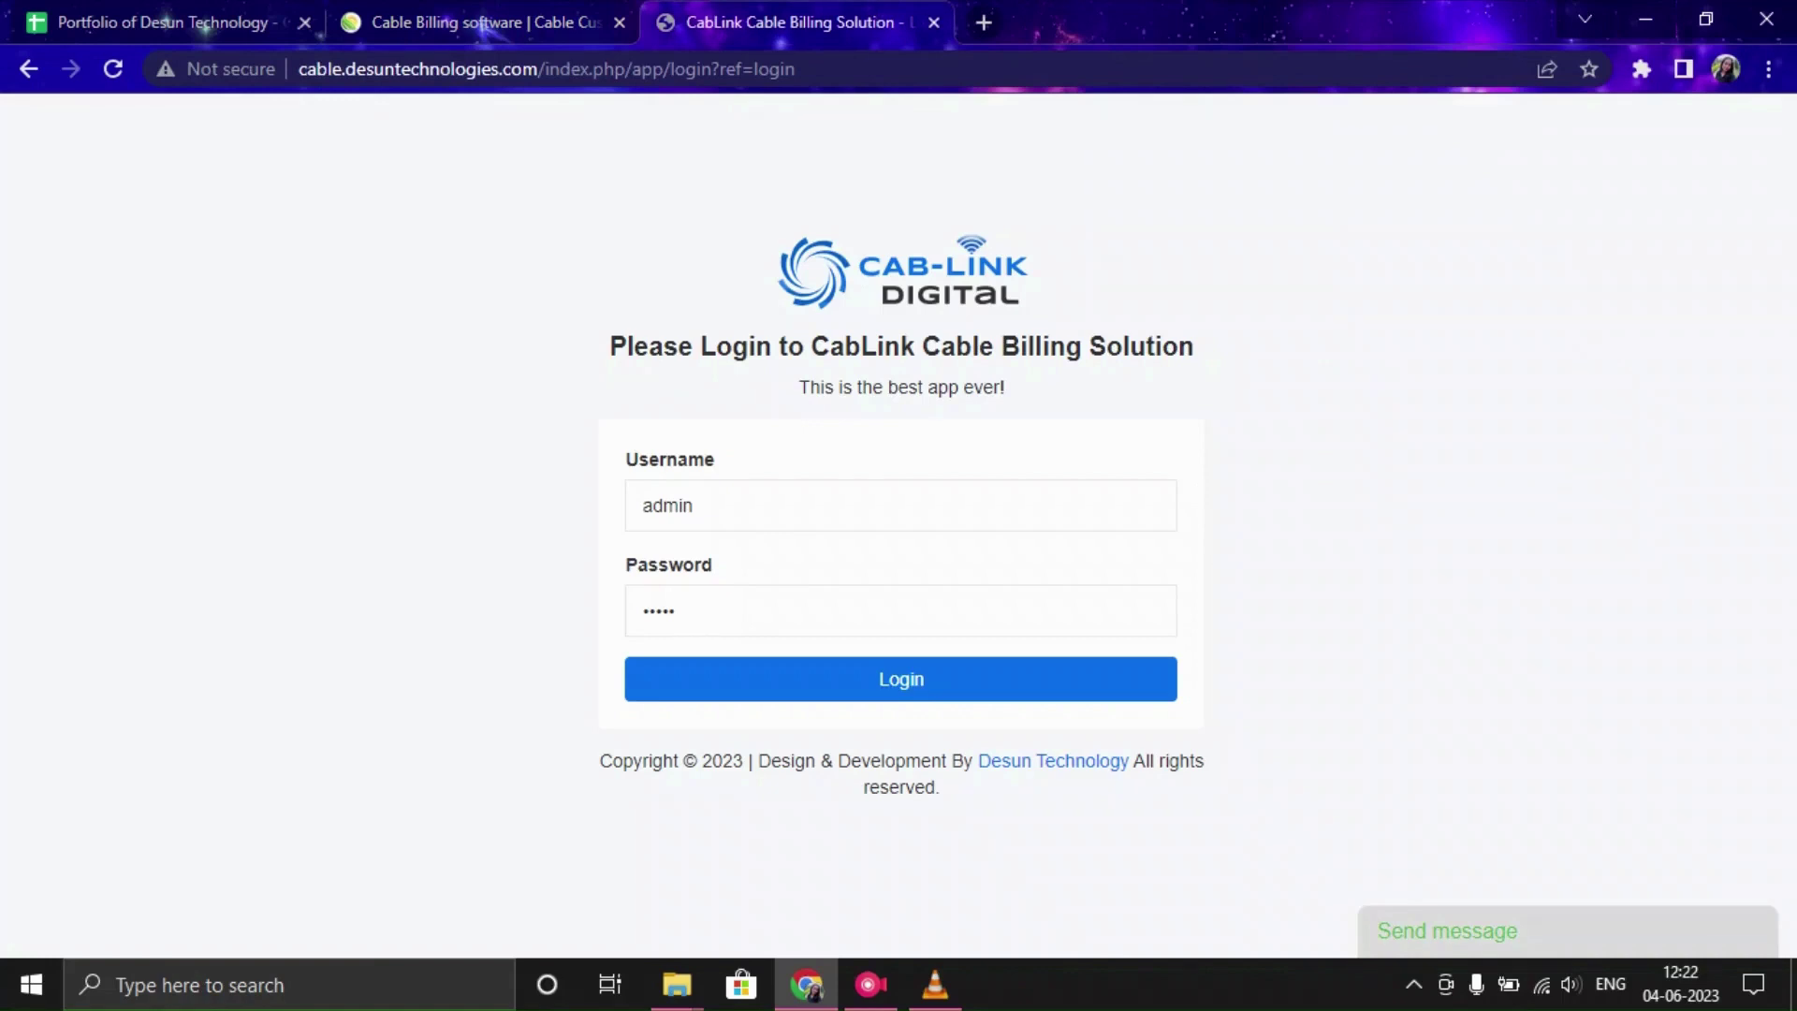
Submit the admin username and password to reach the dashboard
key(Return)
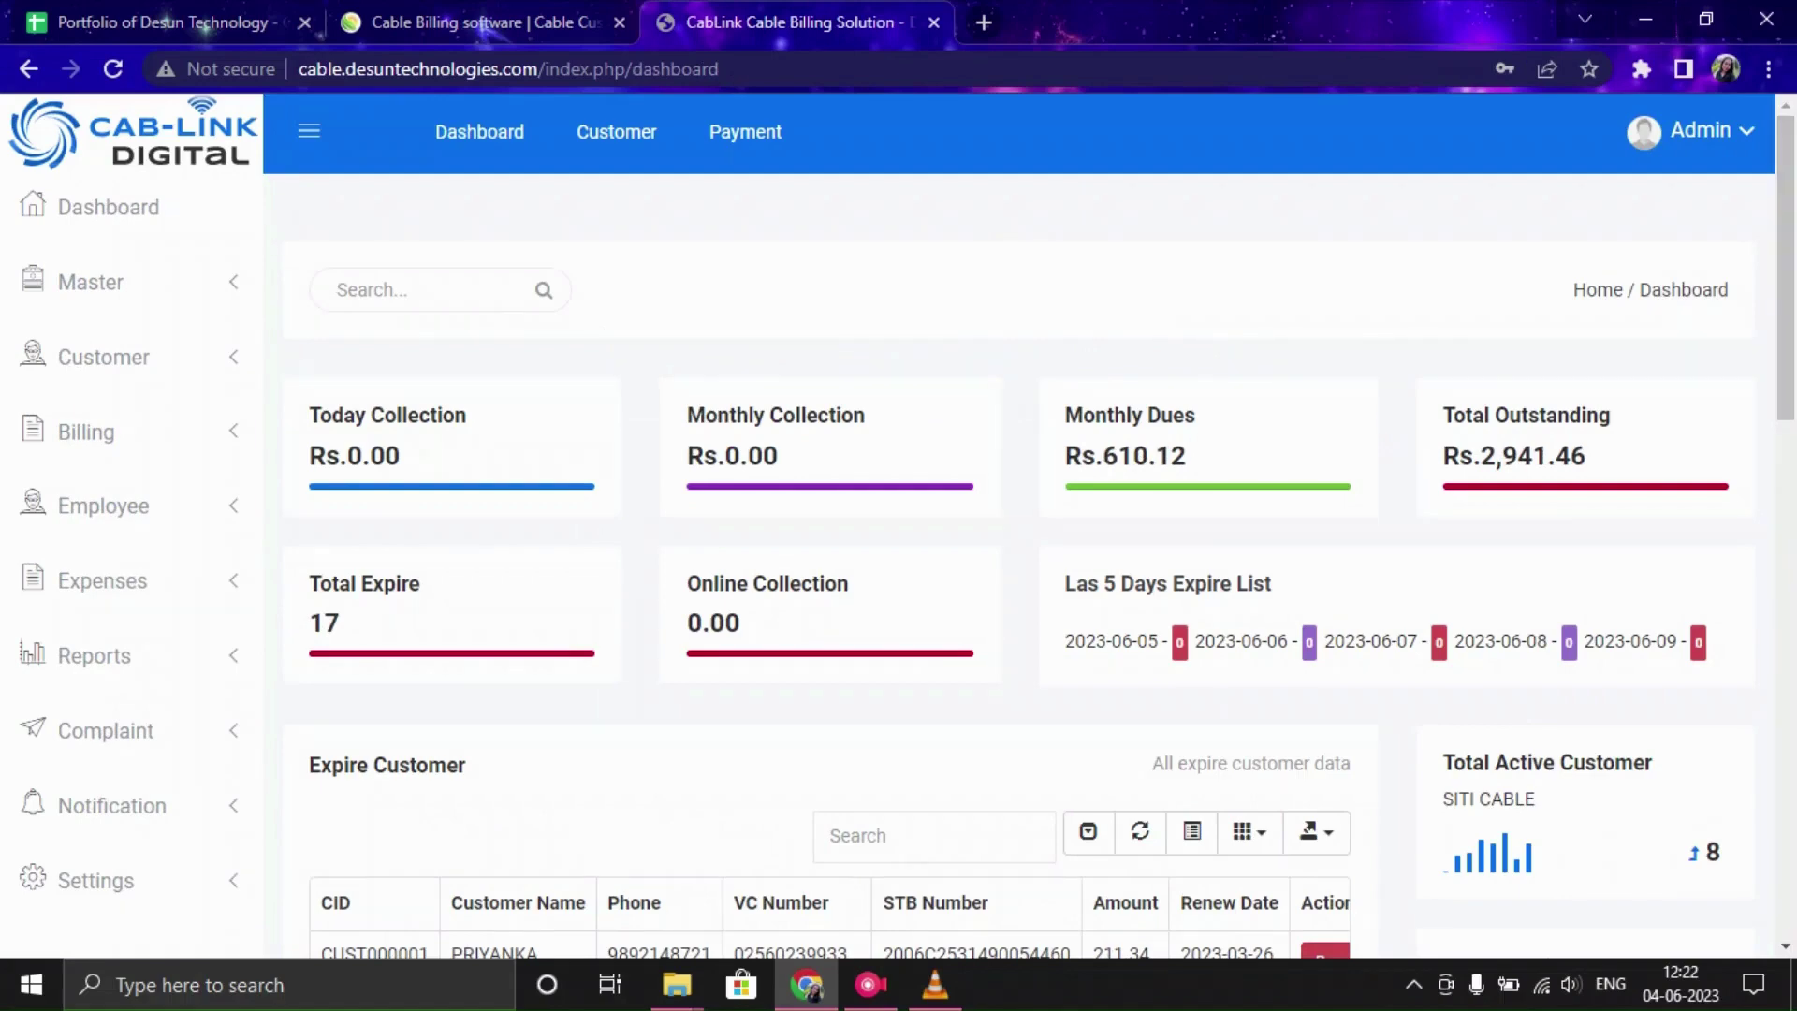
scroll(1053, 538, down, 1)
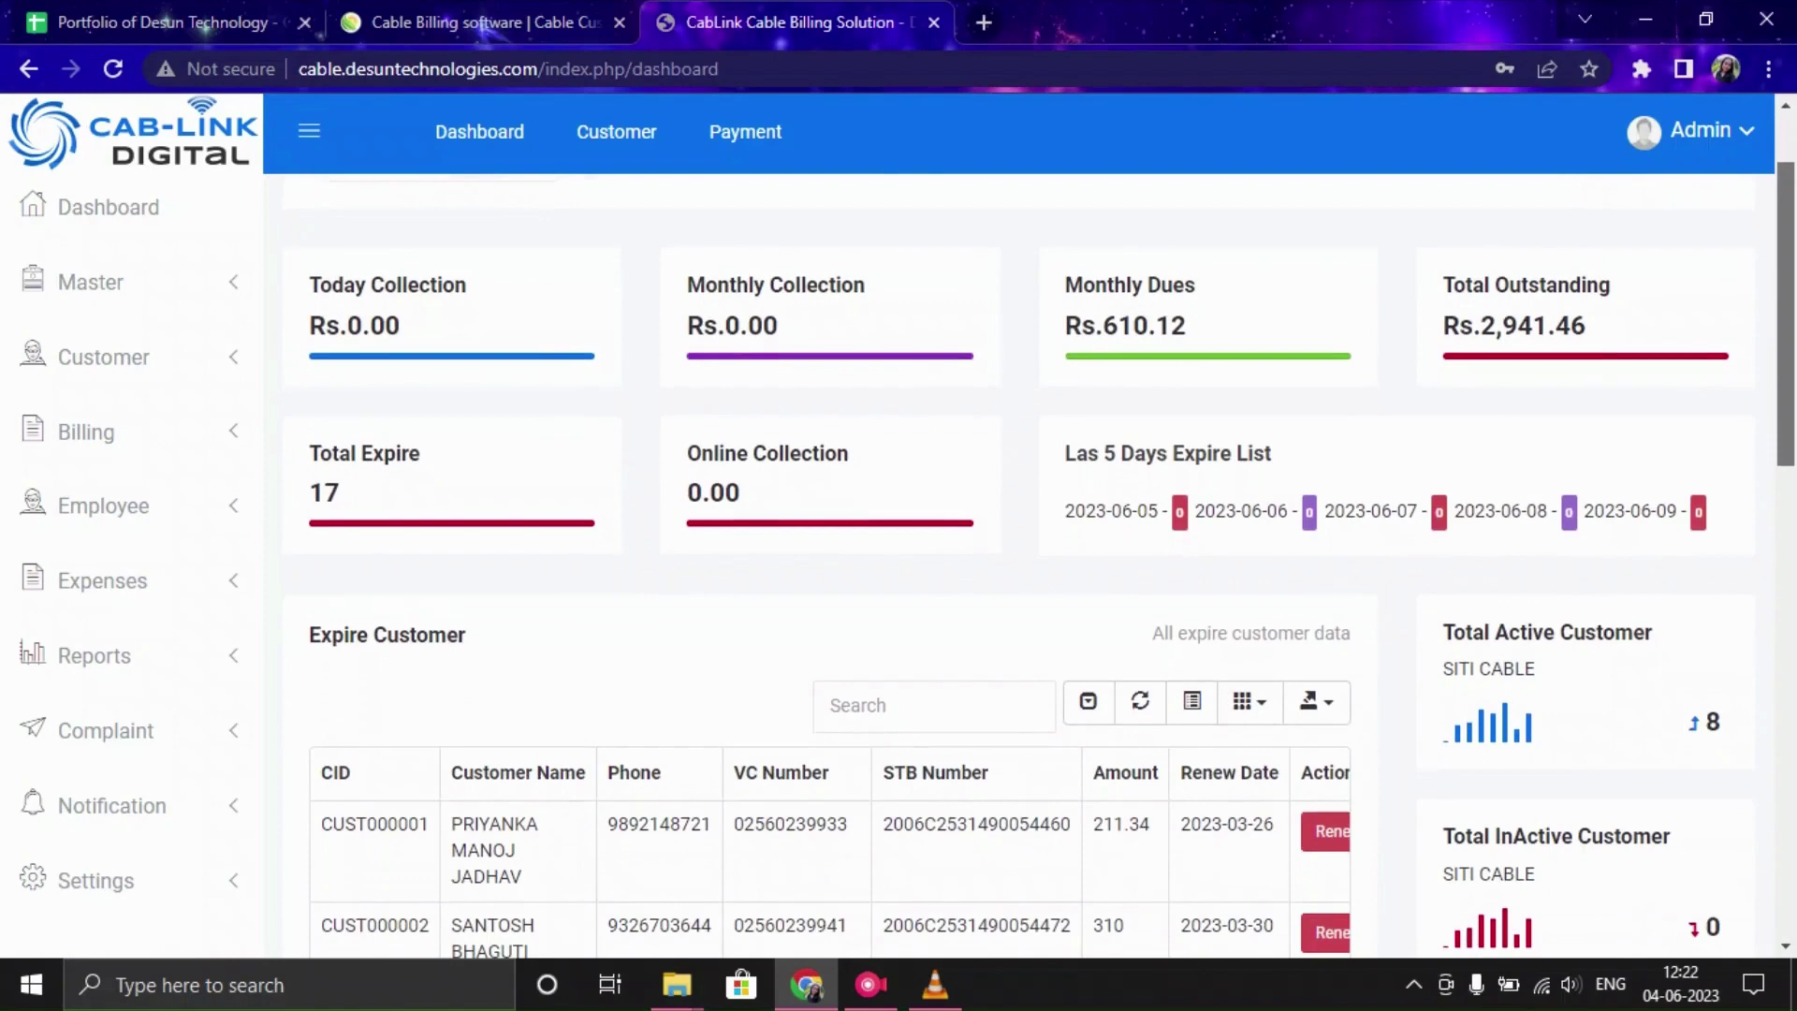
scroll(1053, 560, down, 4)
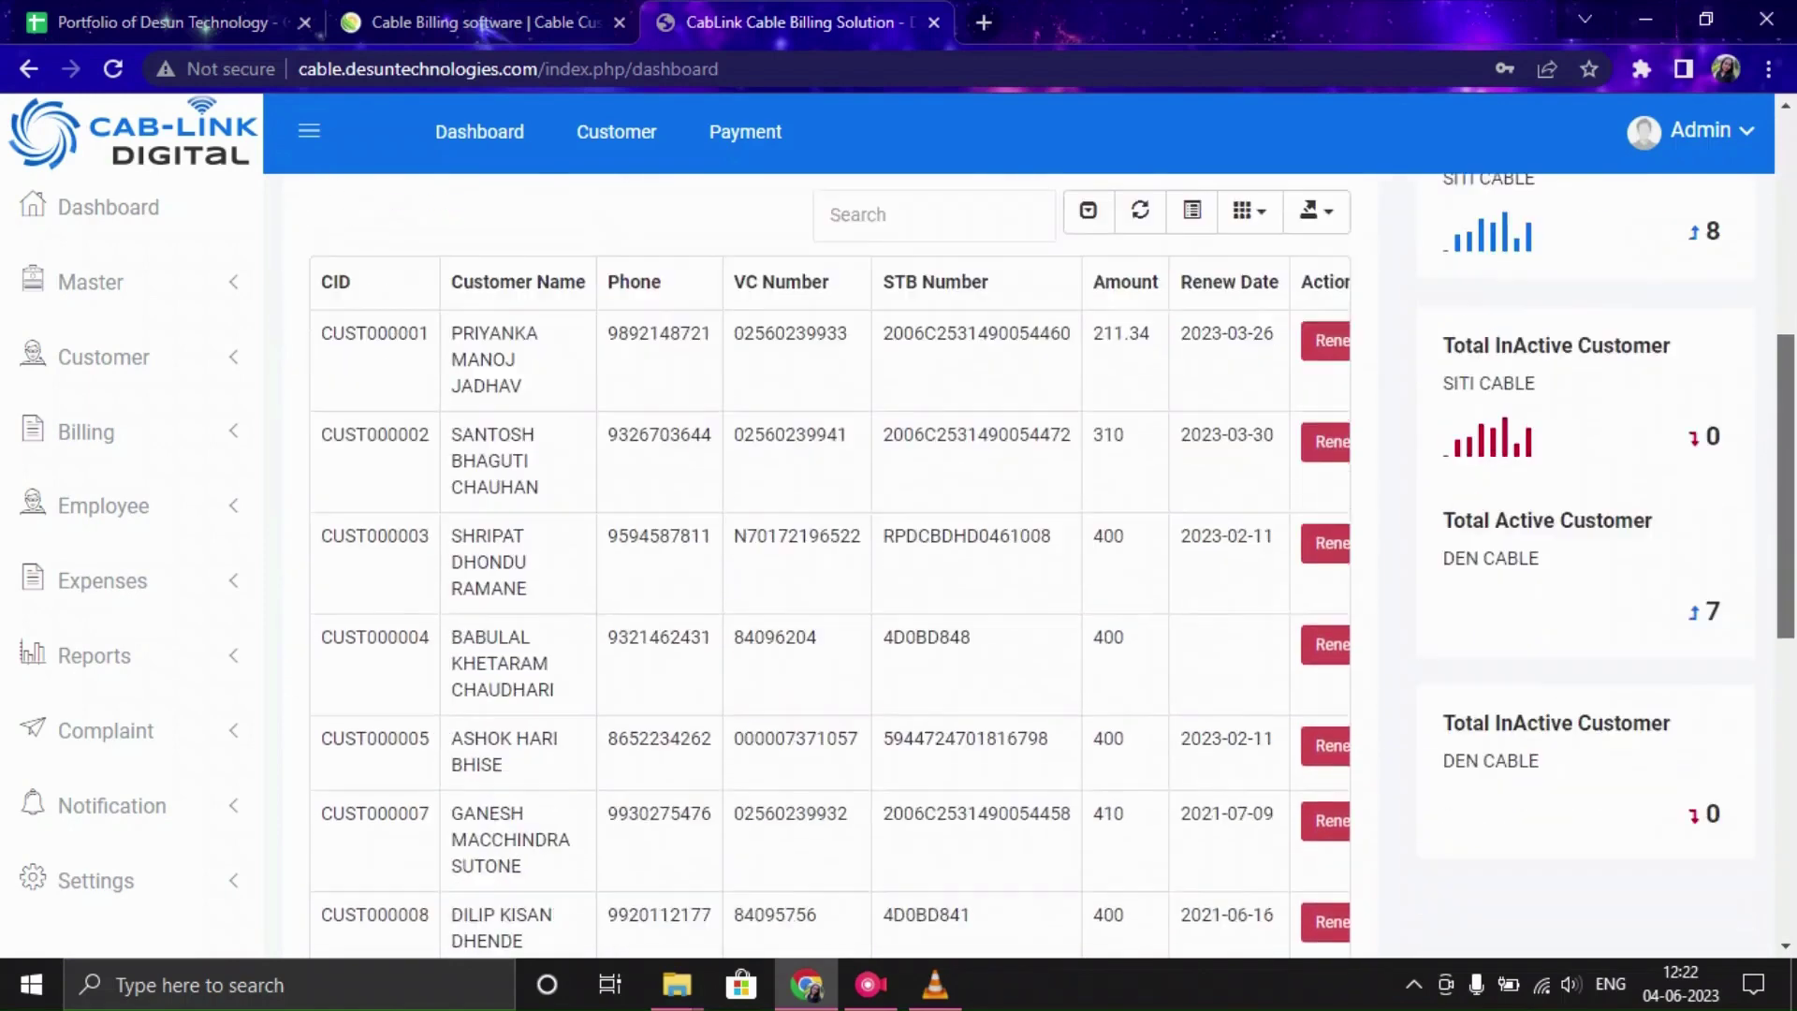
scroll(1053, 559, up, 4)
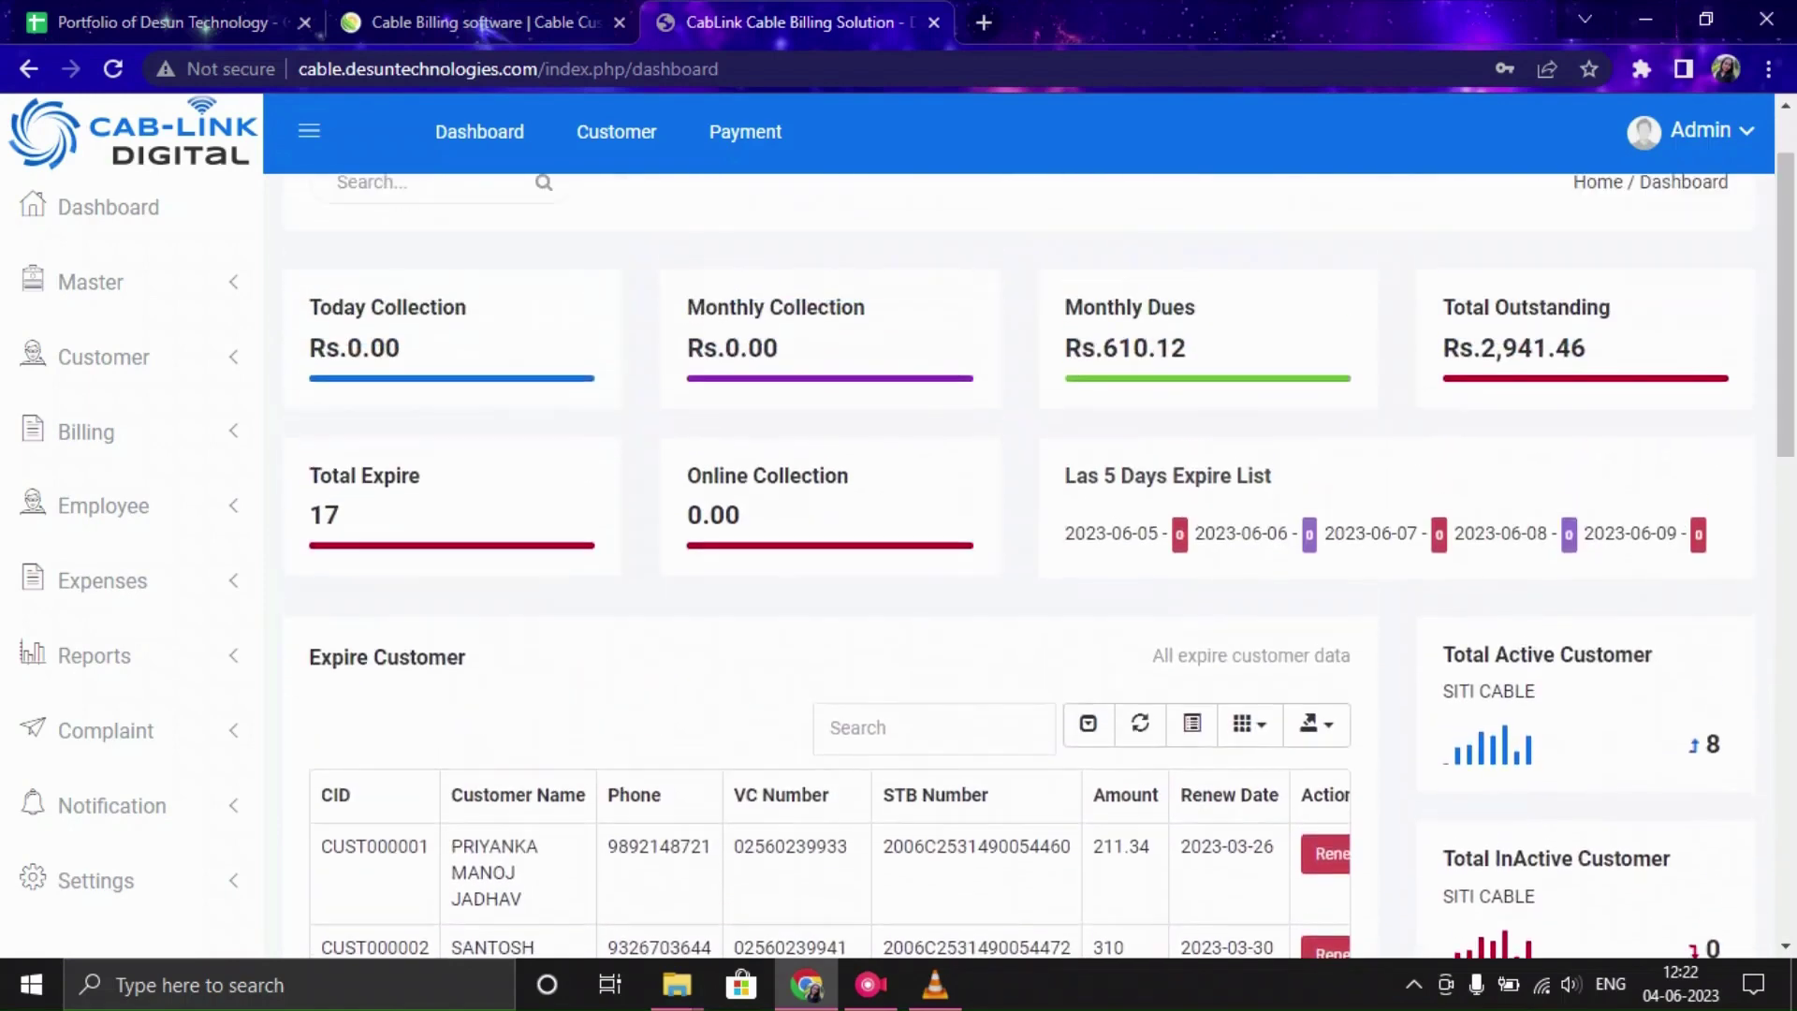
scroll(1053, 560, up, 1)
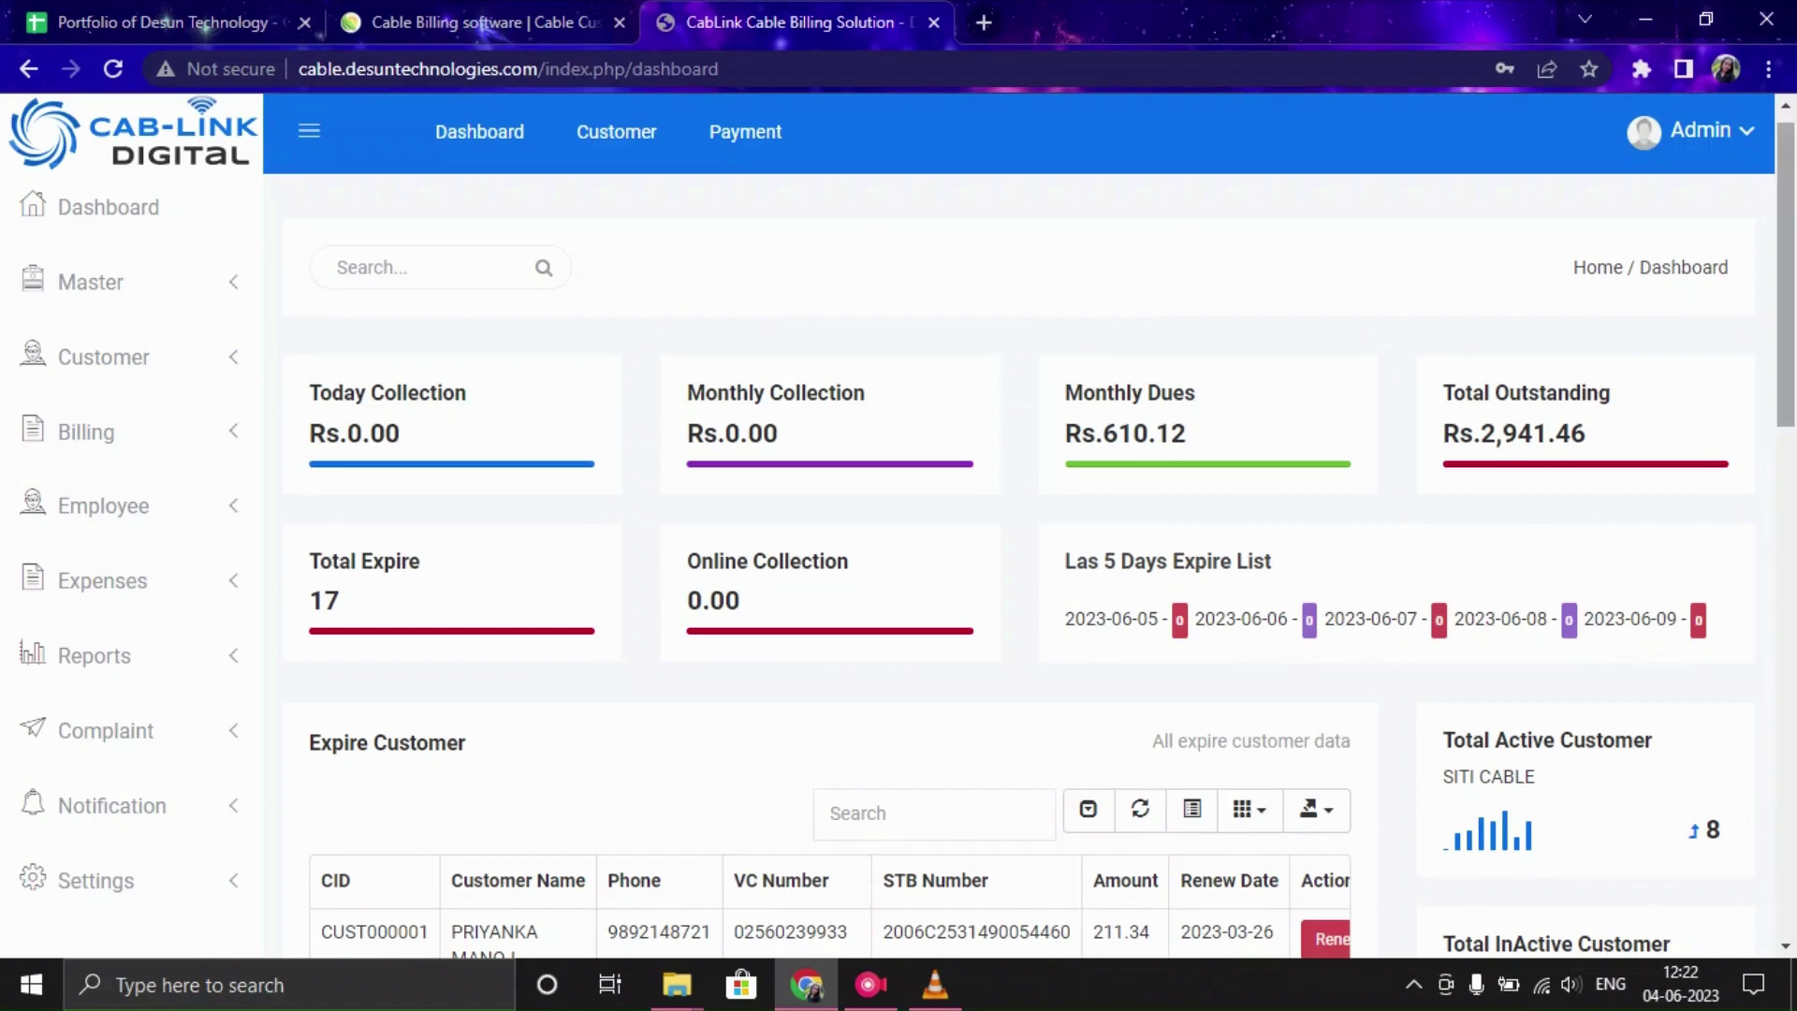
scroll(1030, 562, down, 2)
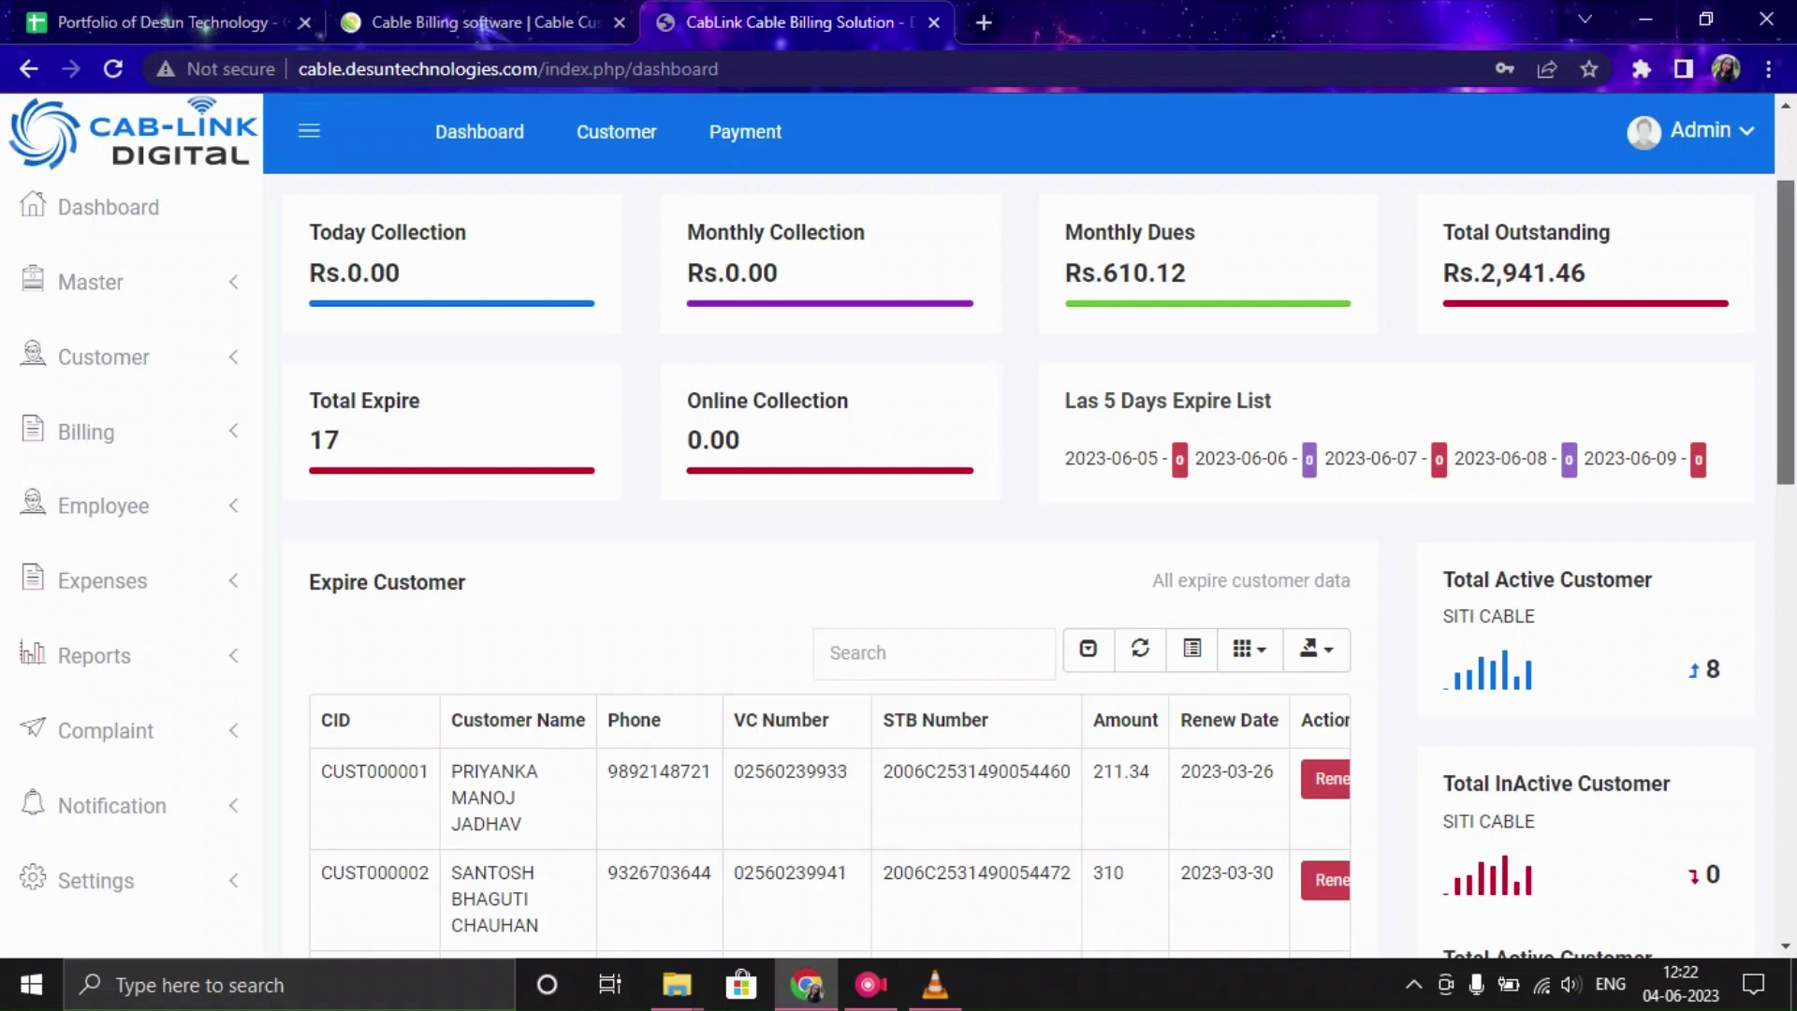
scroll(1053, 569, down, 2)
scroll(1053, 569, down, 2)
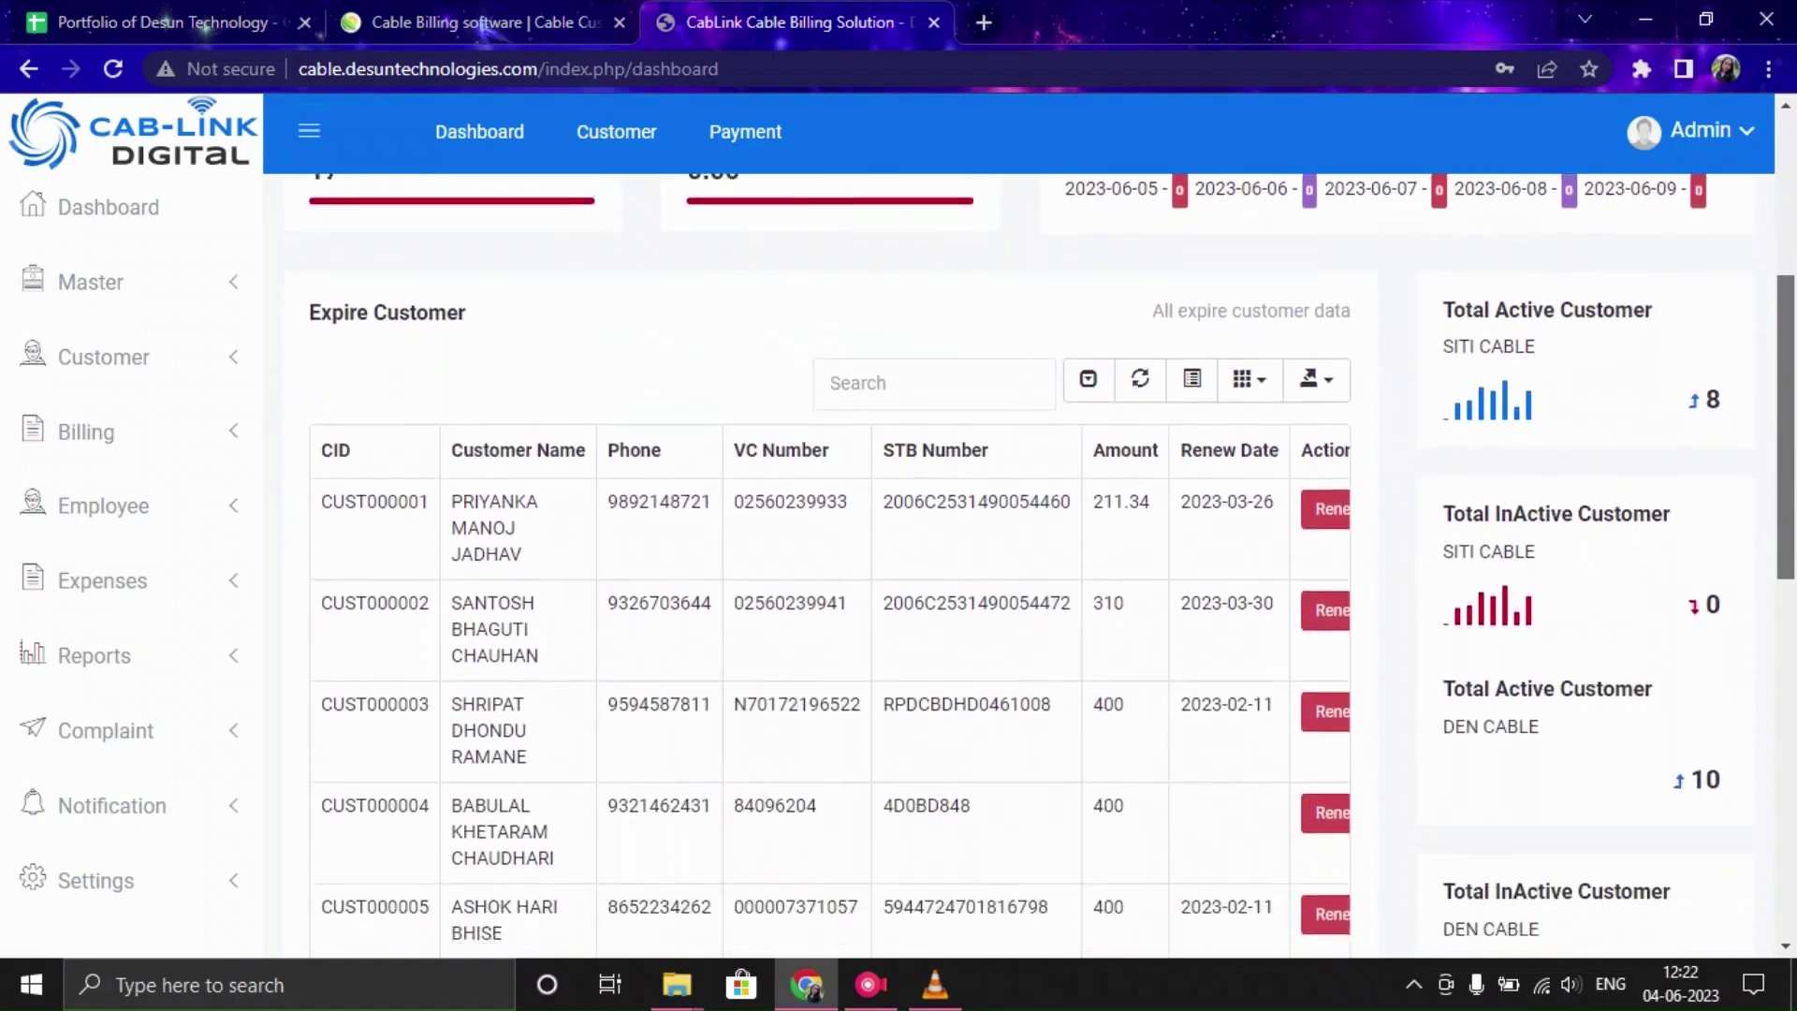
scroll(1053, 569, down, 1)
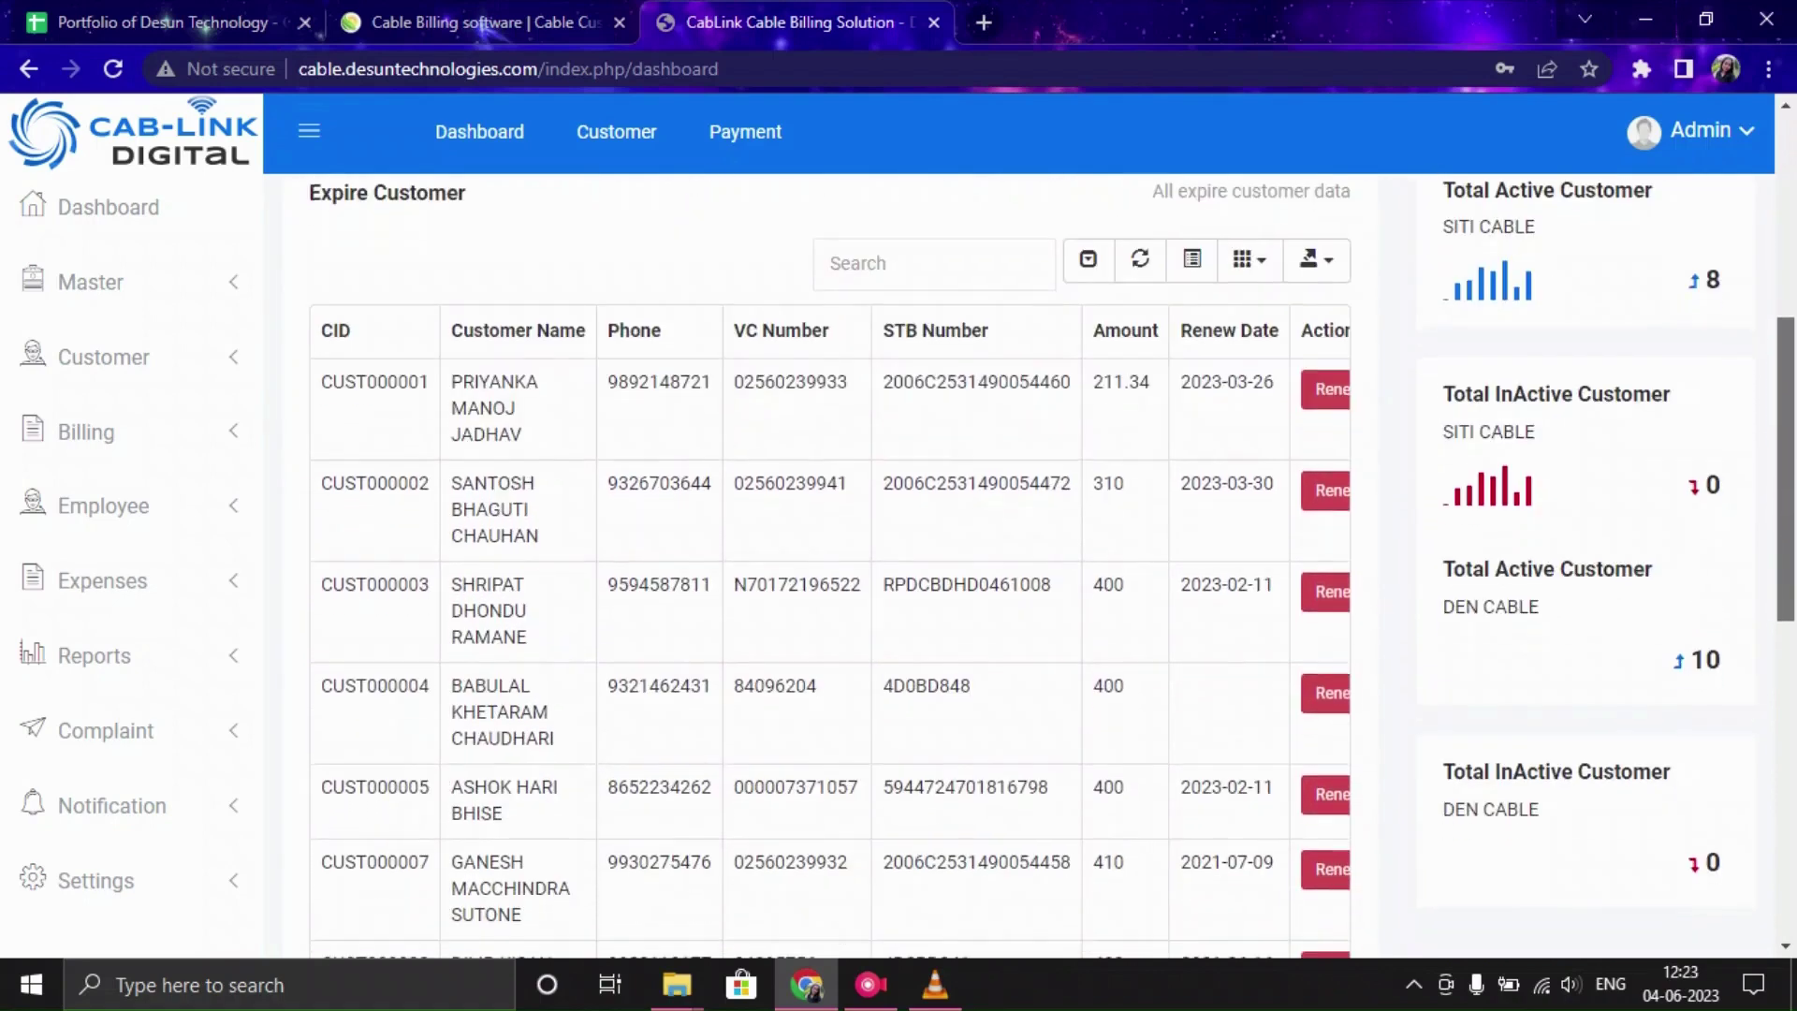
scroll(1053, 569, up, 1)
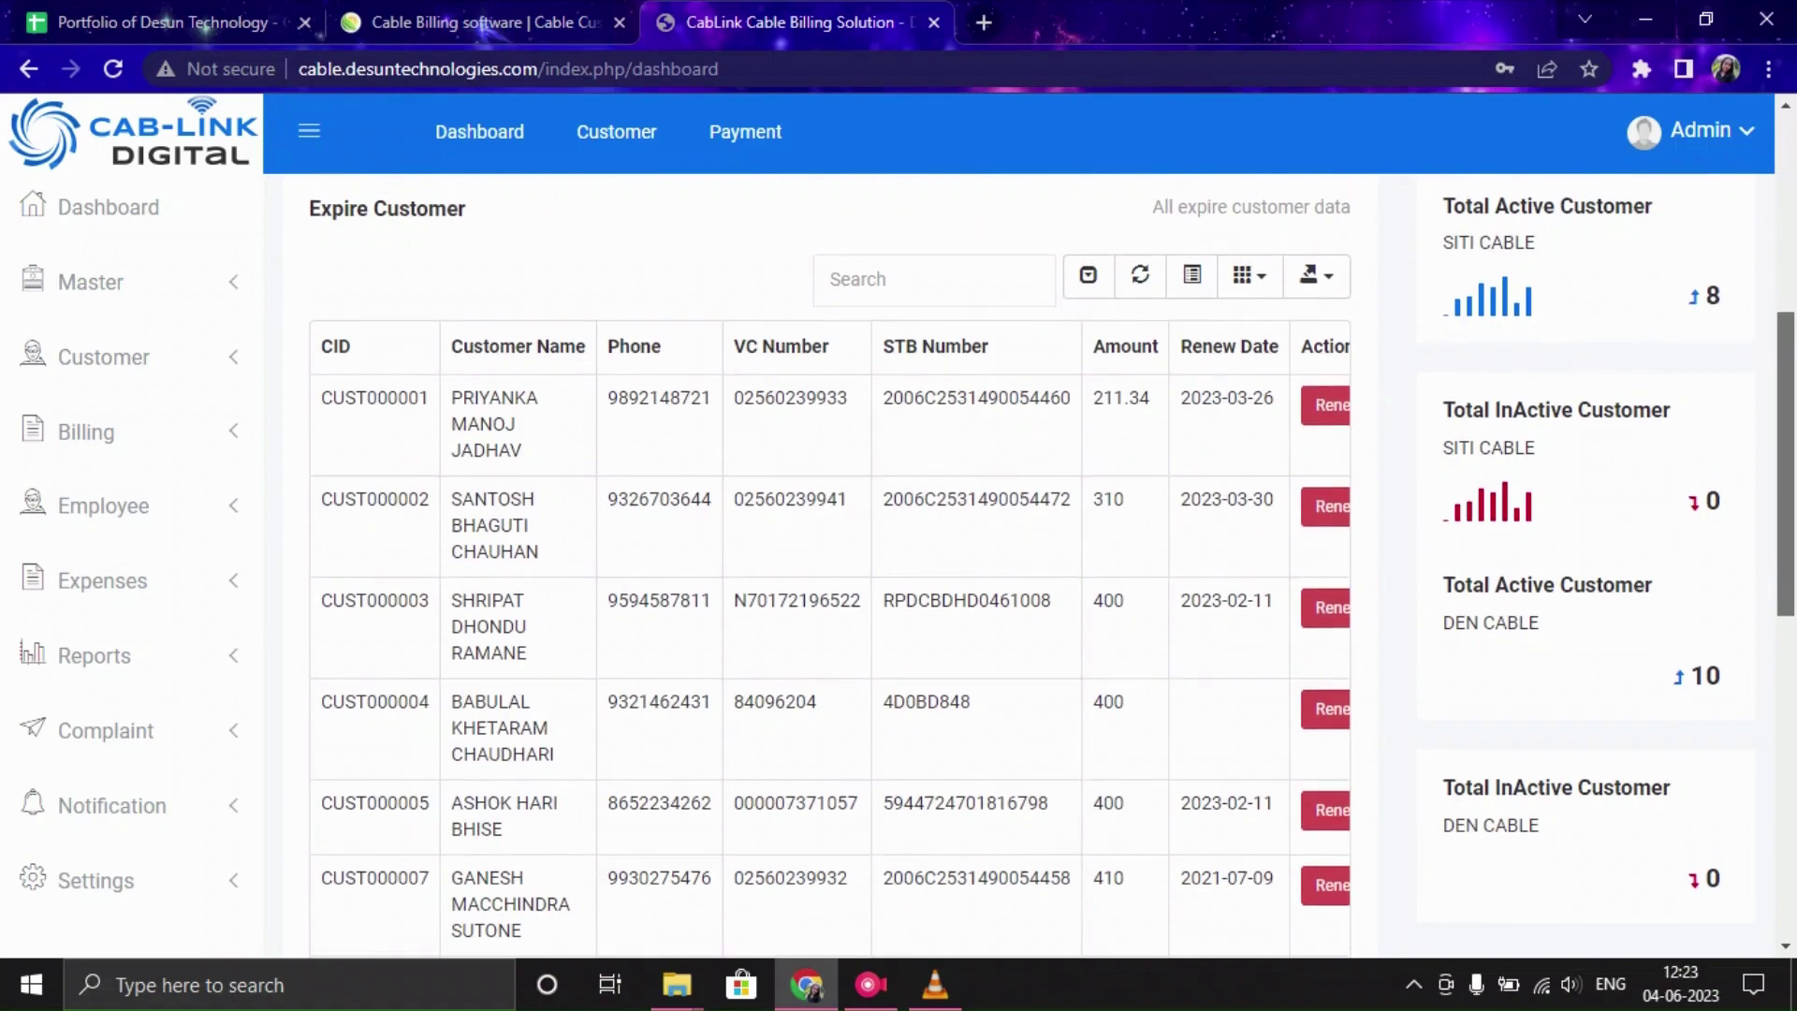
scroll(1053, 568, down, 1)
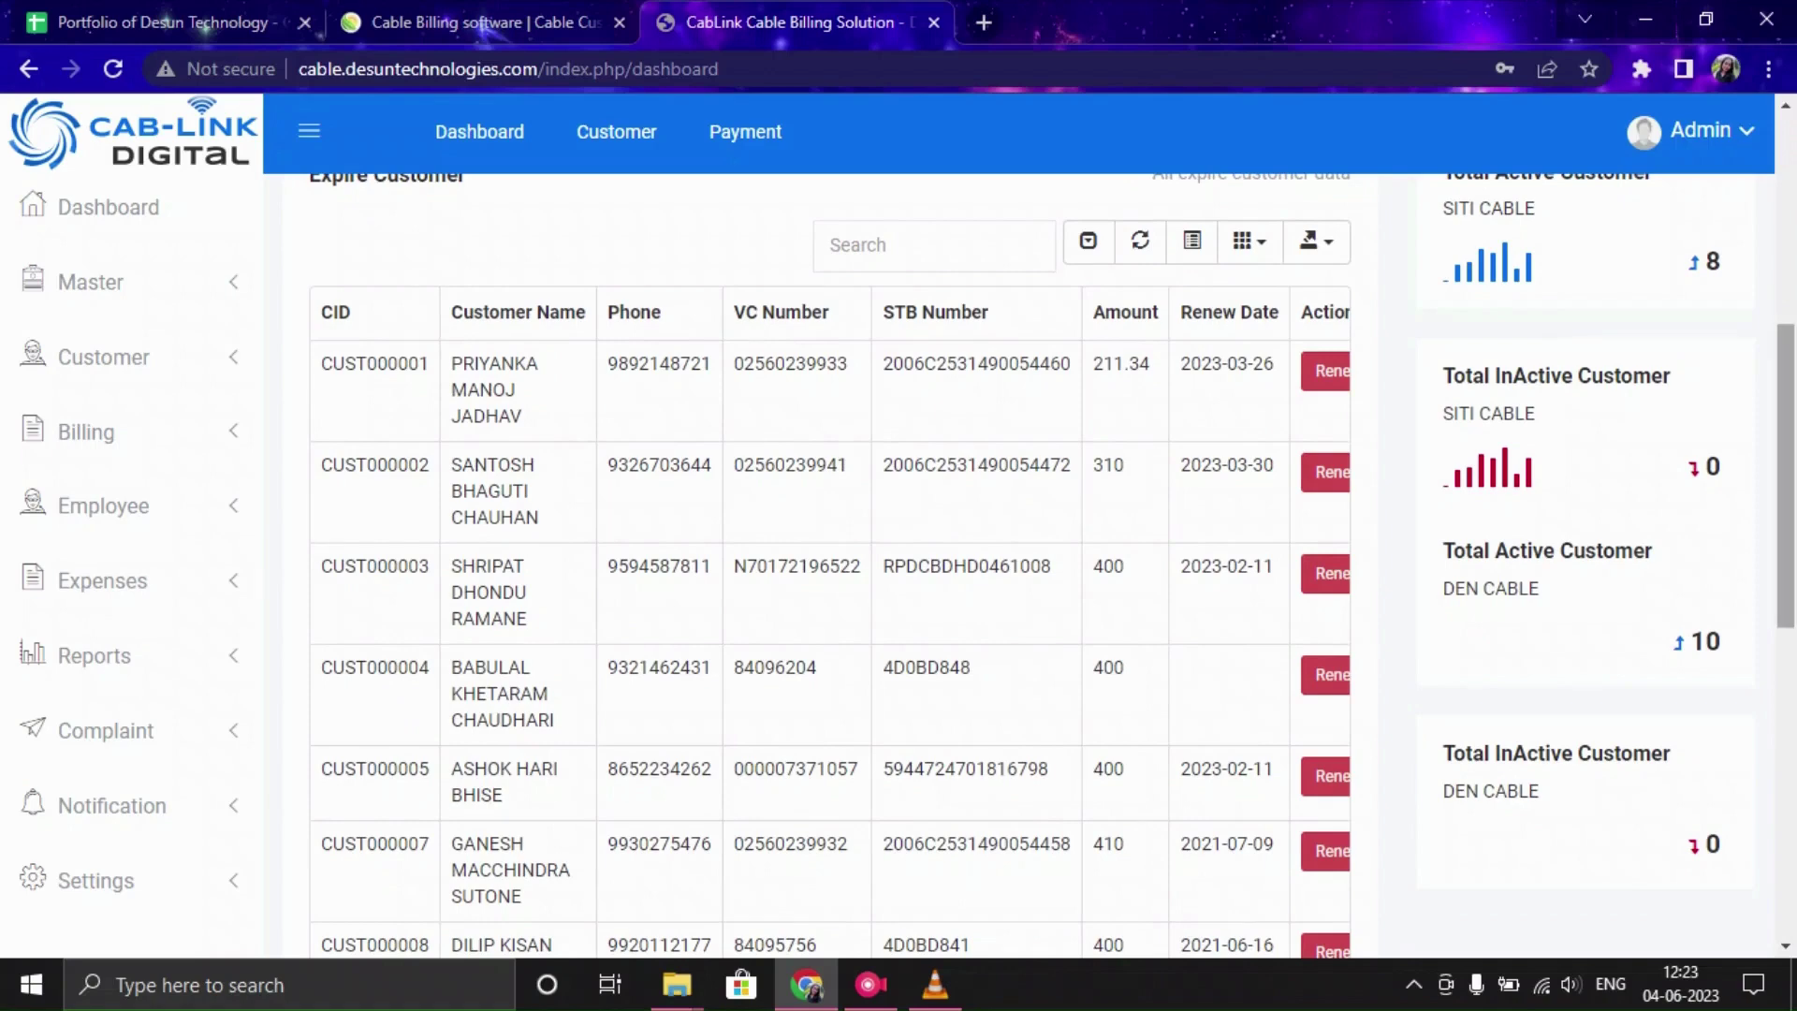
scroll(1053, 569, down, 2)
scroll(1053, 569, down, 4)
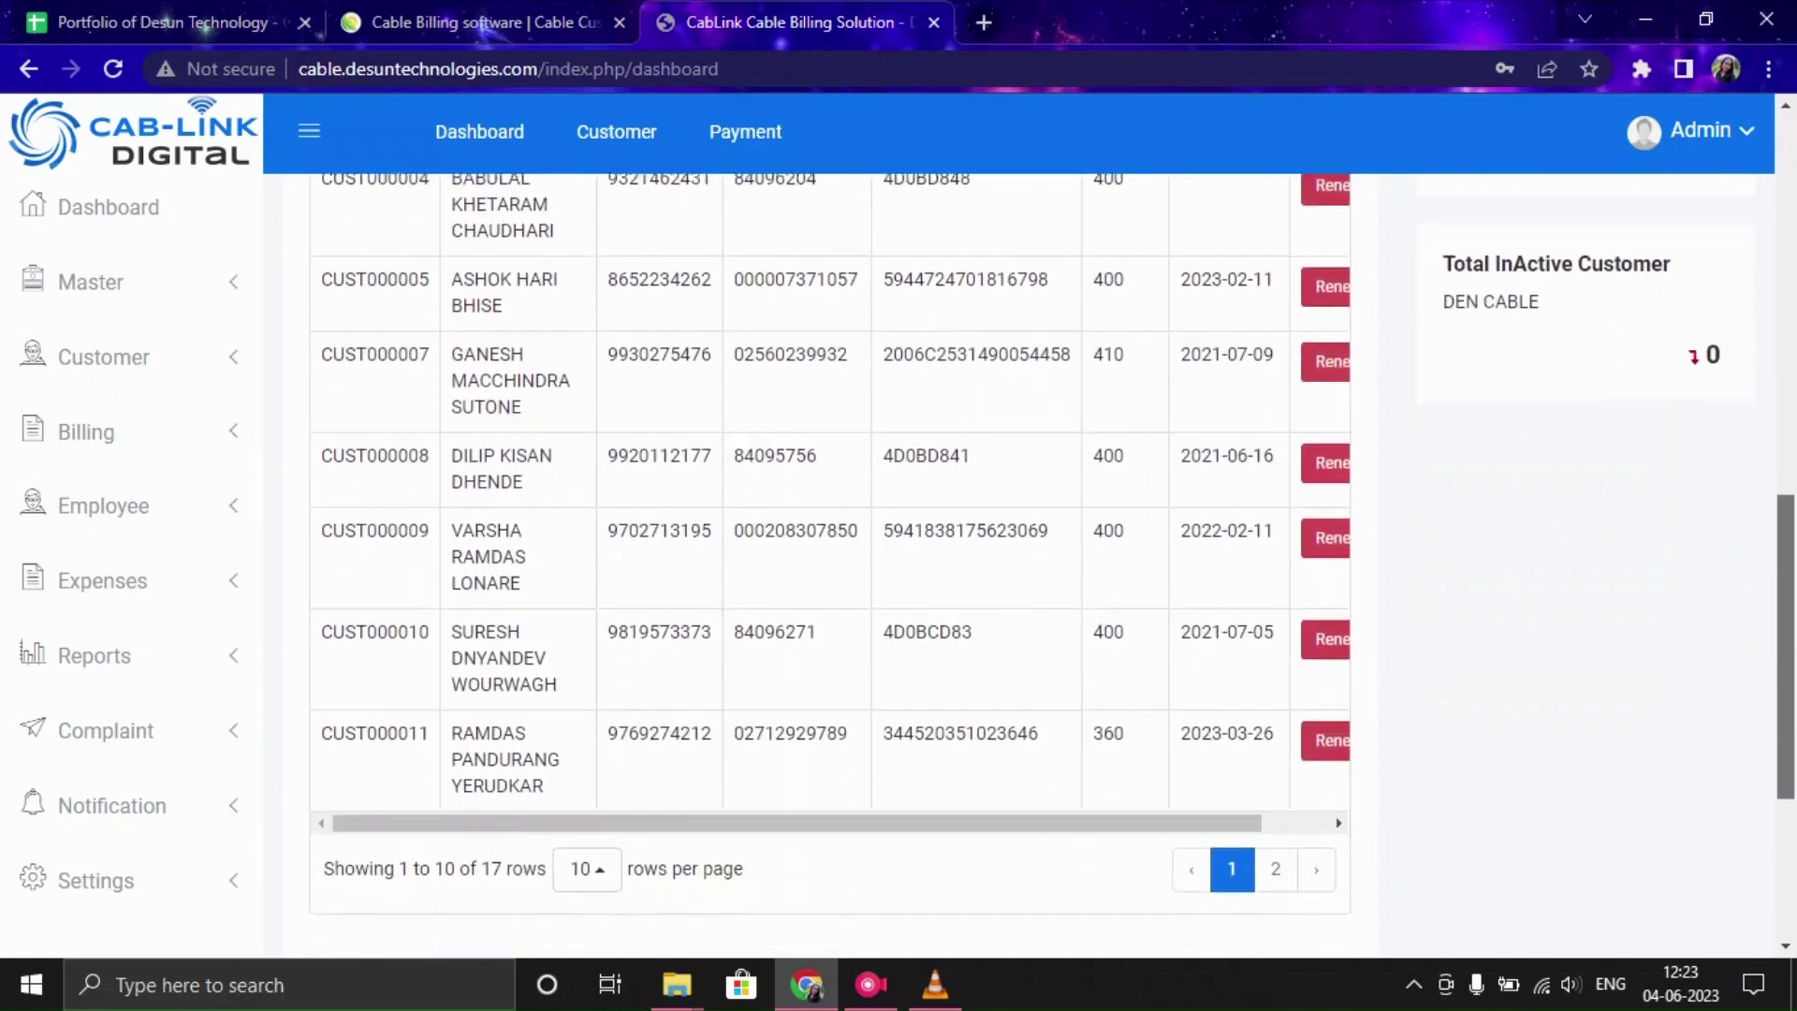
scroll(1053, 569, up, 5)
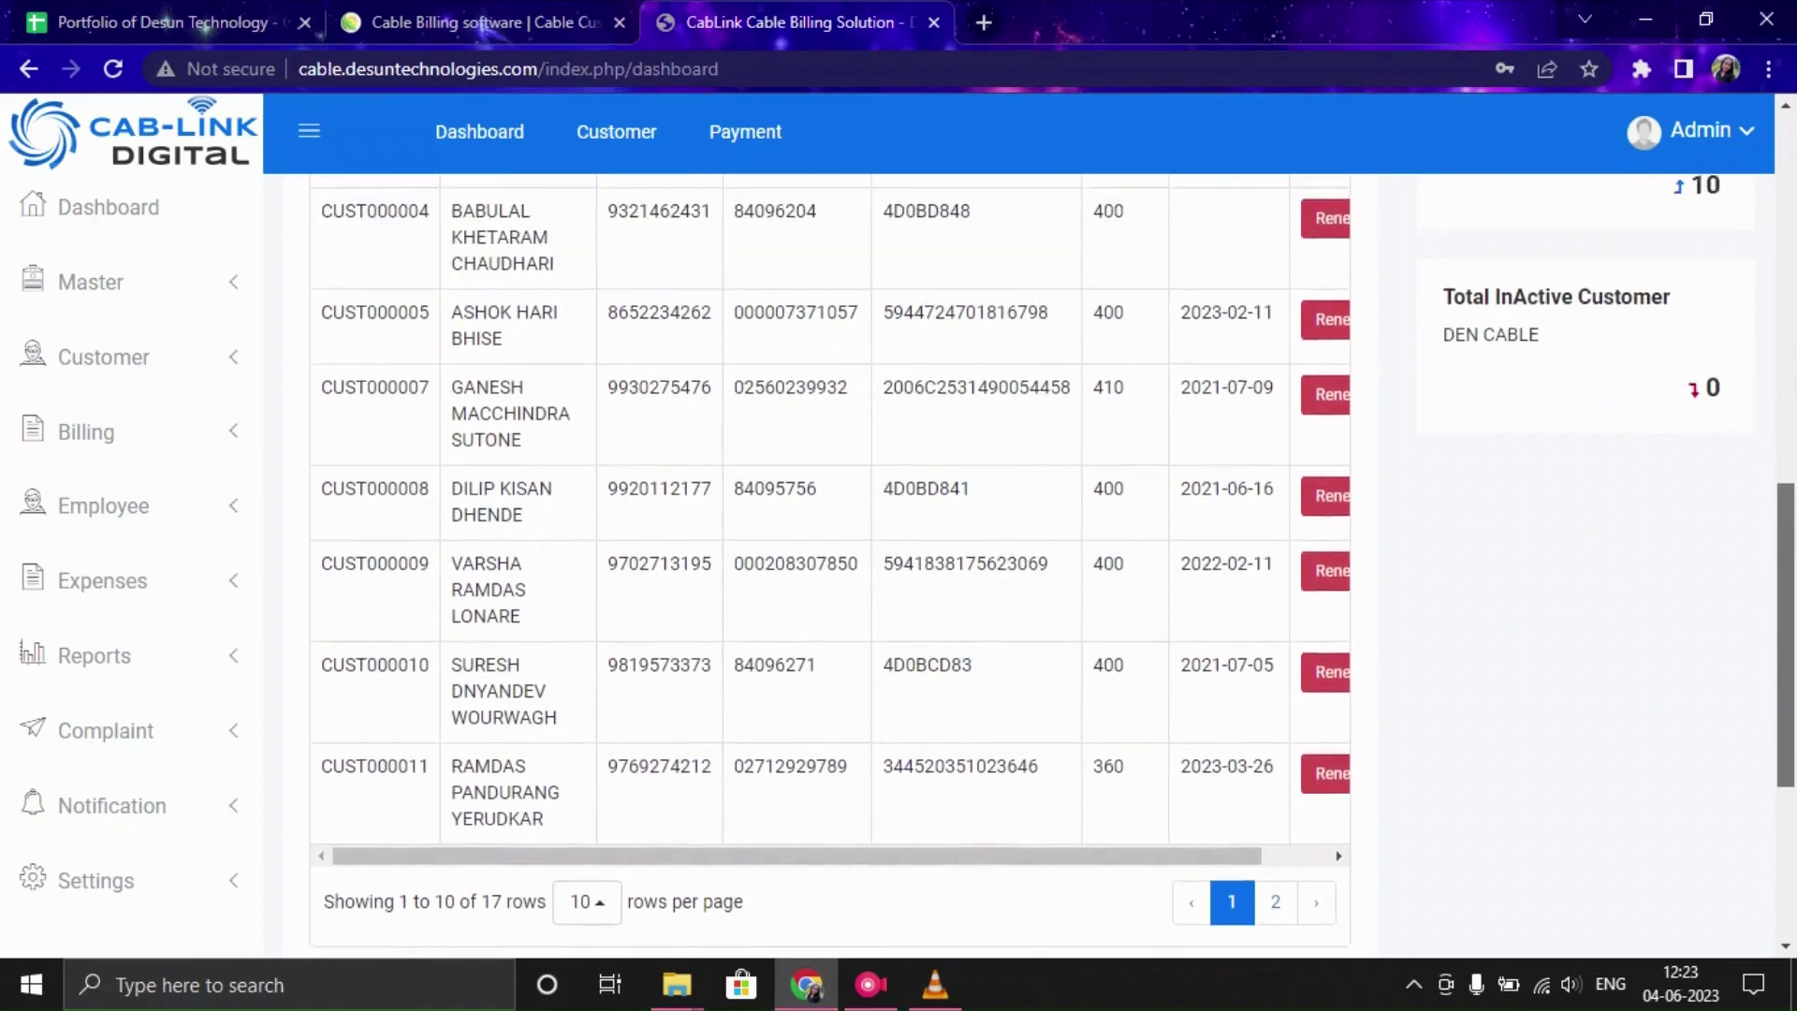
scroll(1054, 568, up, 2)
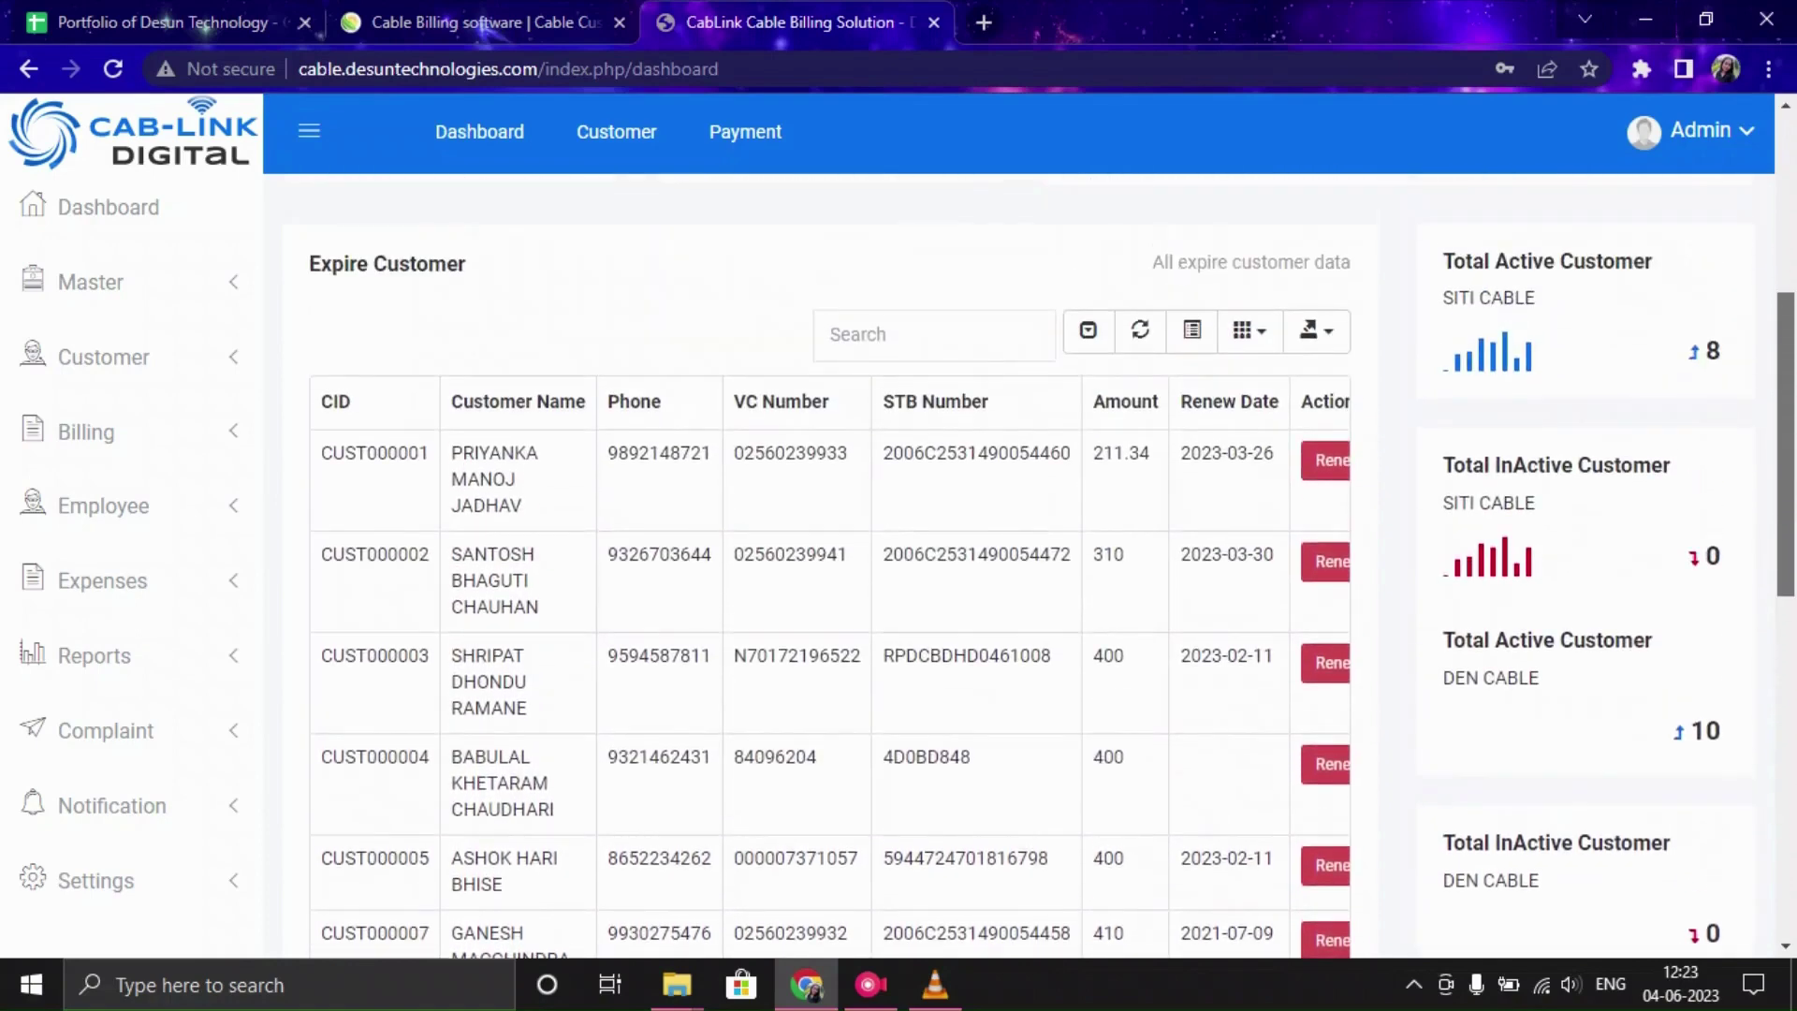
scroll(1053, 568, up, 5)
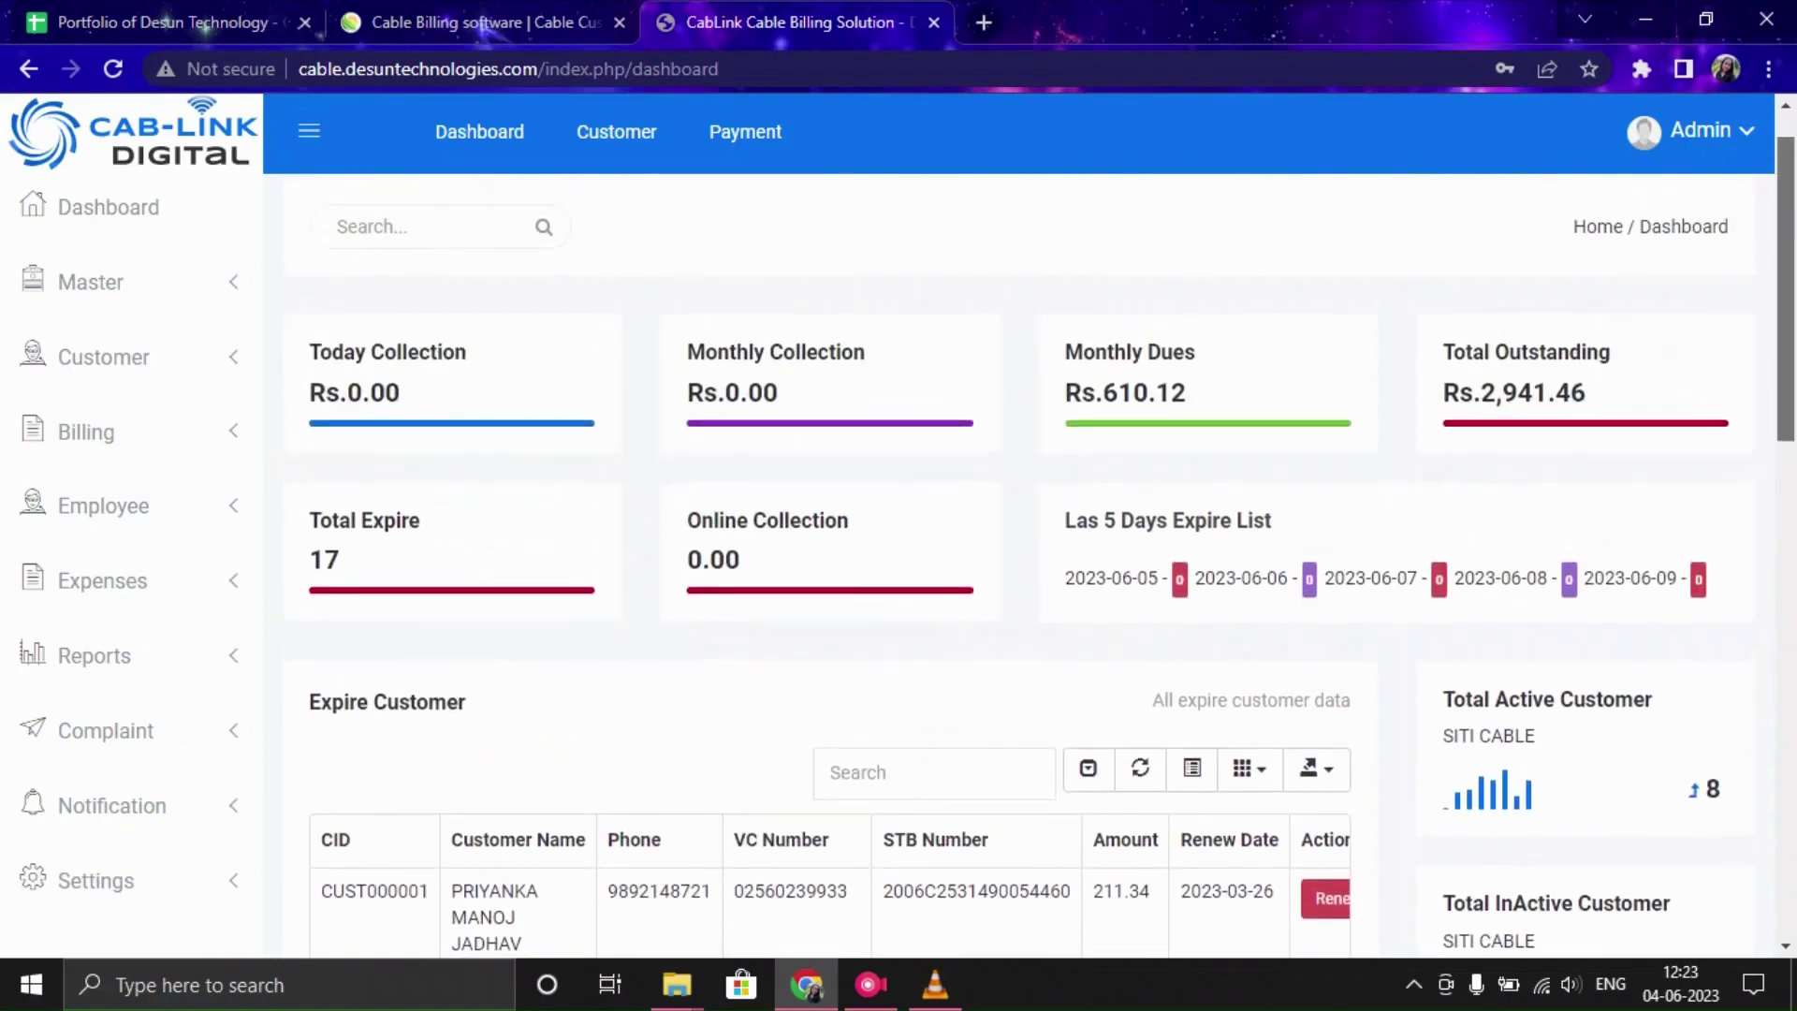
scroll(1053, 568, down, 5)
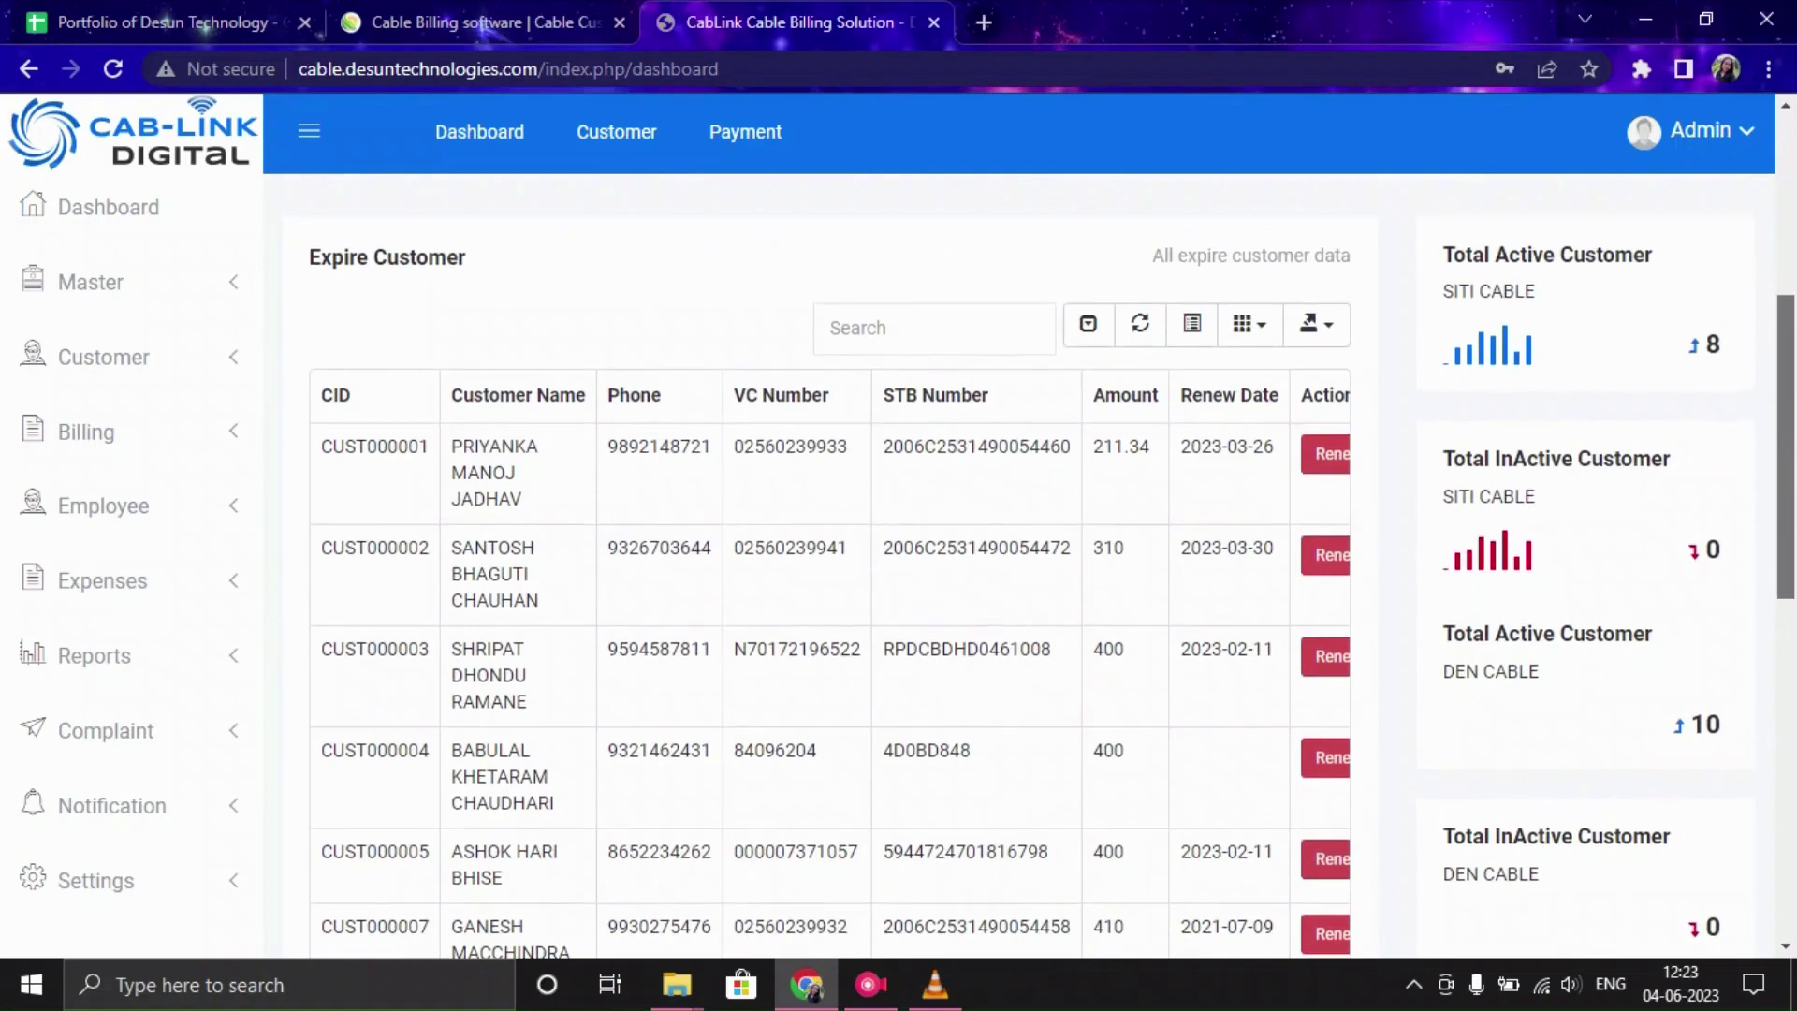
scroll(1053, 568, down, 2)
scroll(1053, 568, down, 1)
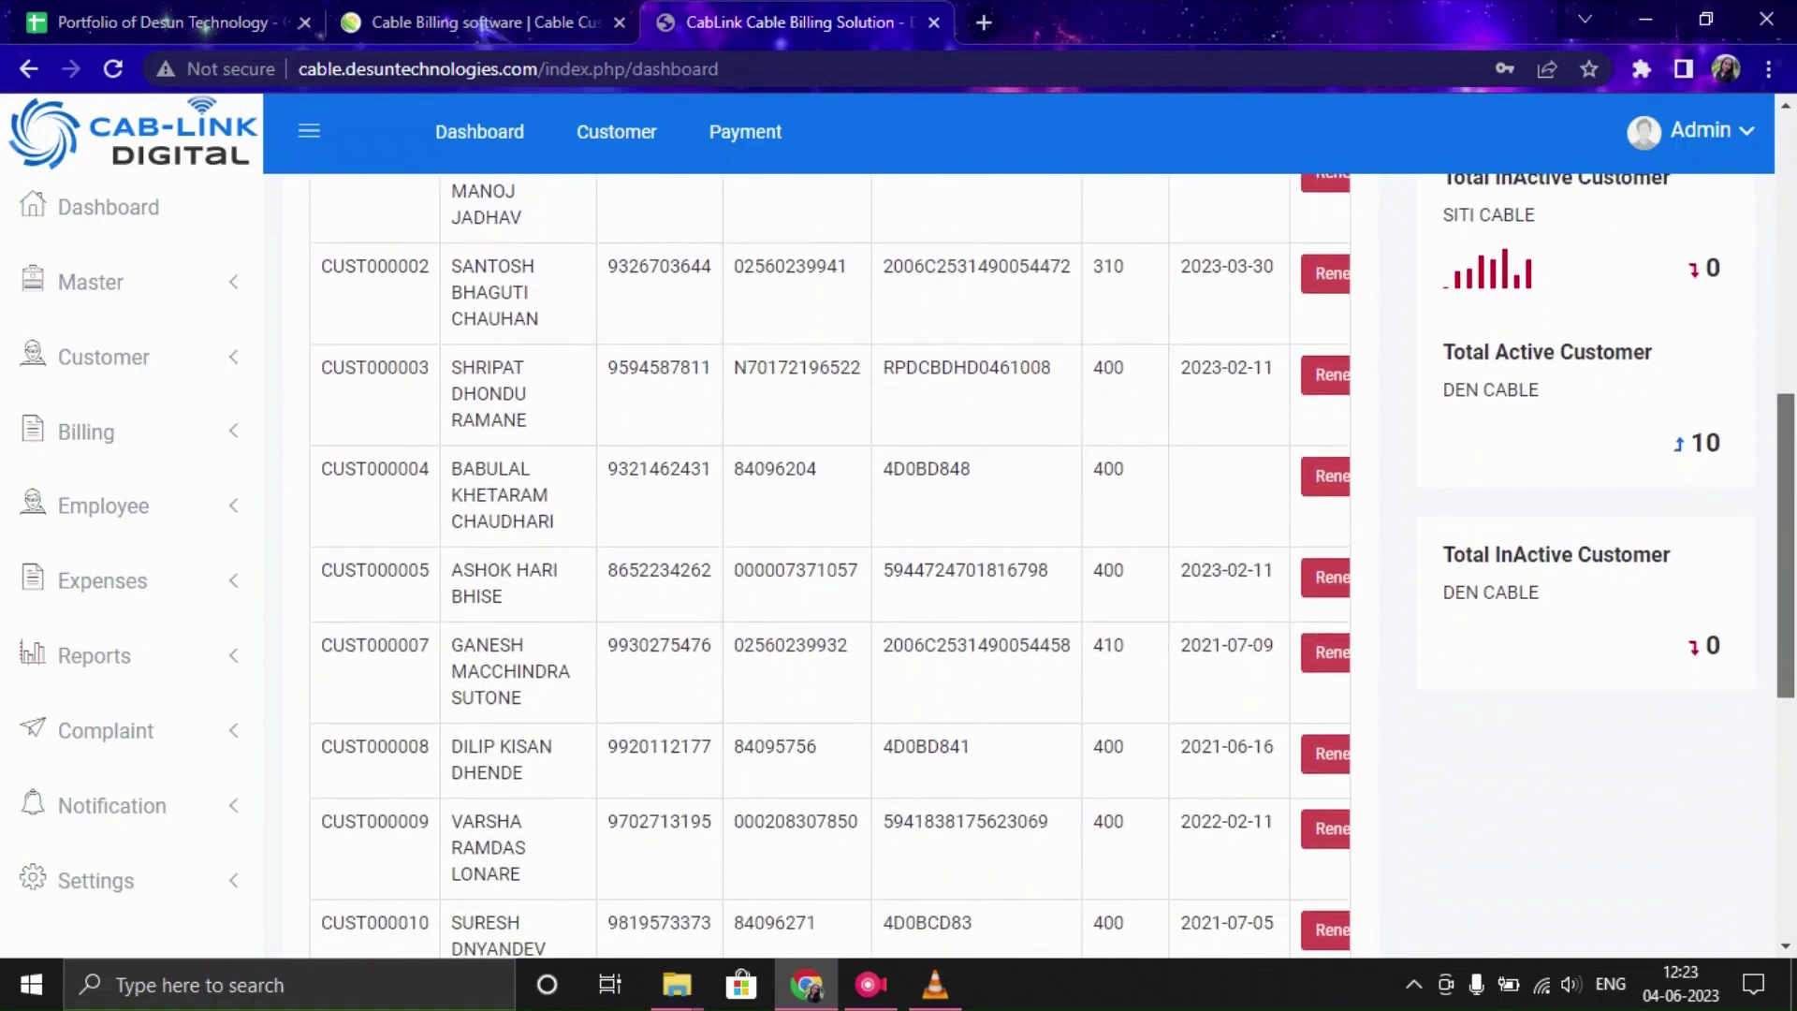
scroll(1053, 569, up, 8)
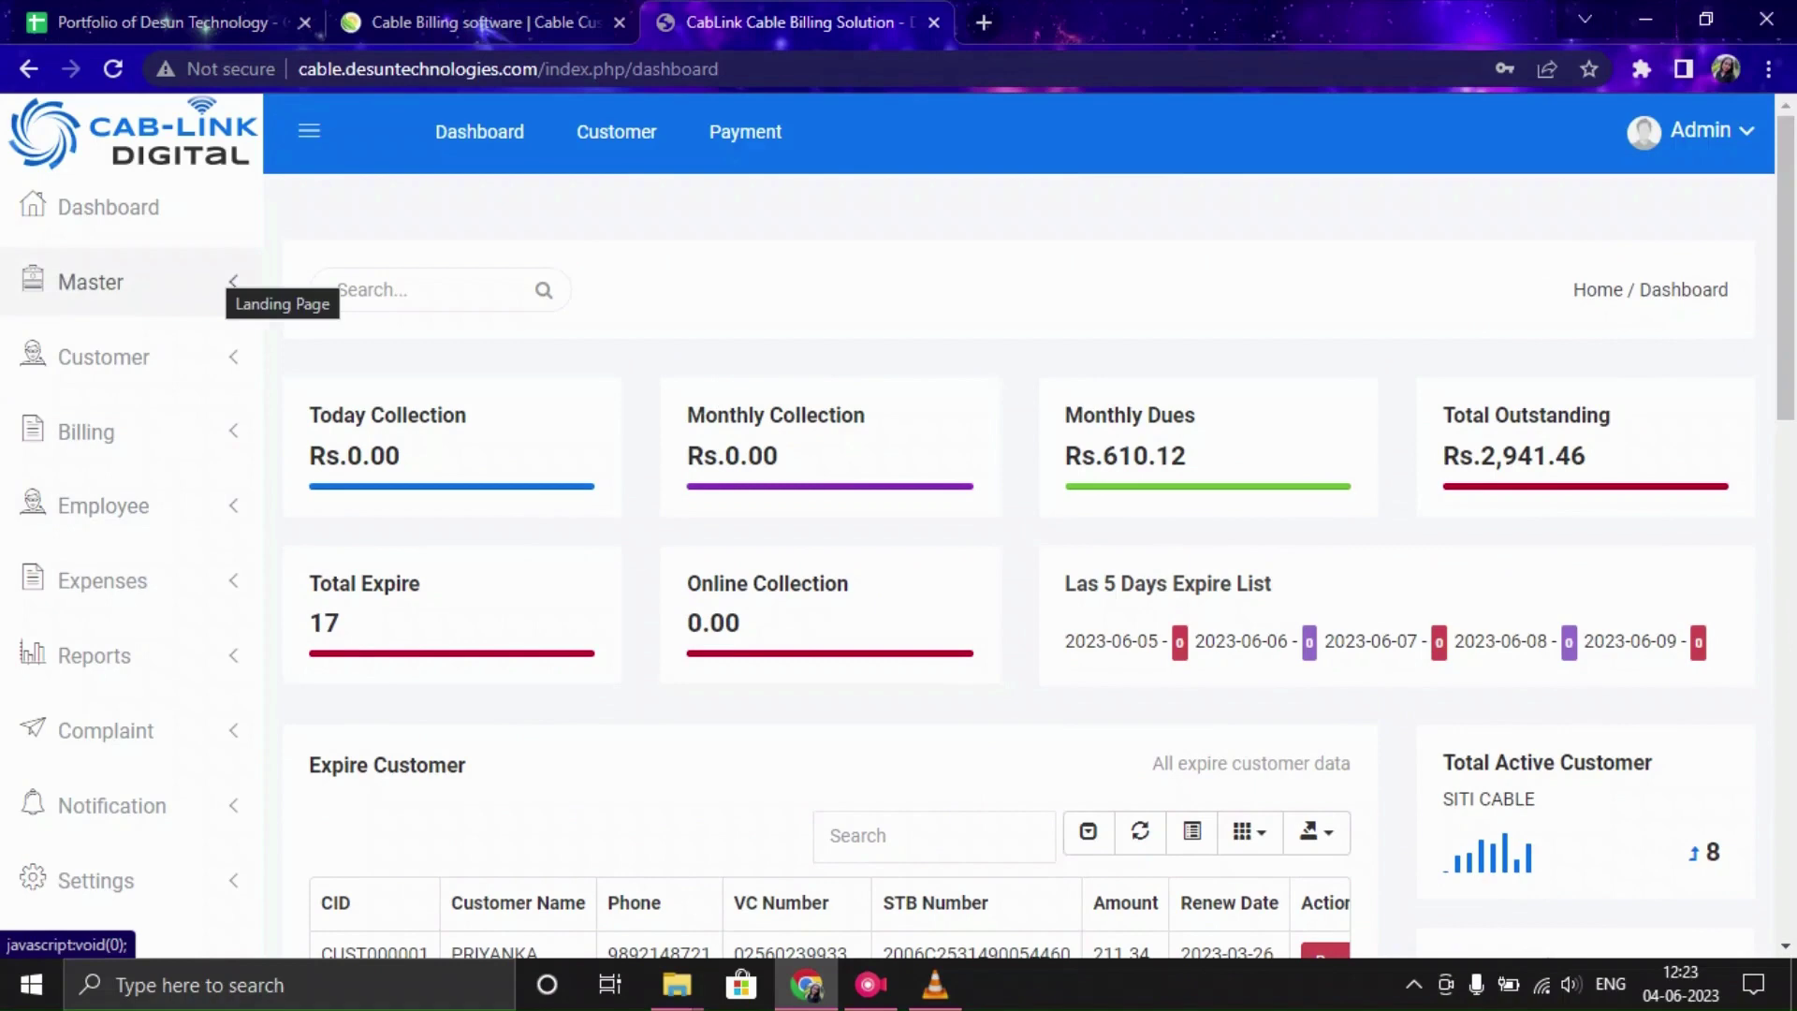
Expand Master and open Manage MSO to list SITI CABLE and DEN CABLE
click(233, 282)
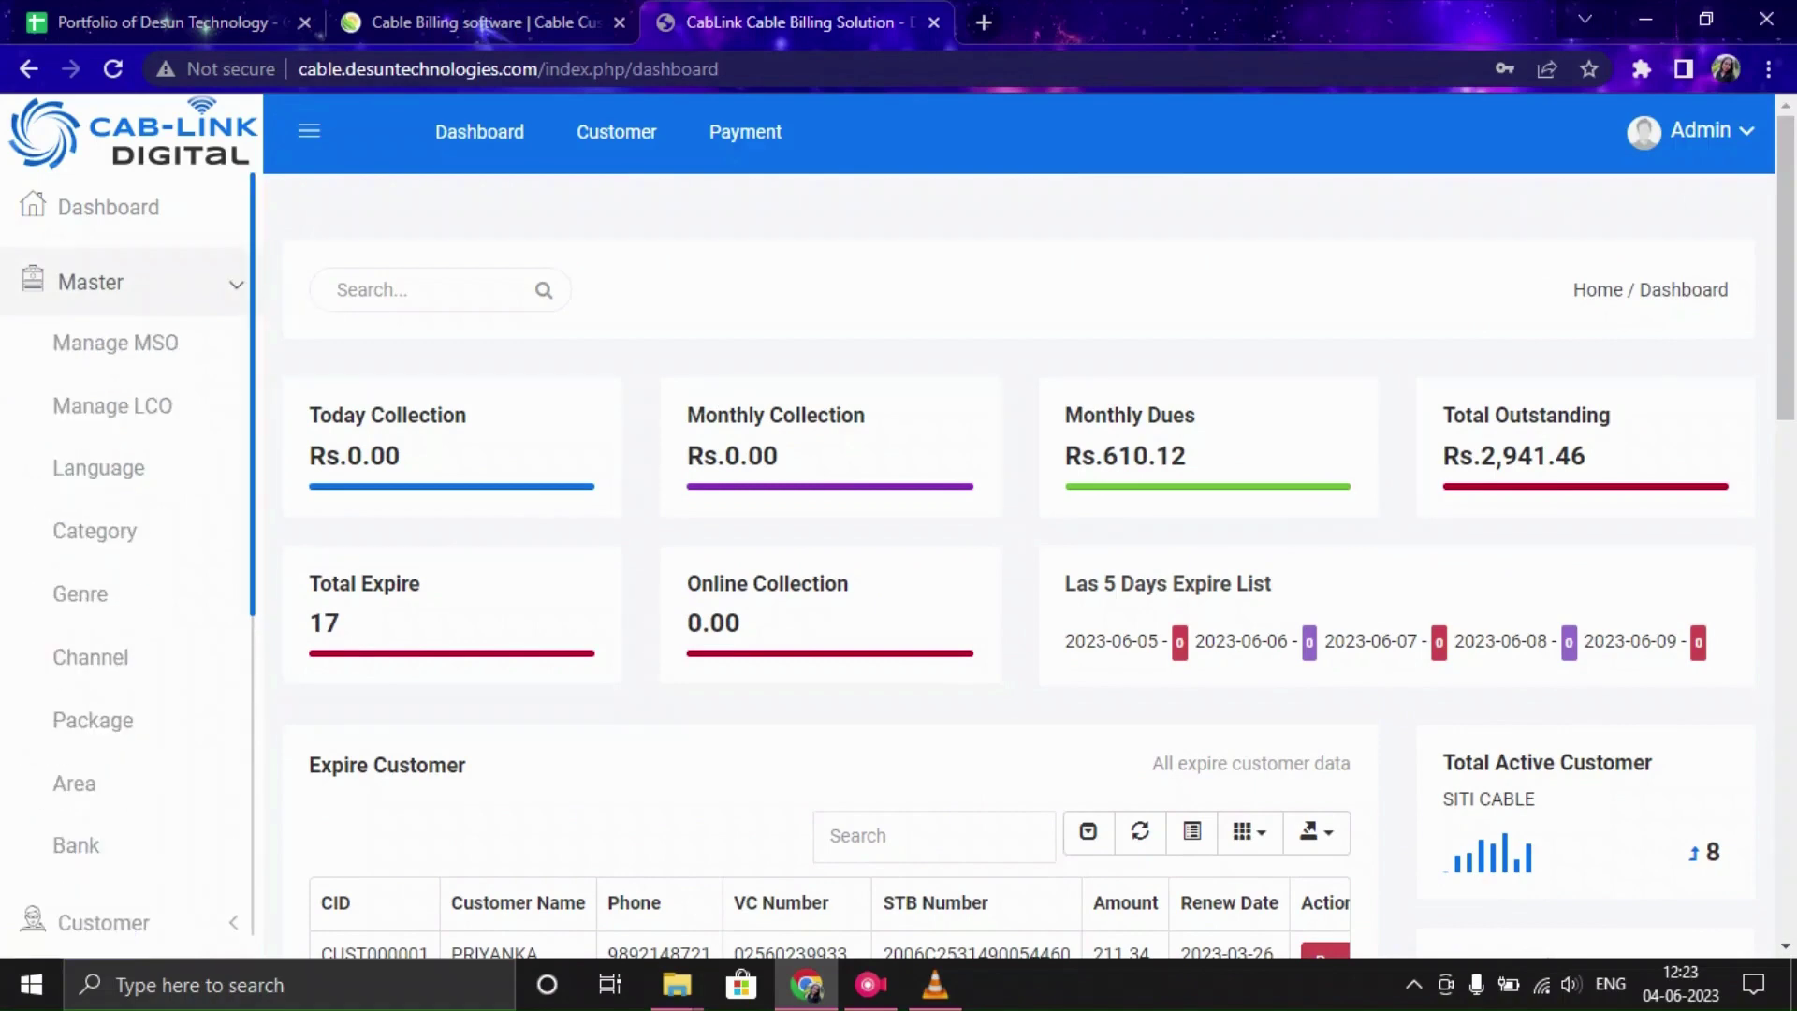
scroll(131, 553, down, 2)
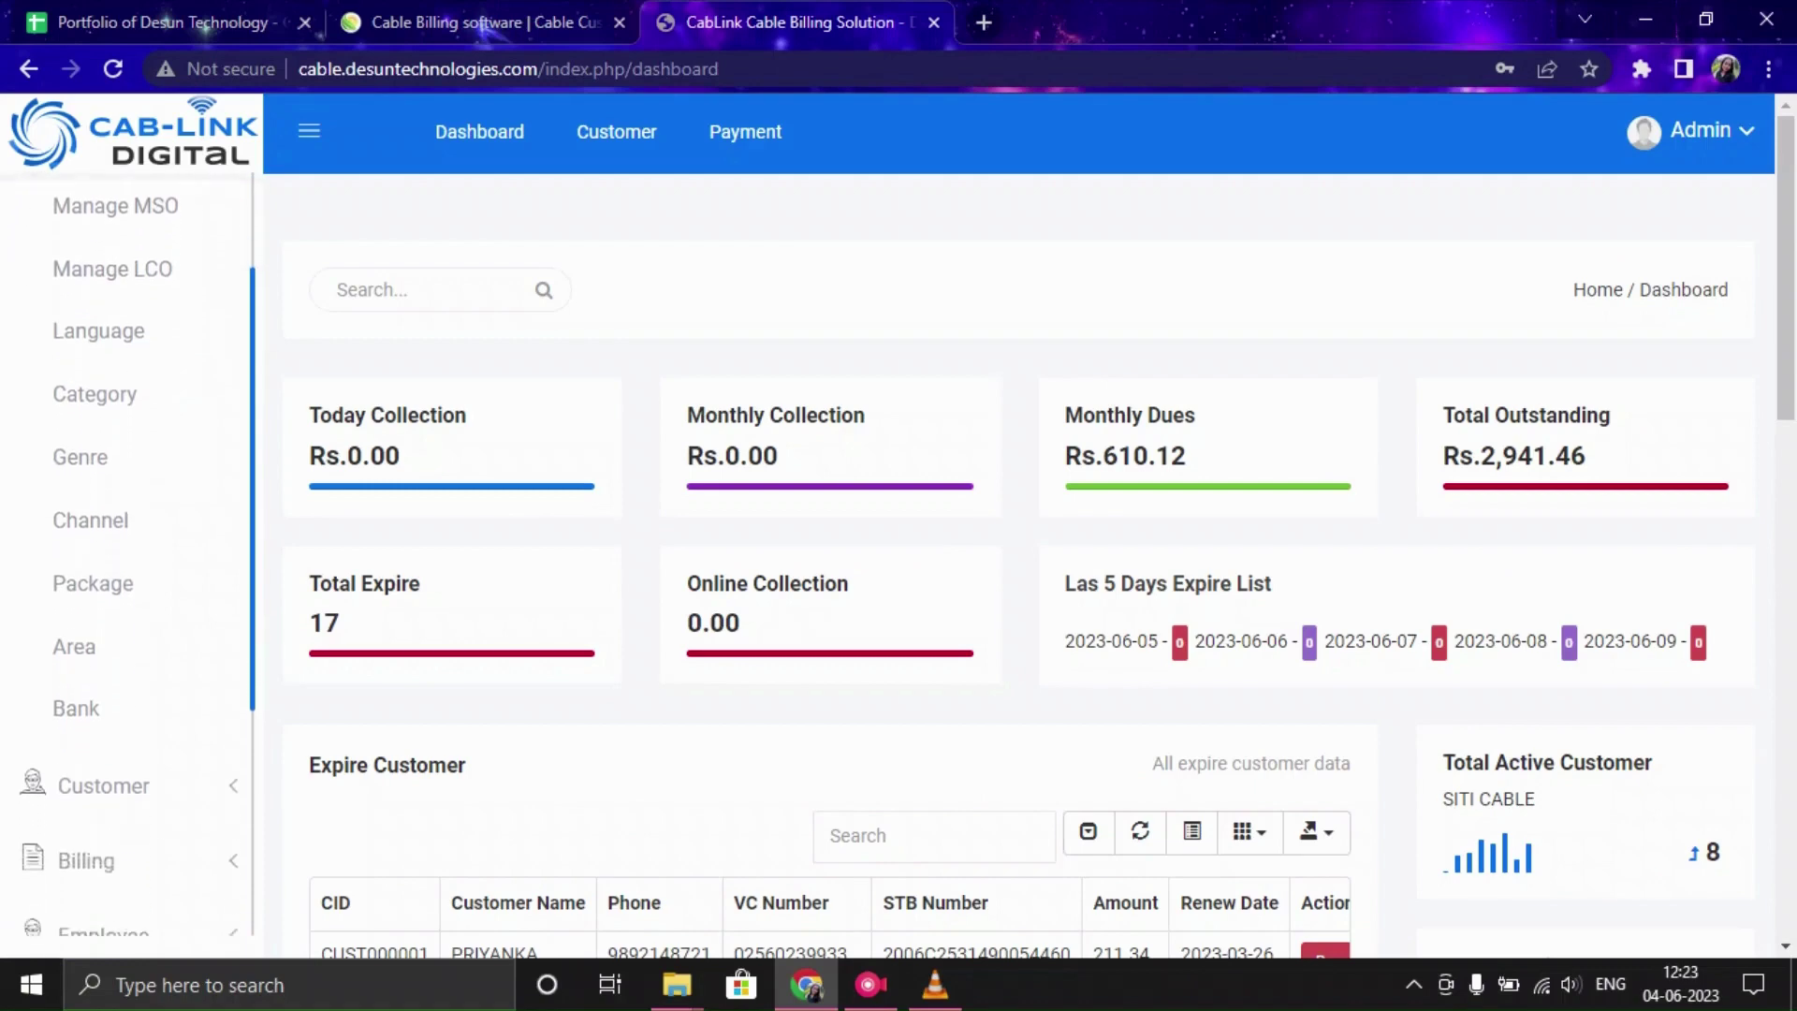
scroll(131, 552, down, 1)
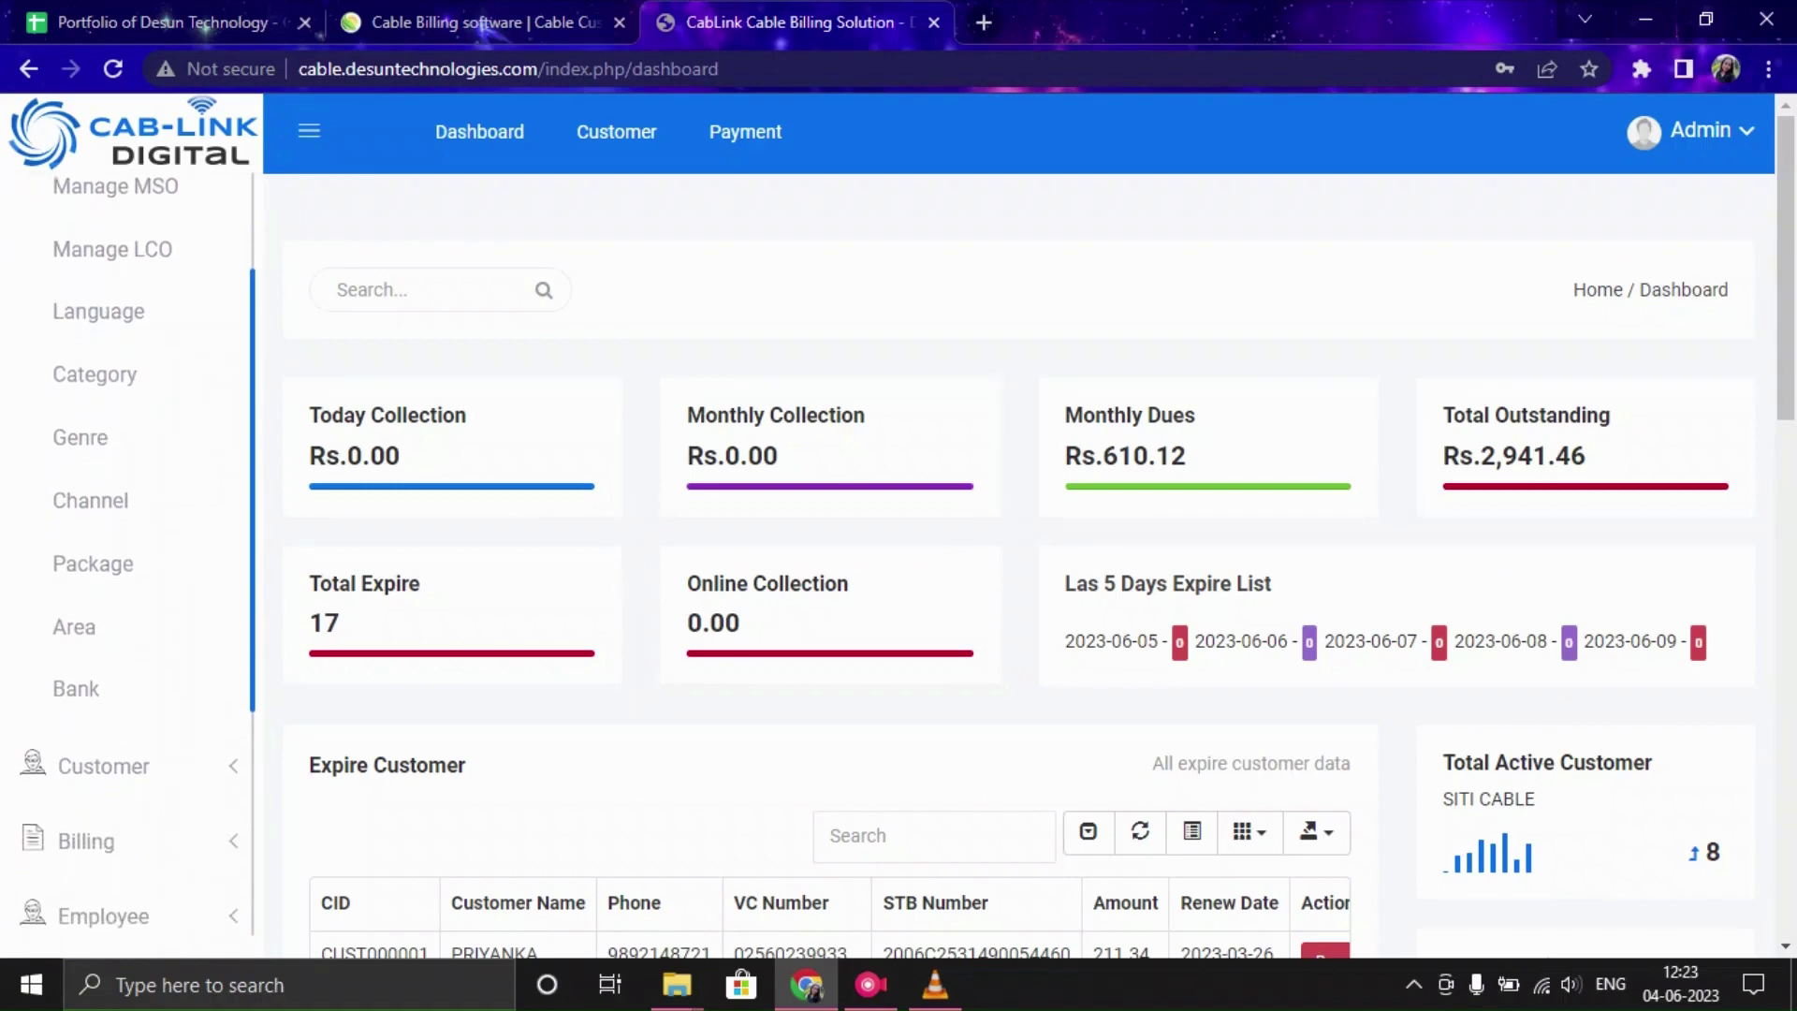
scroll(131, 552, down, 1)
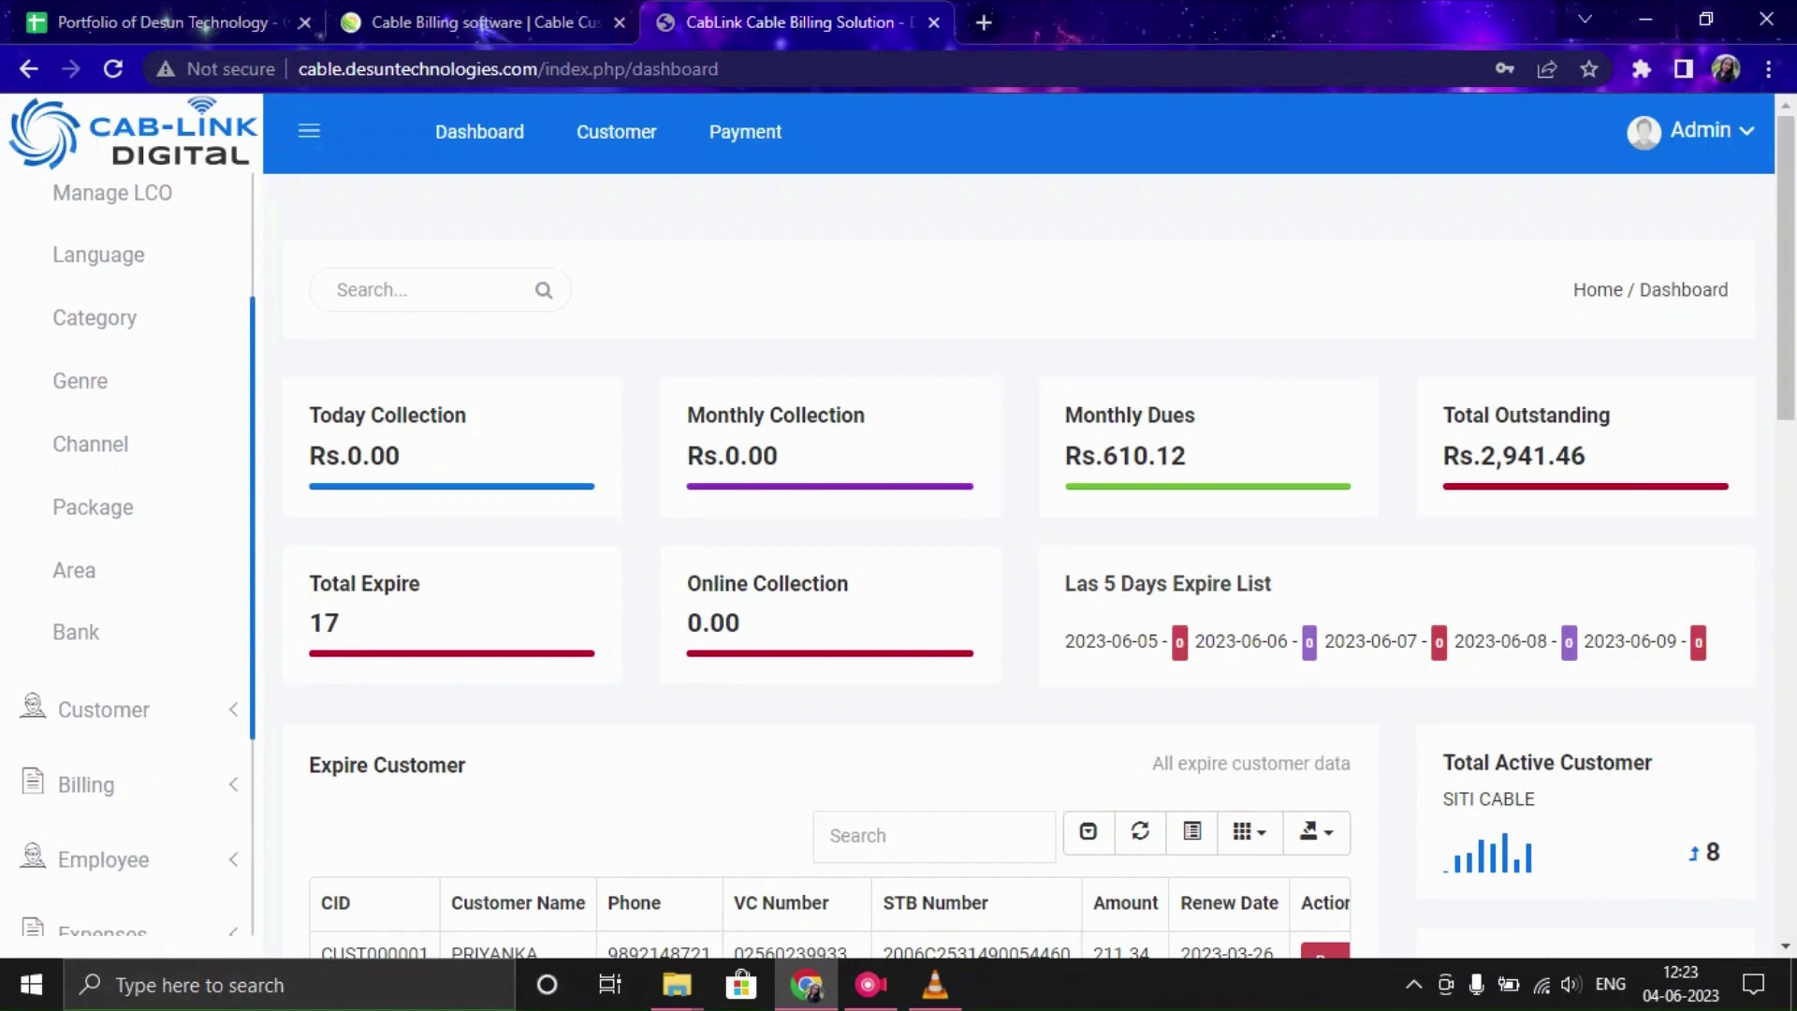
scroll(131, 553, down, 2)
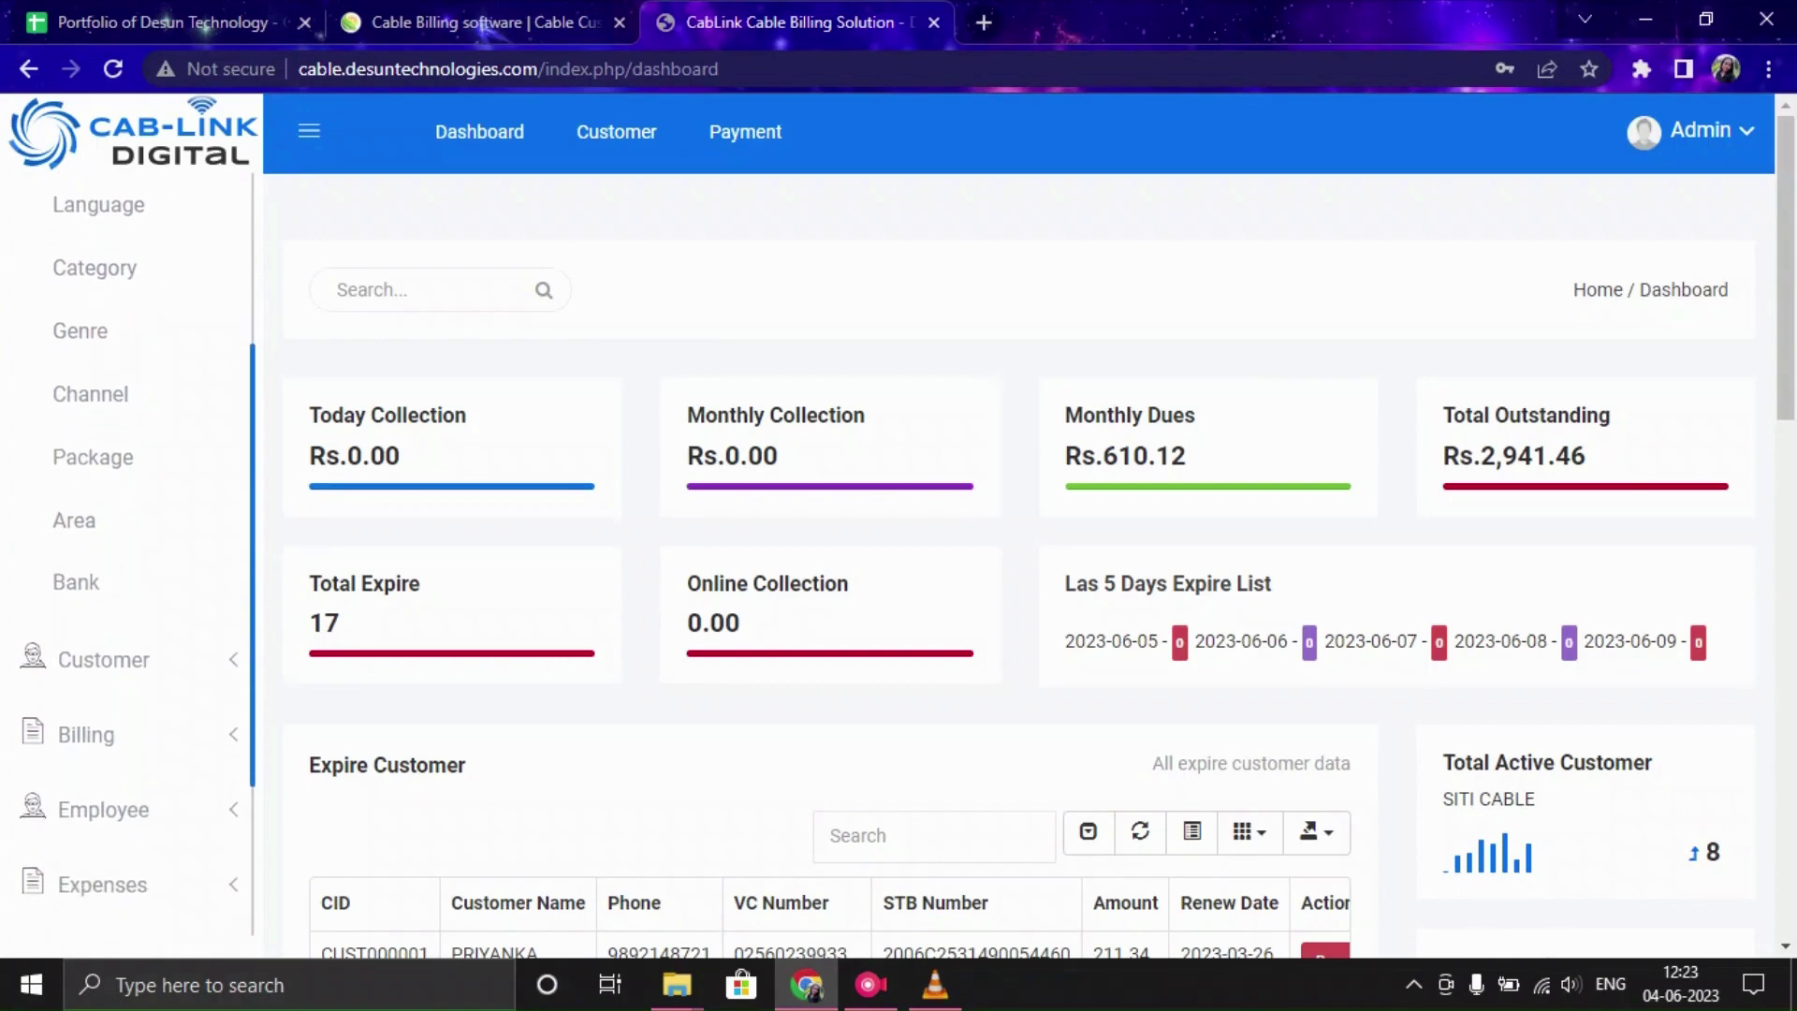
scroll(131, 300, up, 5)
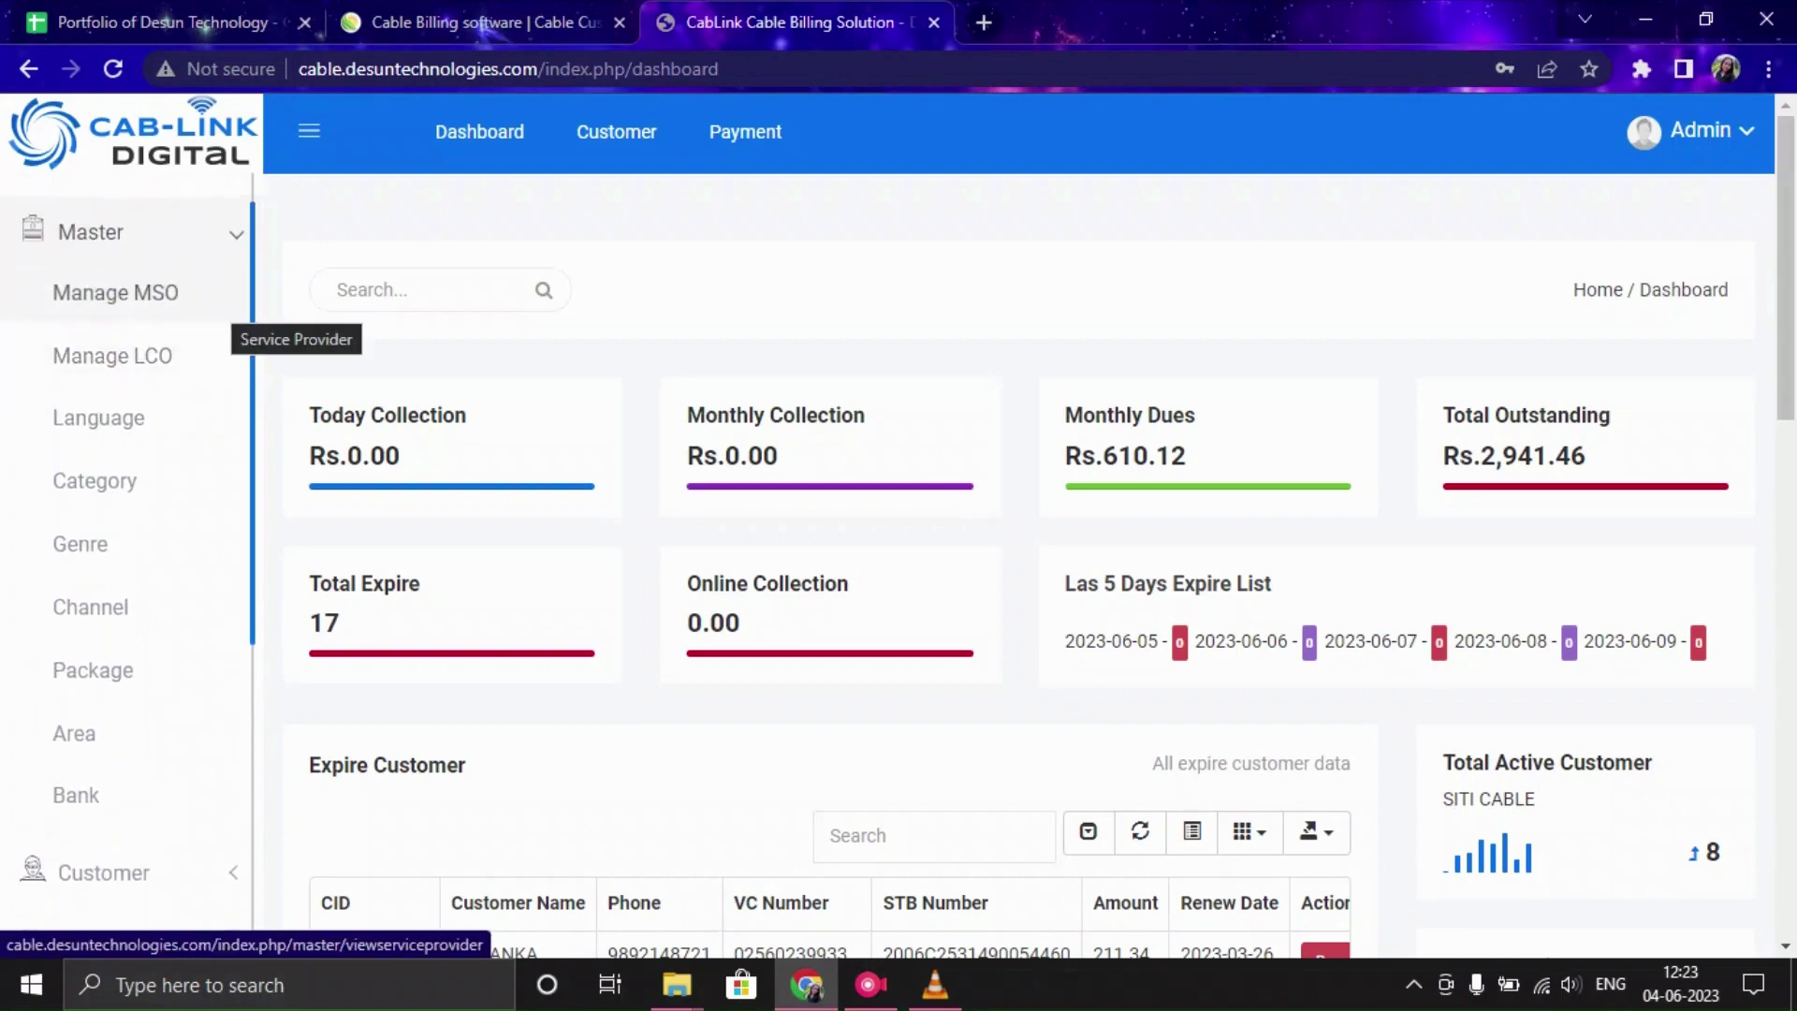
click(230, 307)
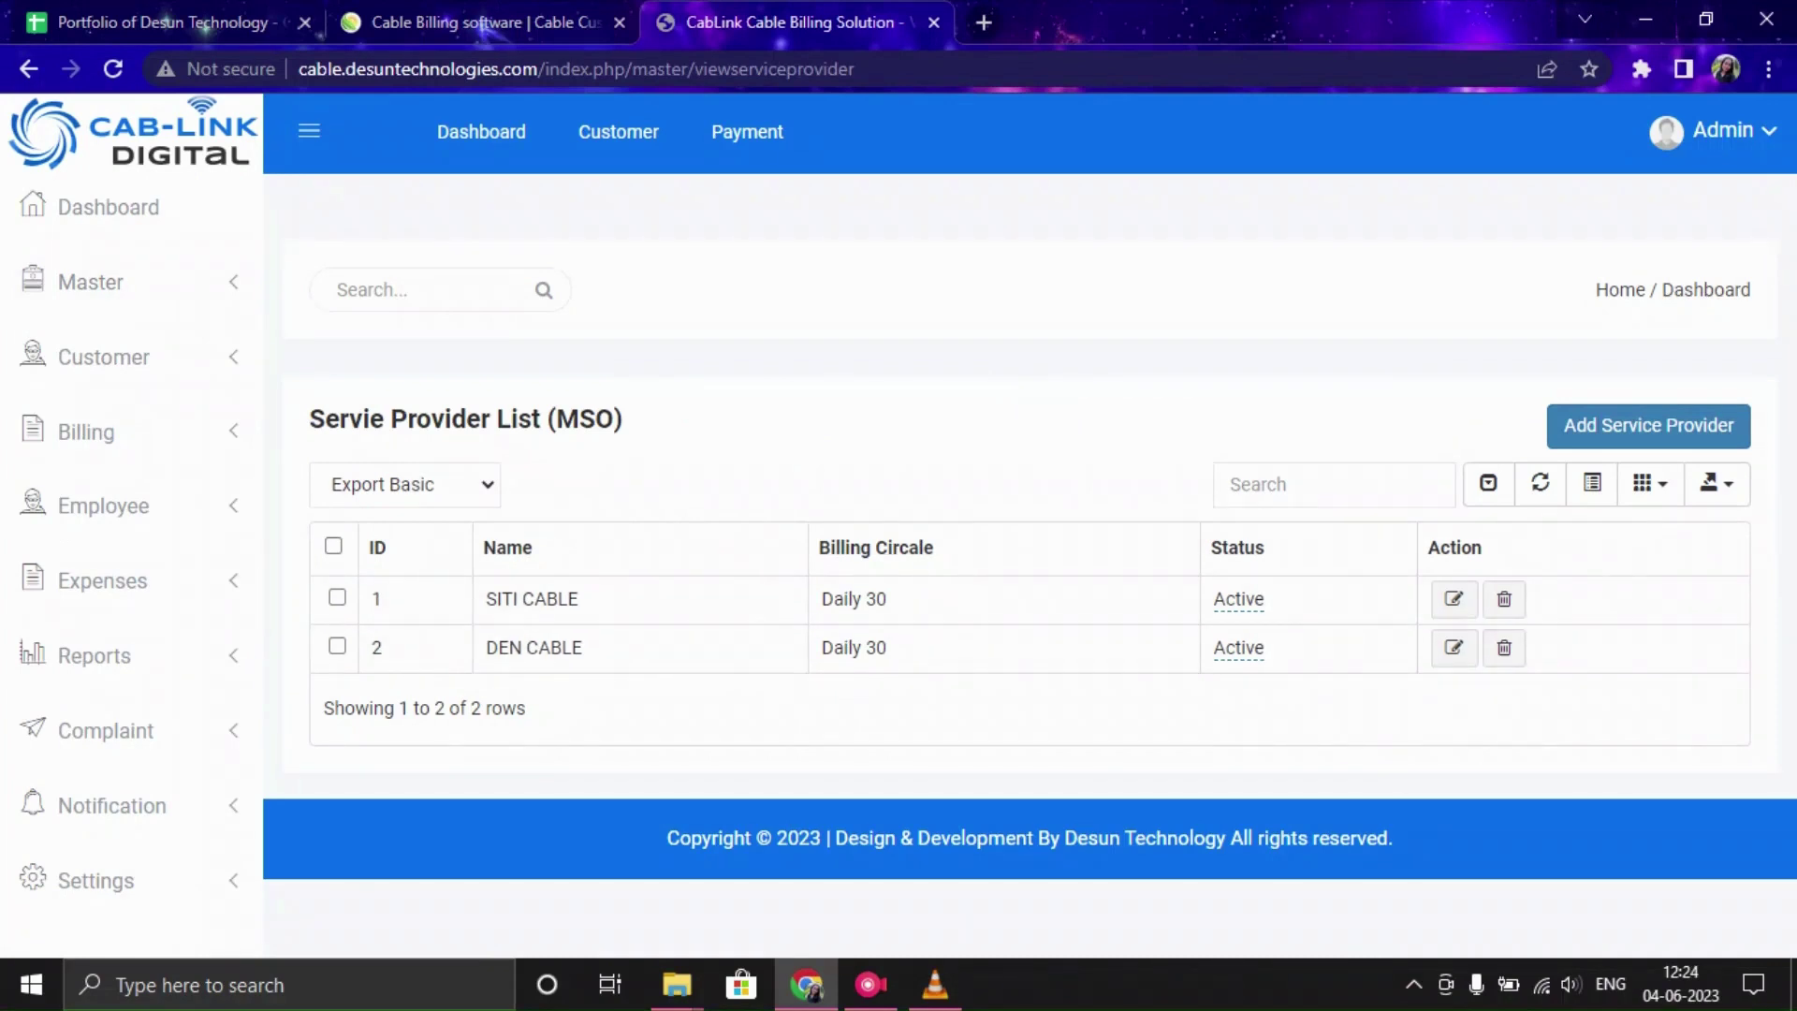
Look over the blank new-provider form and SITI CABLE's edit form, returning to the MSO list
click(1648, 426)
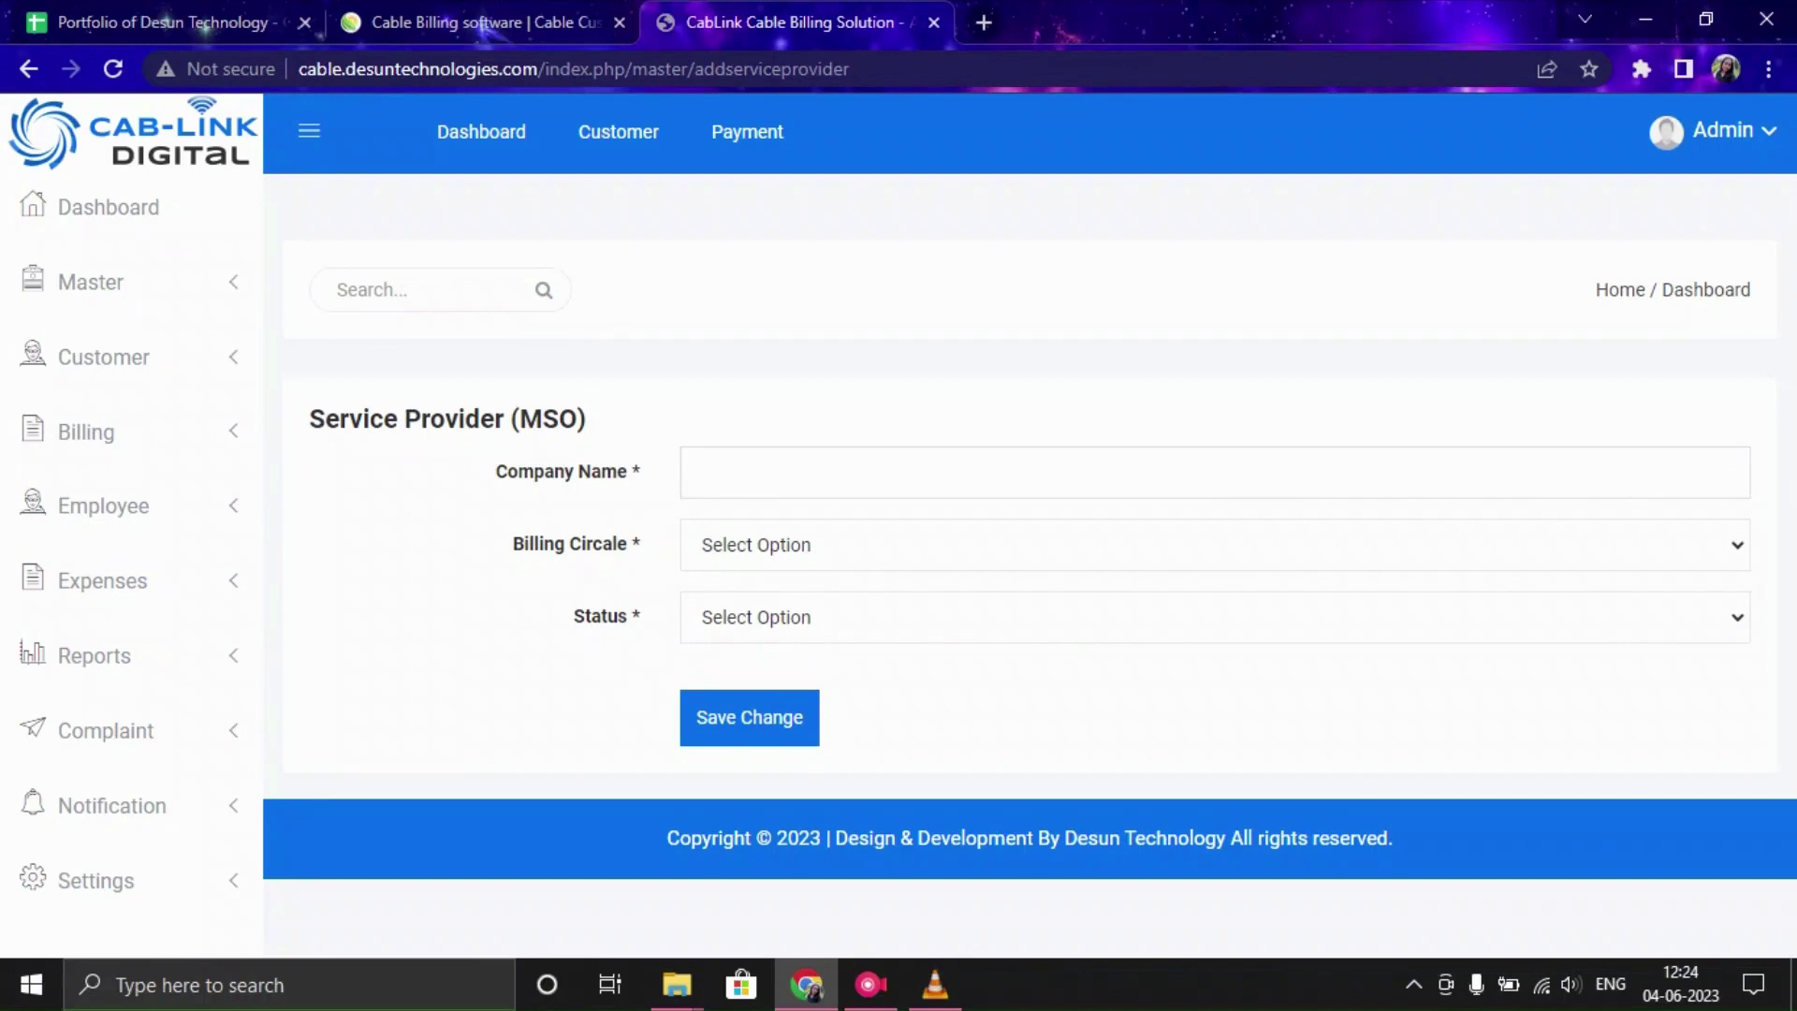
click(1215, 617)
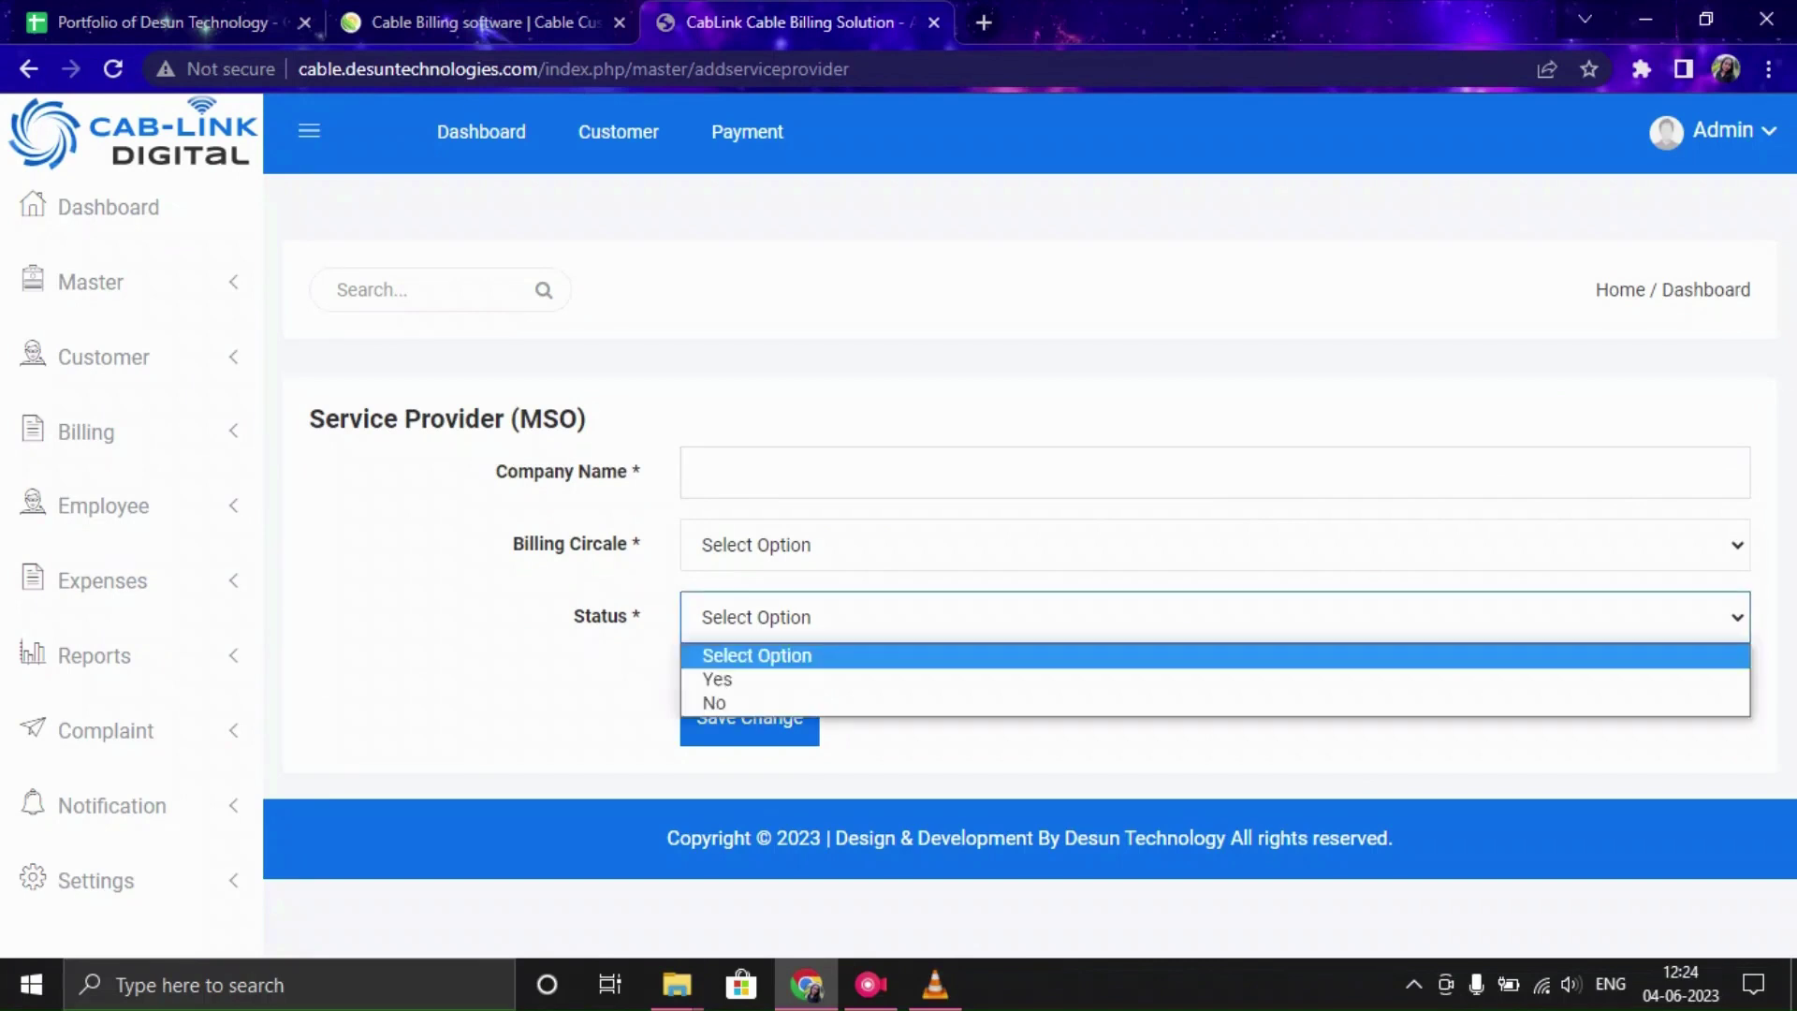
key(Escape)
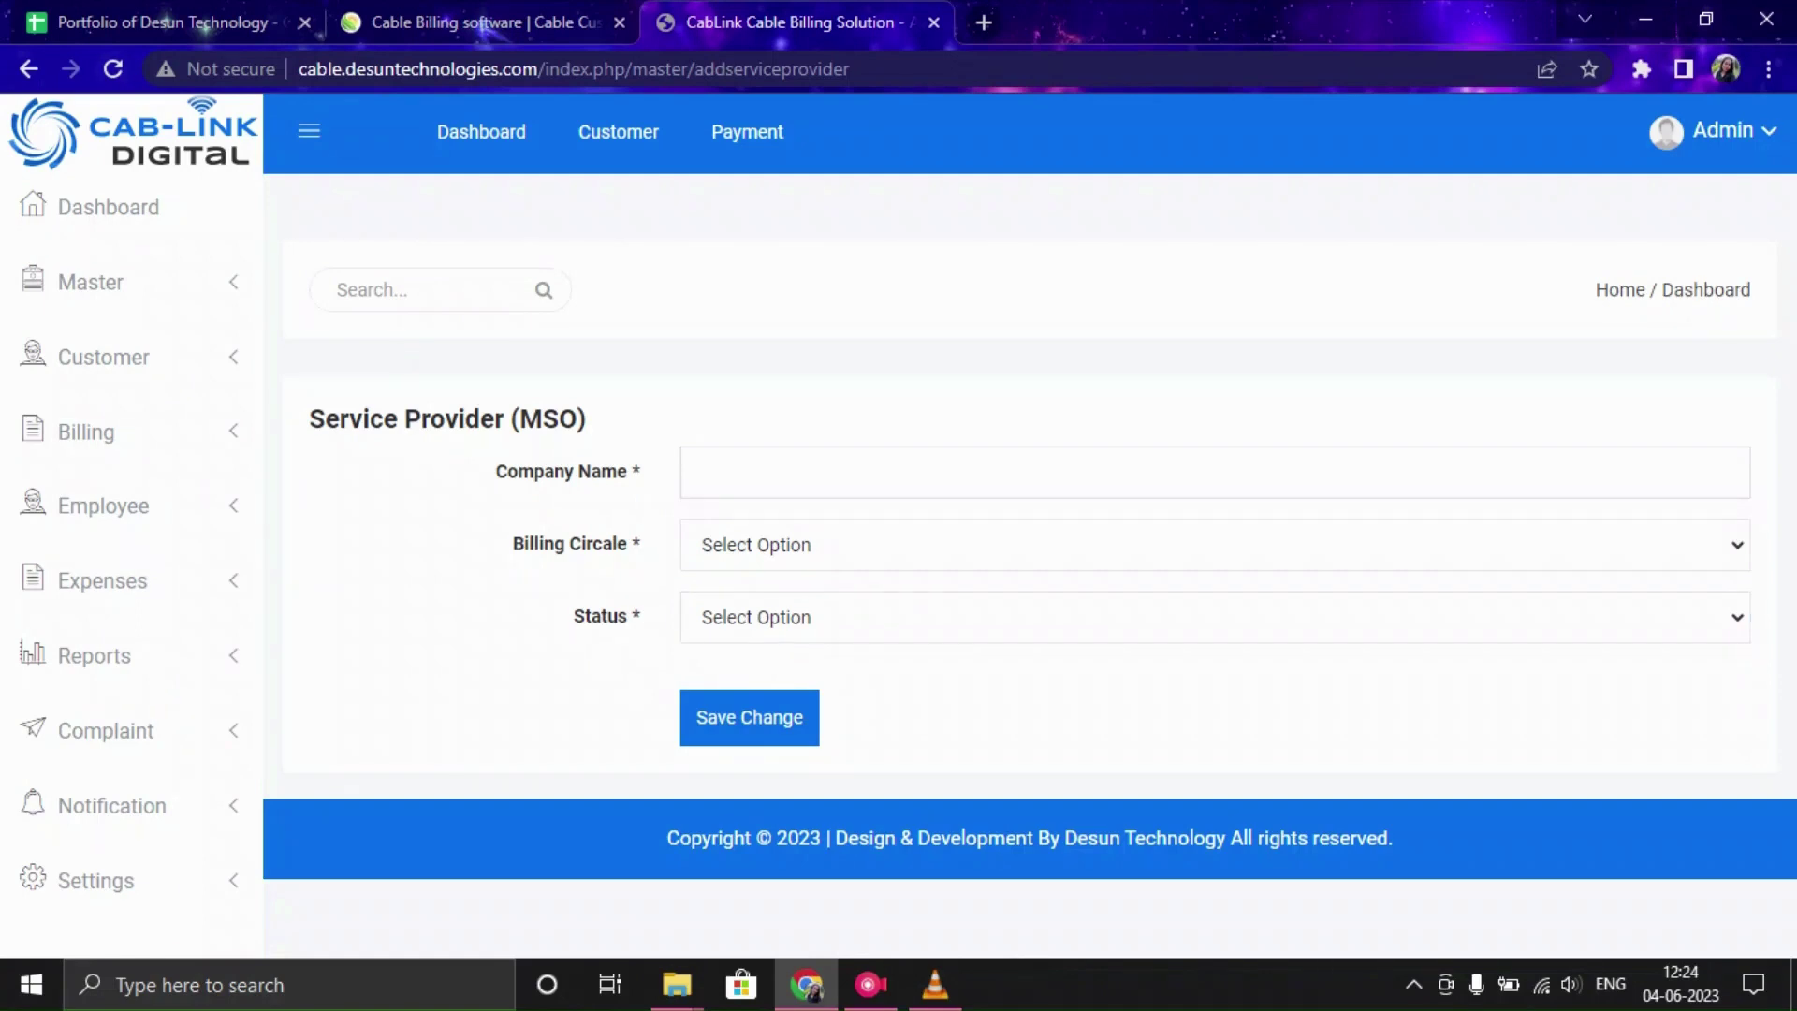
key(alt+Left)
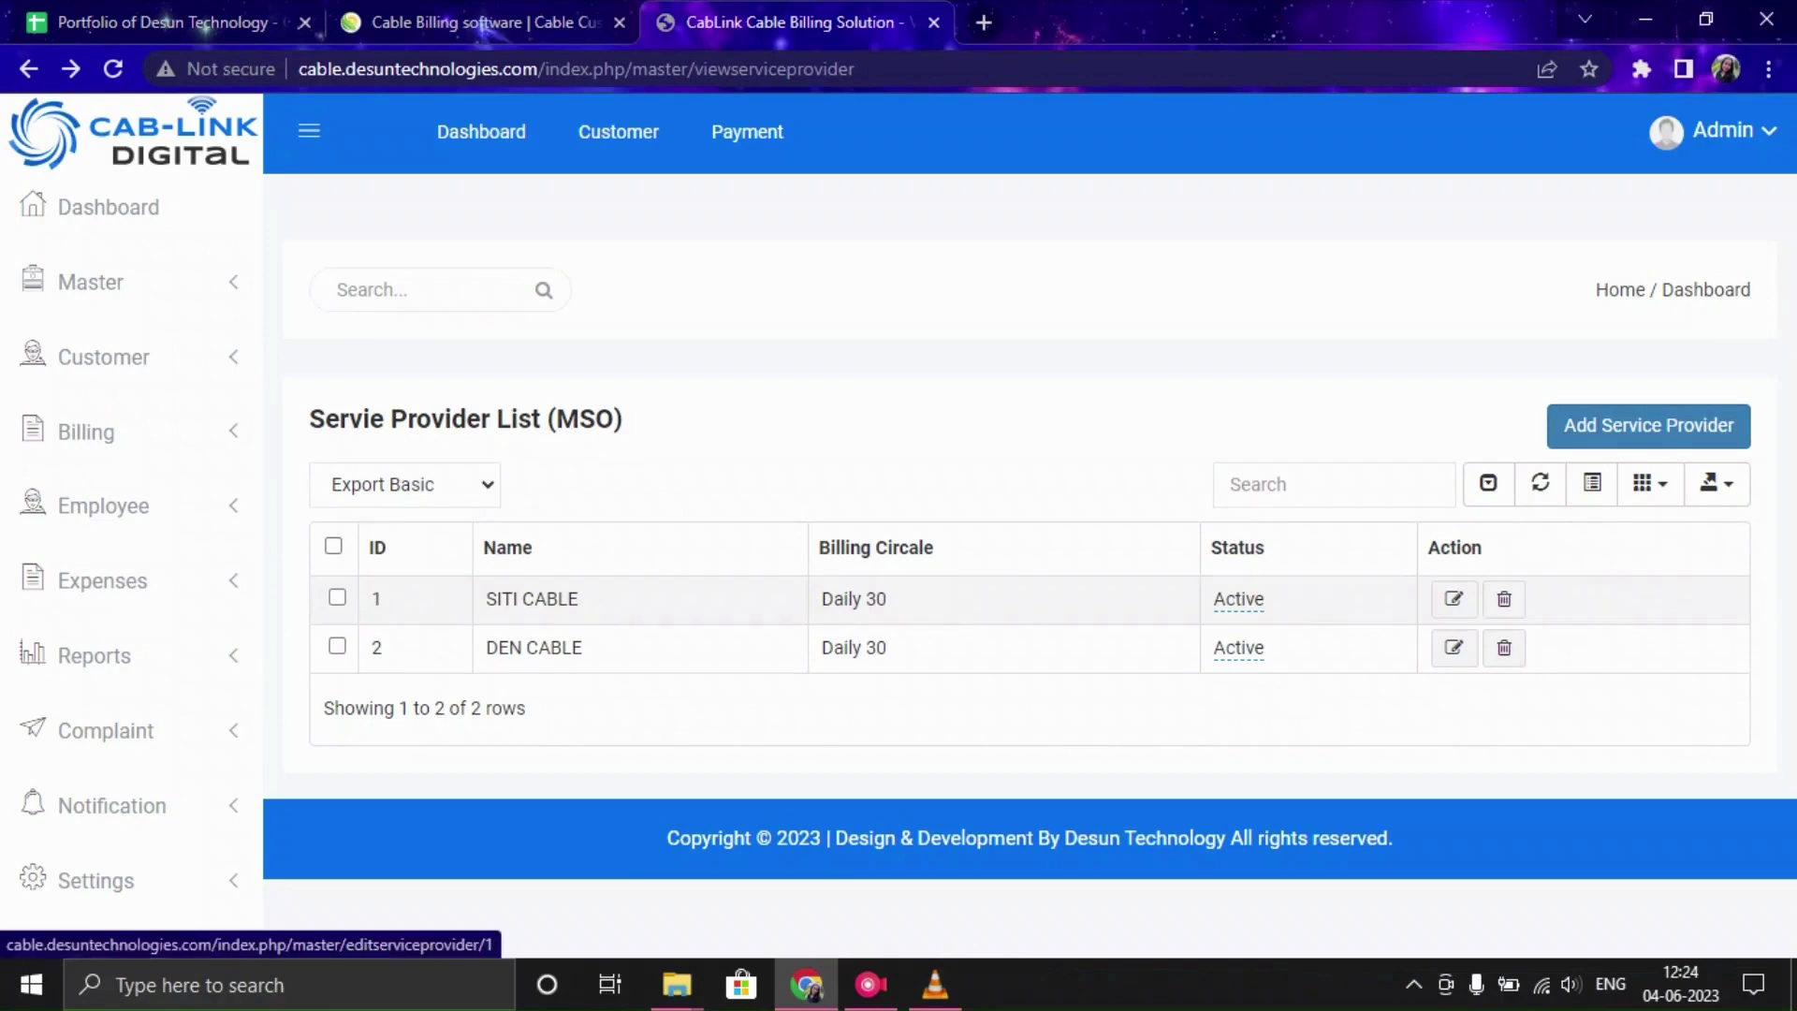
click(1454, 599)
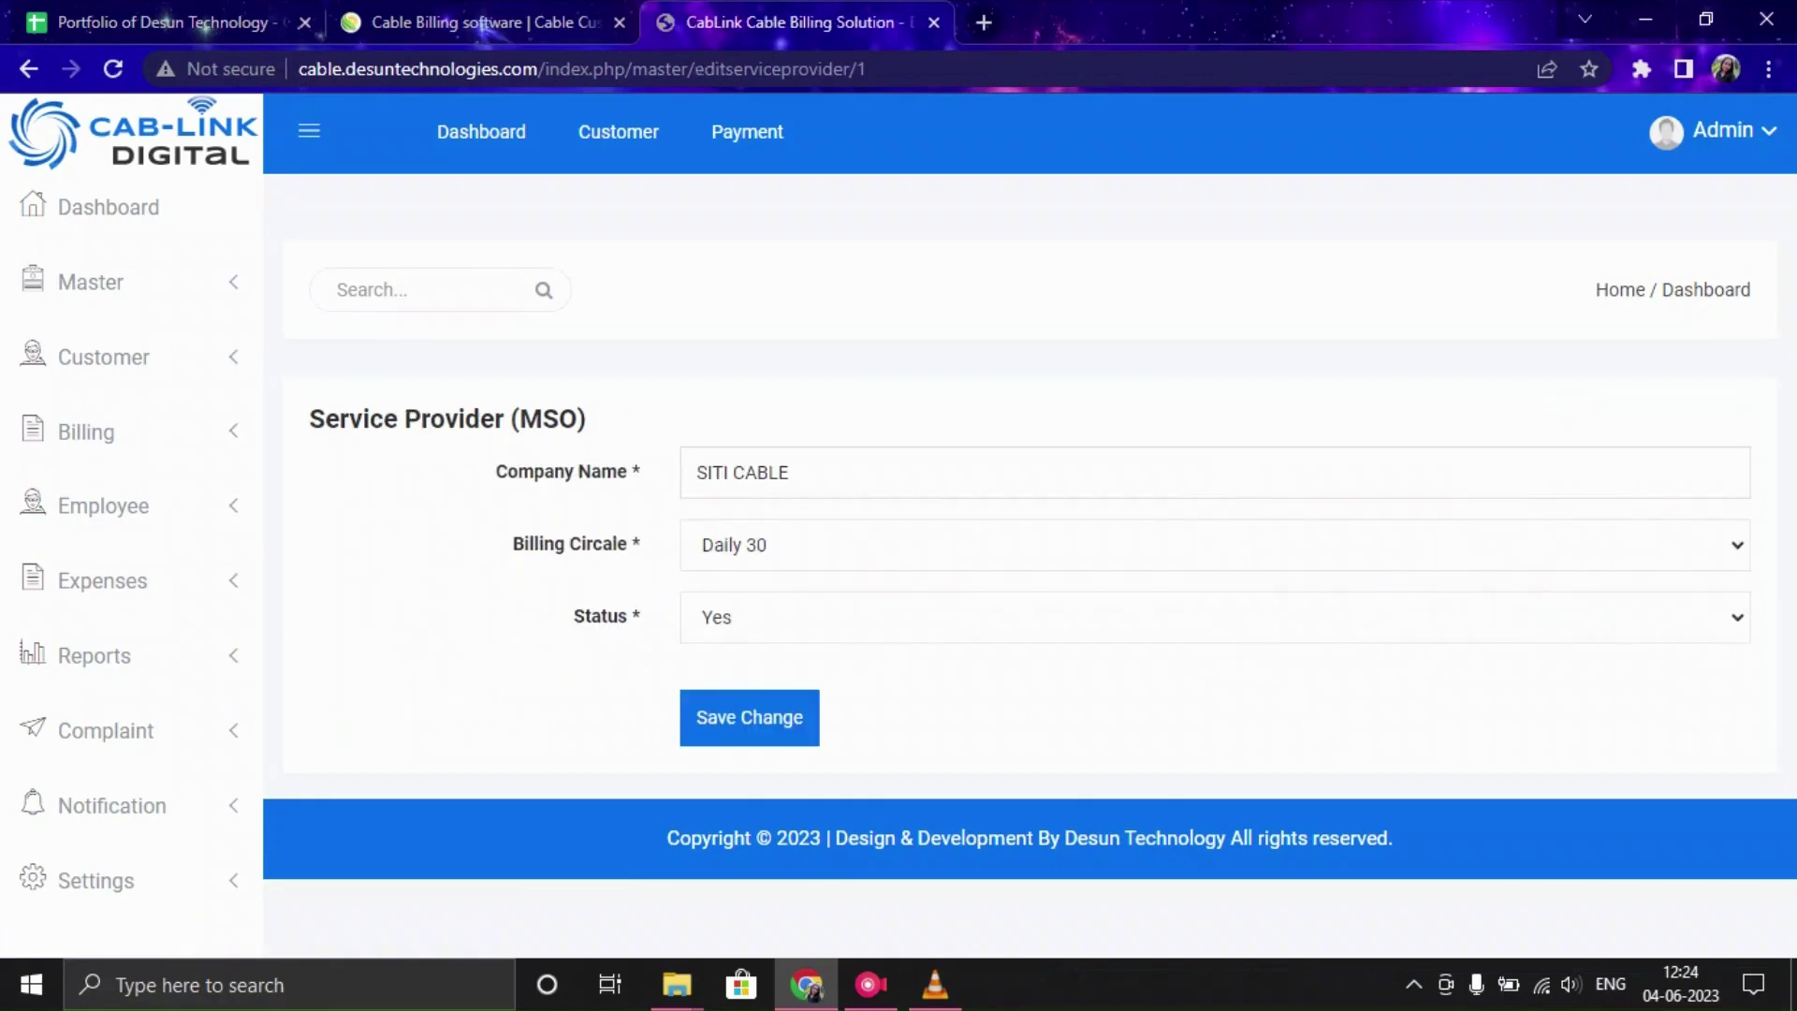
click(29, 68)
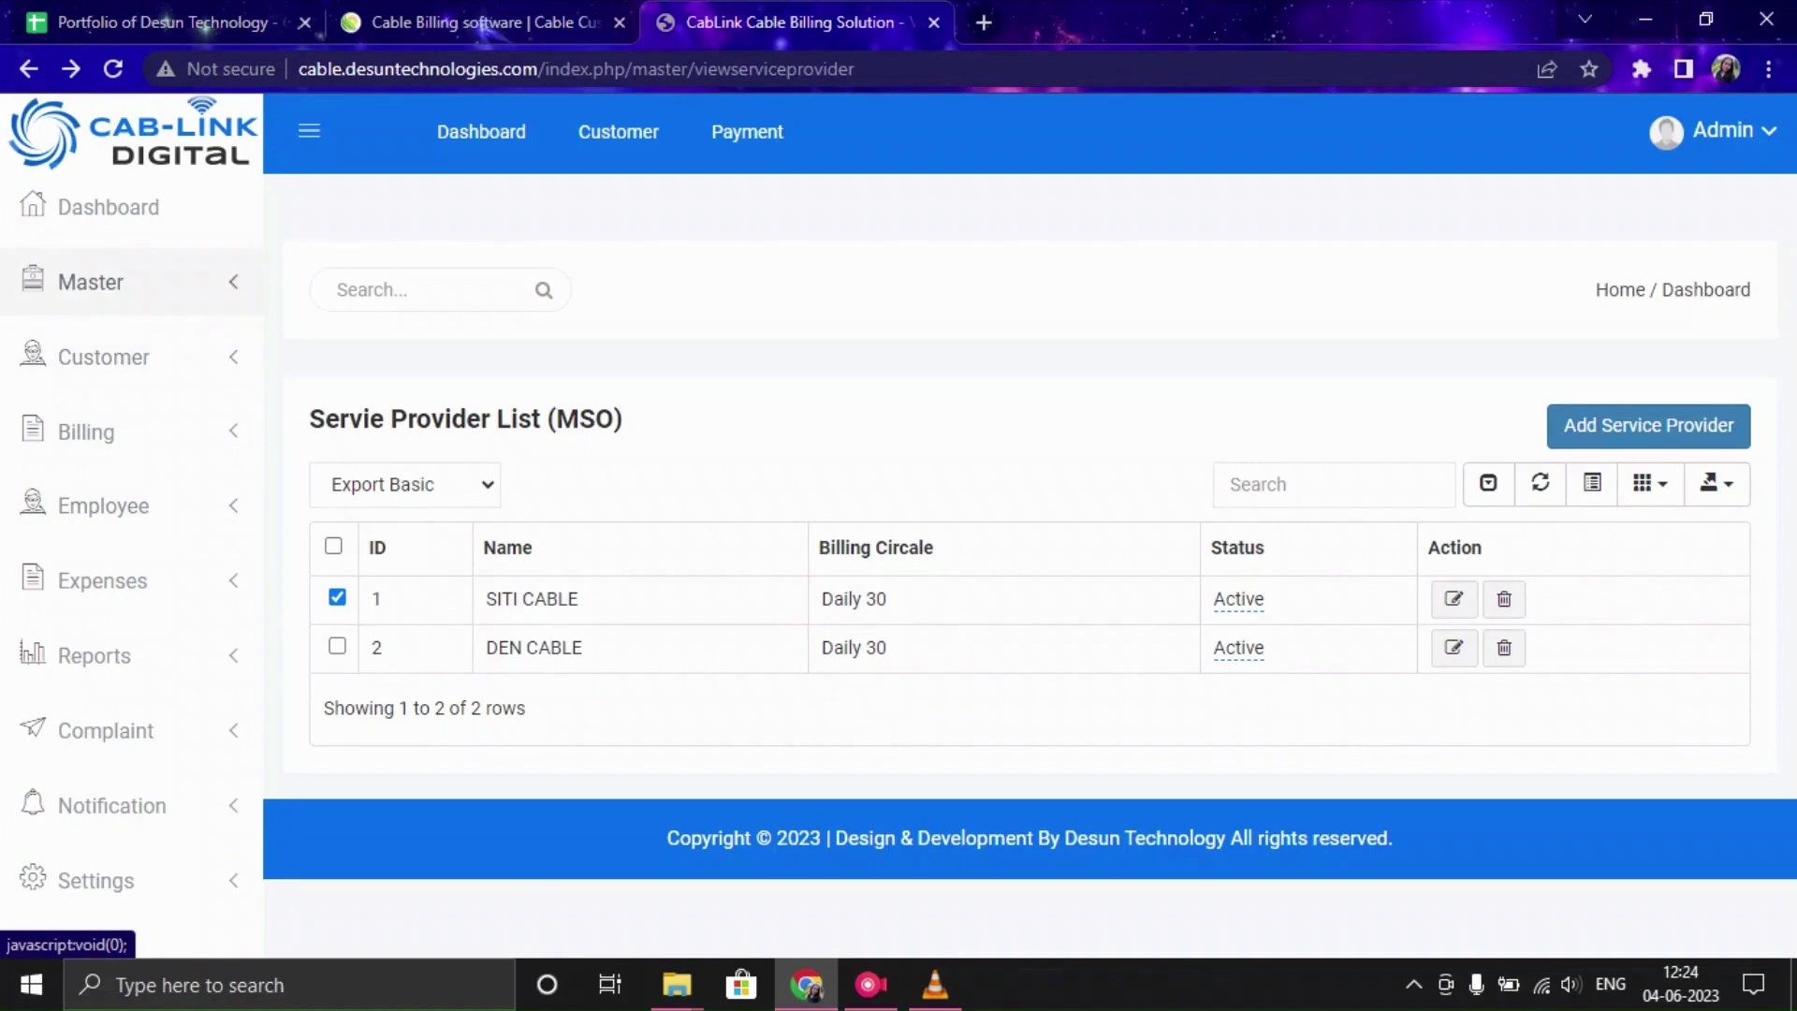
Open the LCO List and scroll through the blank Add LCO form before going back
click(91, 281)
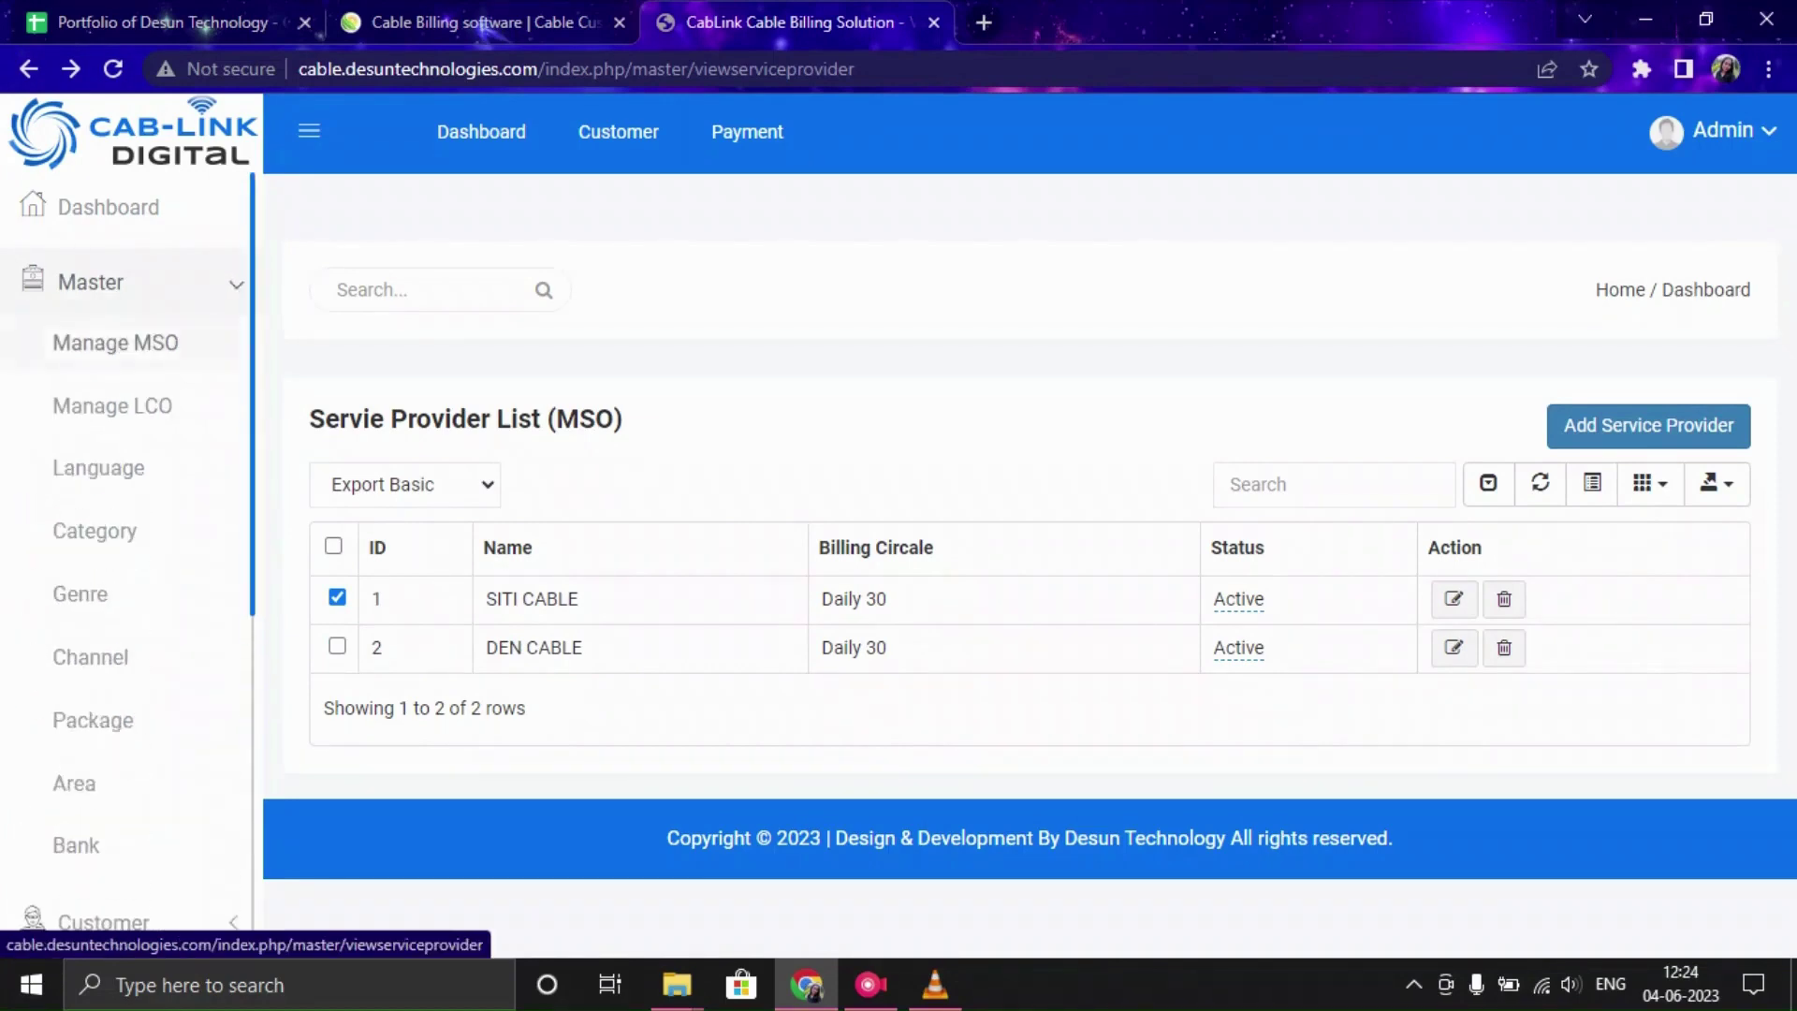
click(112, 405)
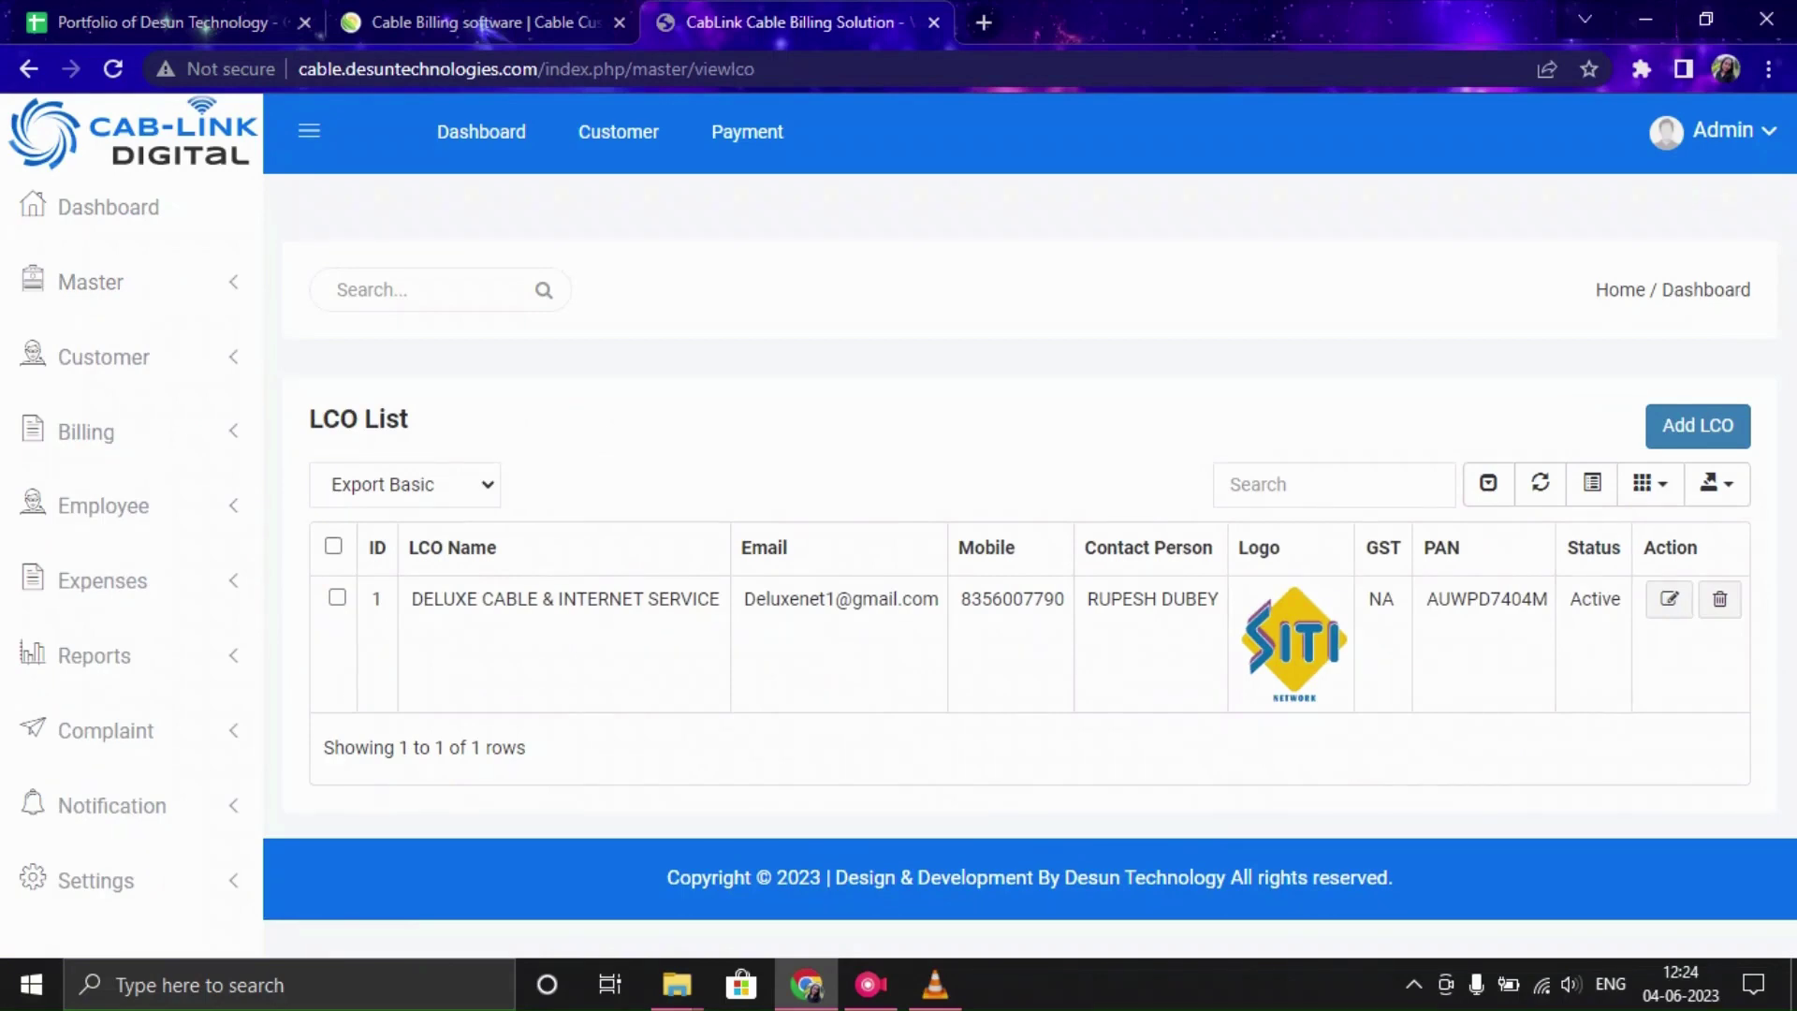
click(1698, 425)
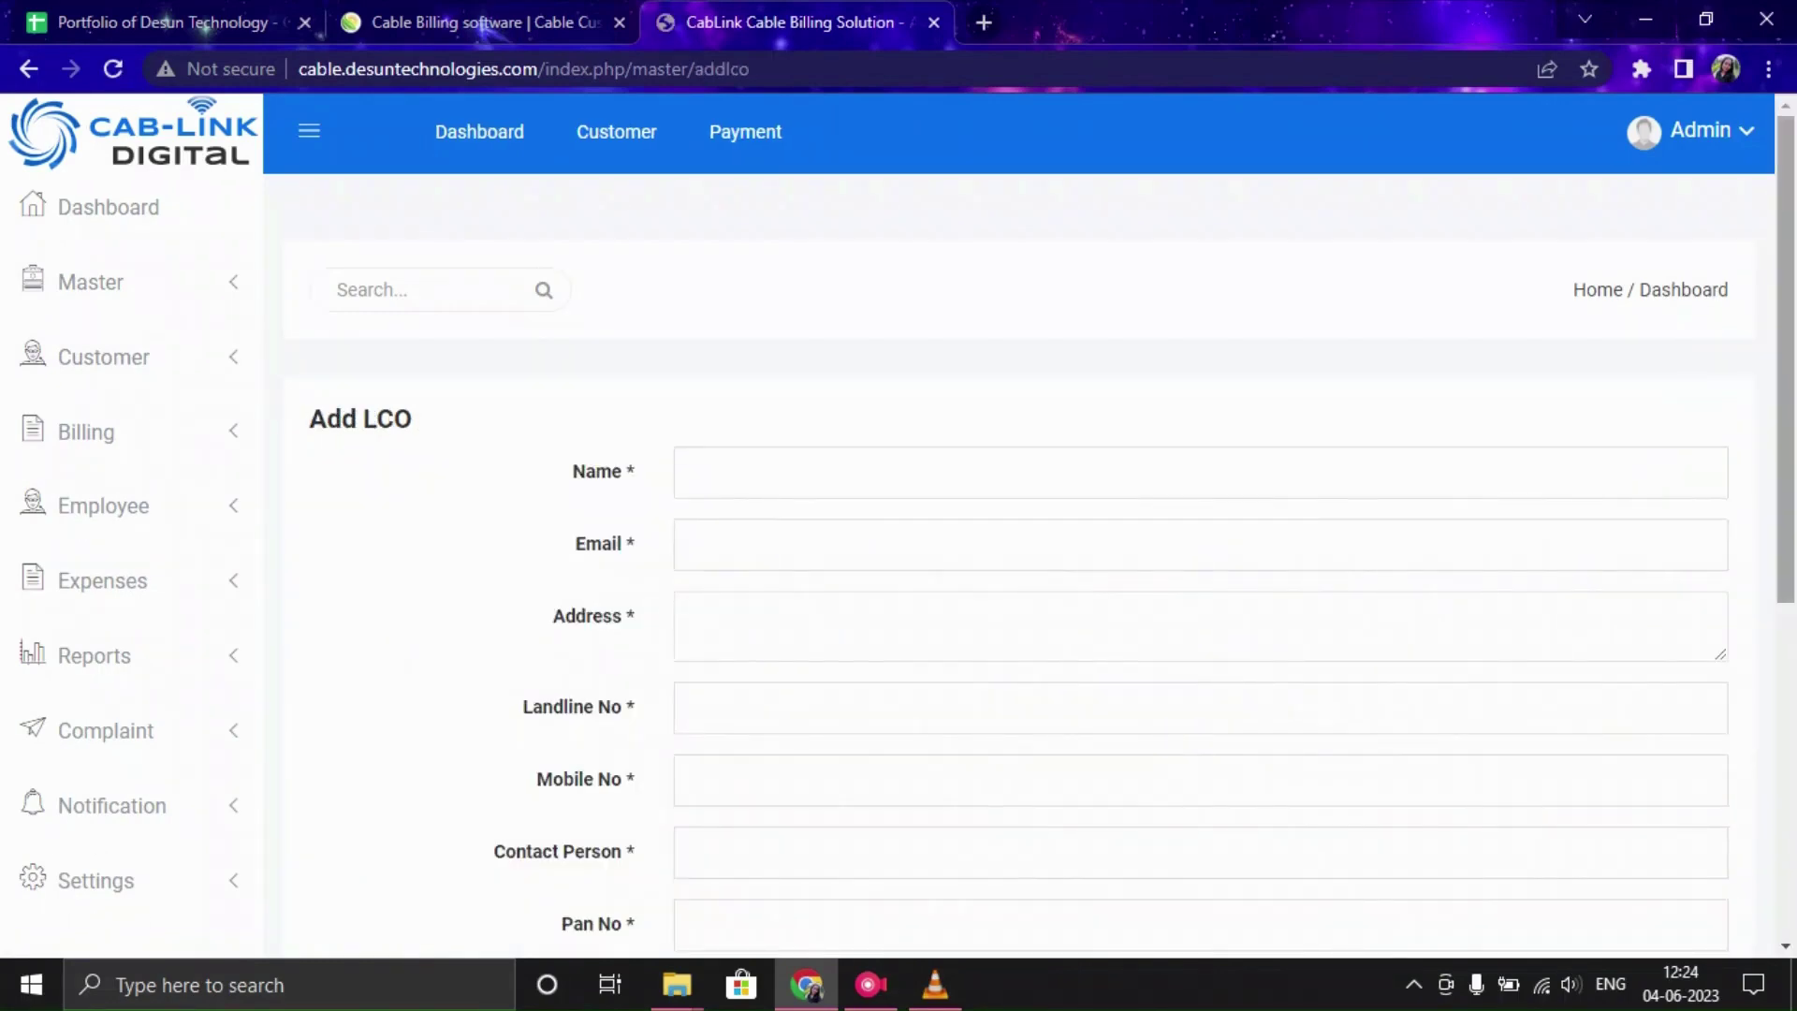
scroll(1030, 561, down, 3)
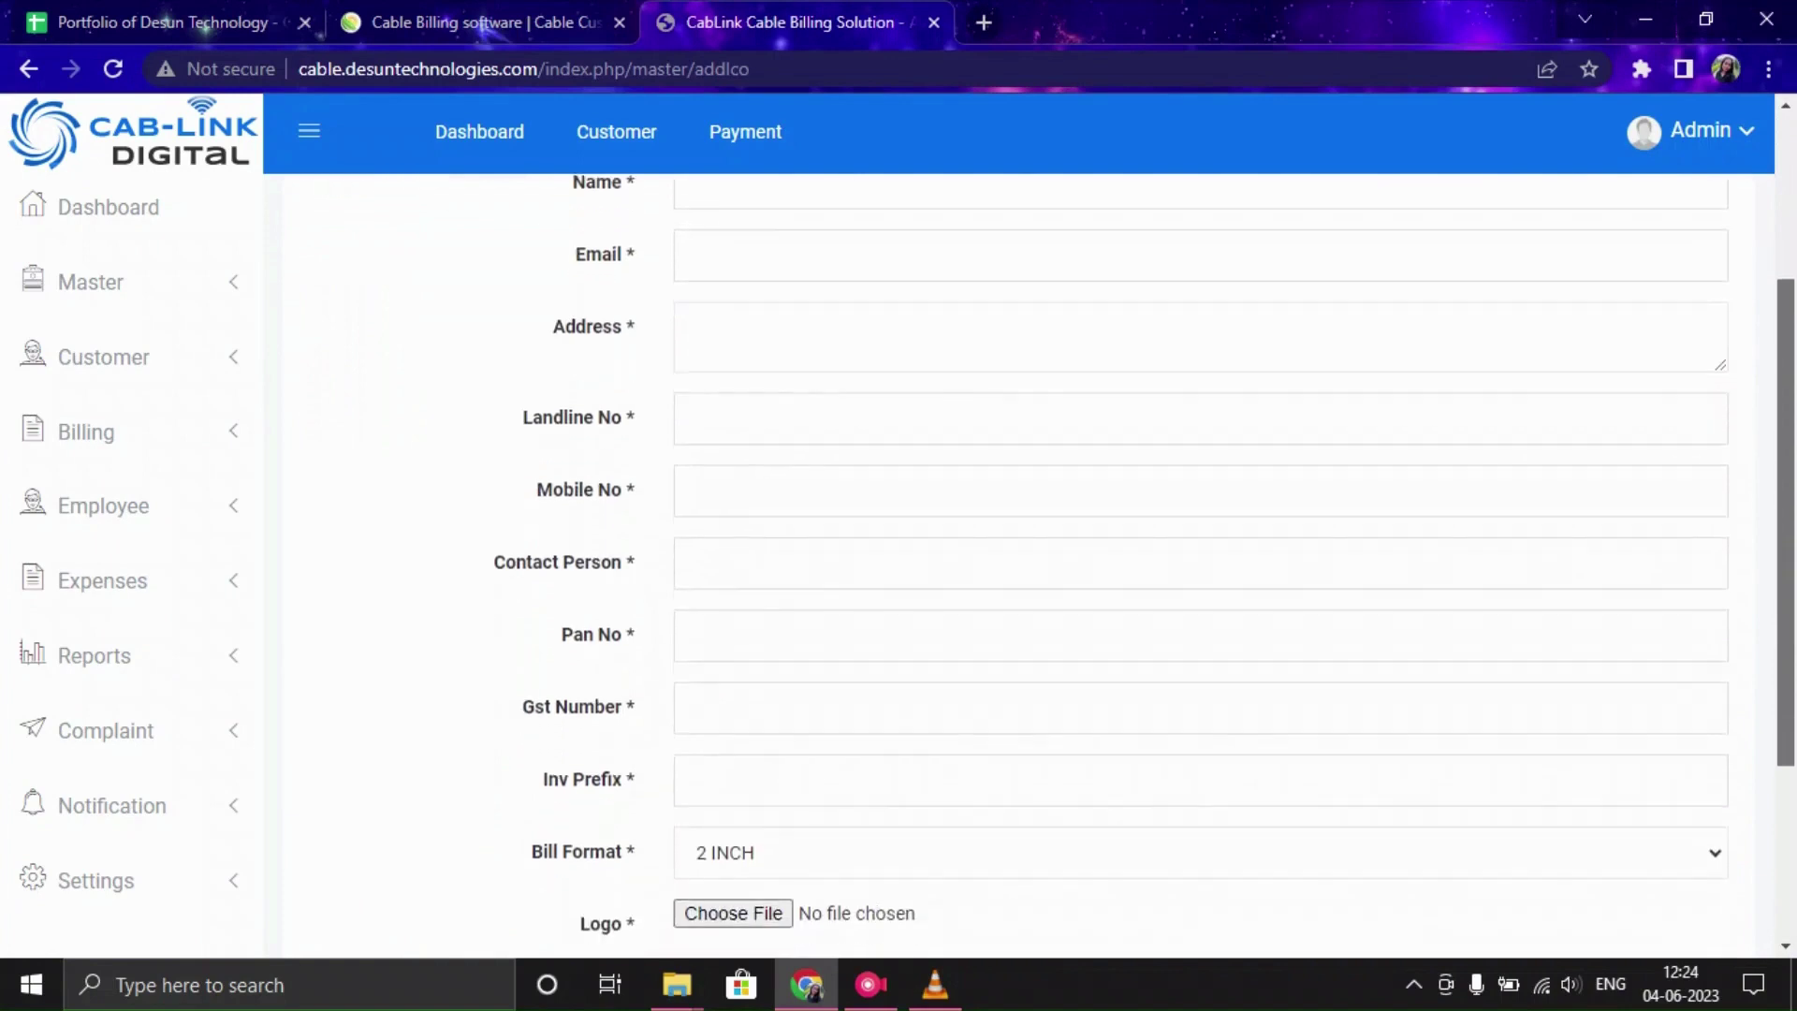
scroll(1029, 562, down, 2)
scroll(1030, 562, up, 3)
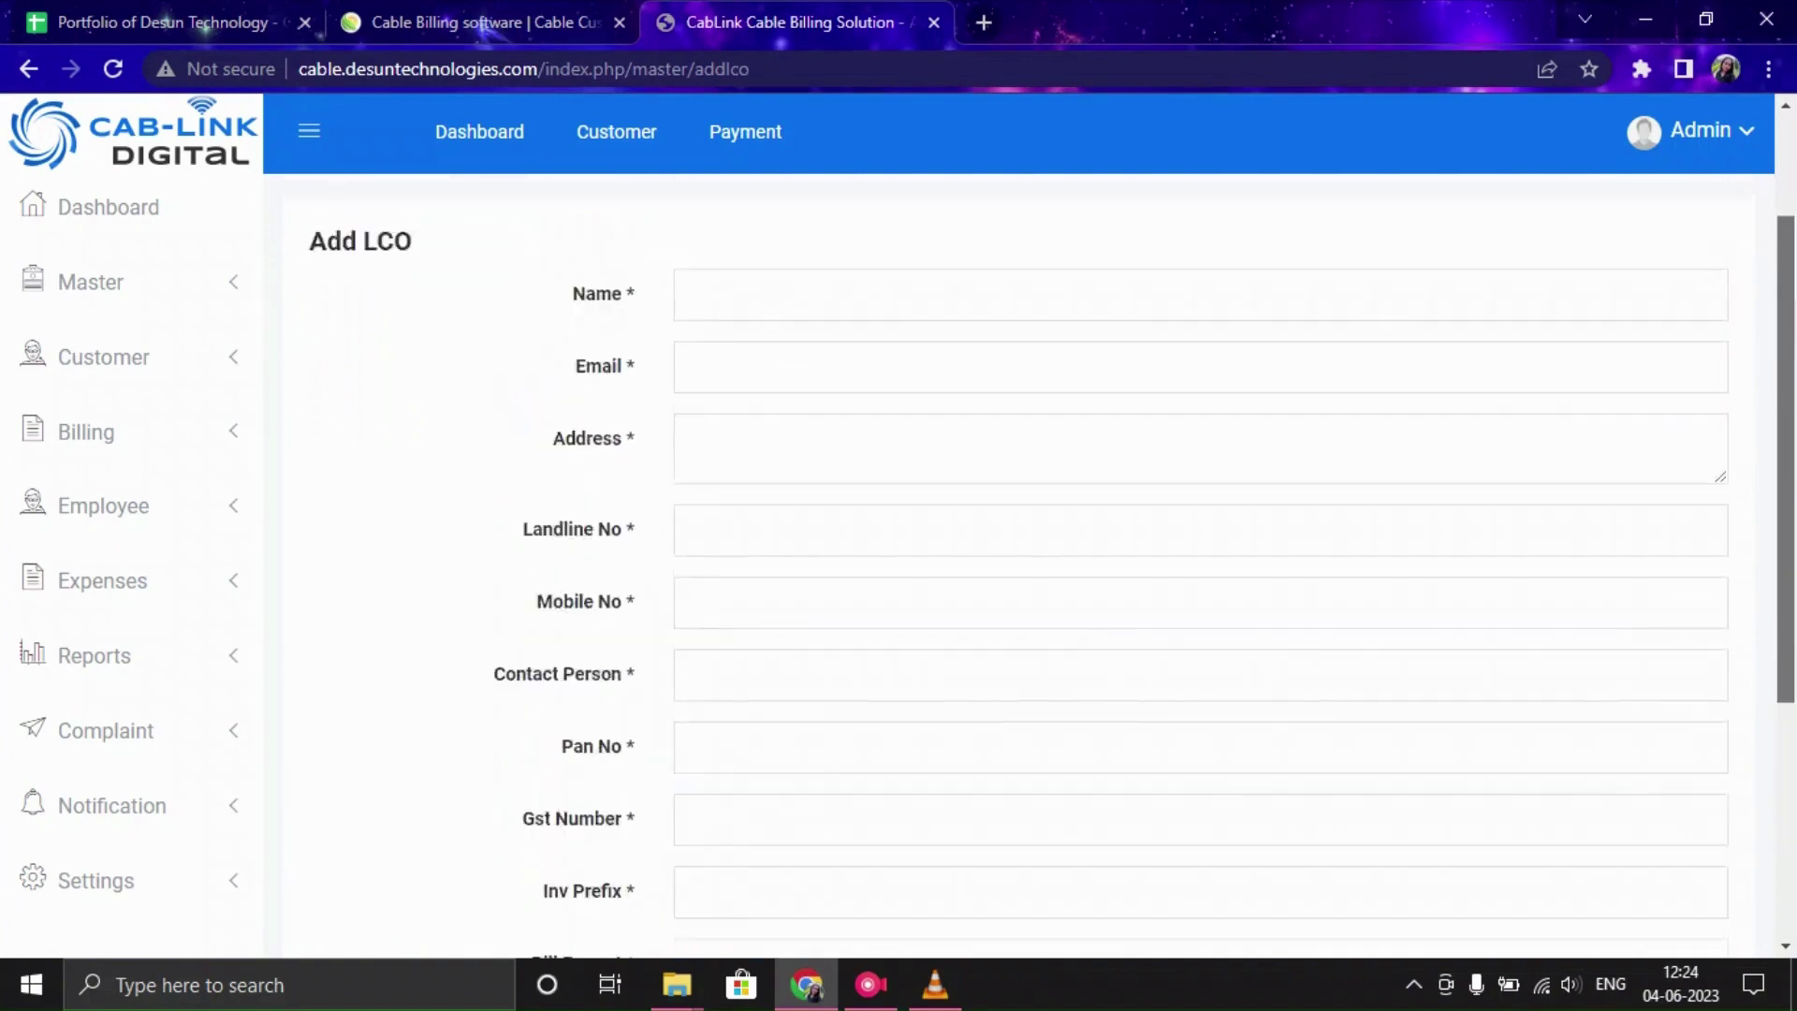
scroll(1030, 561, up, 2)
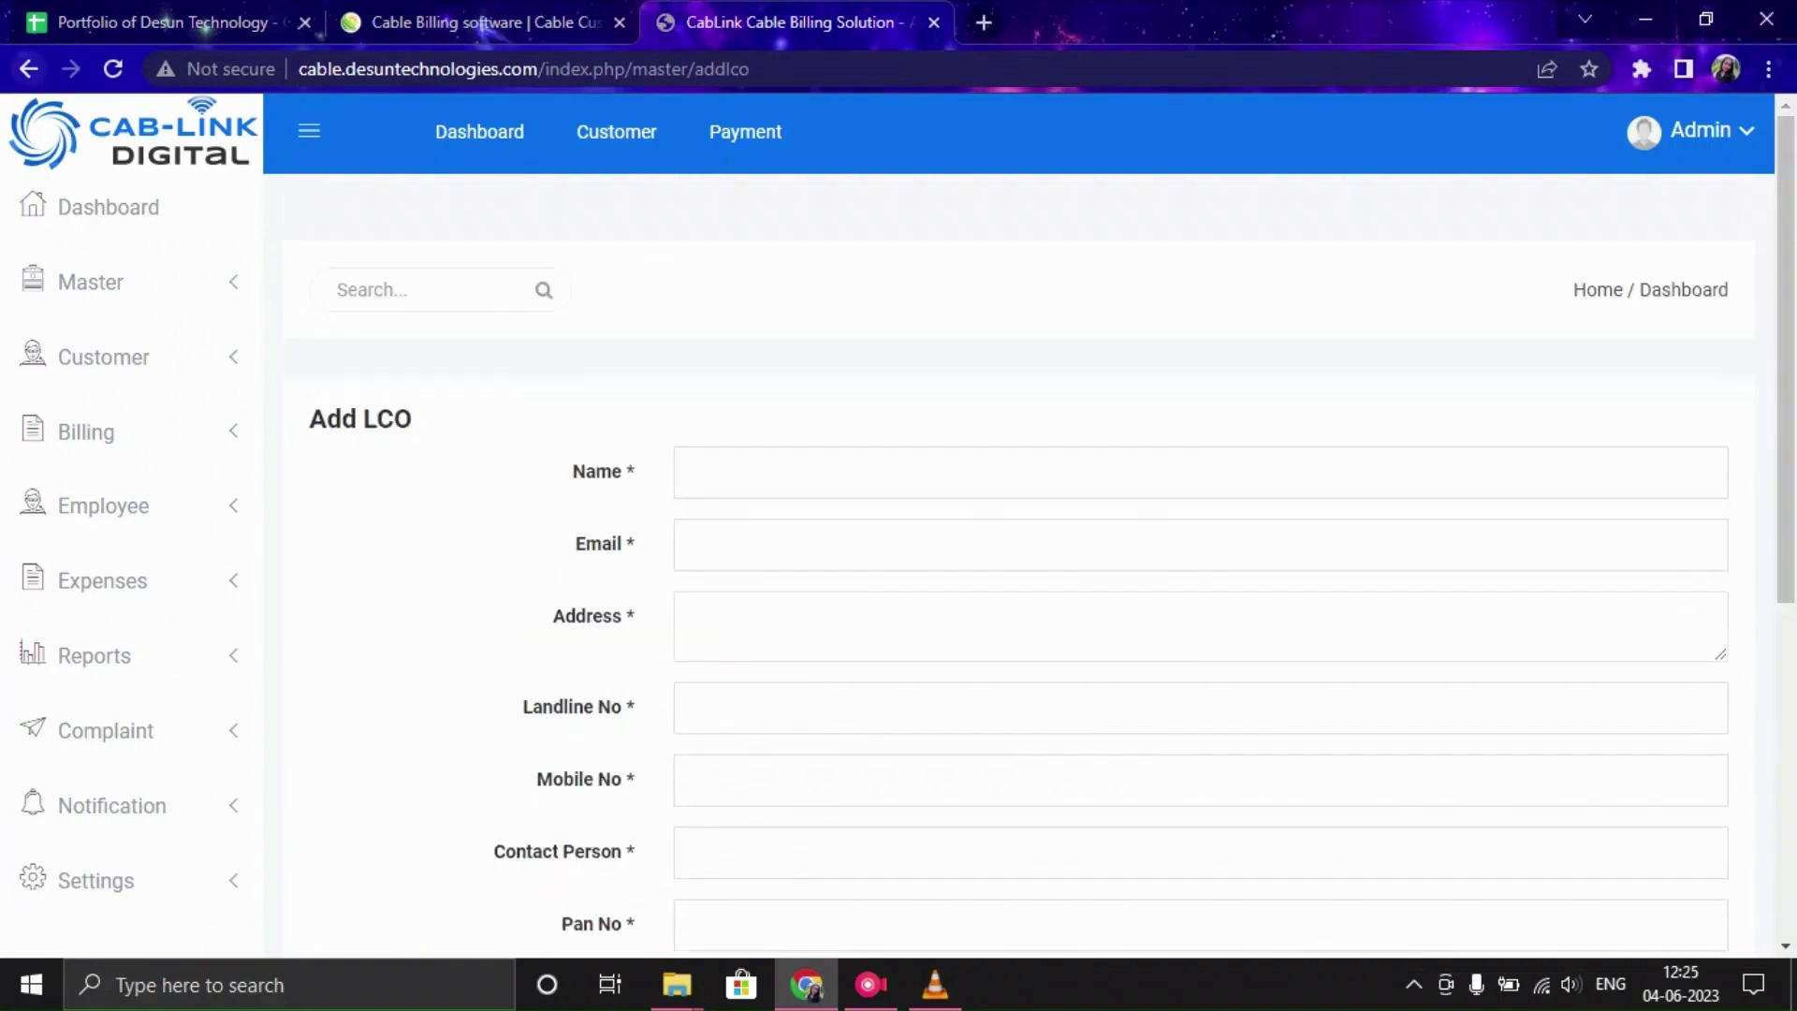
key(alt+Left)
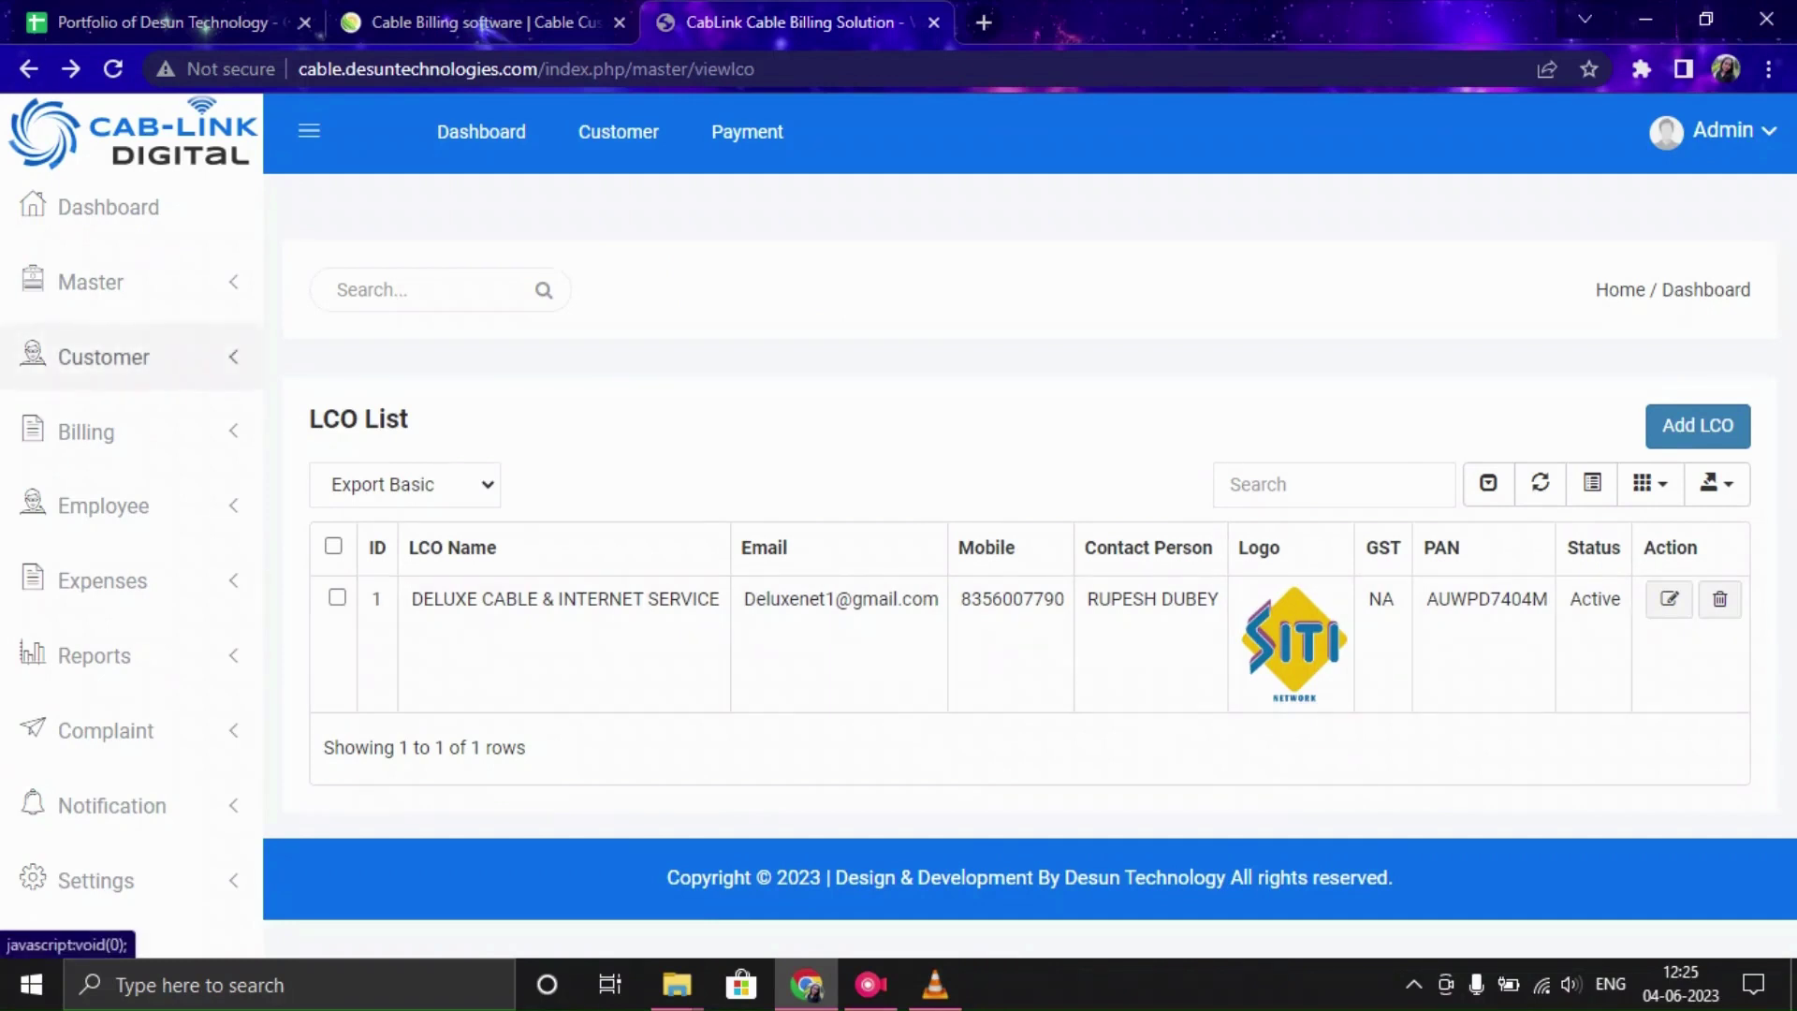
Open the Language List from the Master menu
click(103, 357)
click(103, 357)
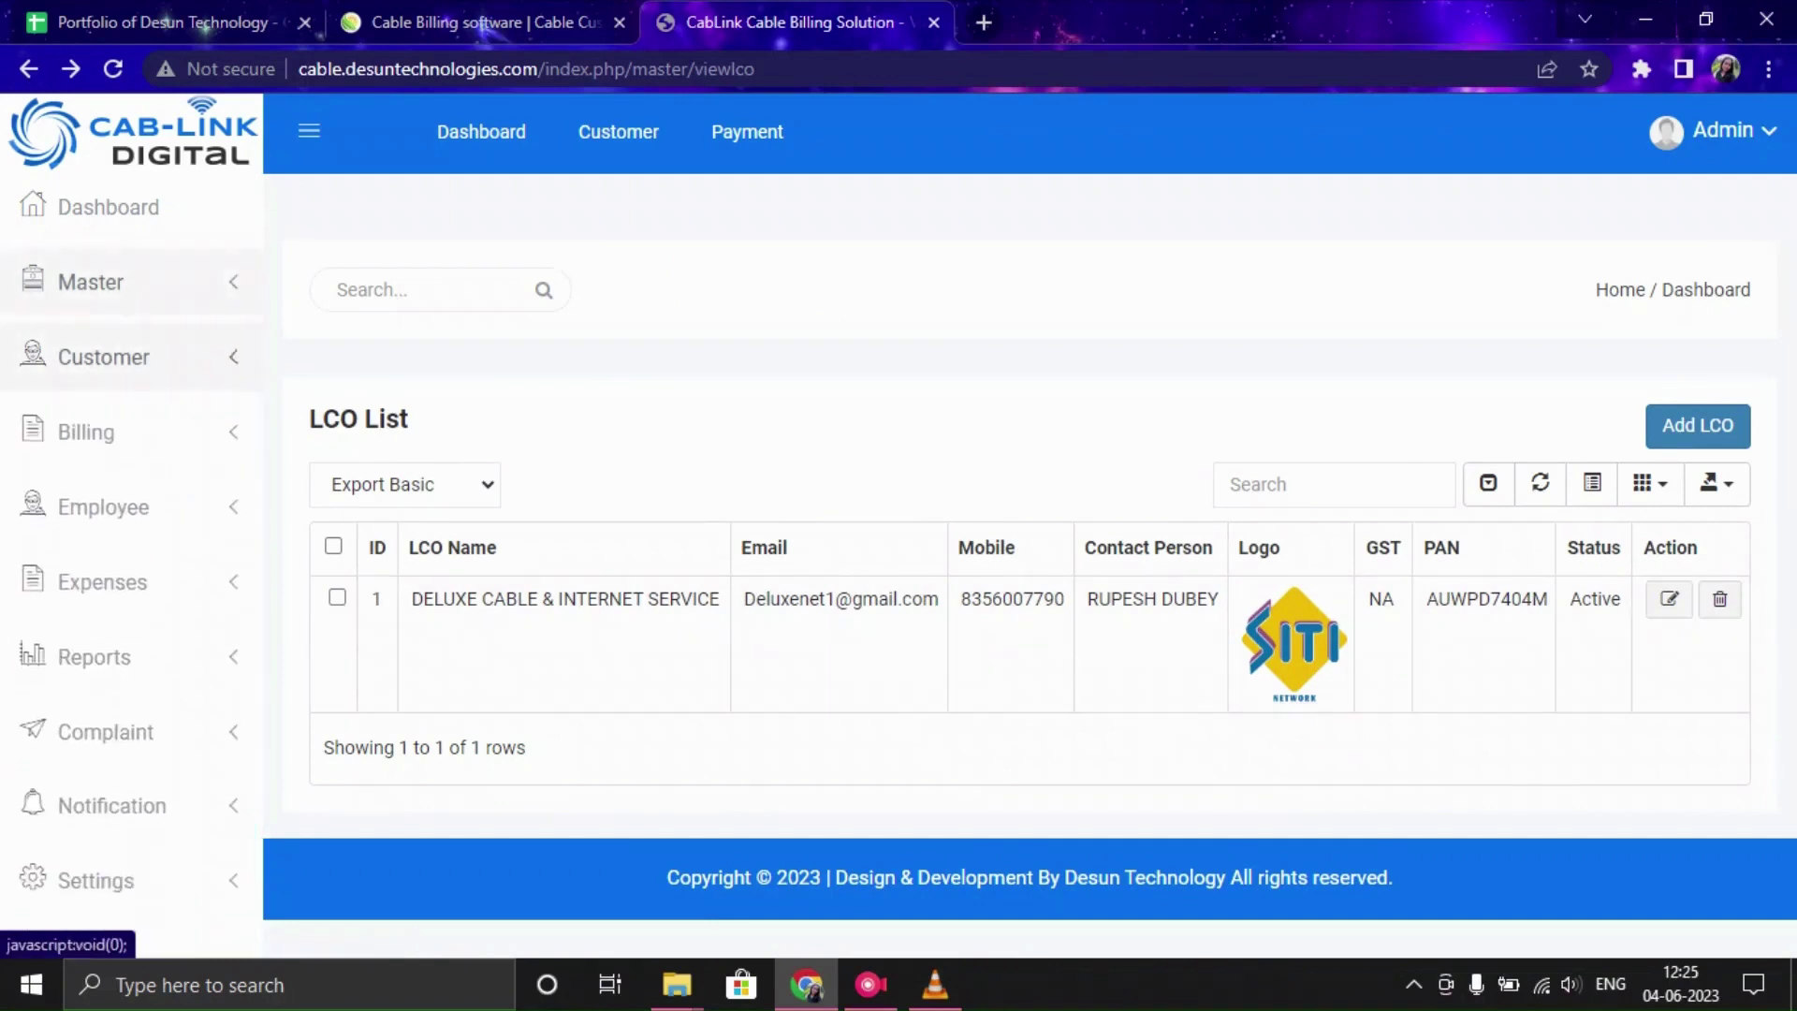
click(91, 281)
click(98, 468)
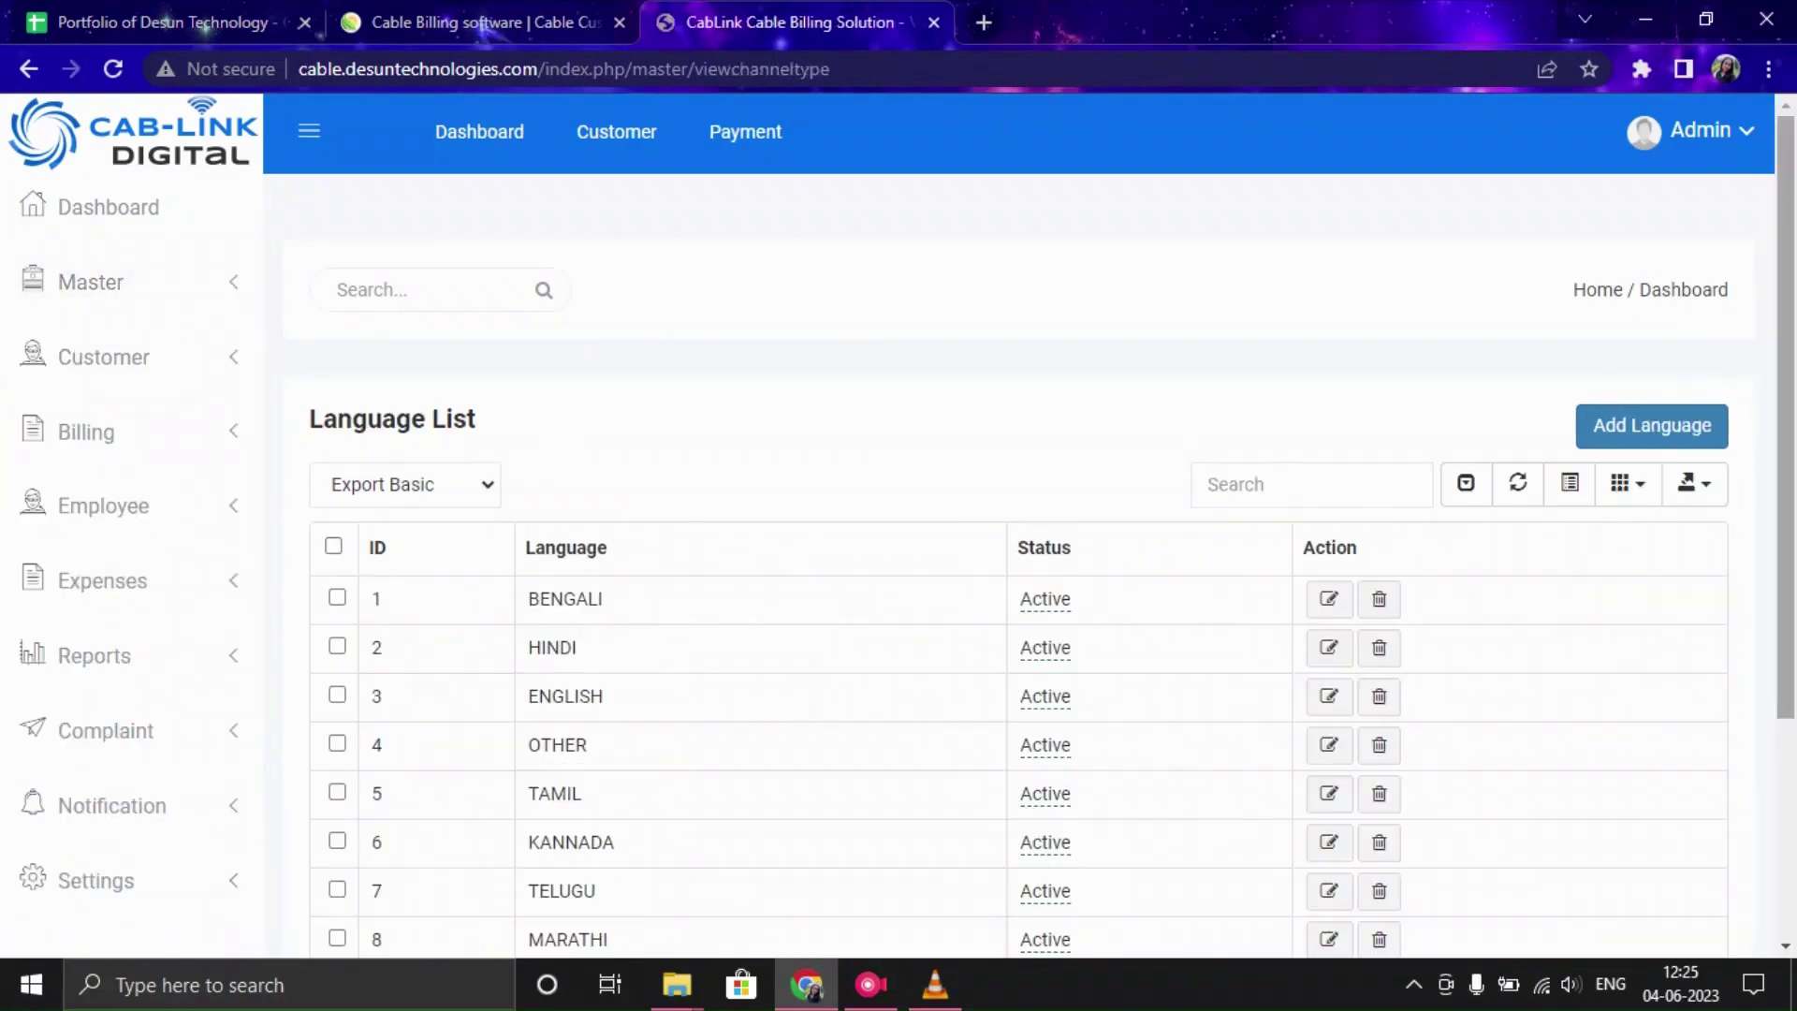
Enter GUJARATI as the Type Name, choose Status Yes, and save the new language
scroll(1653, 271, down, 2)
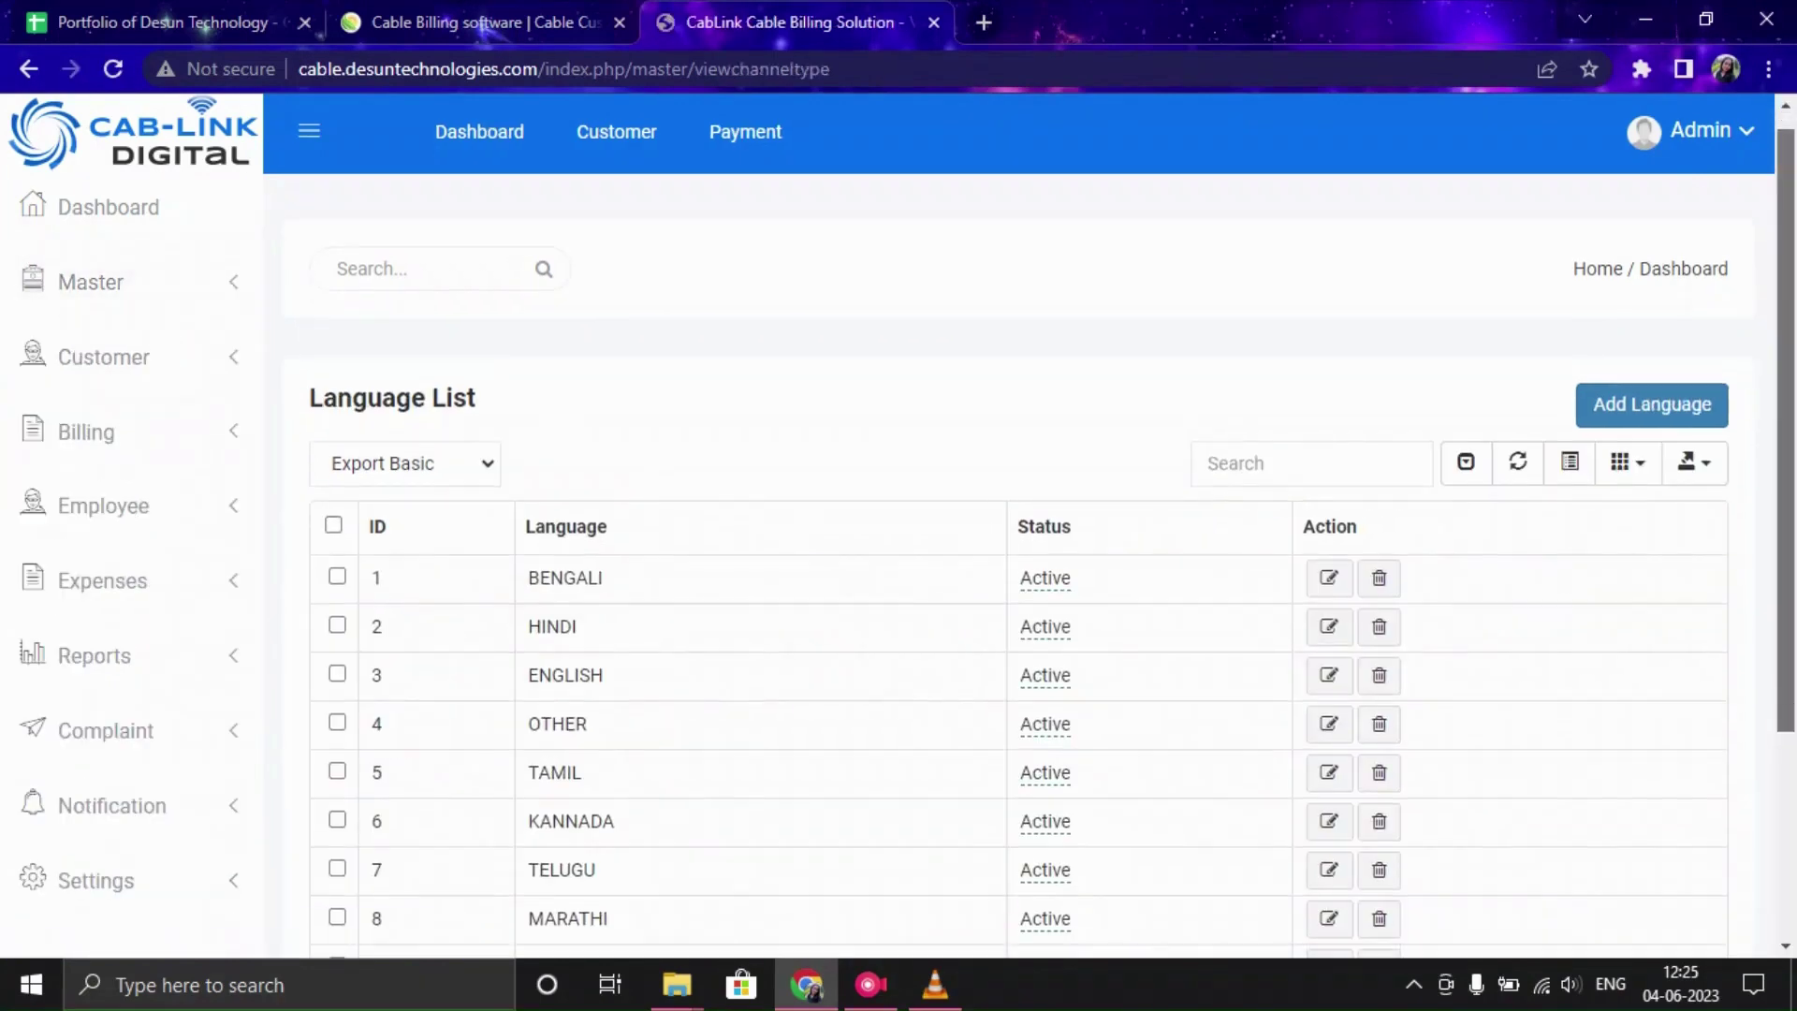
click(1652, 268)
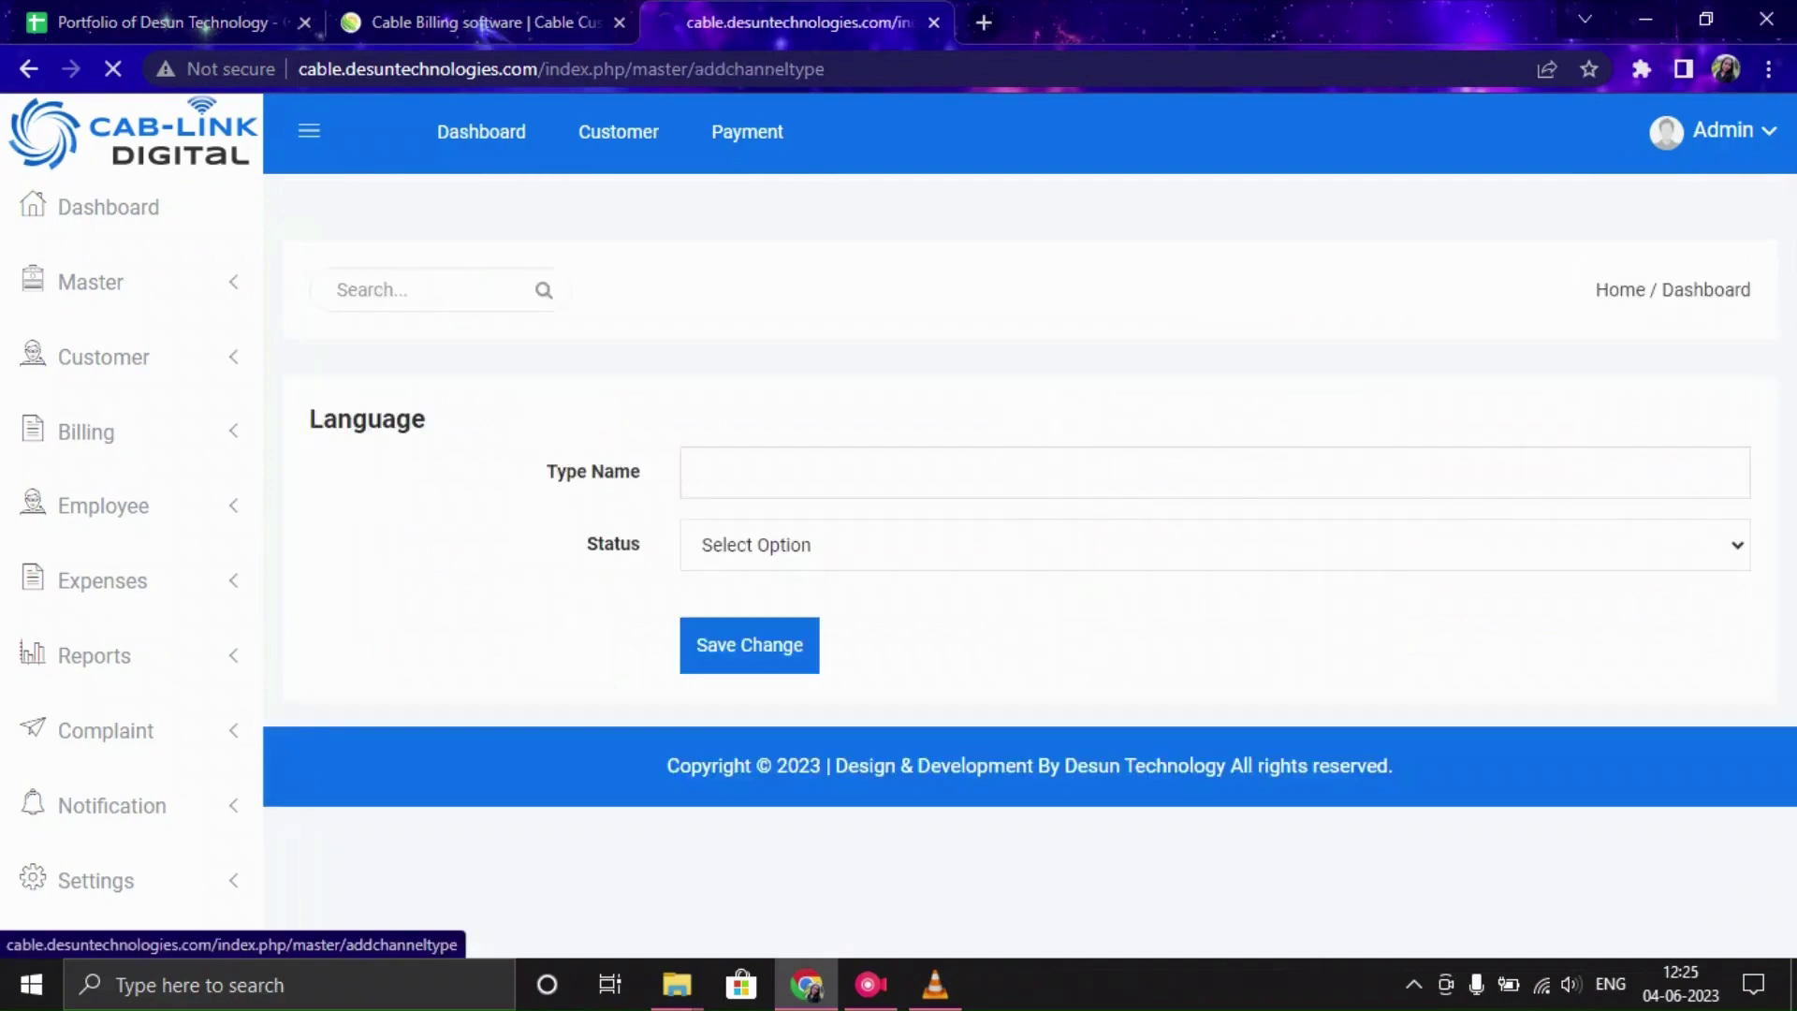
click(836, 473)
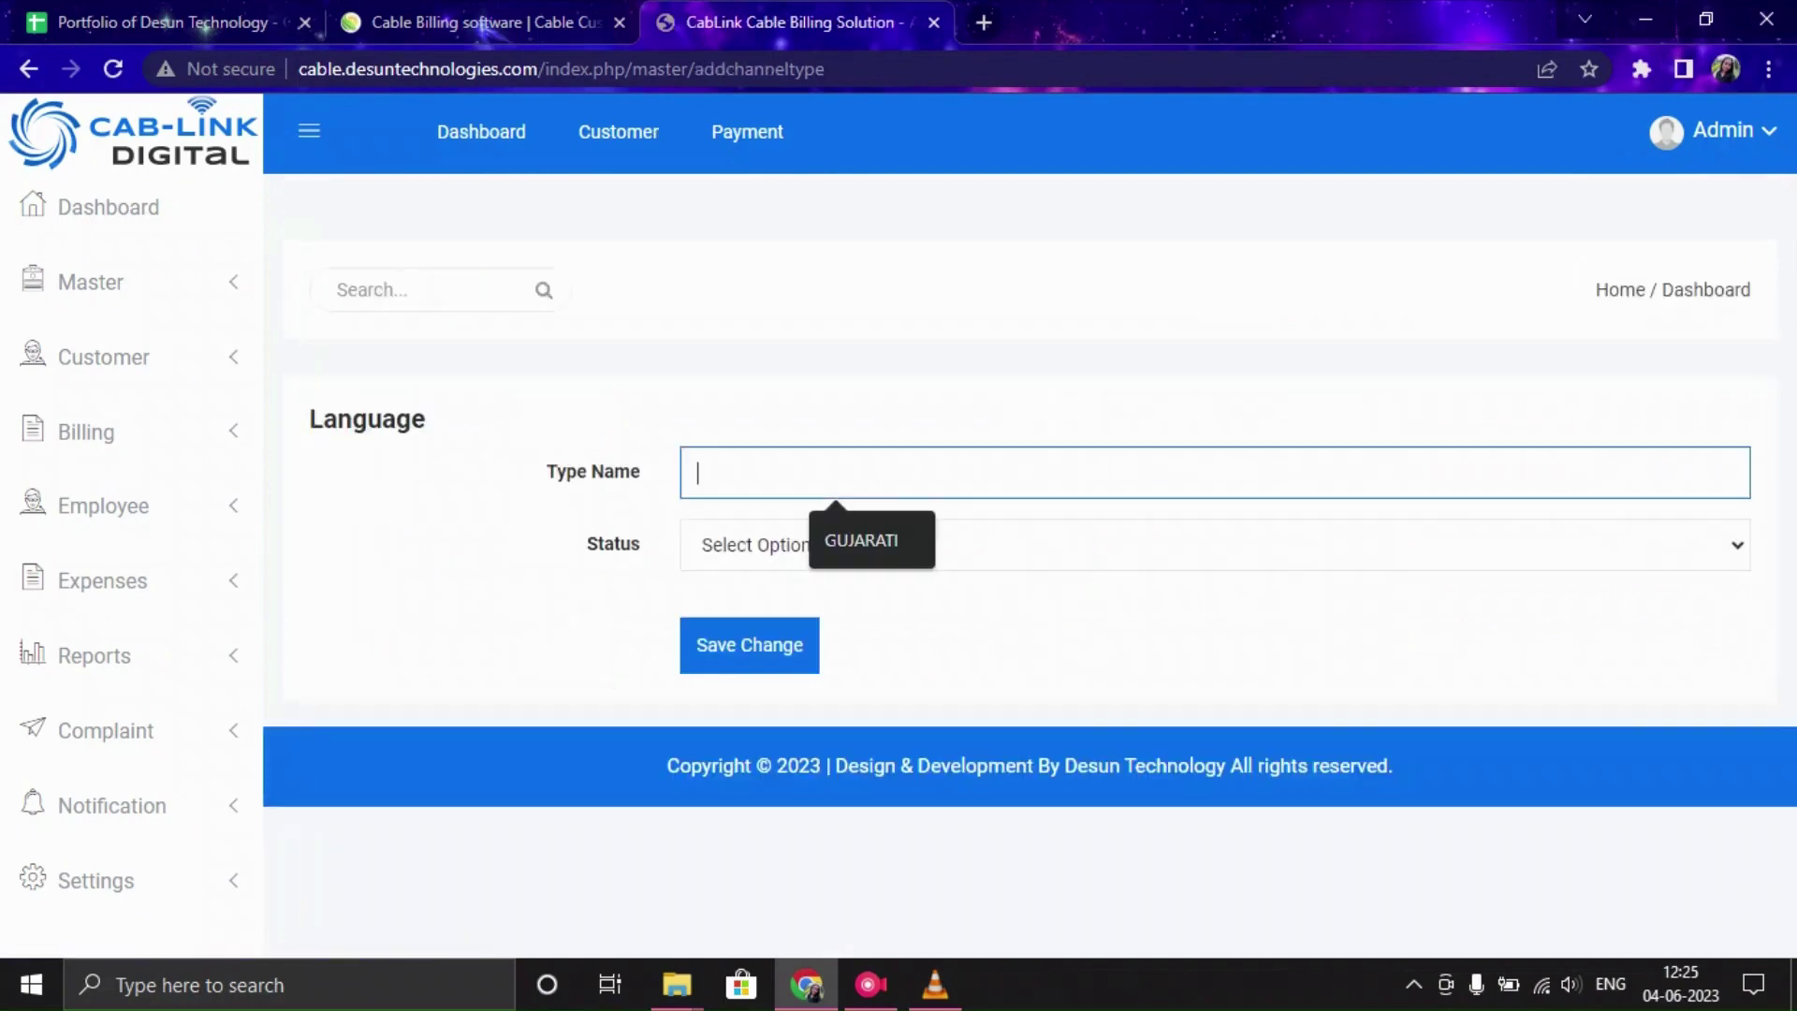
key(Down)
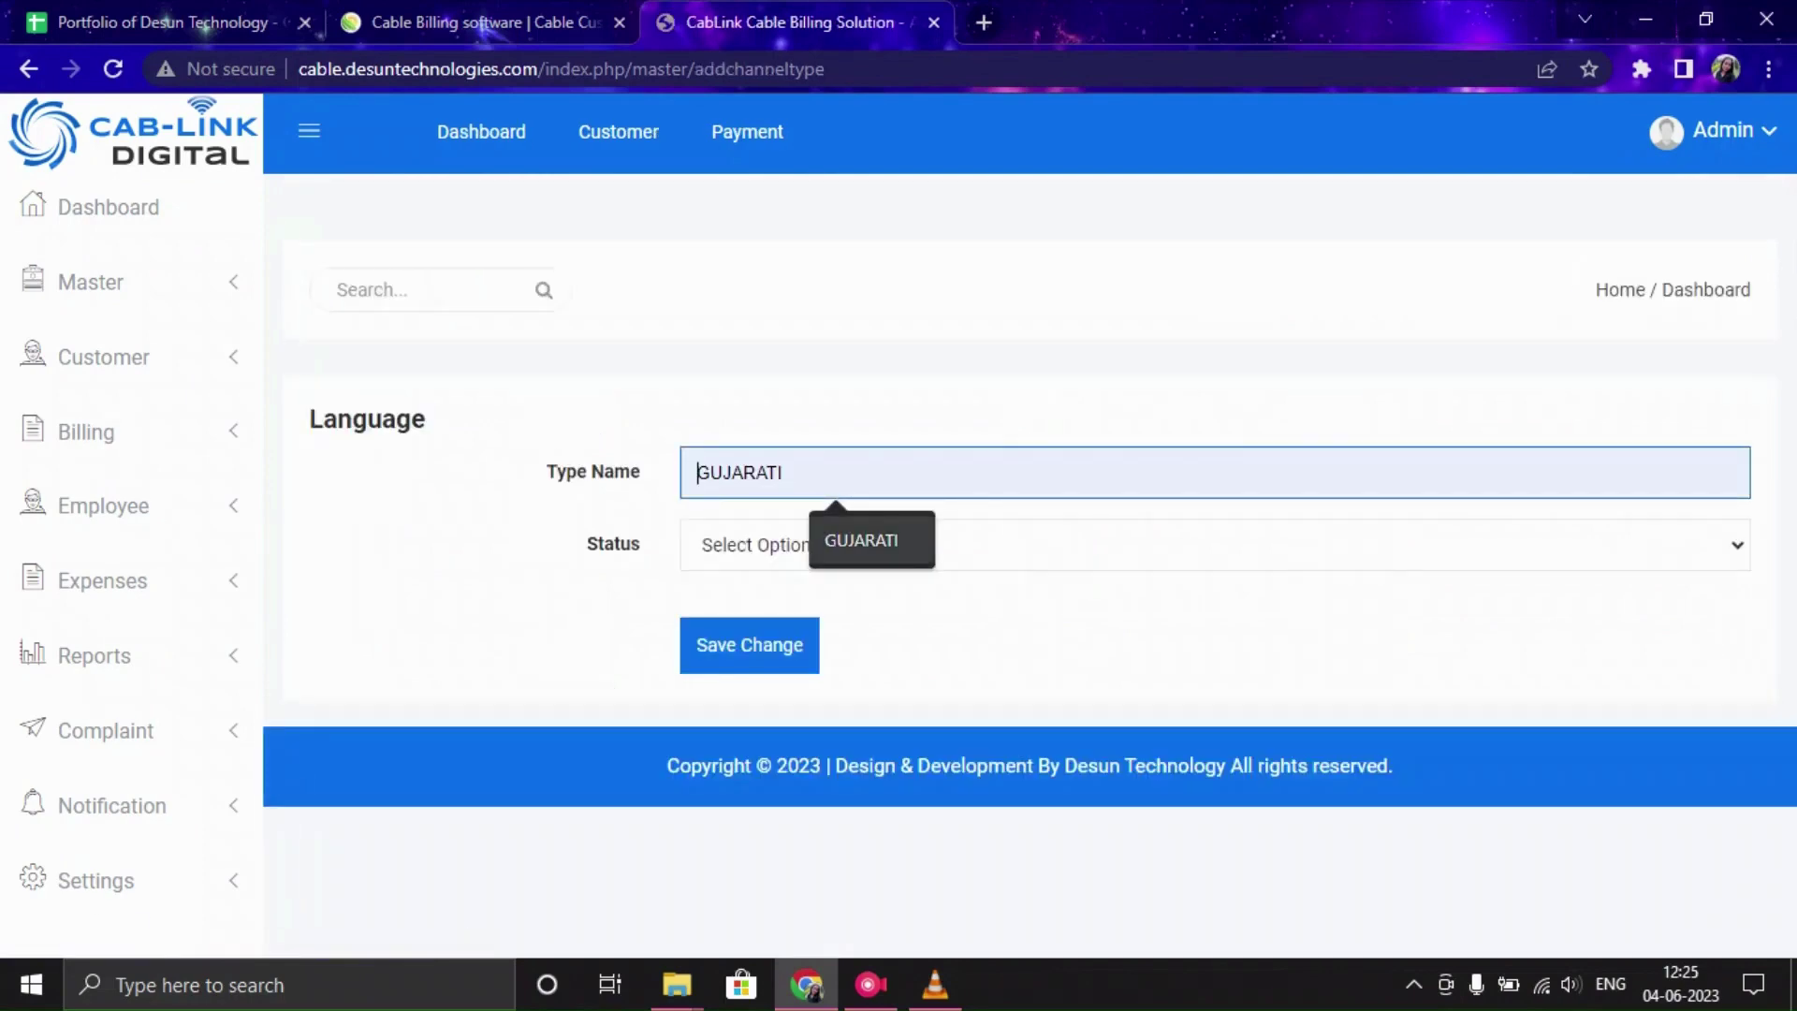
key(Return)
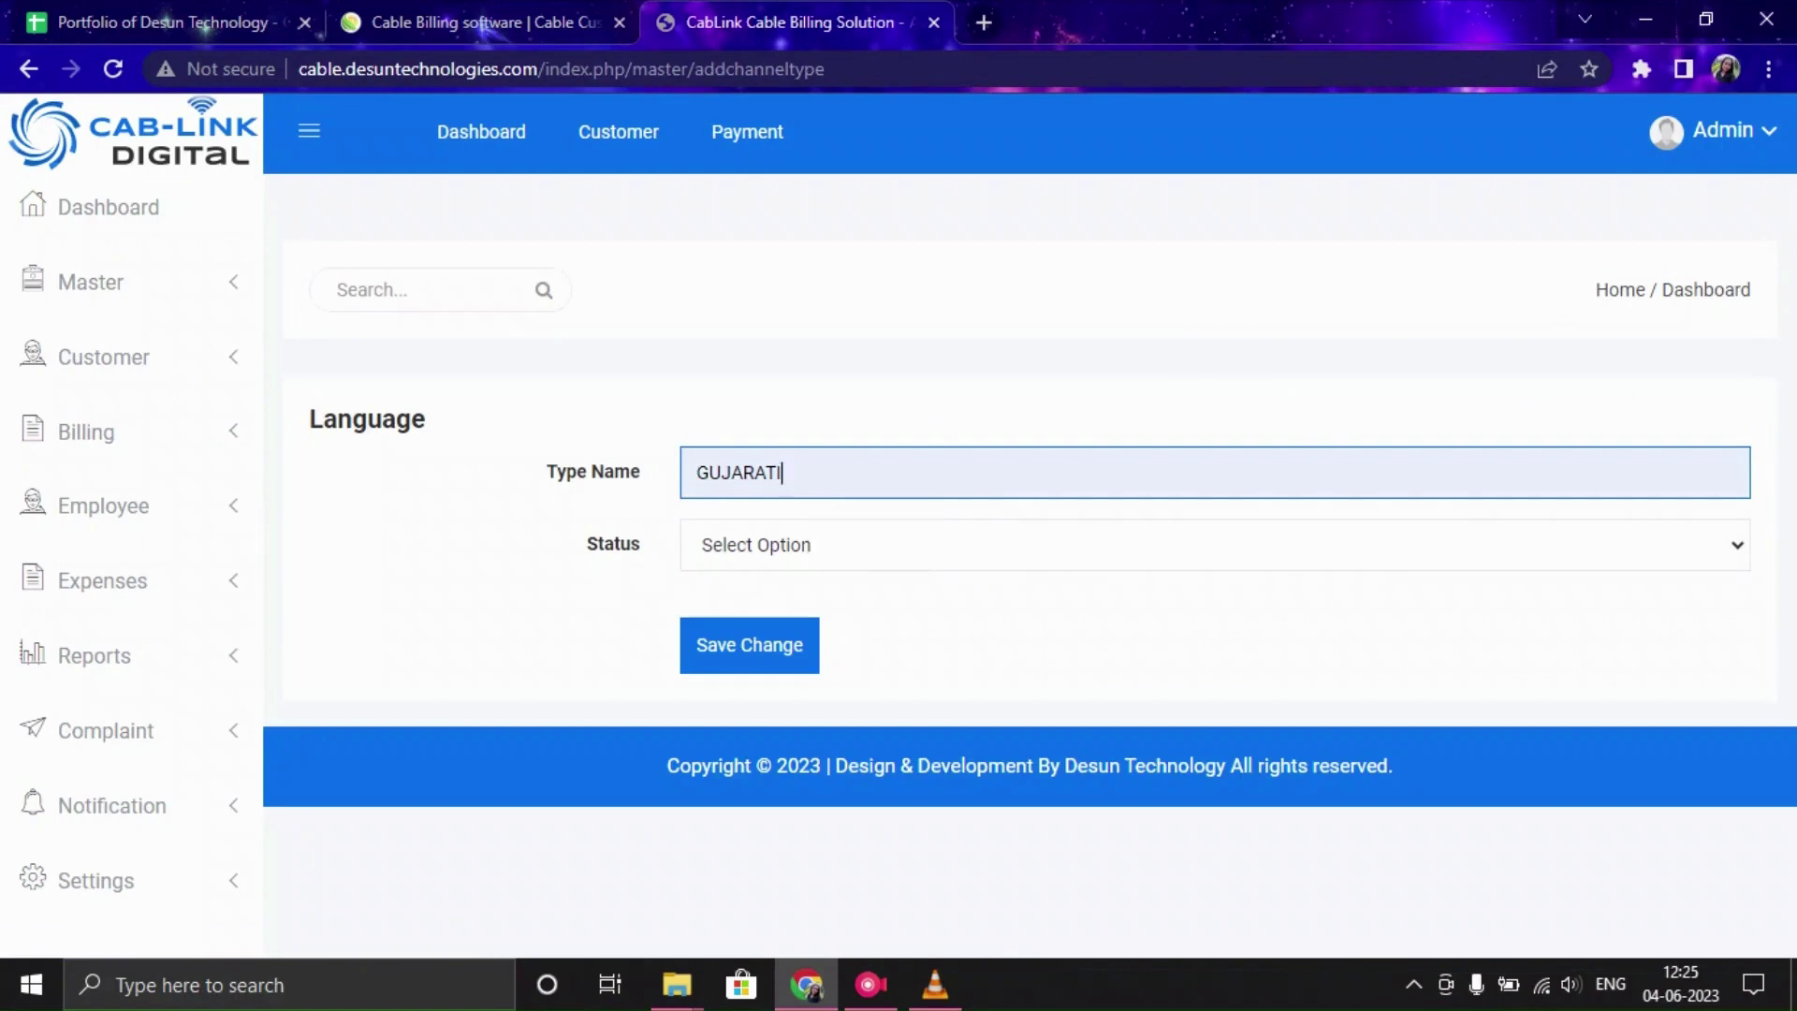
key(shift+Left)
key(shift+Left)
key(shift+Left)
key(shift+Left)
key(shift+Left)
key(shift+Left)
key(shift+Left)
key(shift+Left)
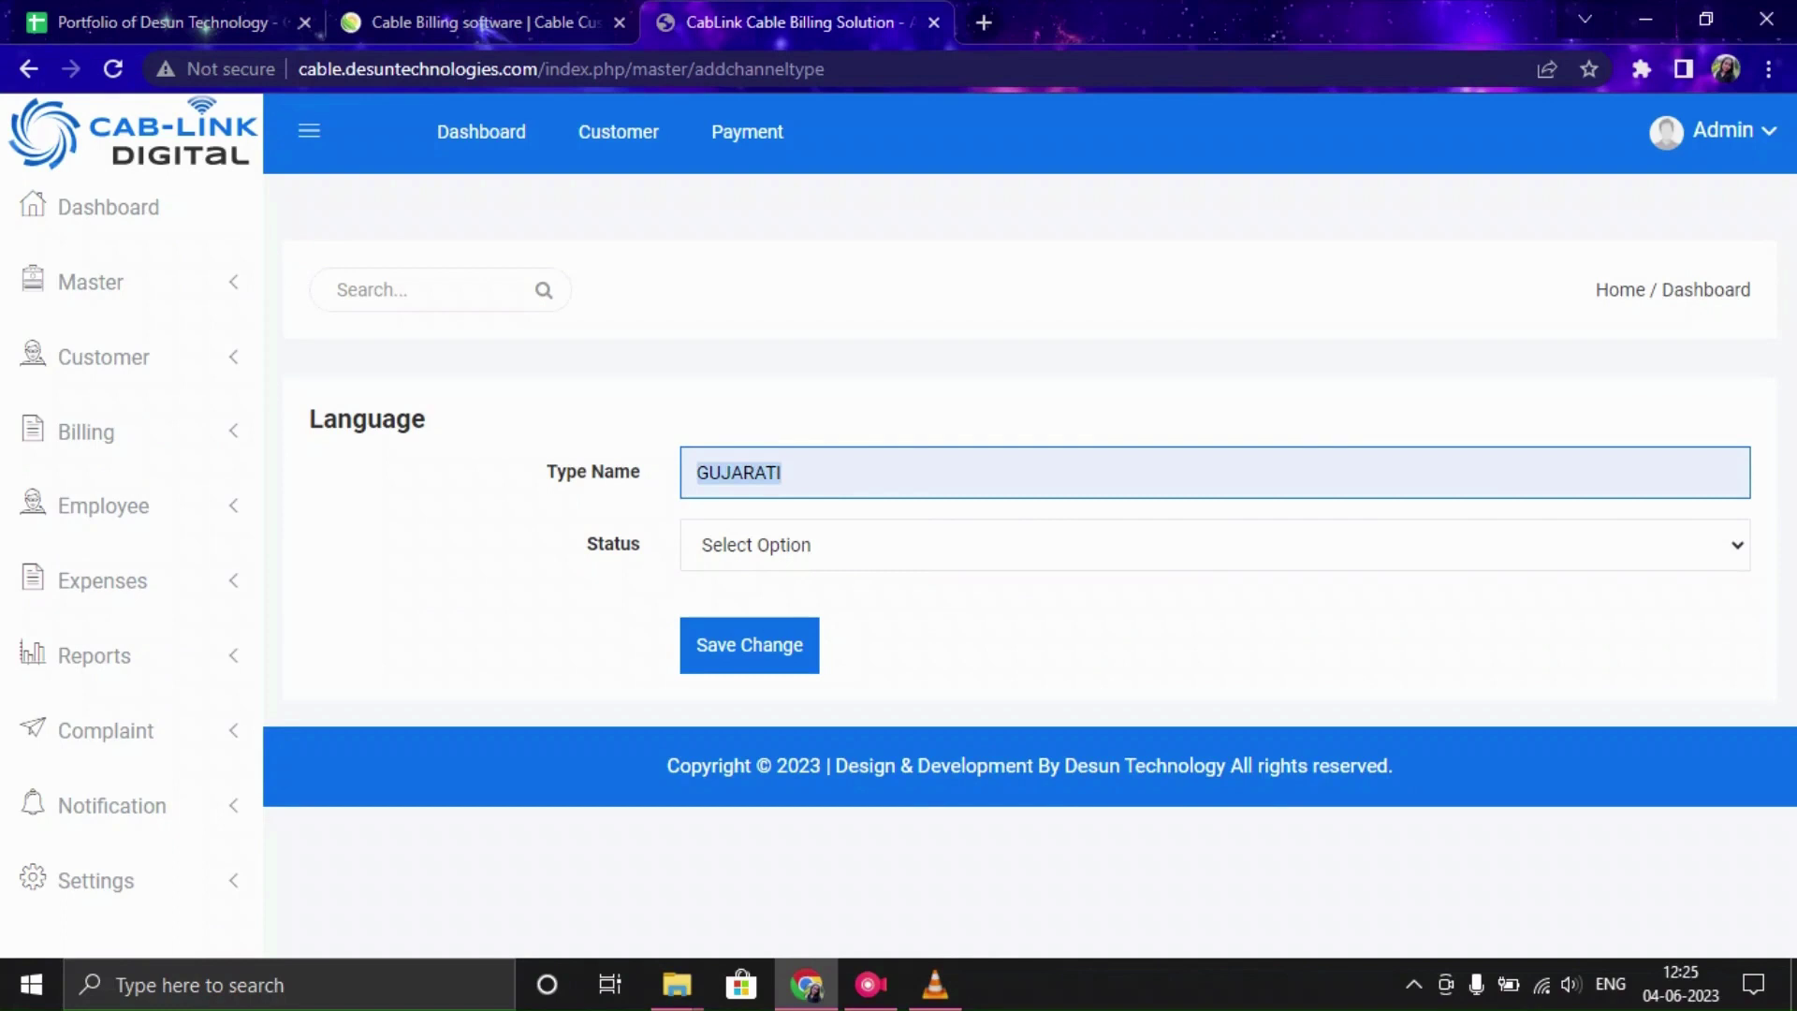
click(721, 473)
click(1207, 545)
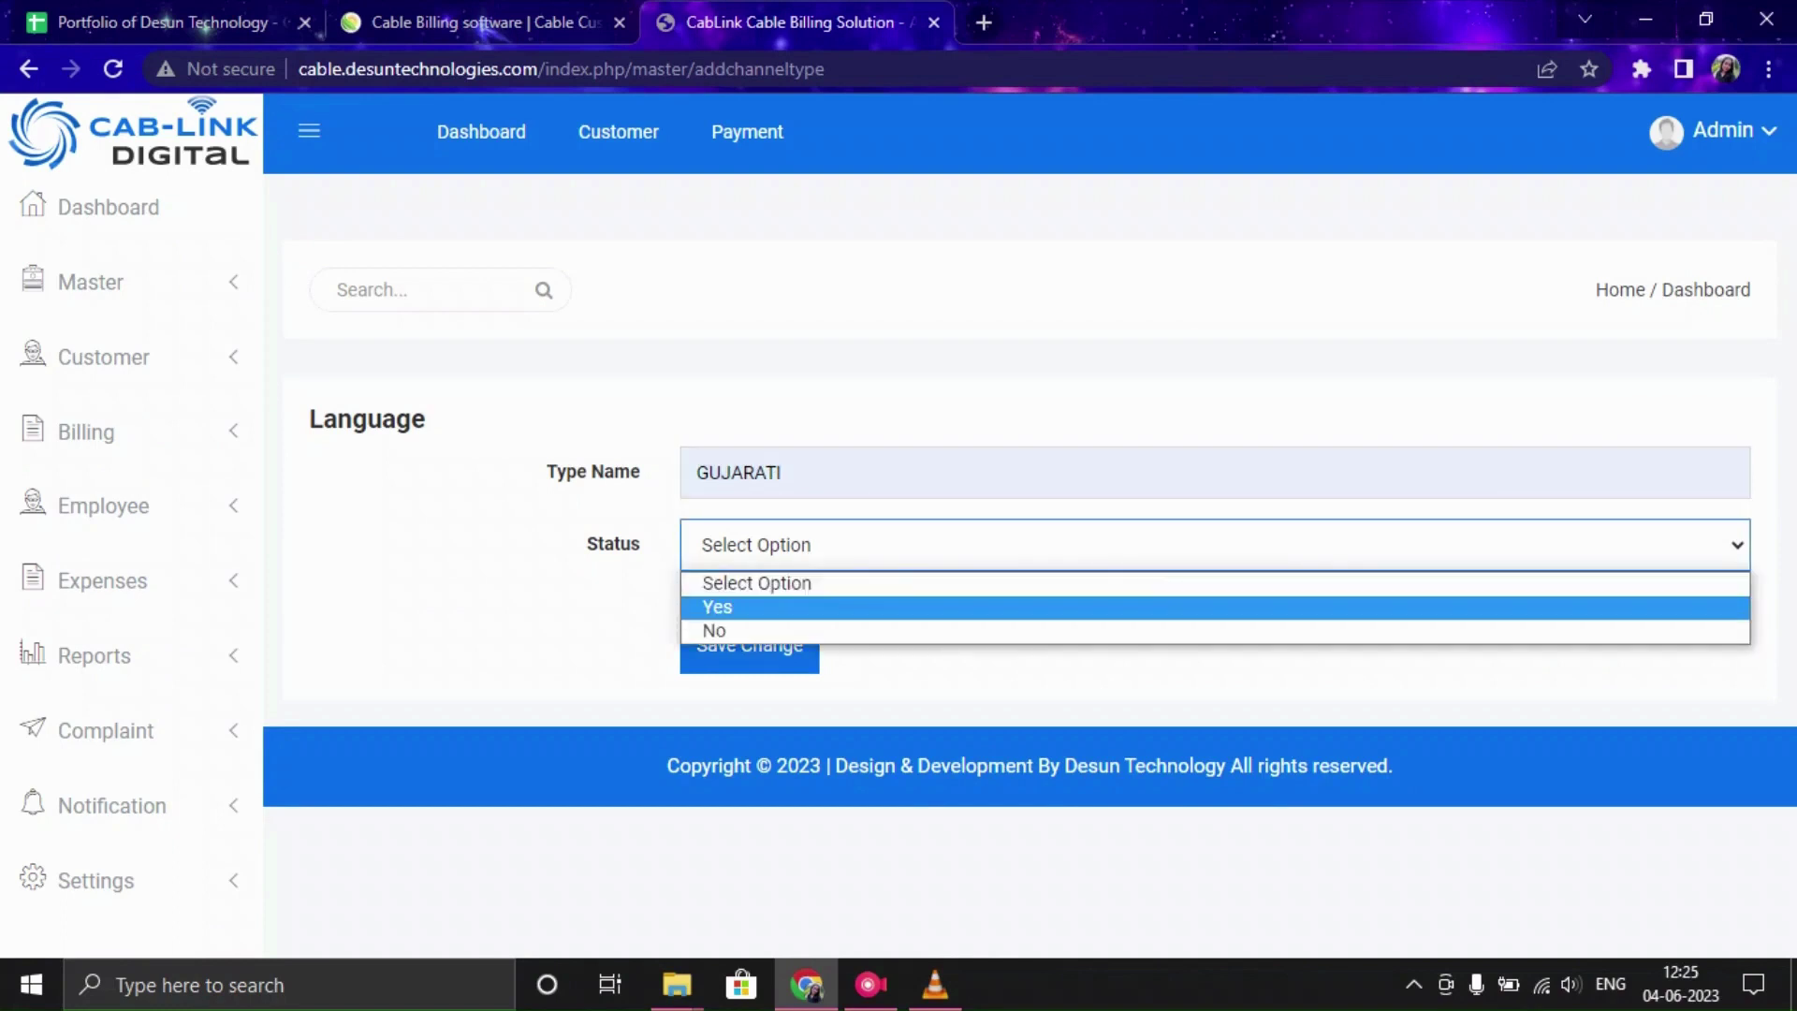
click(717, 607)
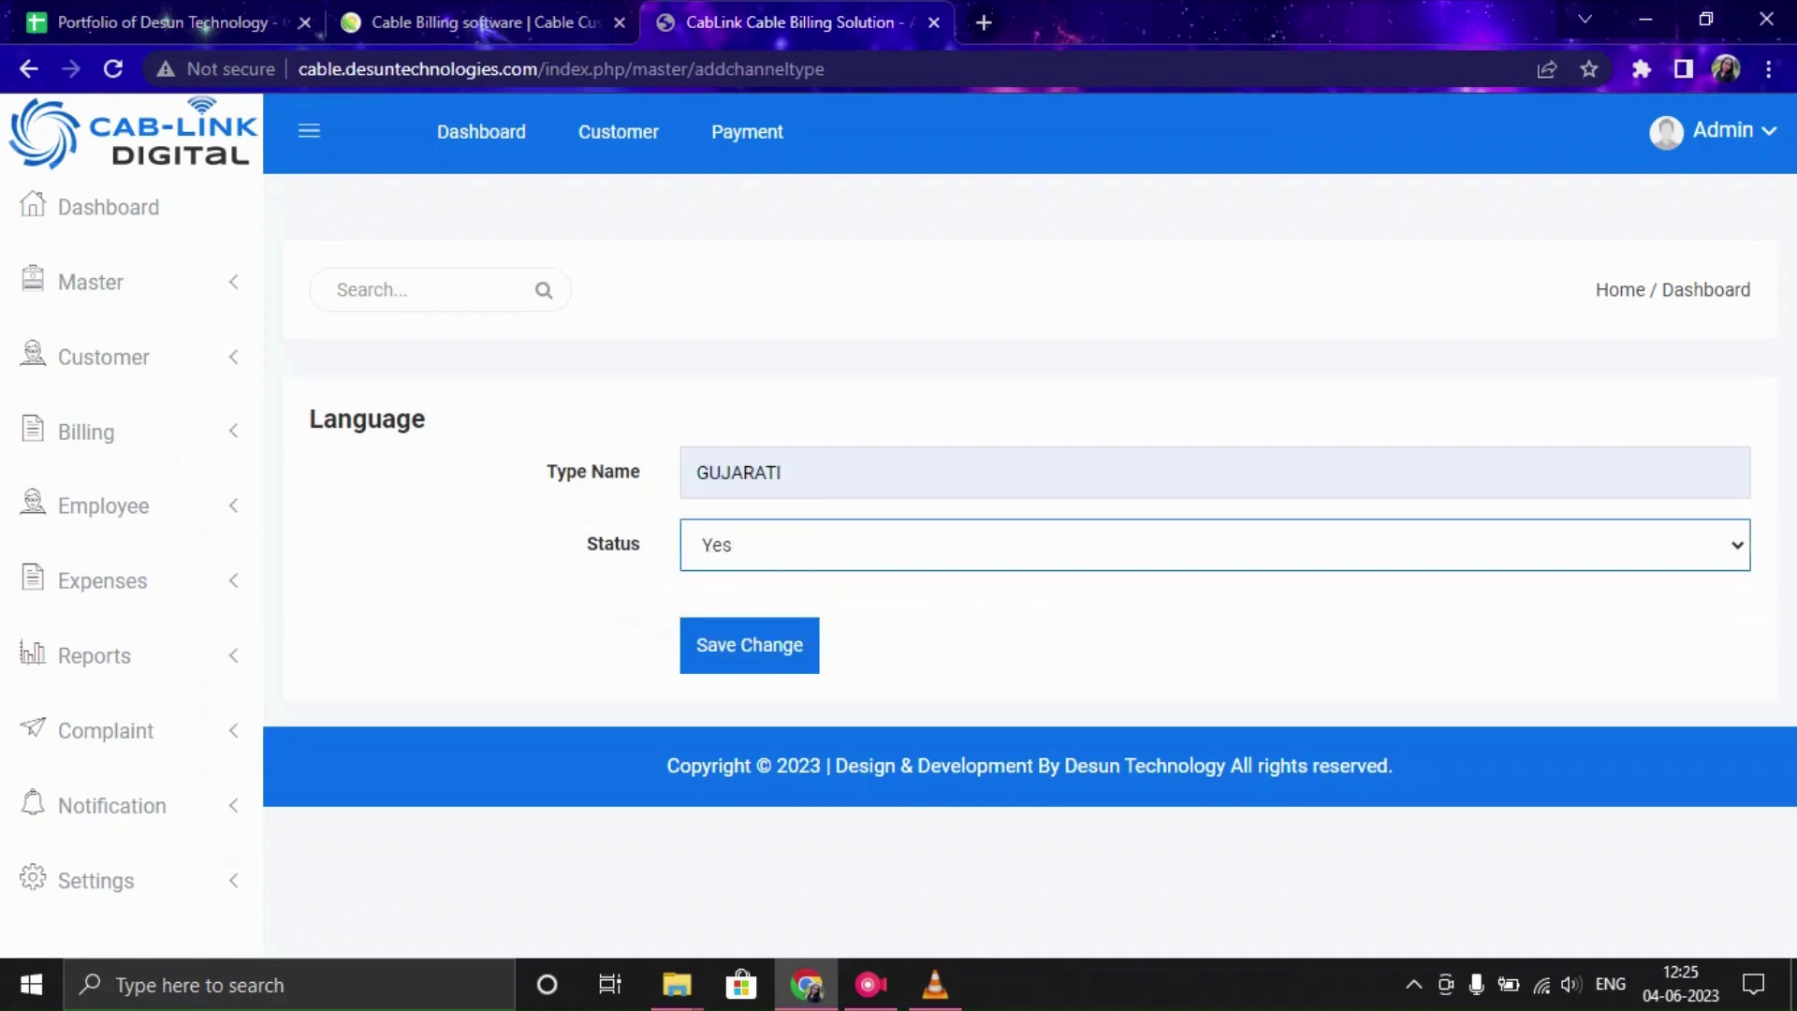
key(Return)
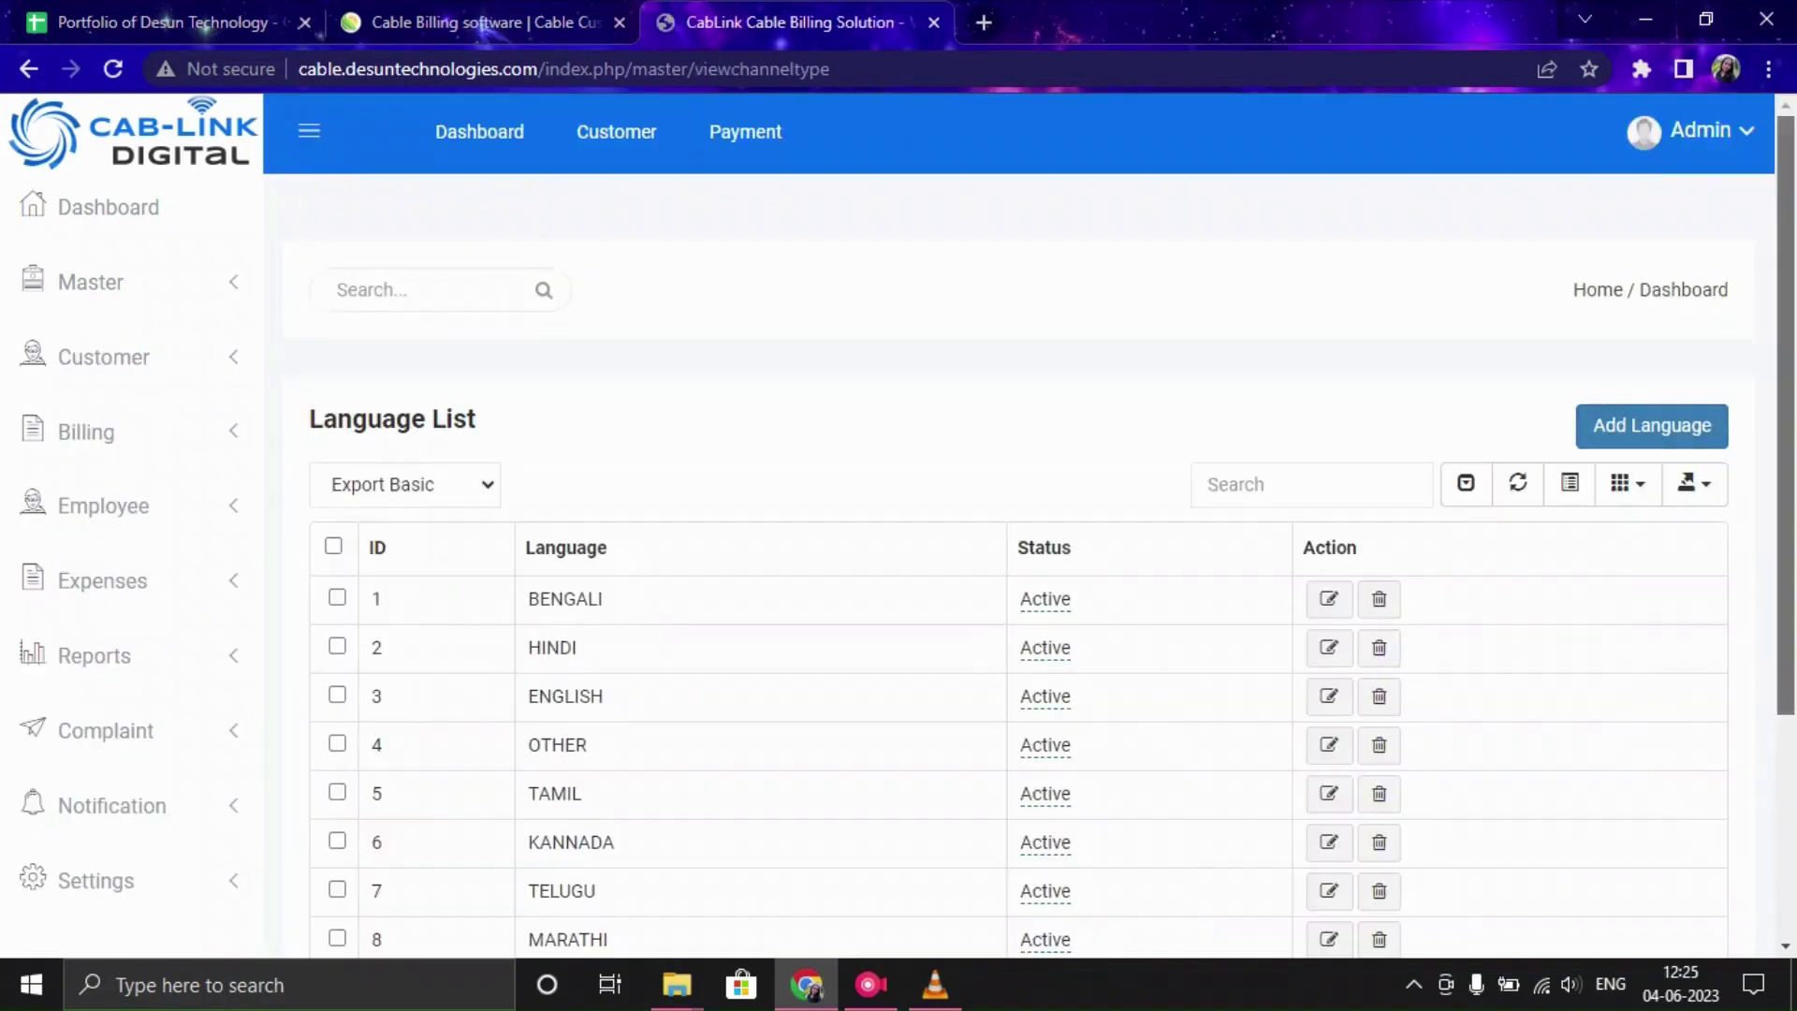
Tick the checkbox on row 10, GUJARATI, in the Language List
scroll(1030, 633, down, 2)
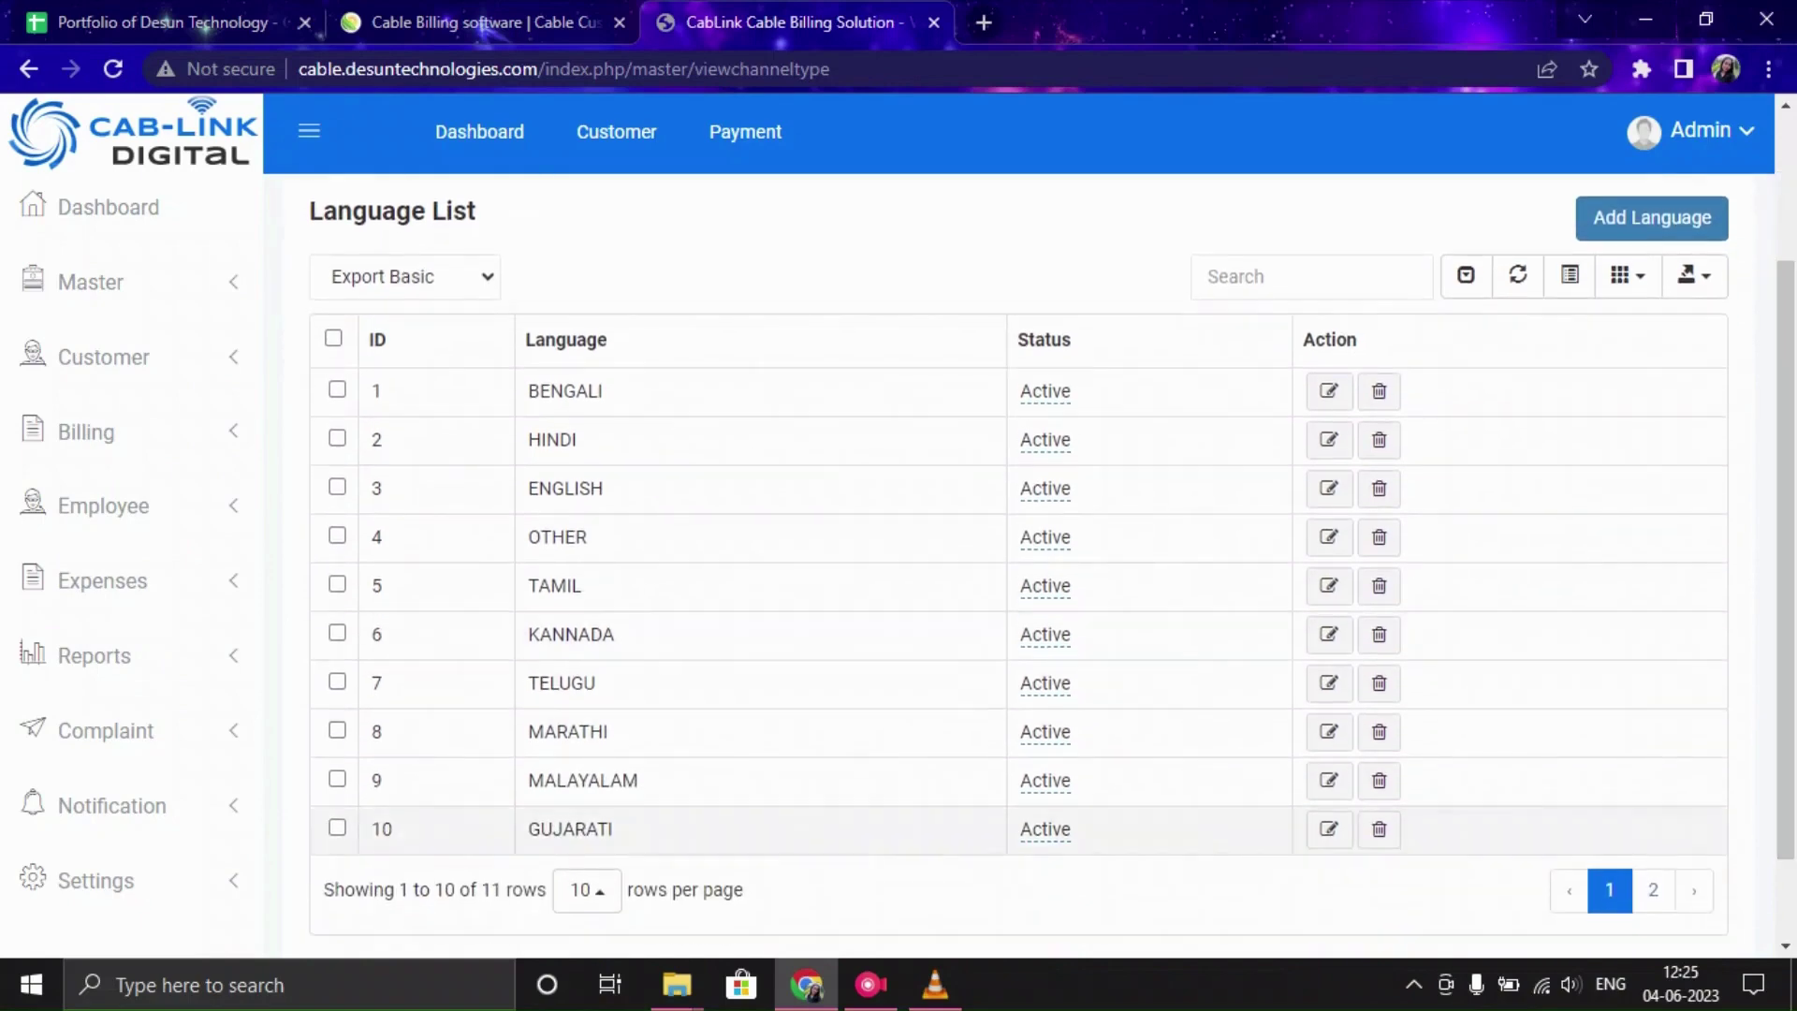
click(337, 828)
click(337, 828)
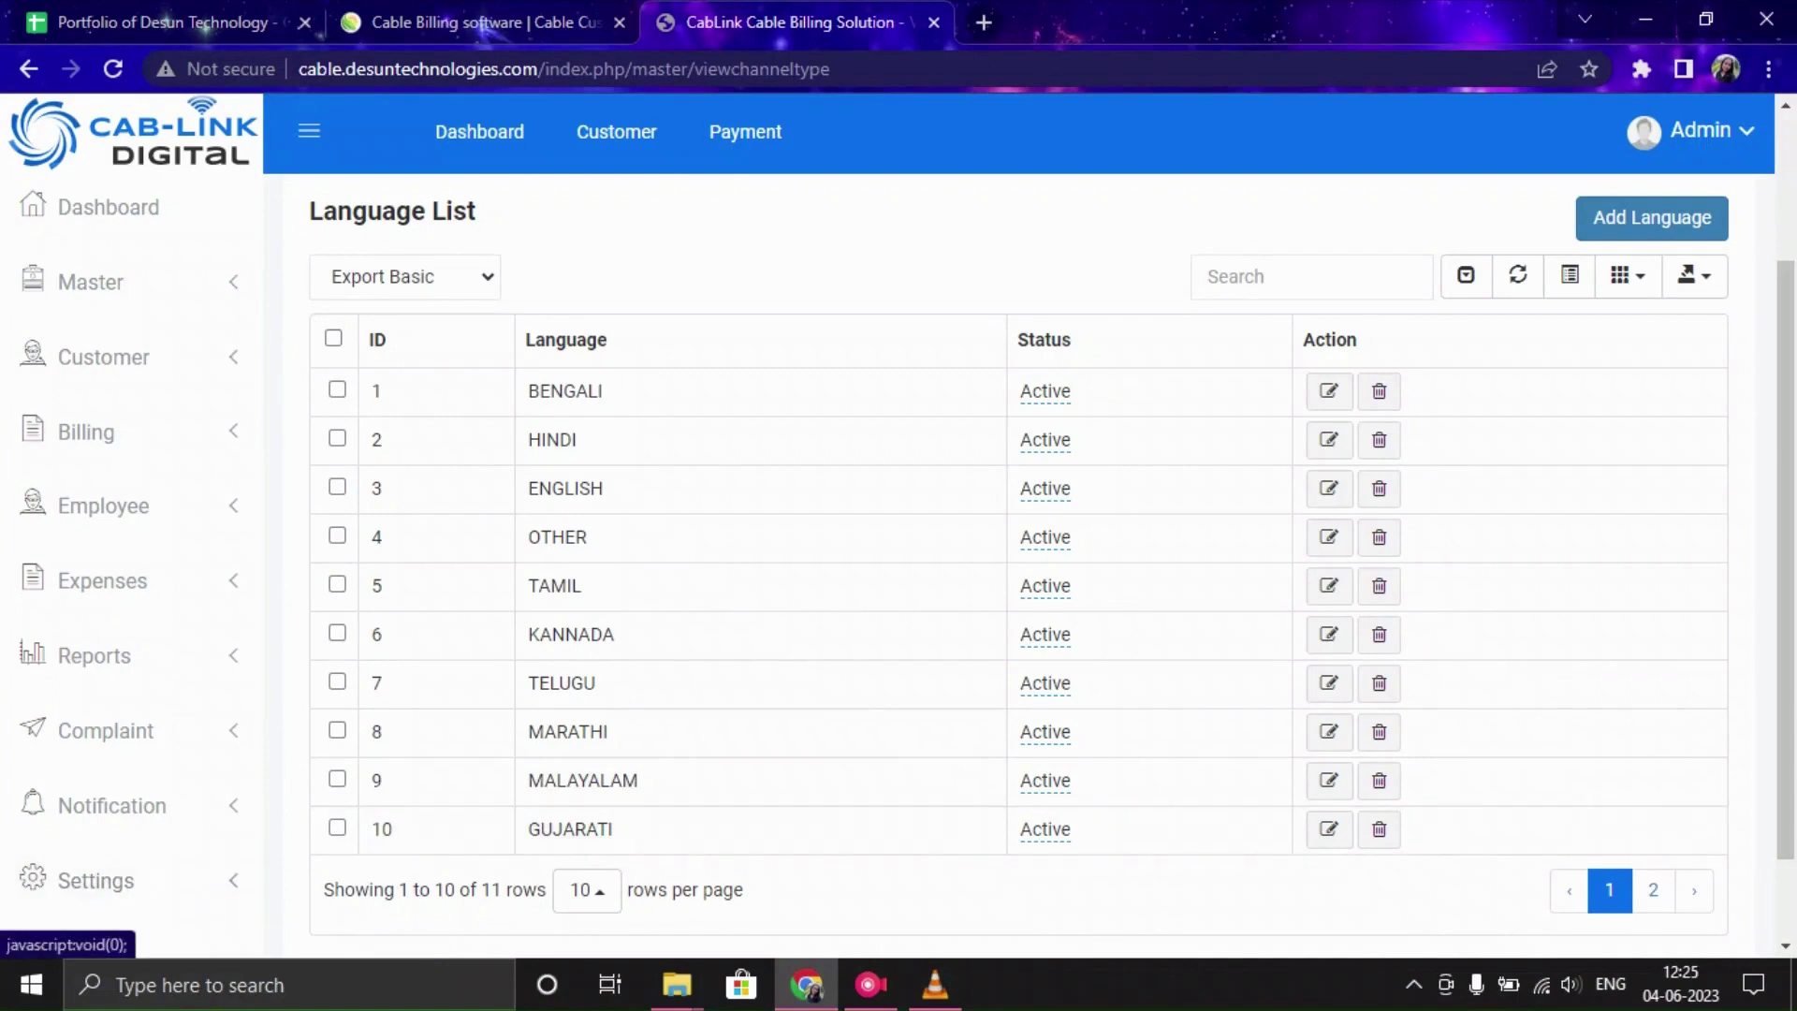
click(337, 827)
scroll(748, 655, up, 2)
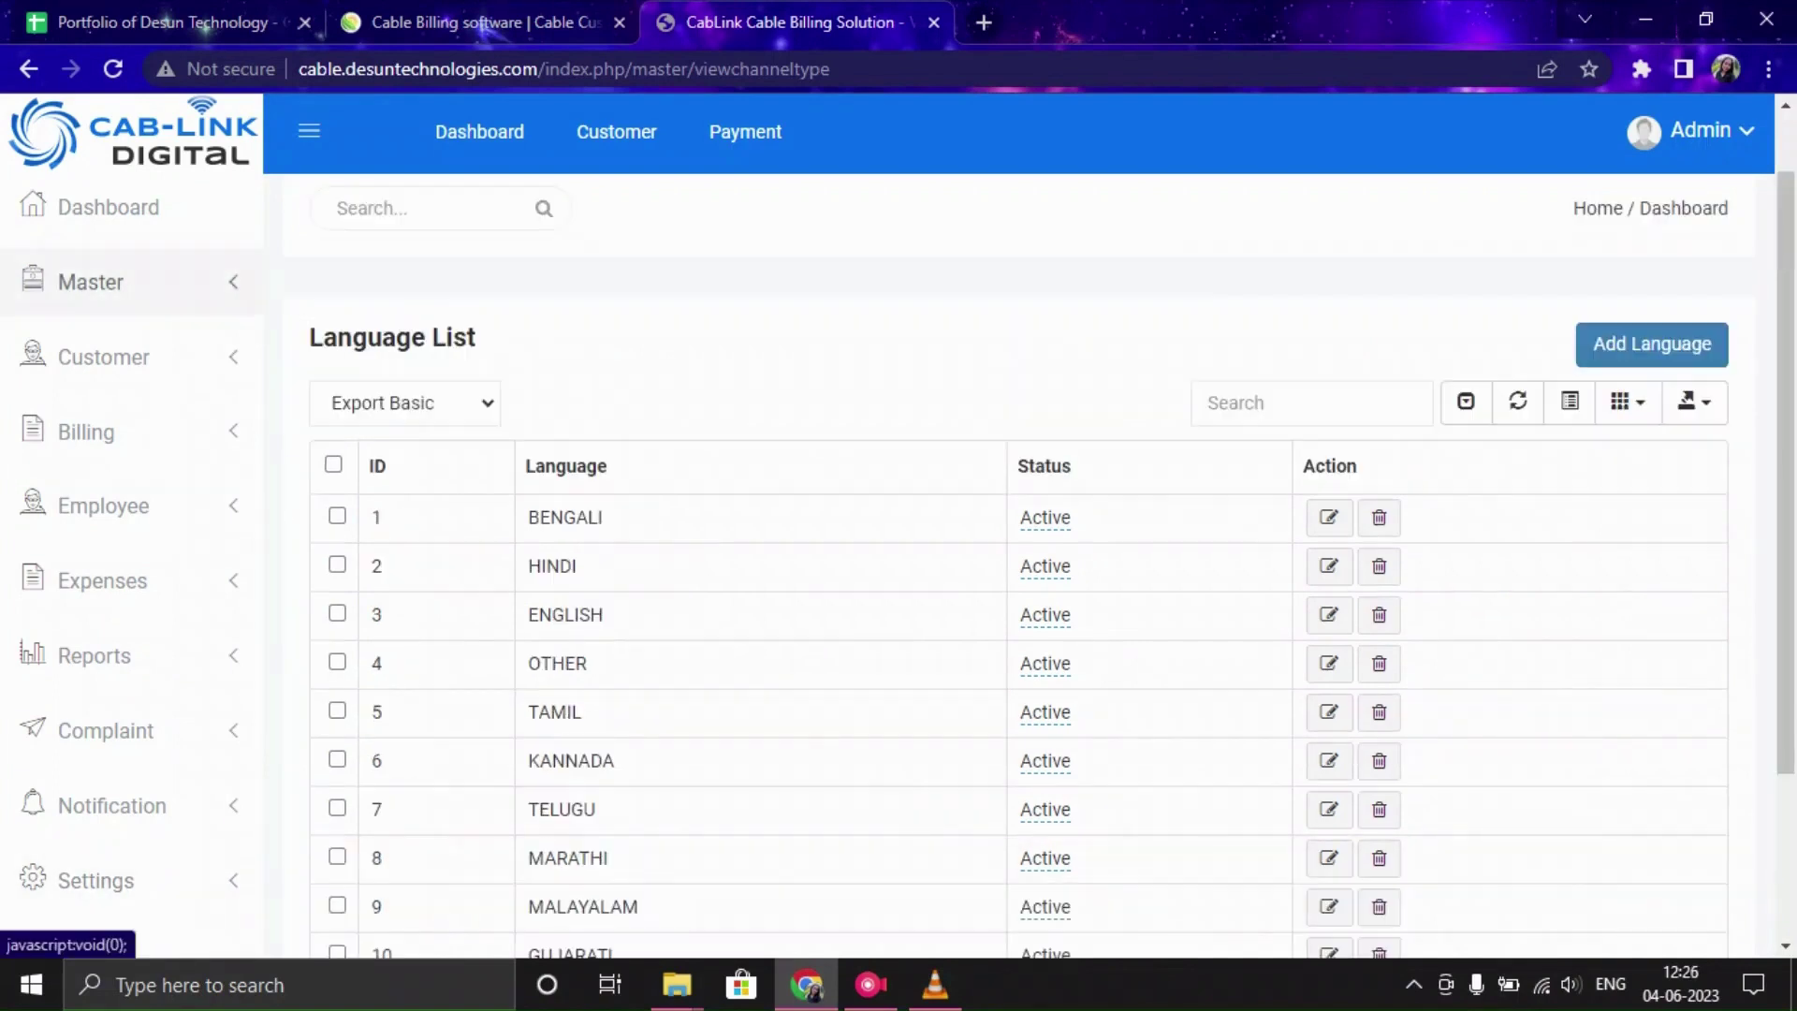
click(103, 285)
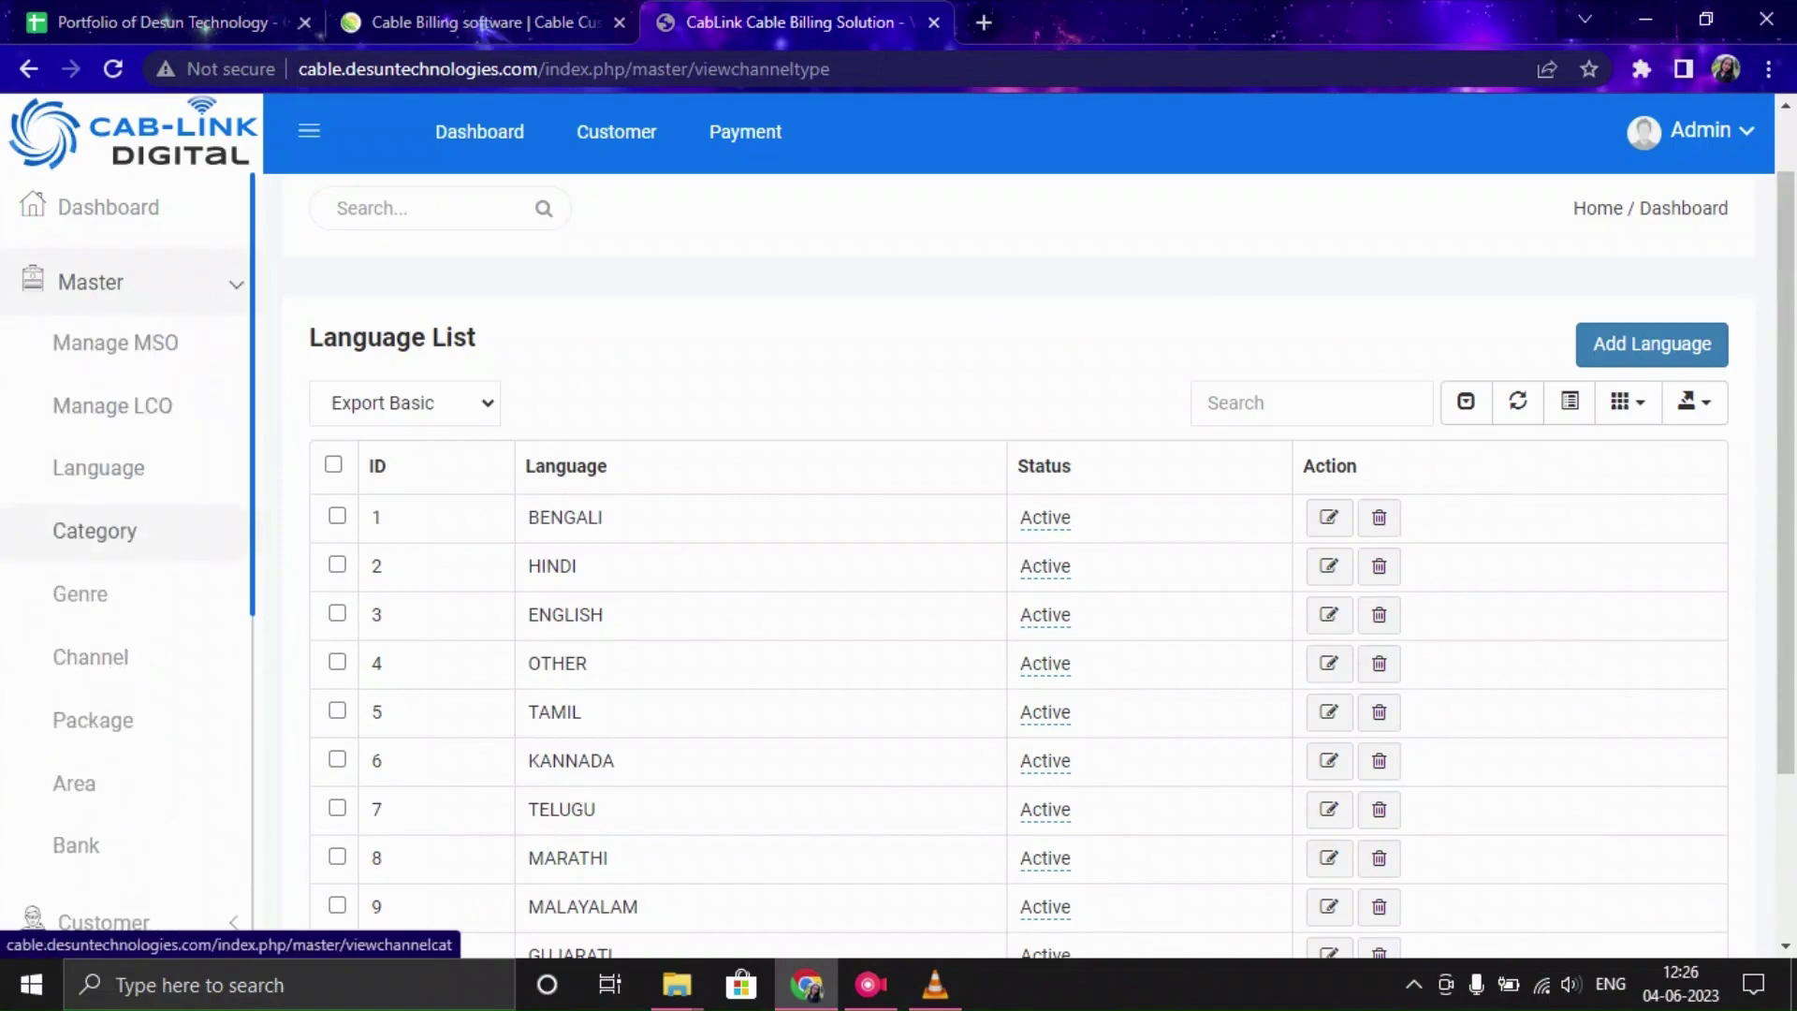
click(94, 531)
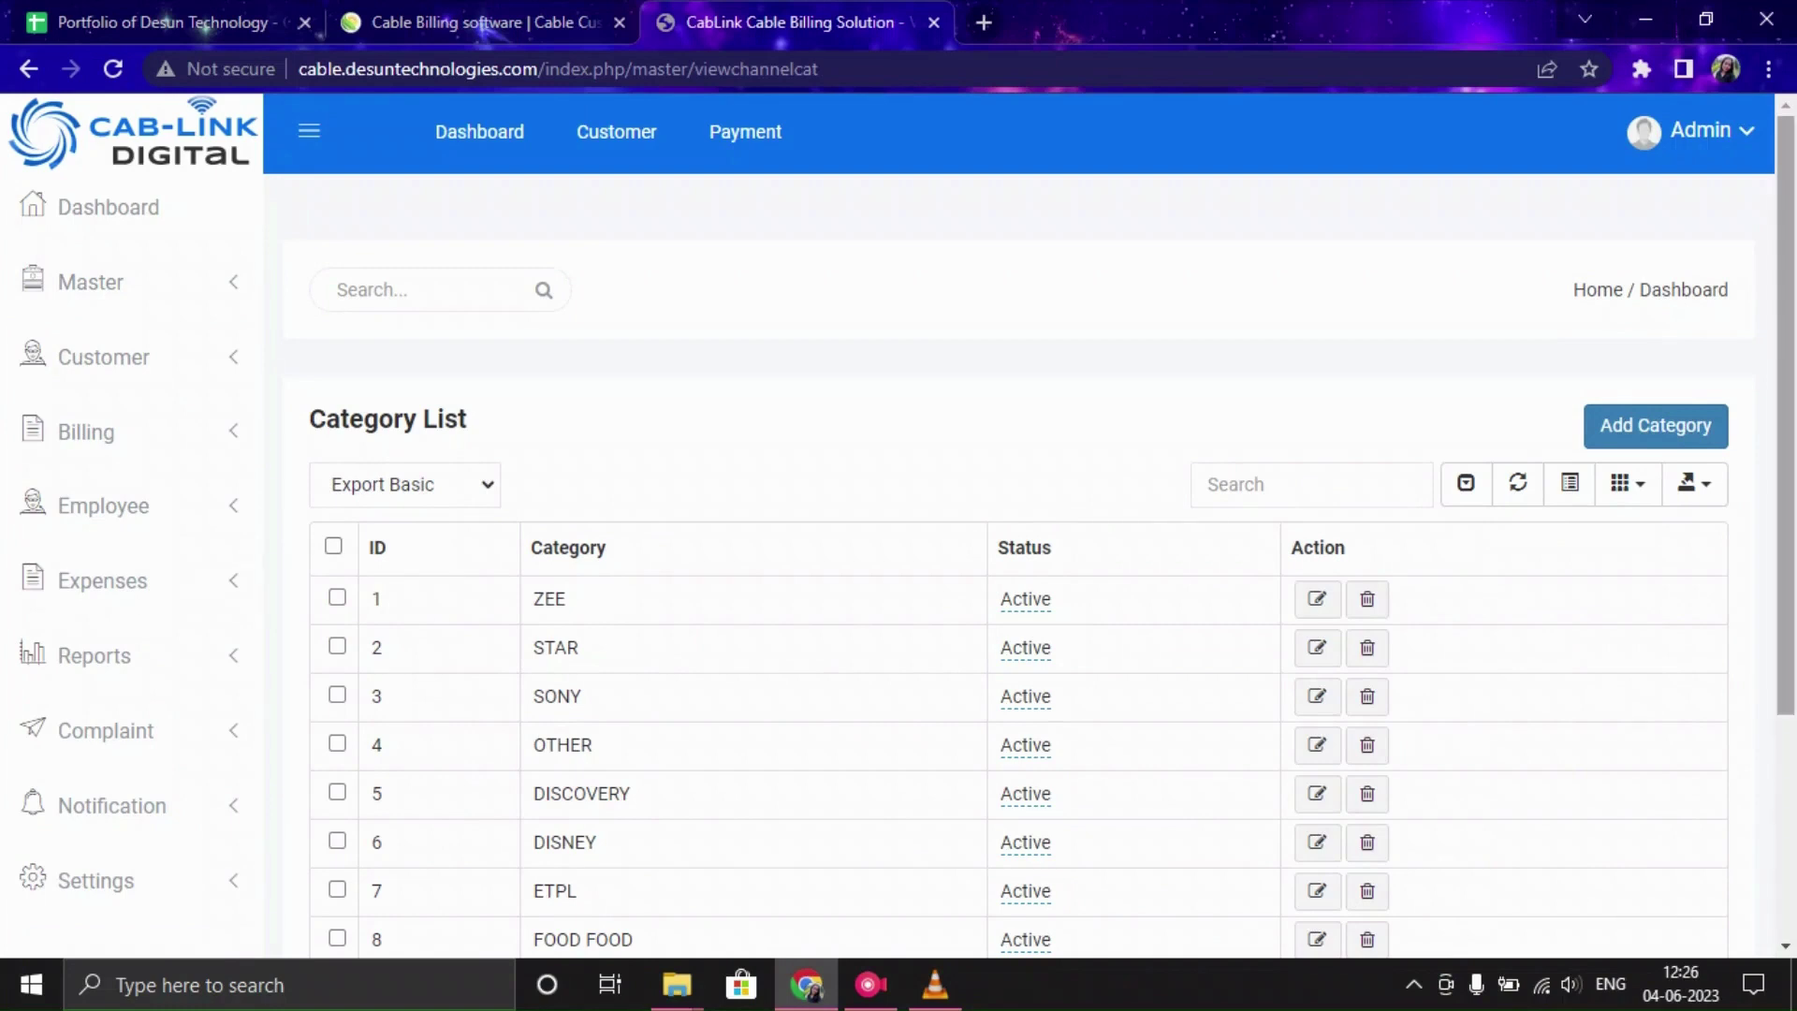
scroll(1029, 562, down, 3)
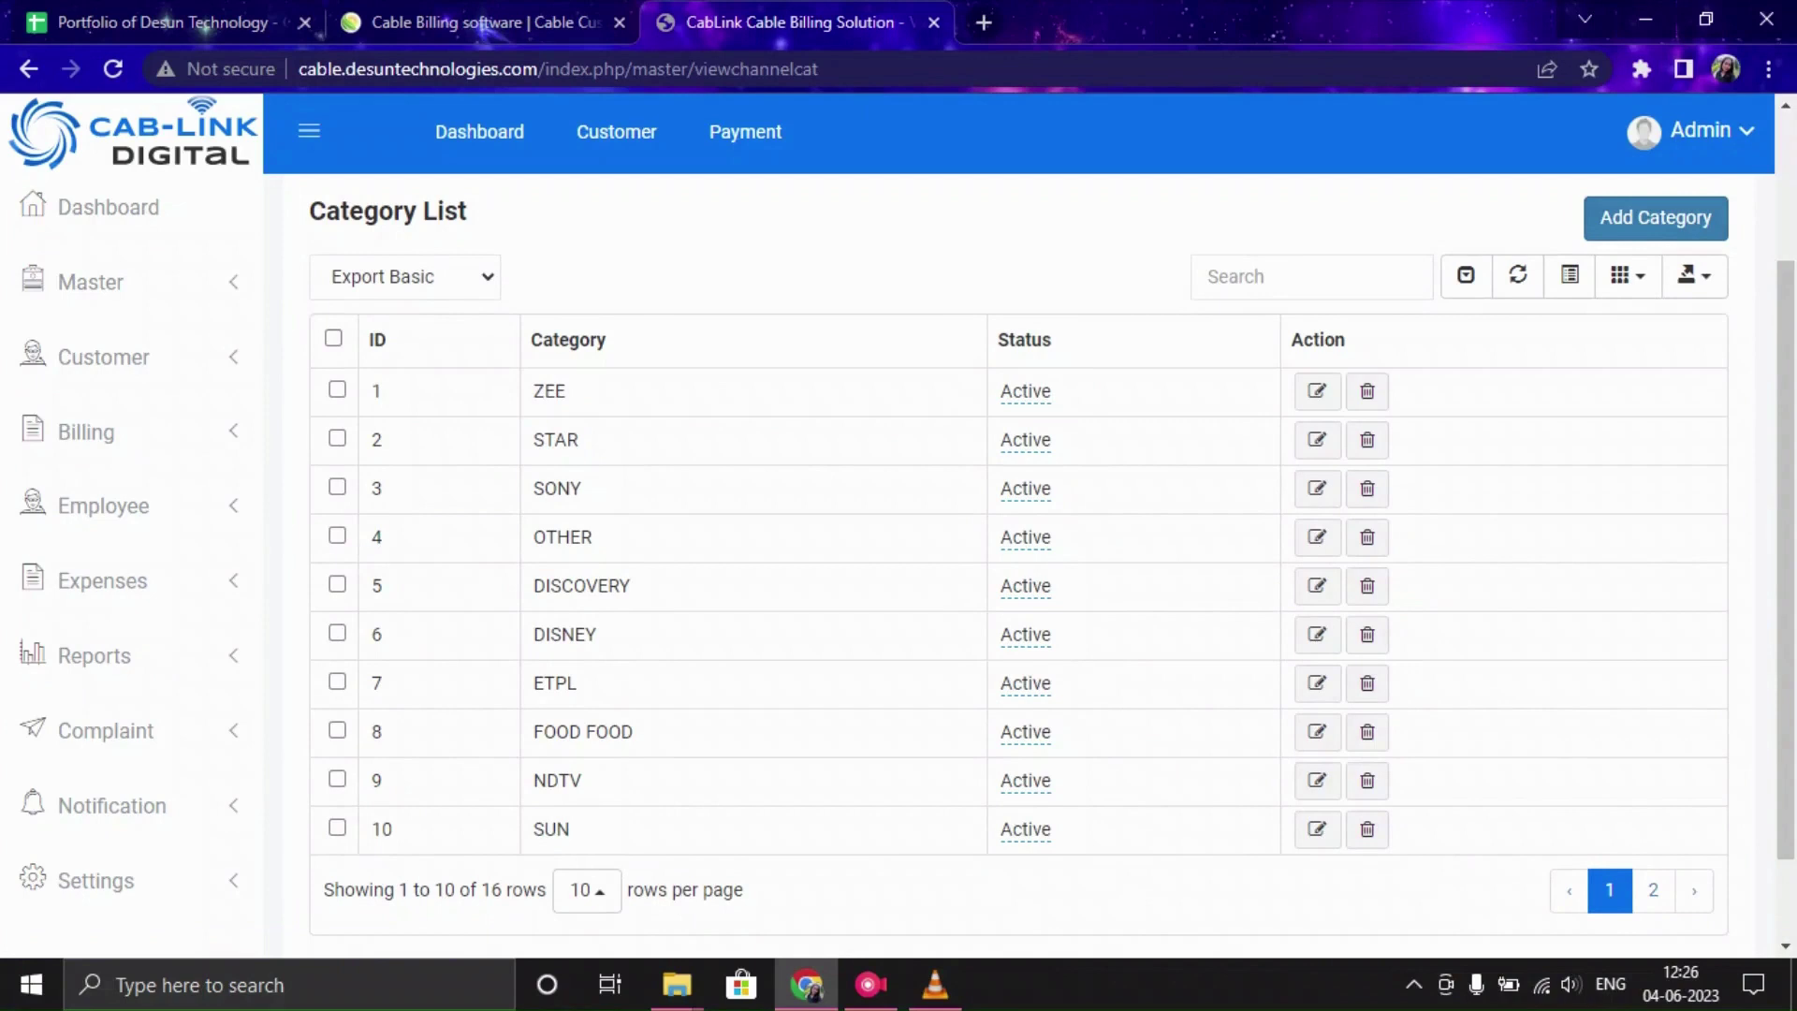
click(1655, 217)
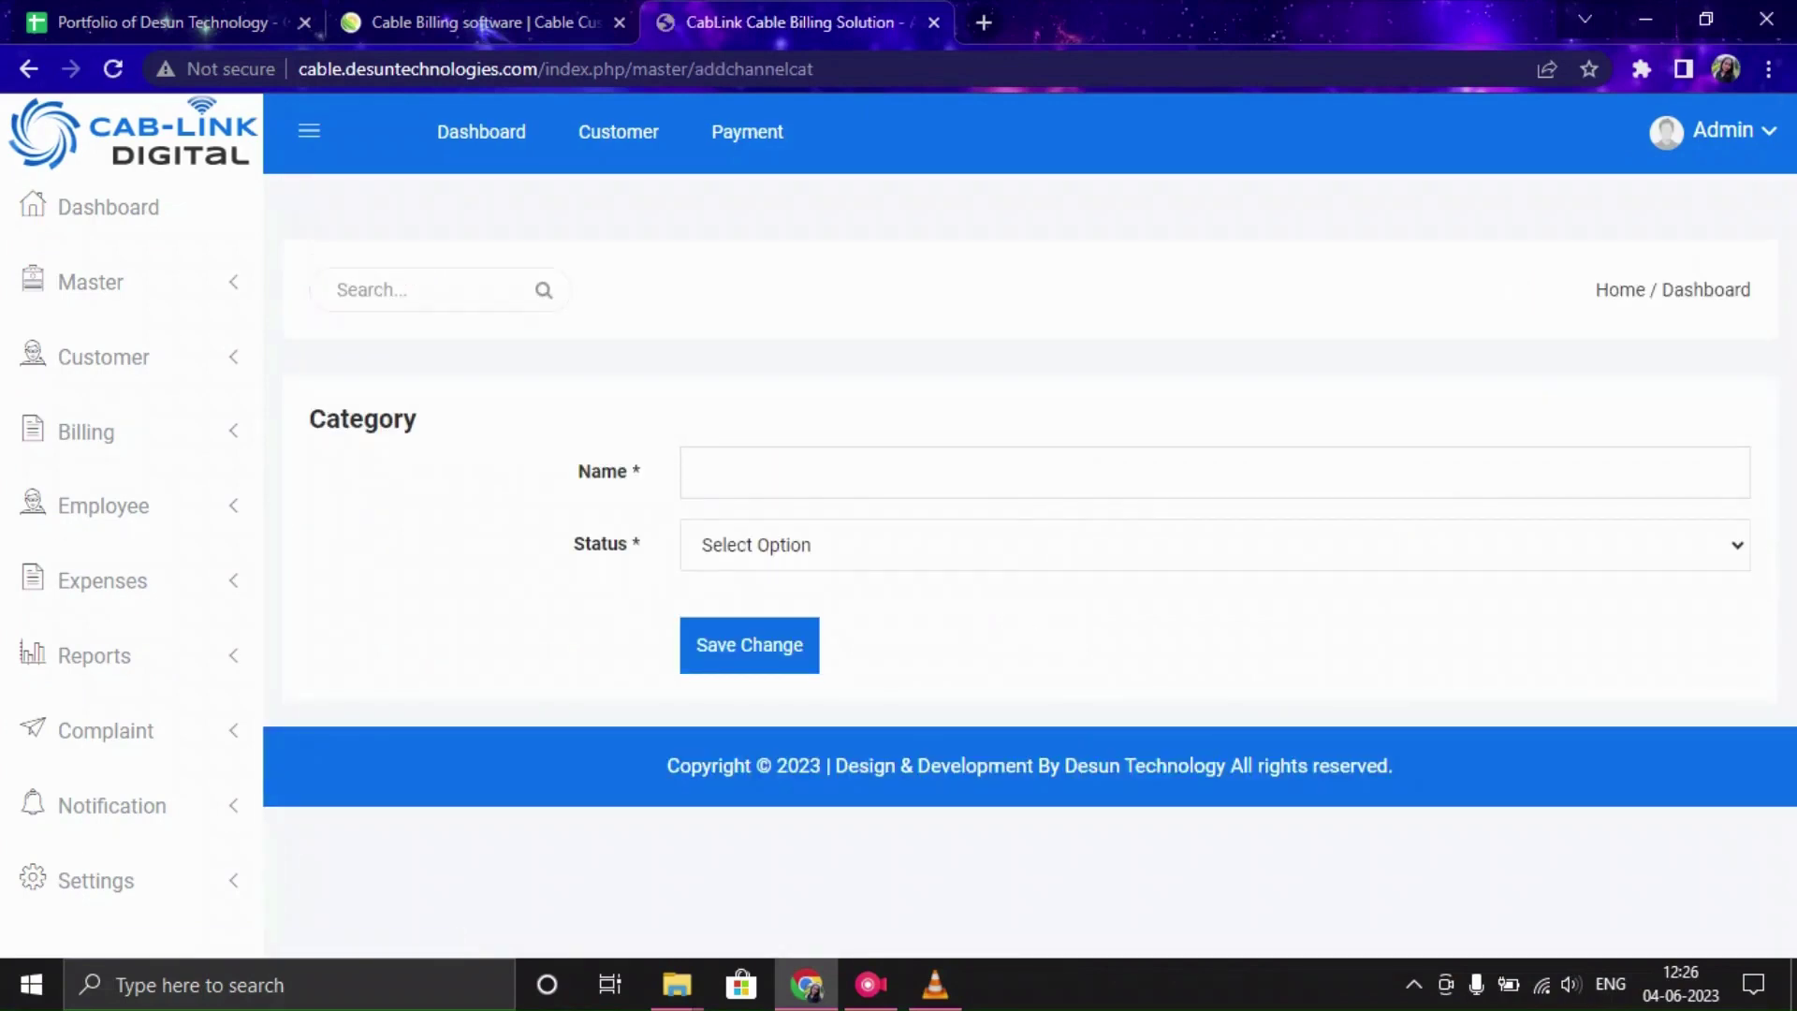
key(alt+Down)
key(Down)
key(Down)
key(Return)
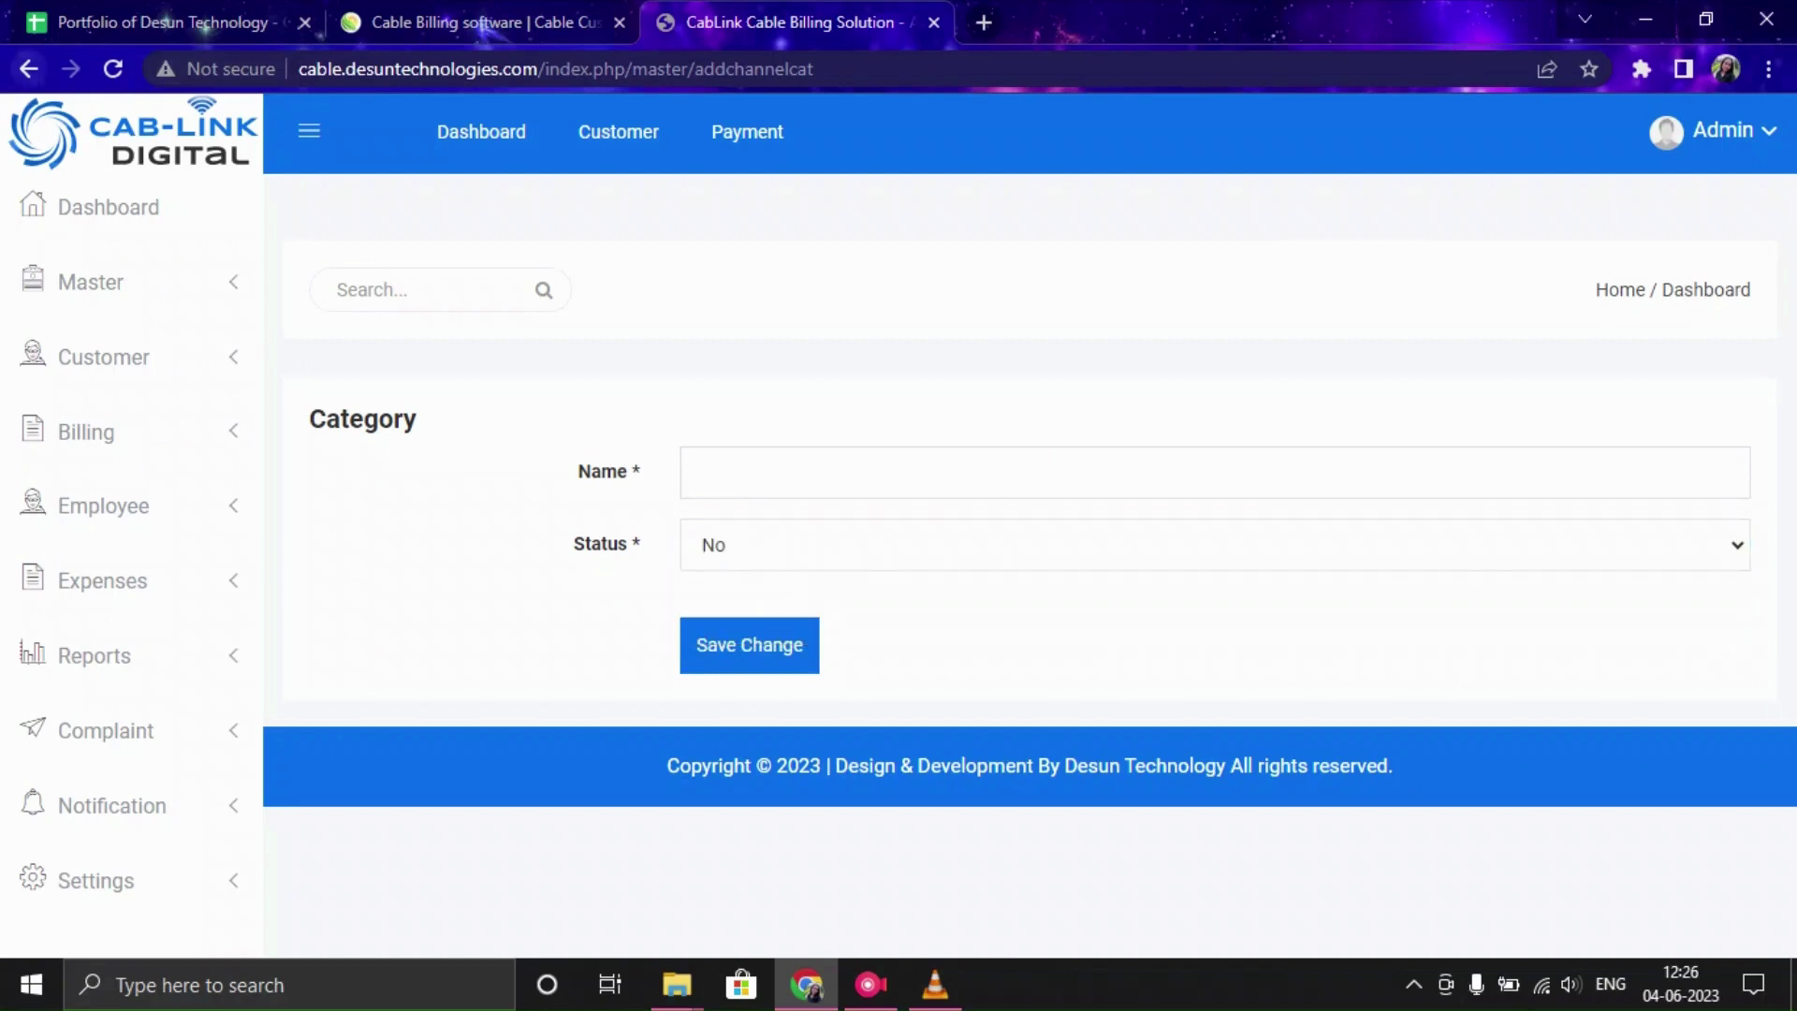
key(alt+Left)
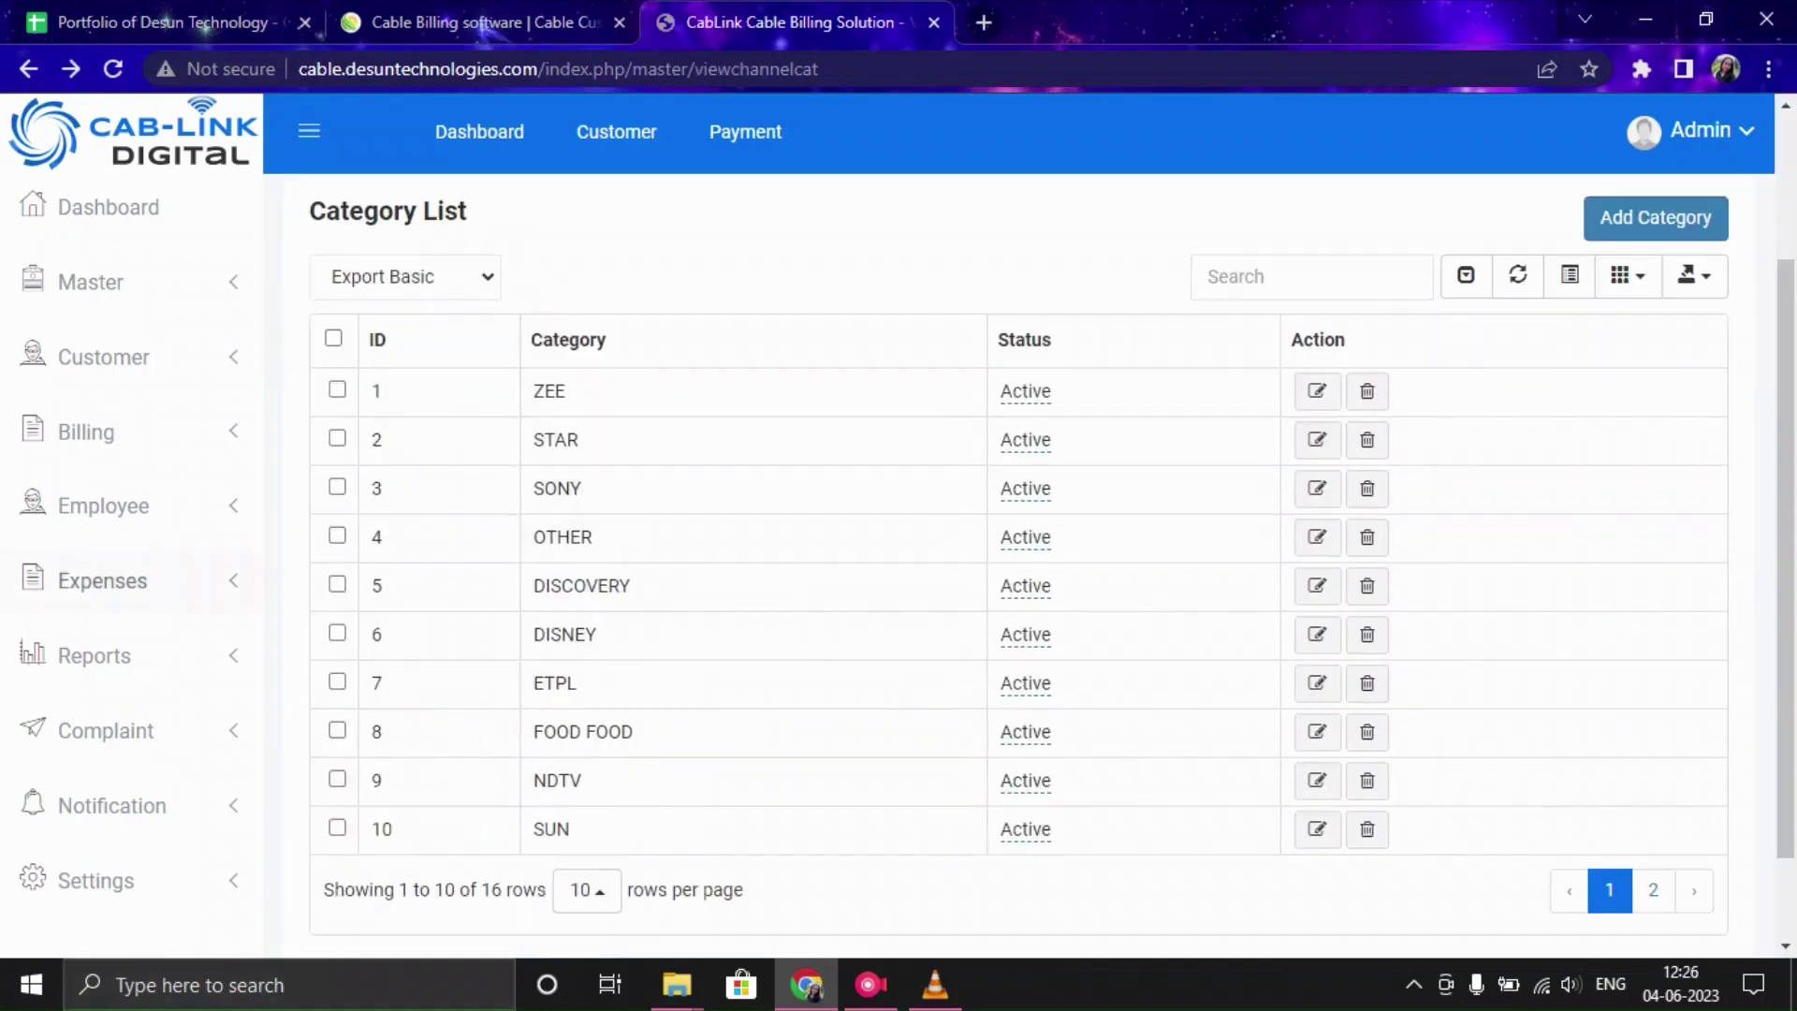
click(90, 282)
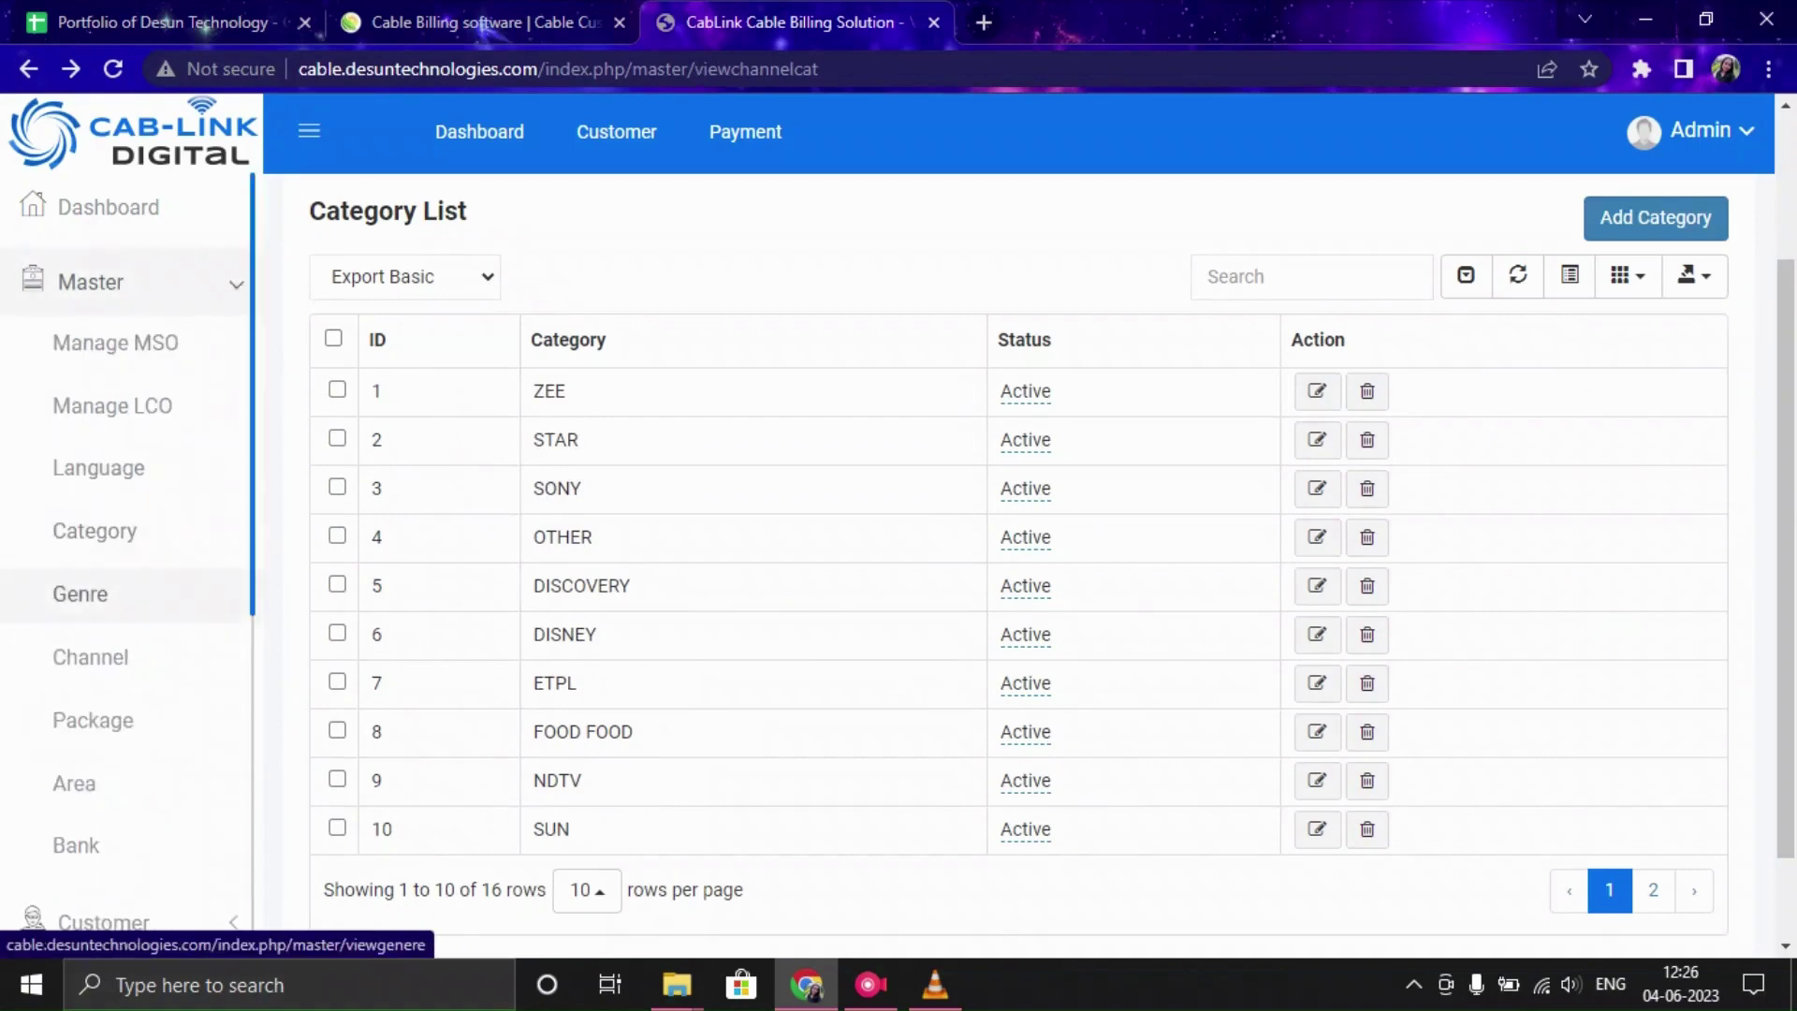
Open the Genre List and glance at the blank Add Genre form before returning
click(164, 587)
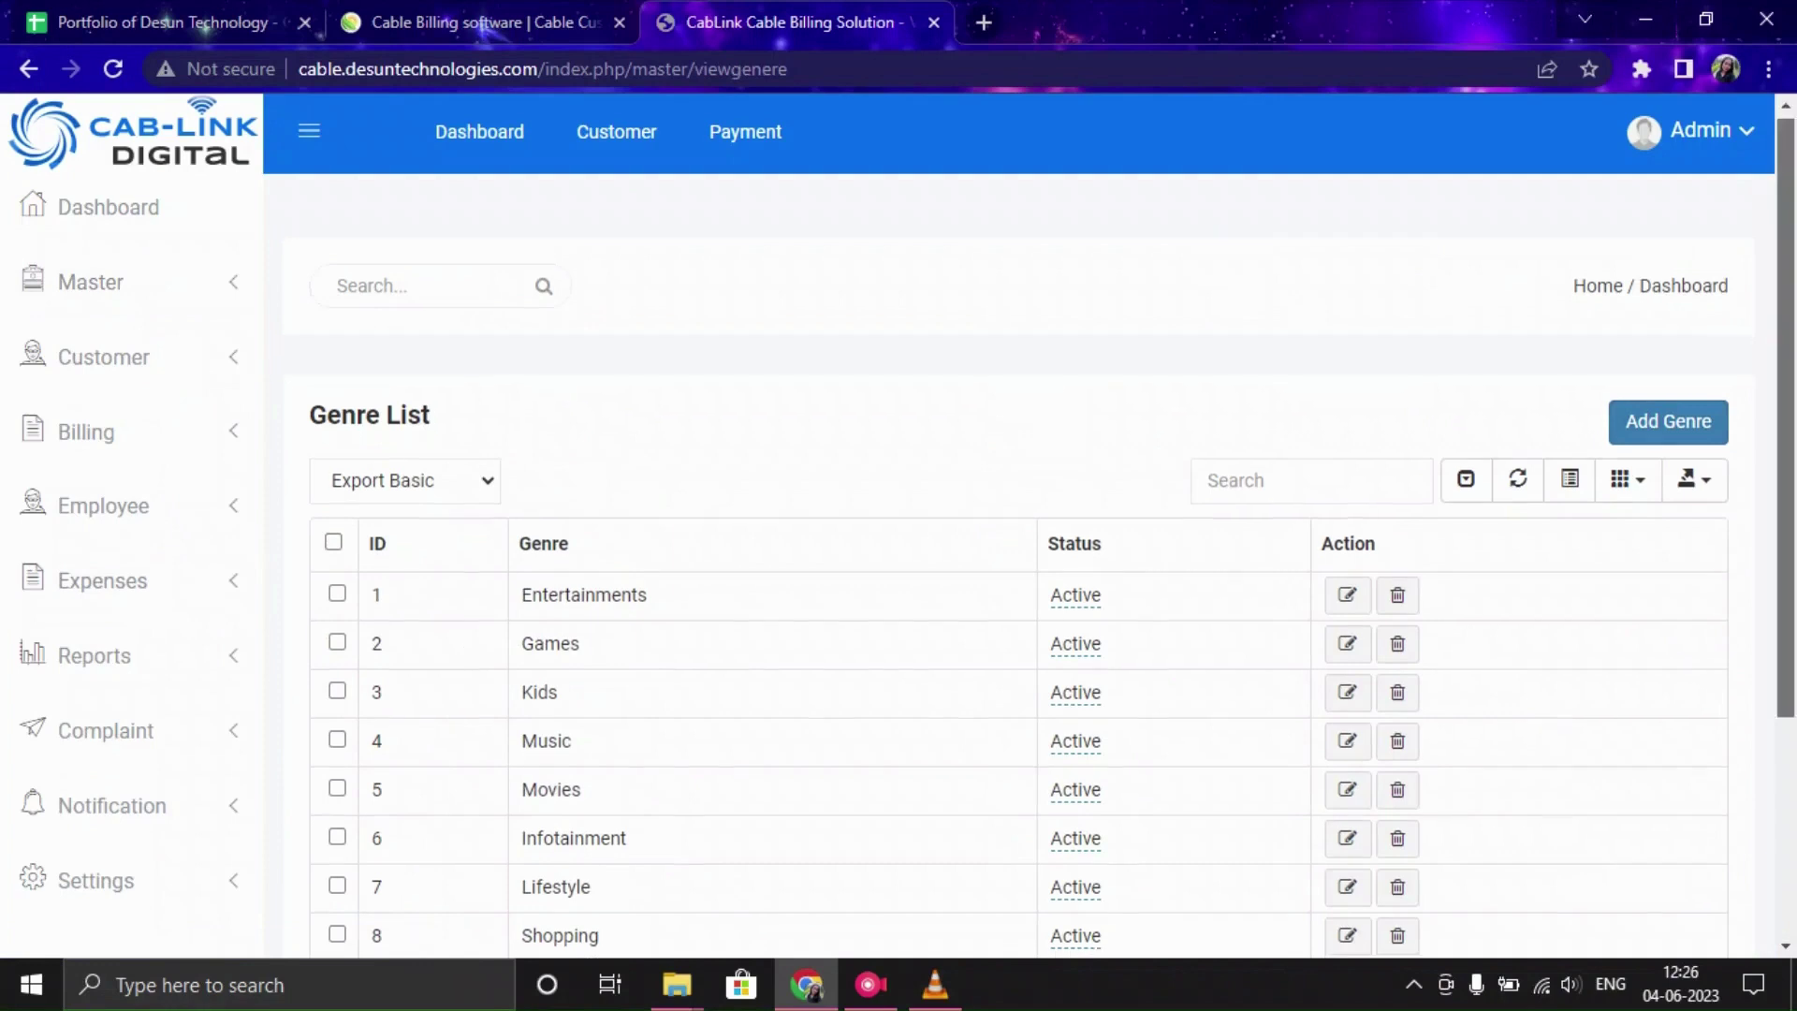
scroll(1669, 425, down, 3)
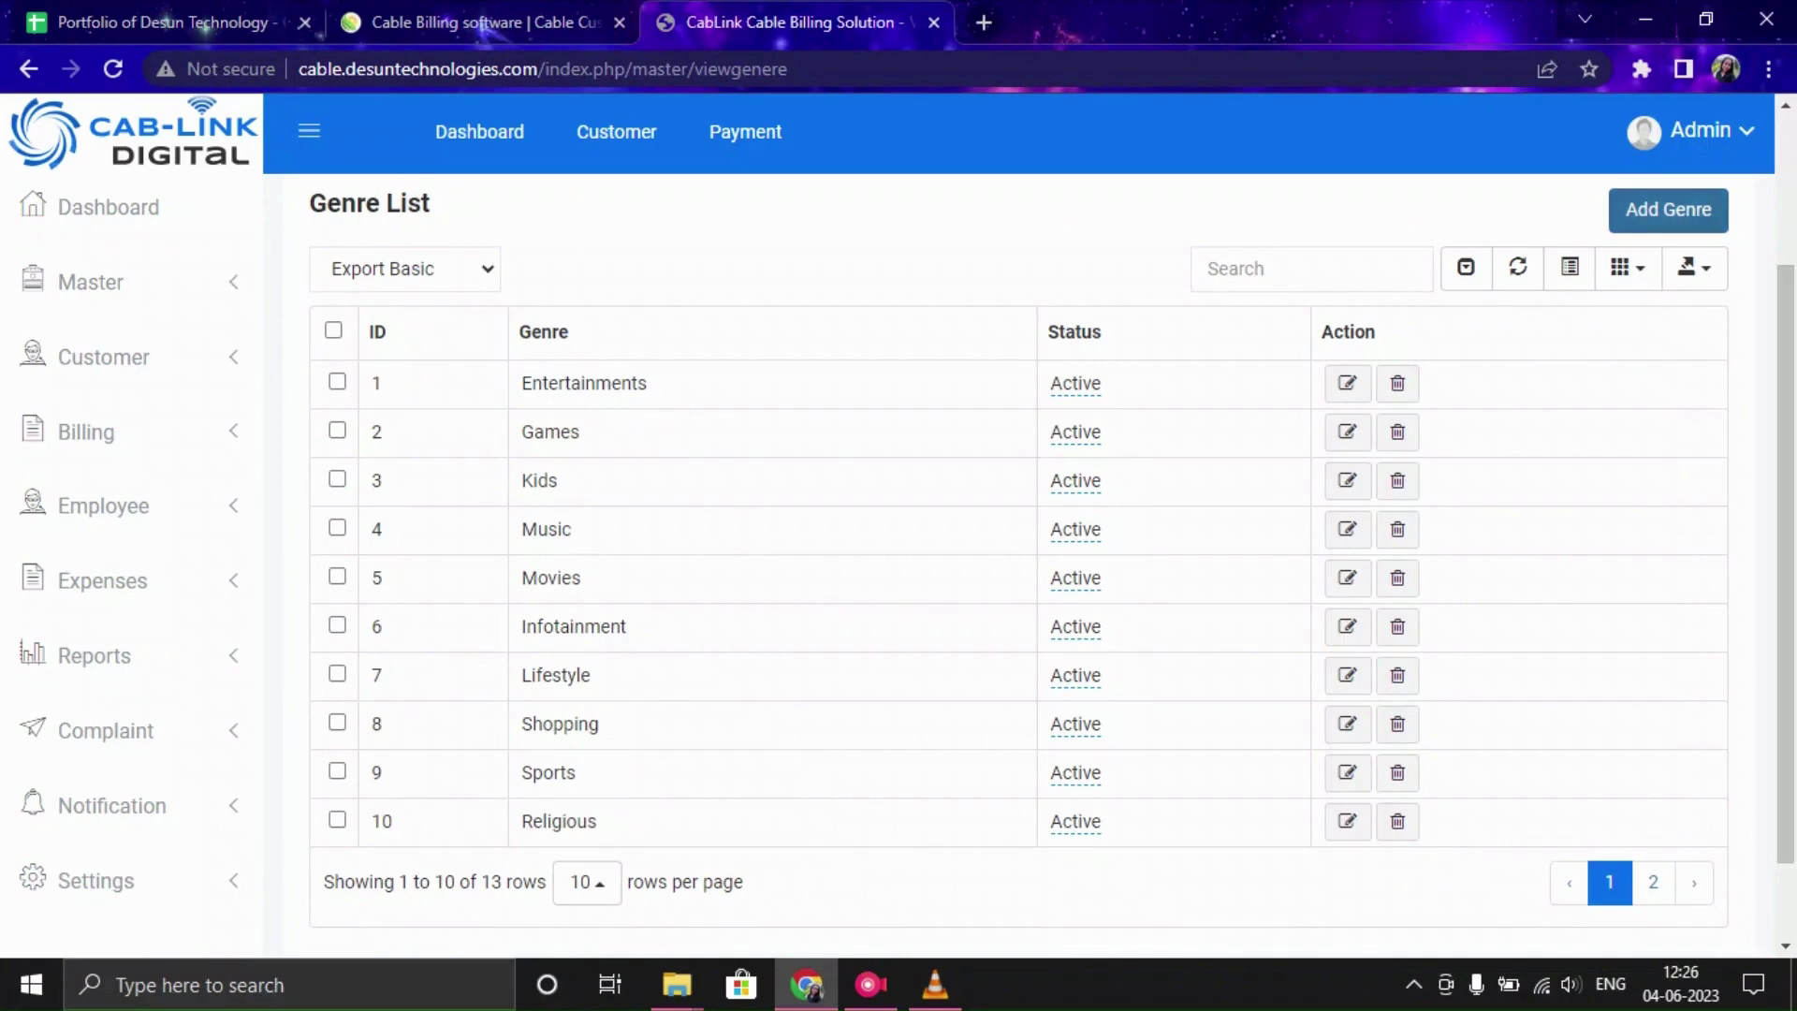
click(1668, 210)
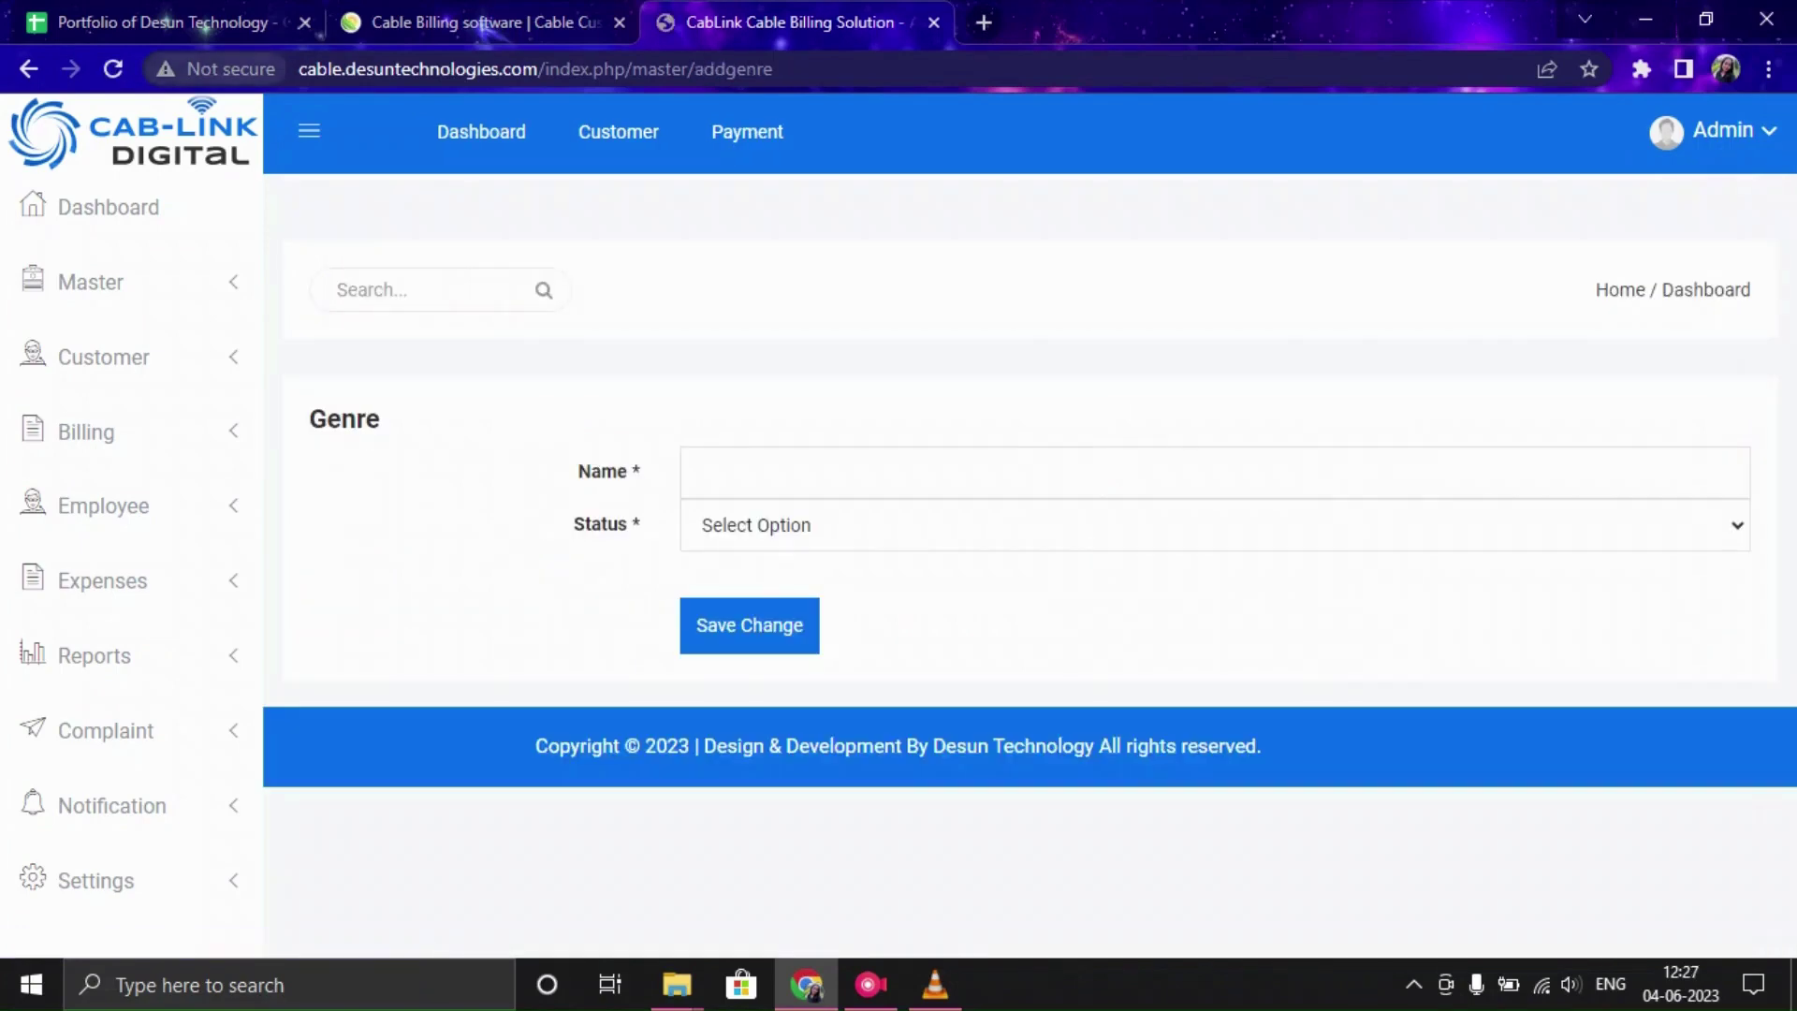
click(28, 69)
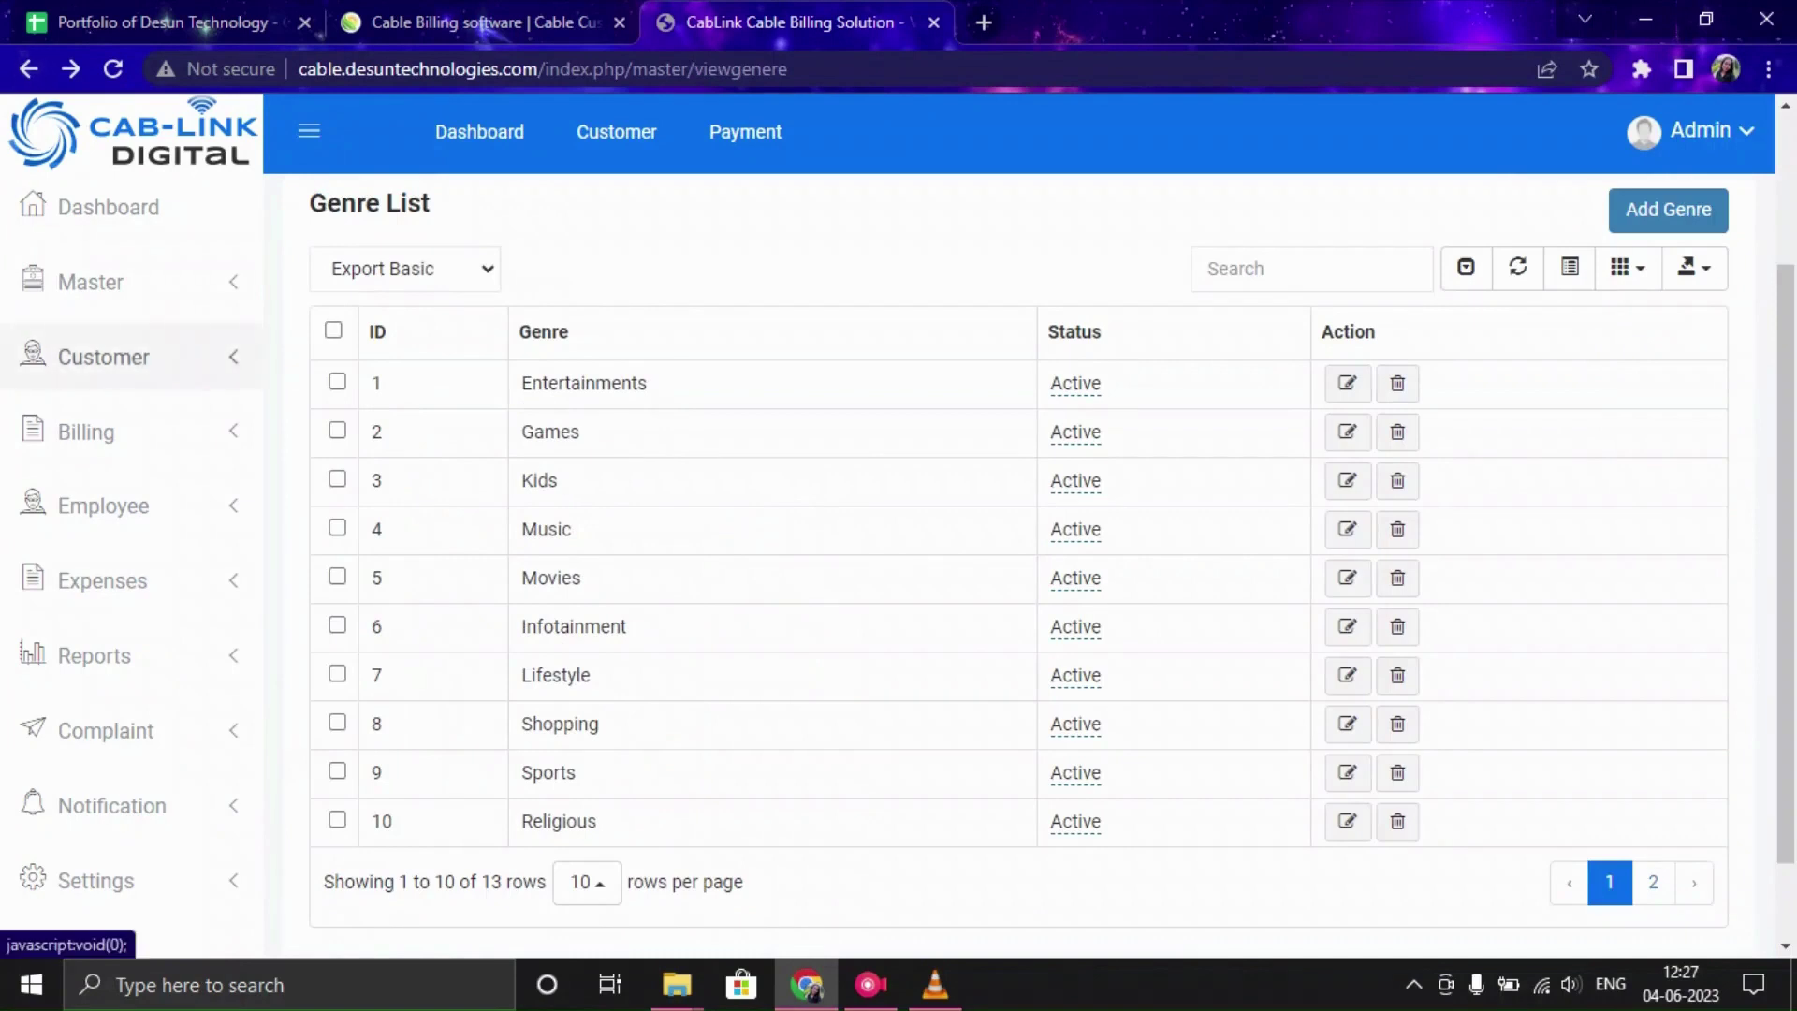
click(91, 282)
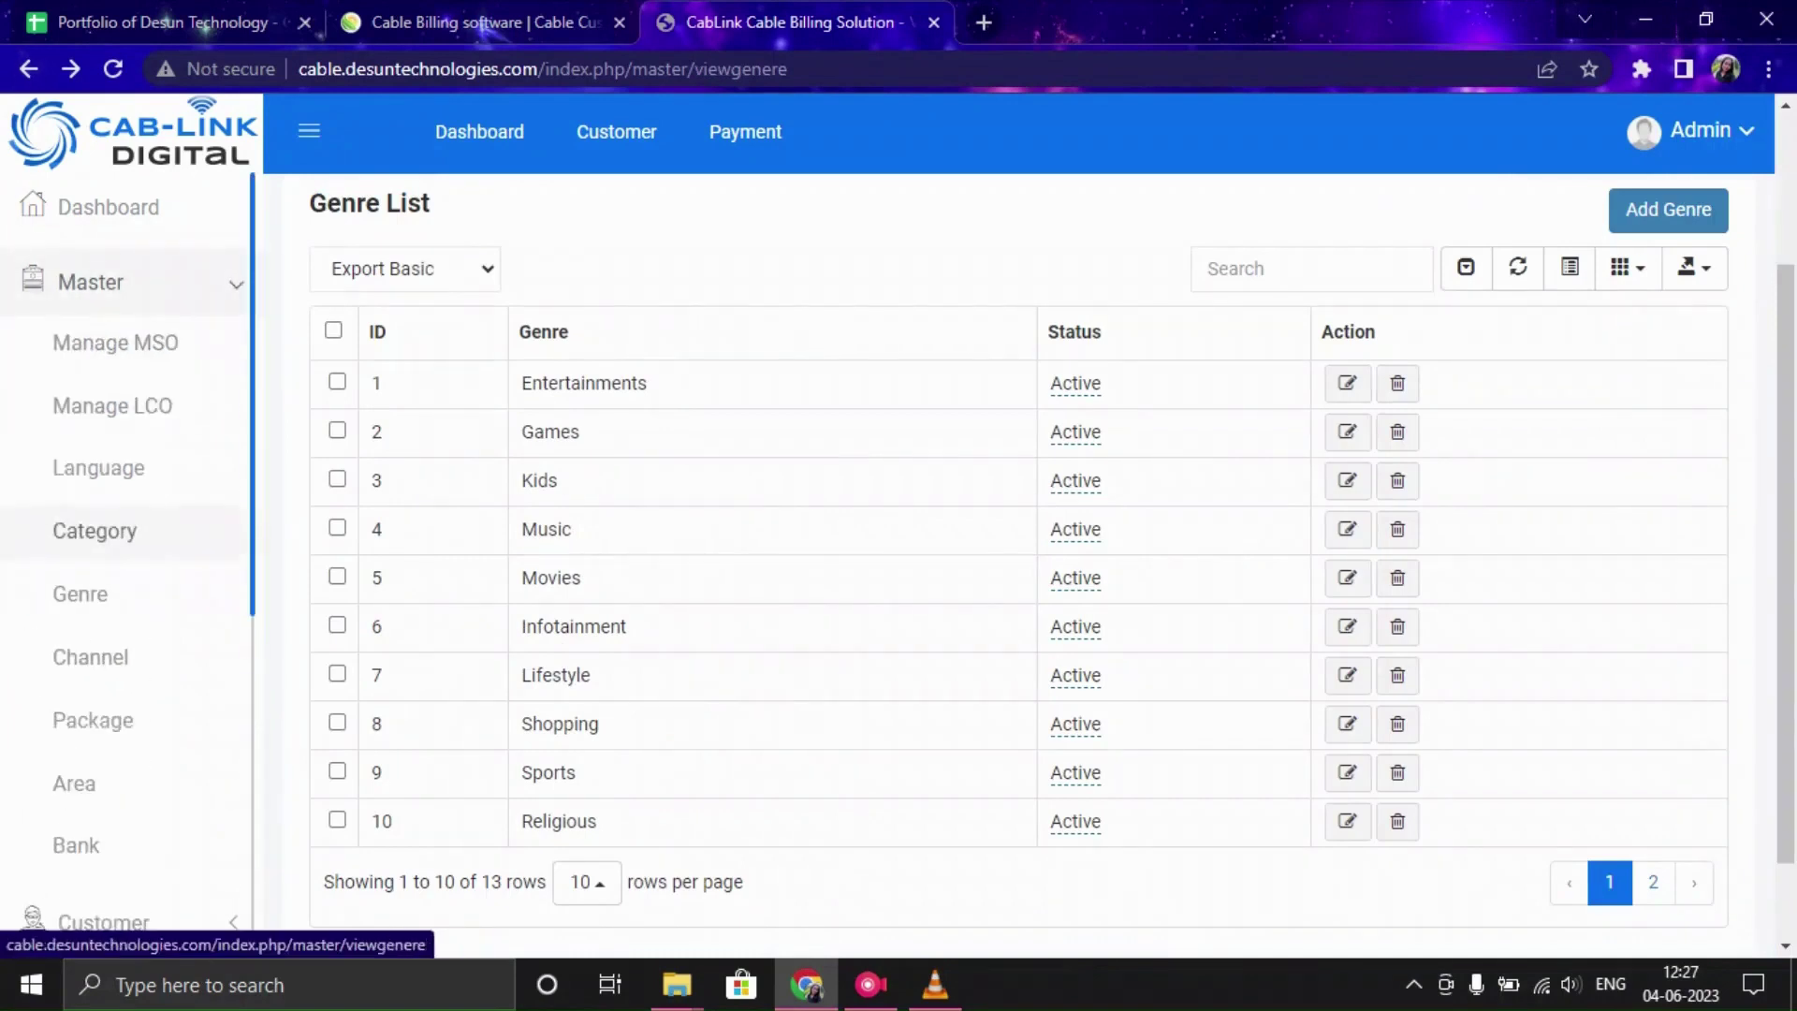
Open the Channel list and scroll through entries like 24 HRS BINODON, 99 TV and AAJ TAK
click(90, 657)
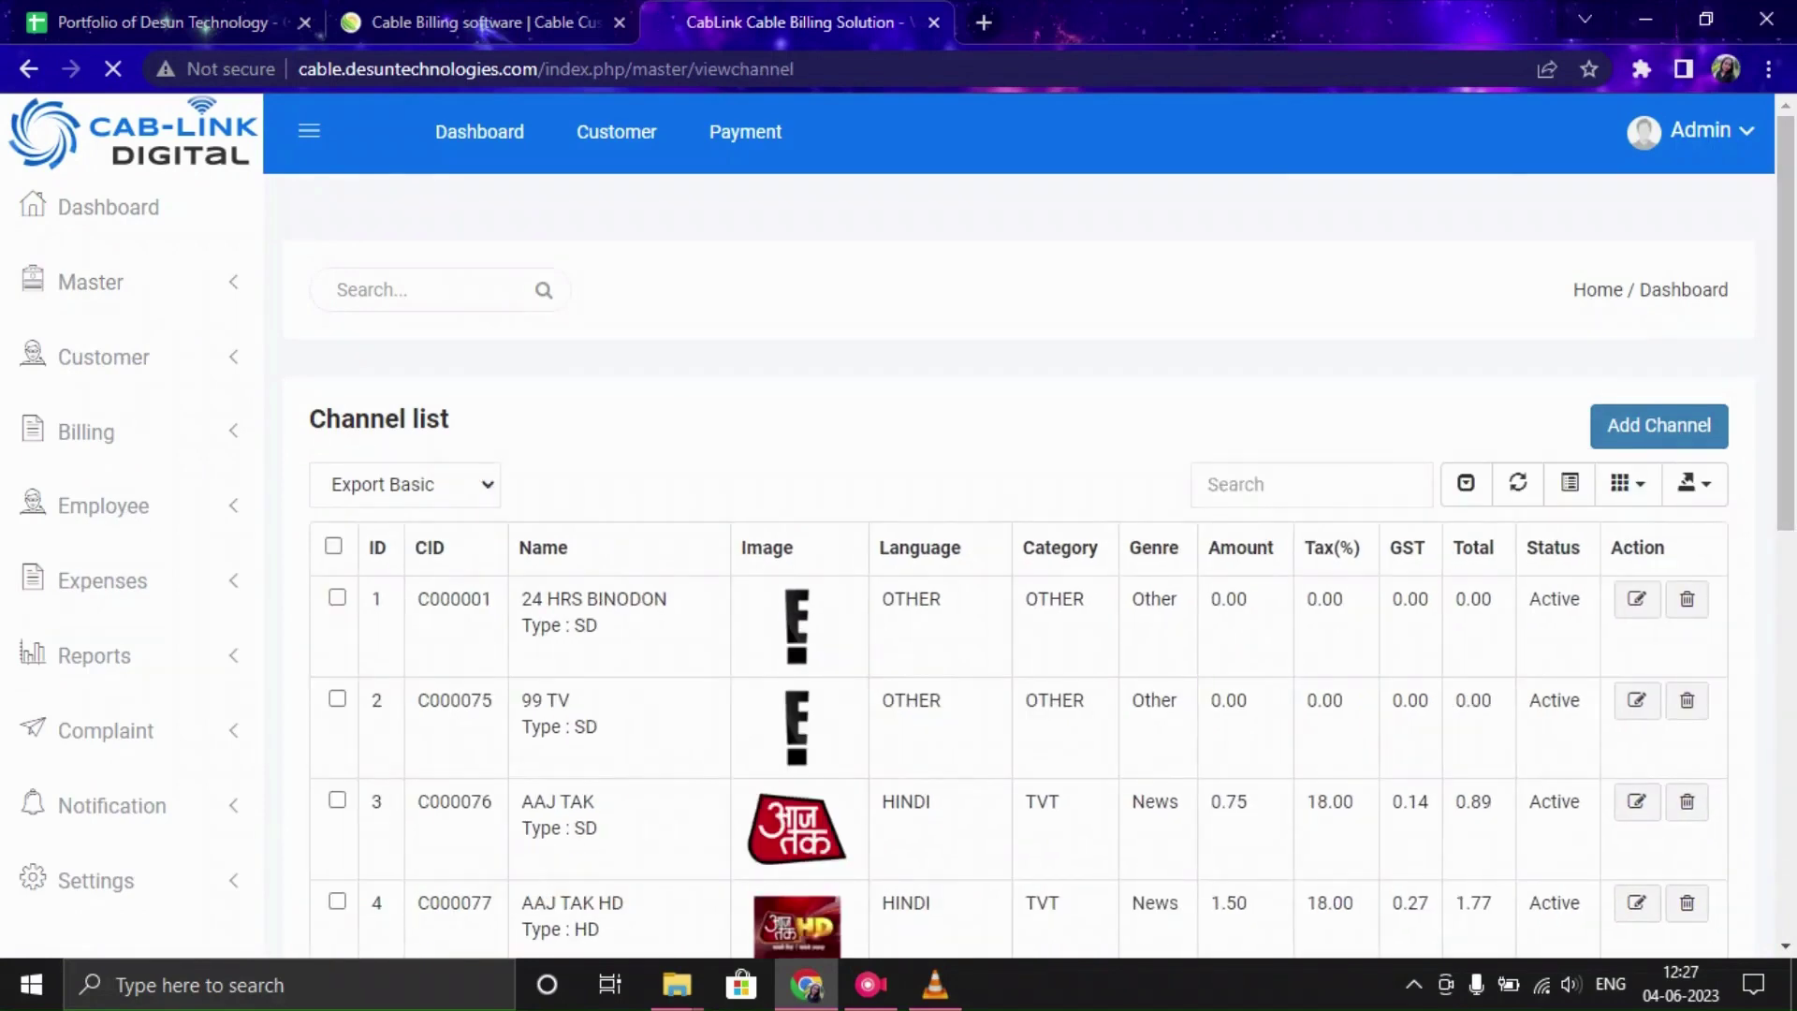
scroll(1029, 562, down, 3)
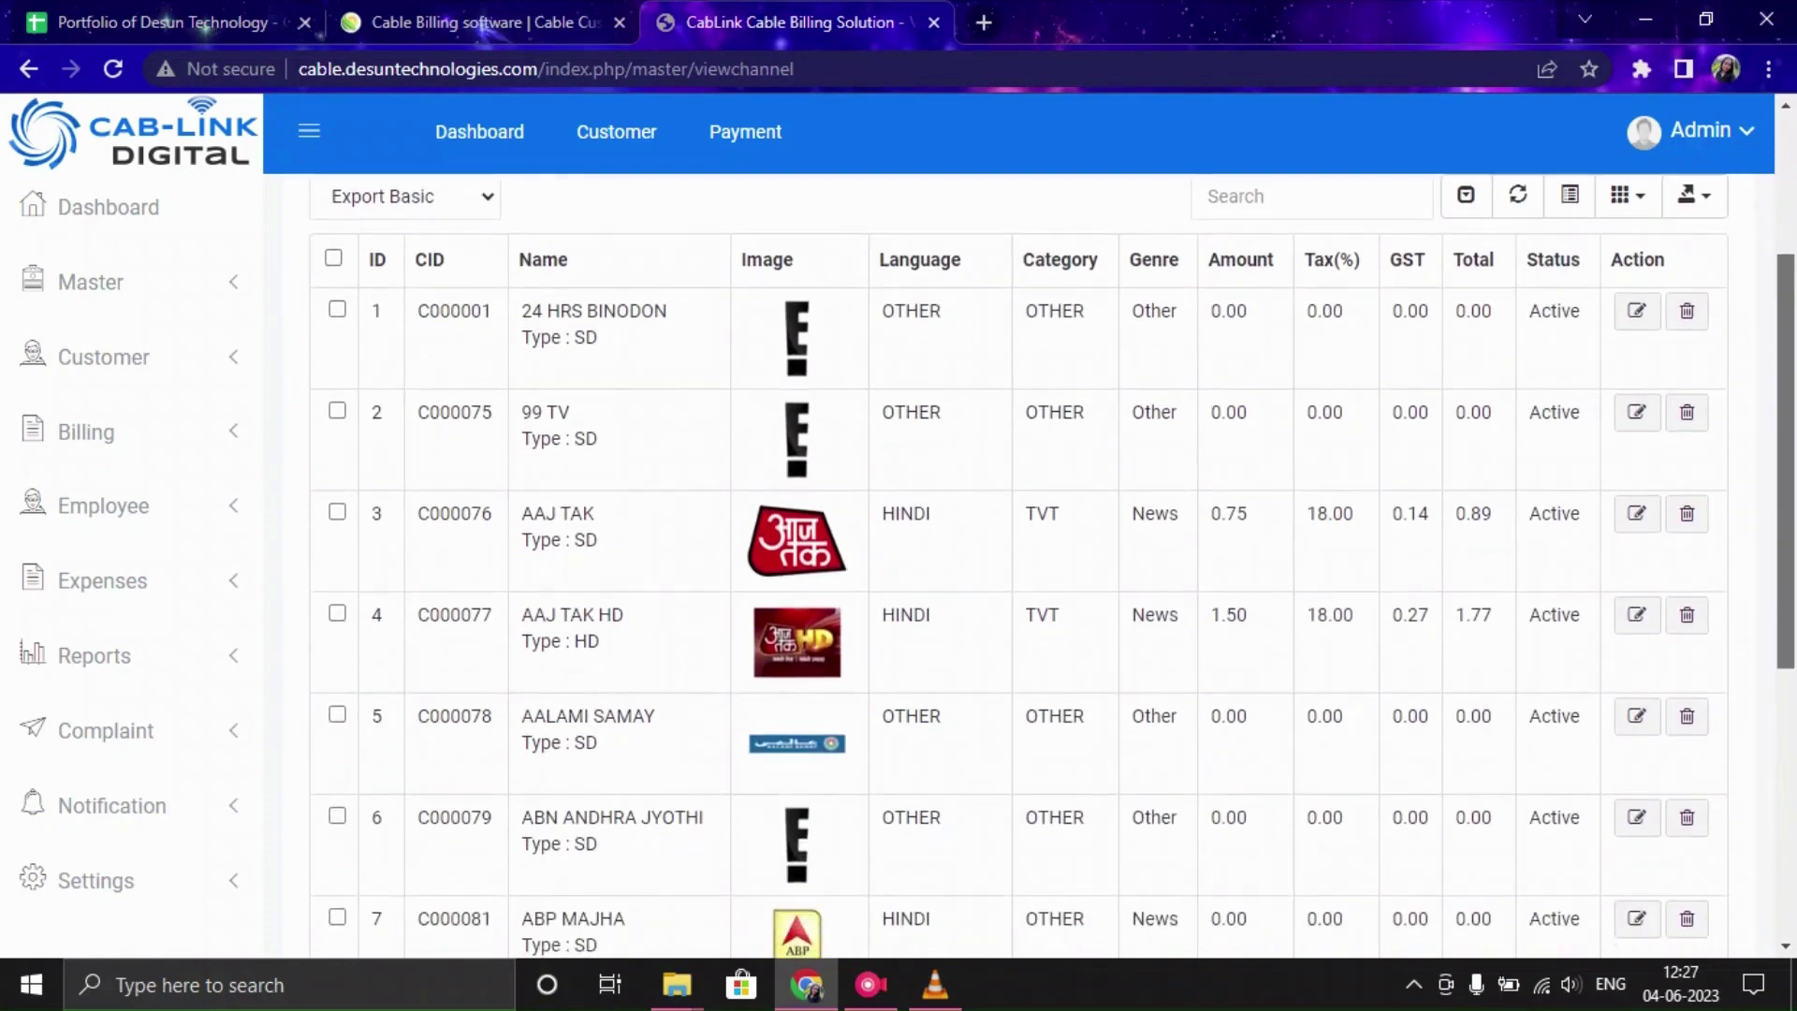
scroll(1053, 568, down, 1)
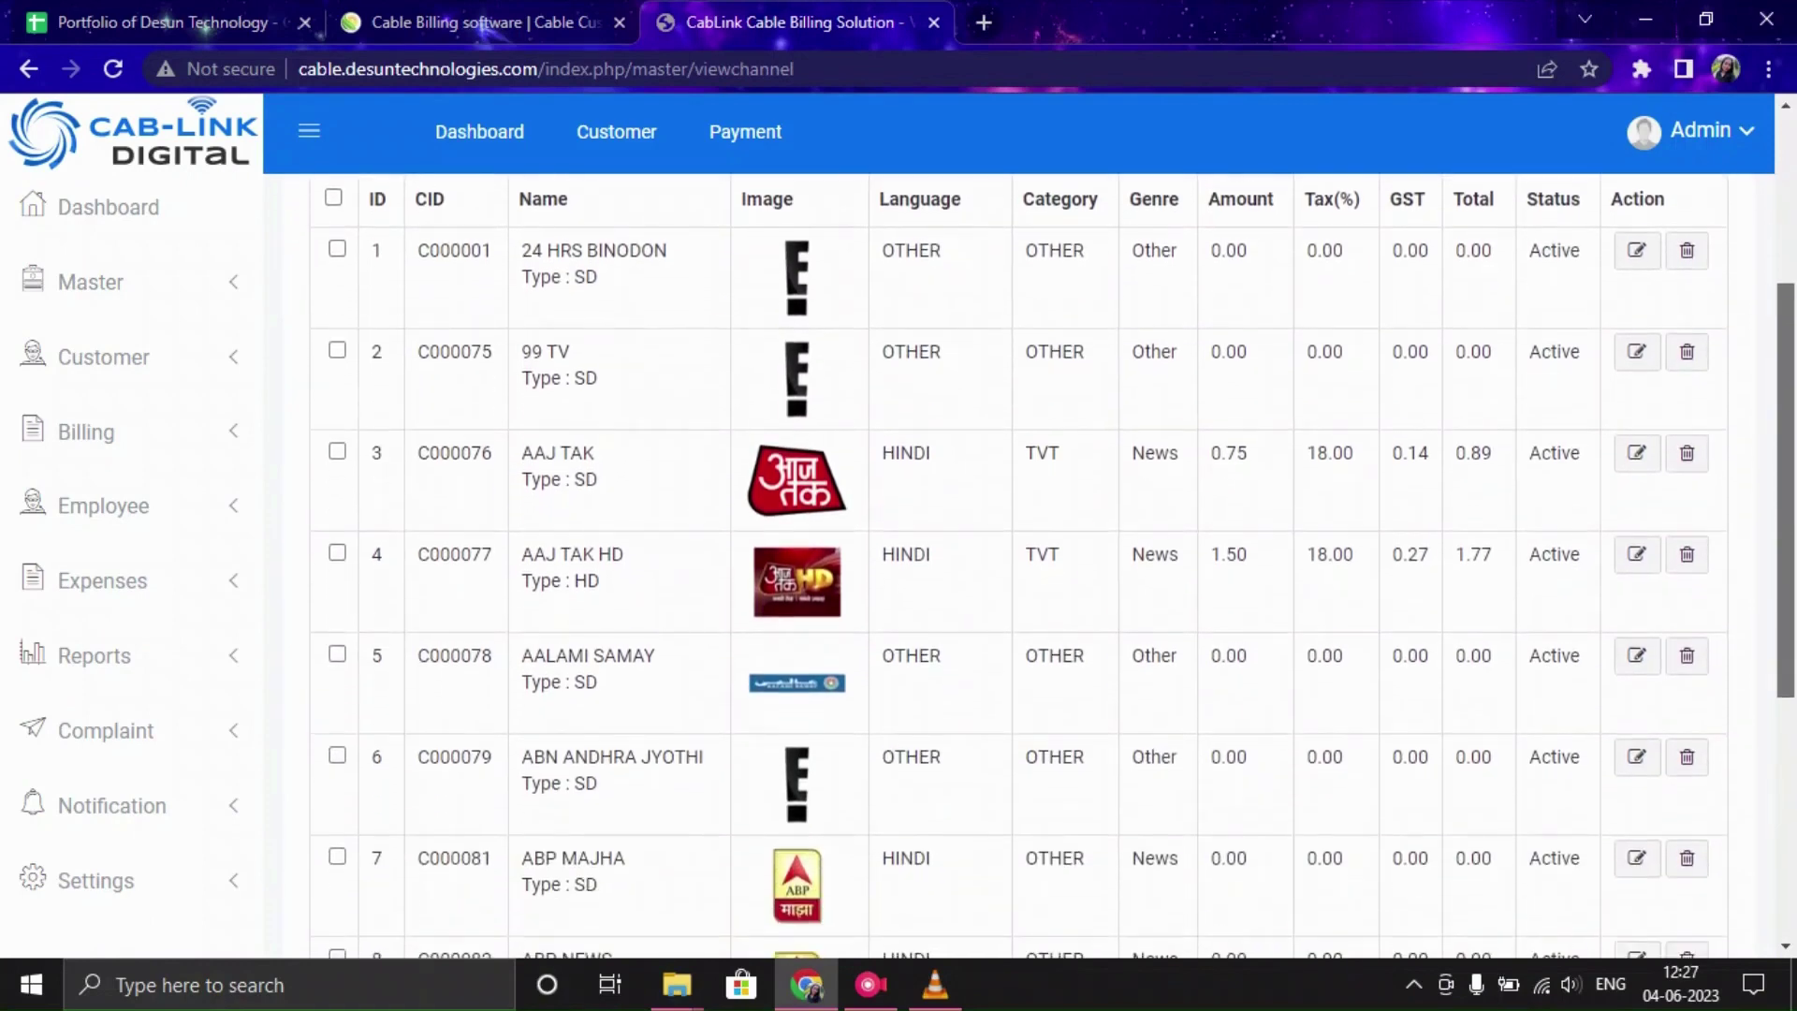
scroll(1029, 562, up, 2)
scroll(1030, 561, down, 1)
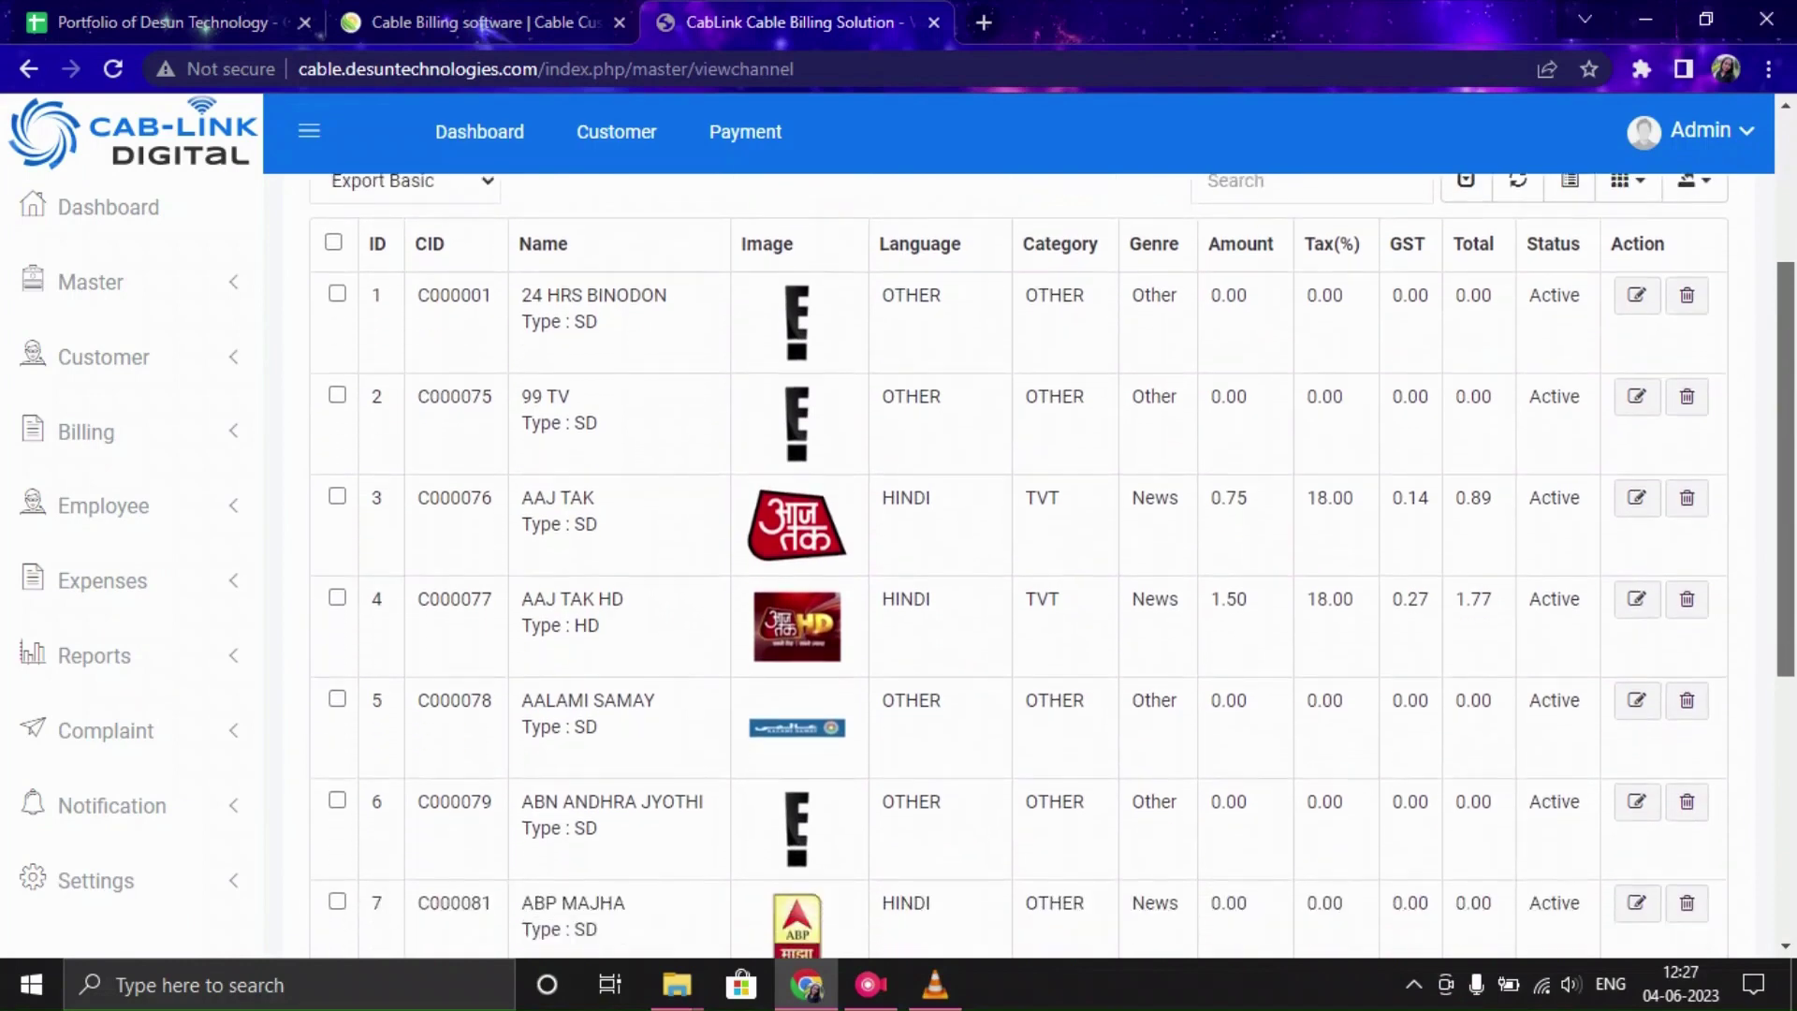
scroll(1030, 561, up, 3)
scroll(1030, 562, down, 2)
scroll(1029, 561, down, 1)
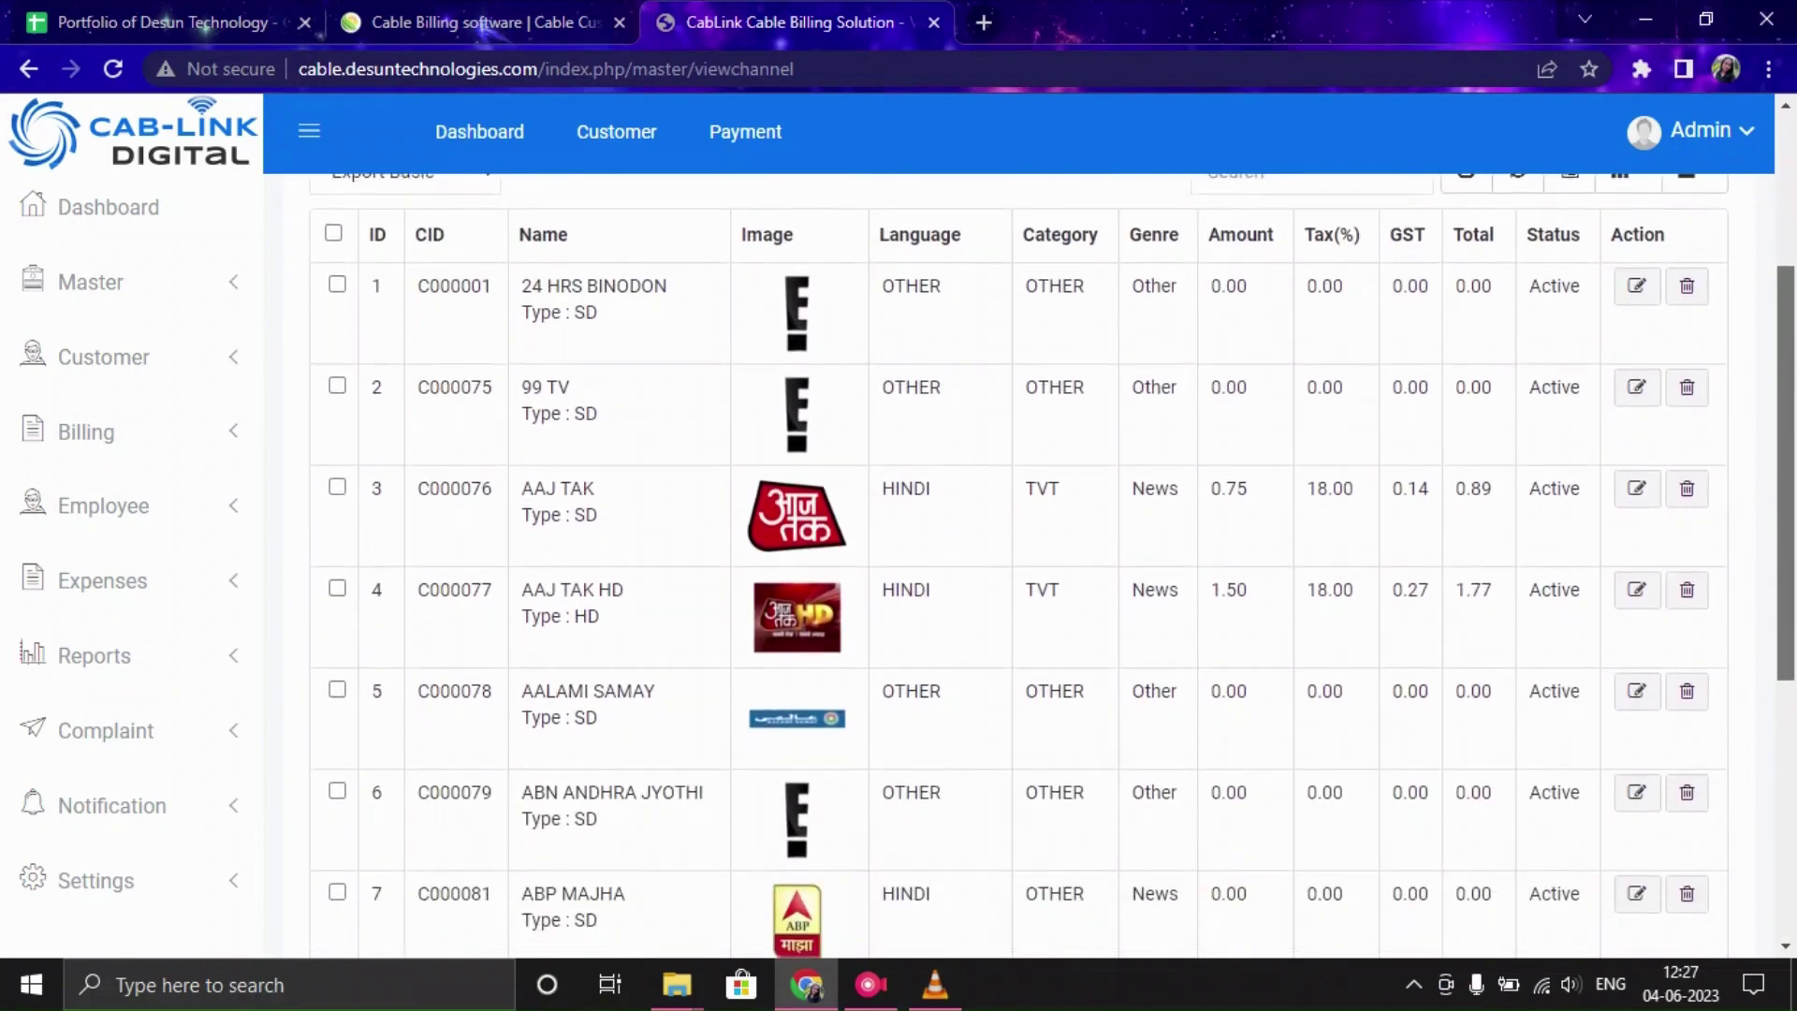
scroll(1029, 562, up, 2)
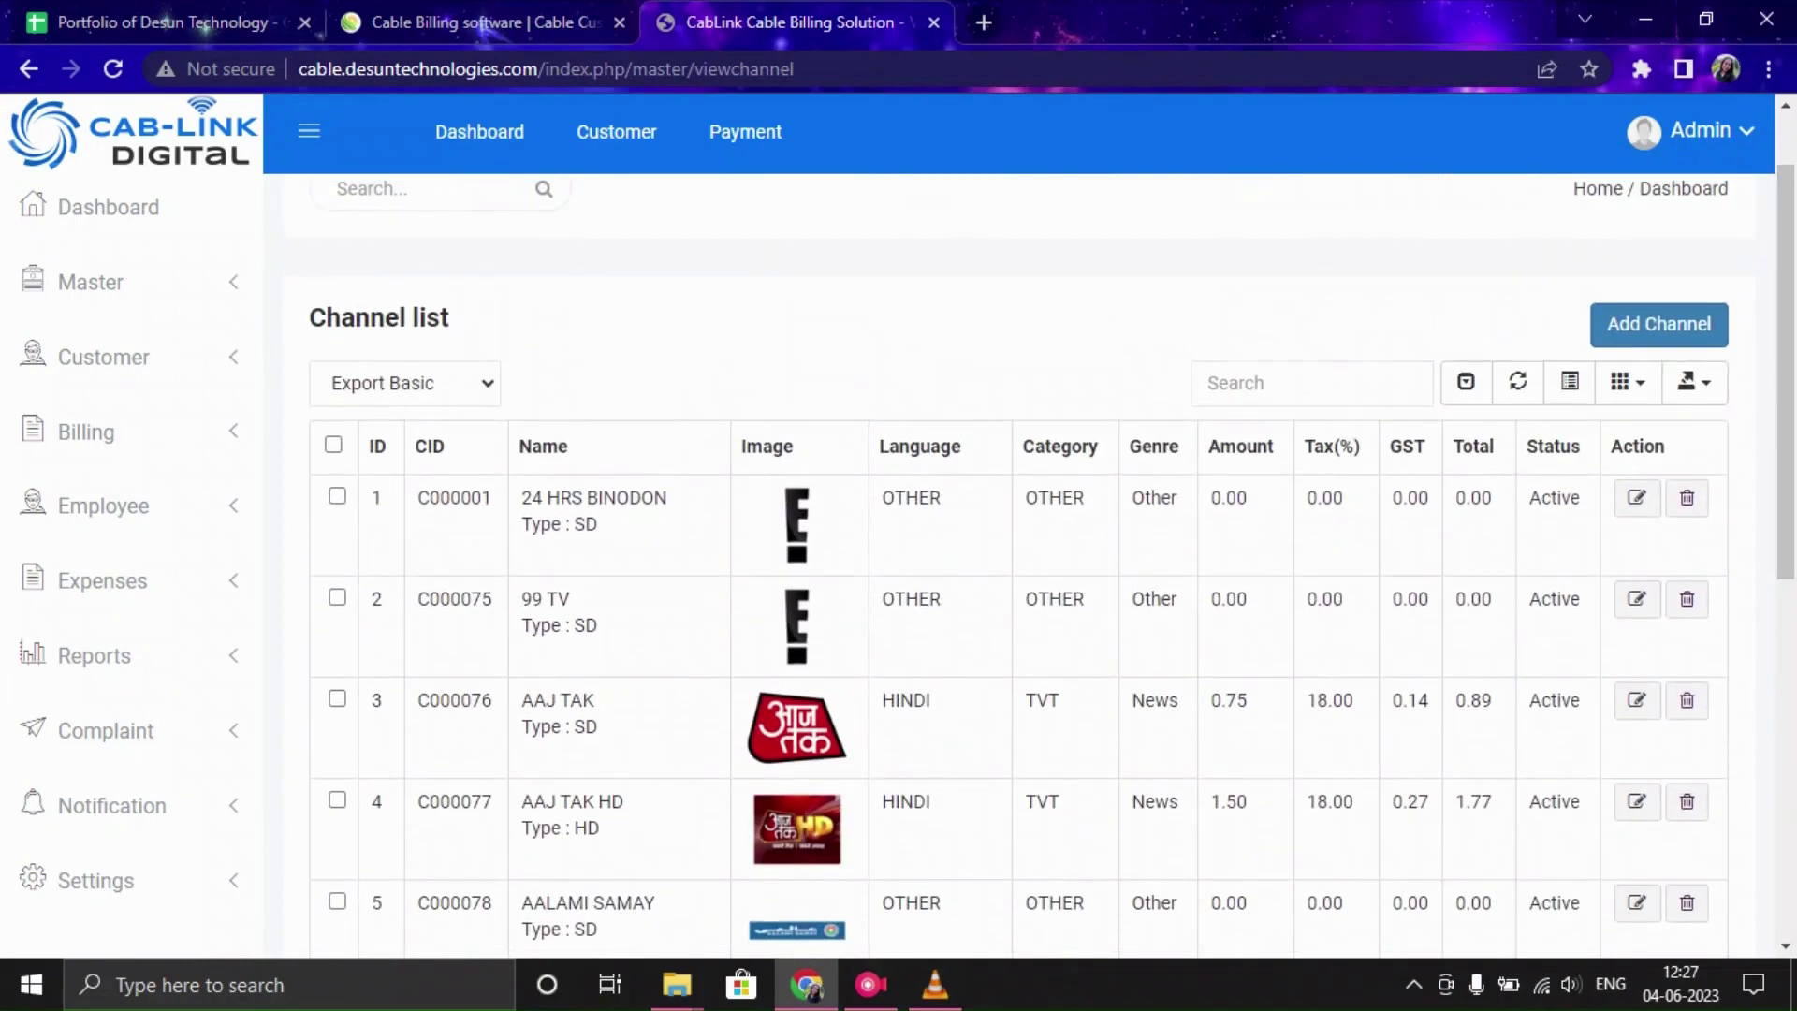
click(1659, 324)
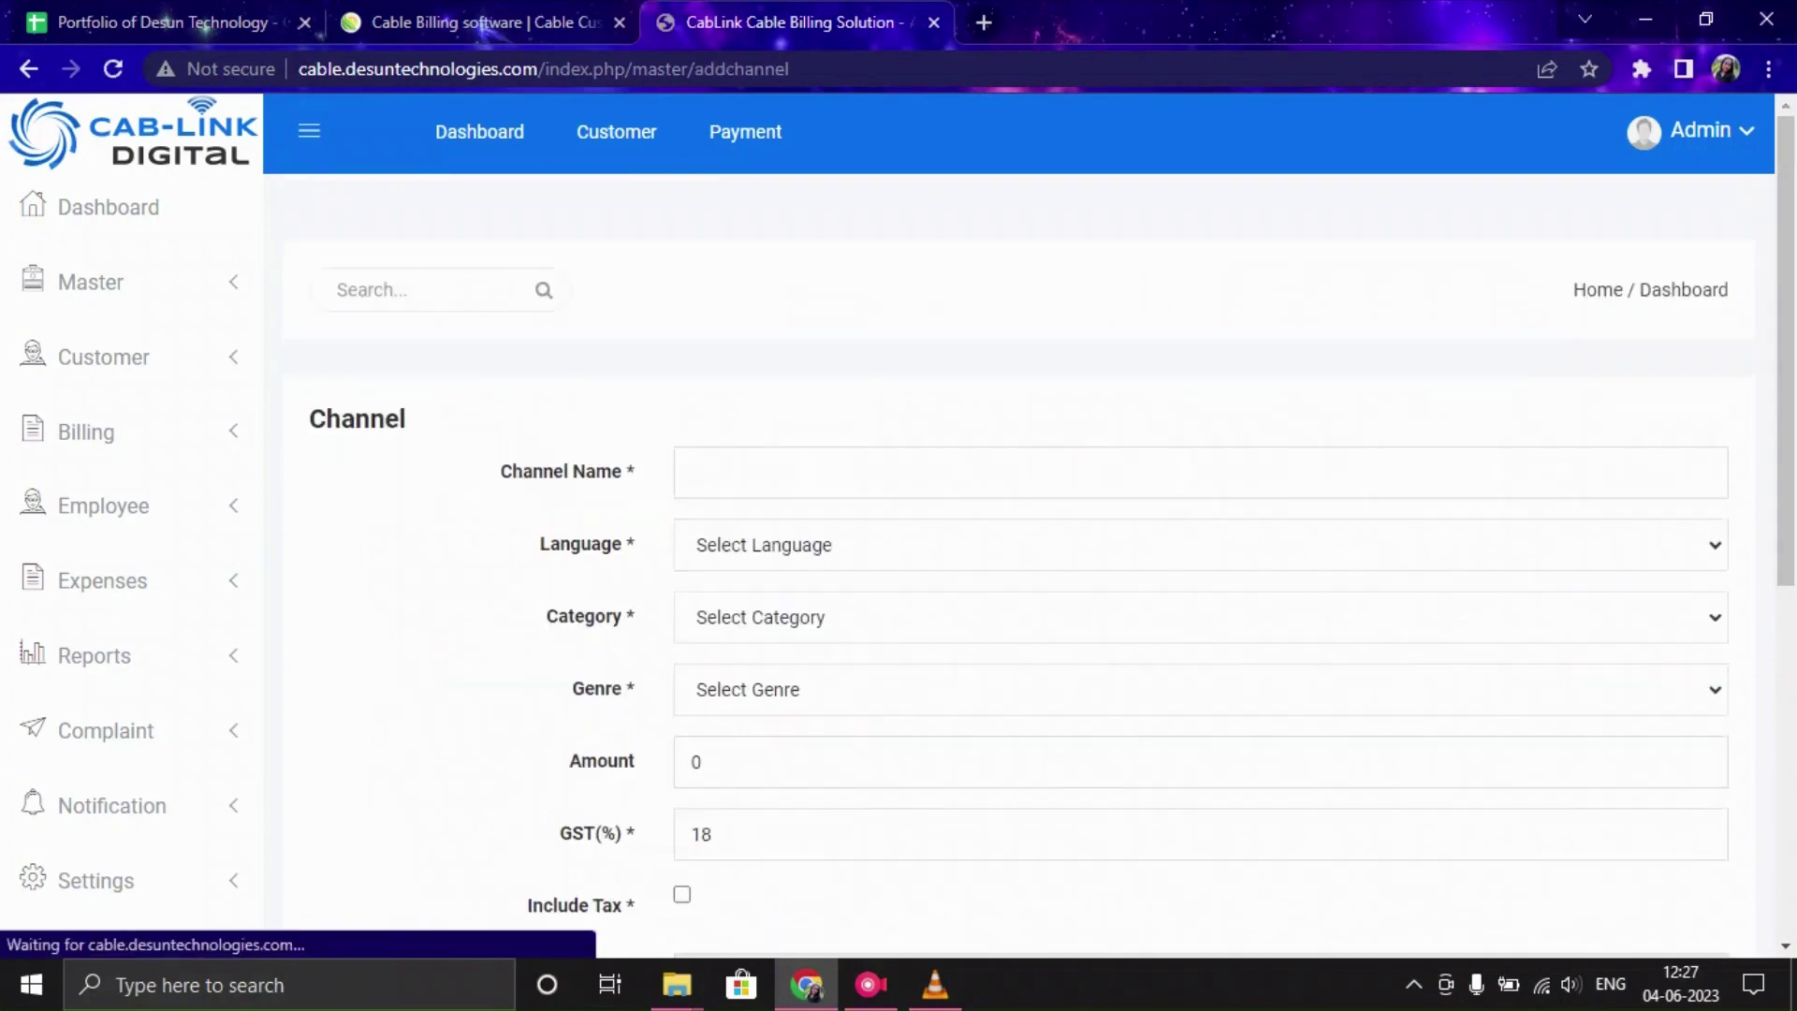
scroll(1029, 562, down, 2)
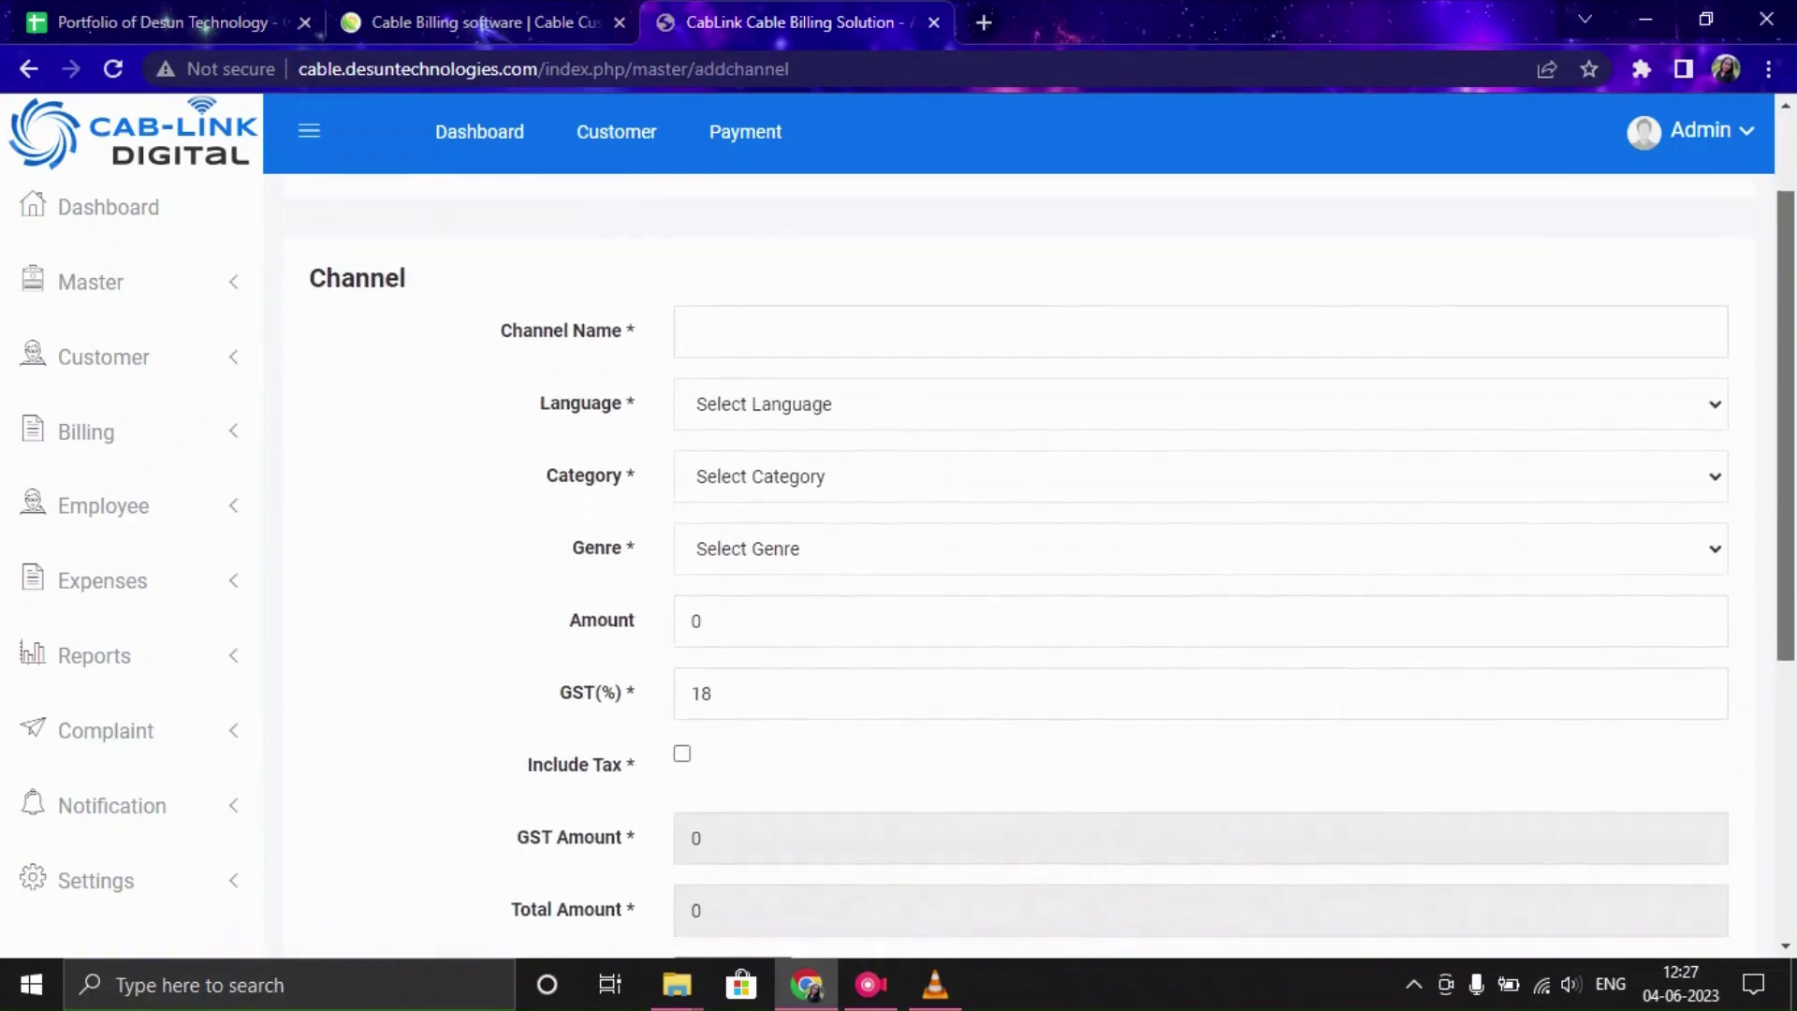
scroll(1030, 562, down, 1)
scroll(1030, 562, down, 1)
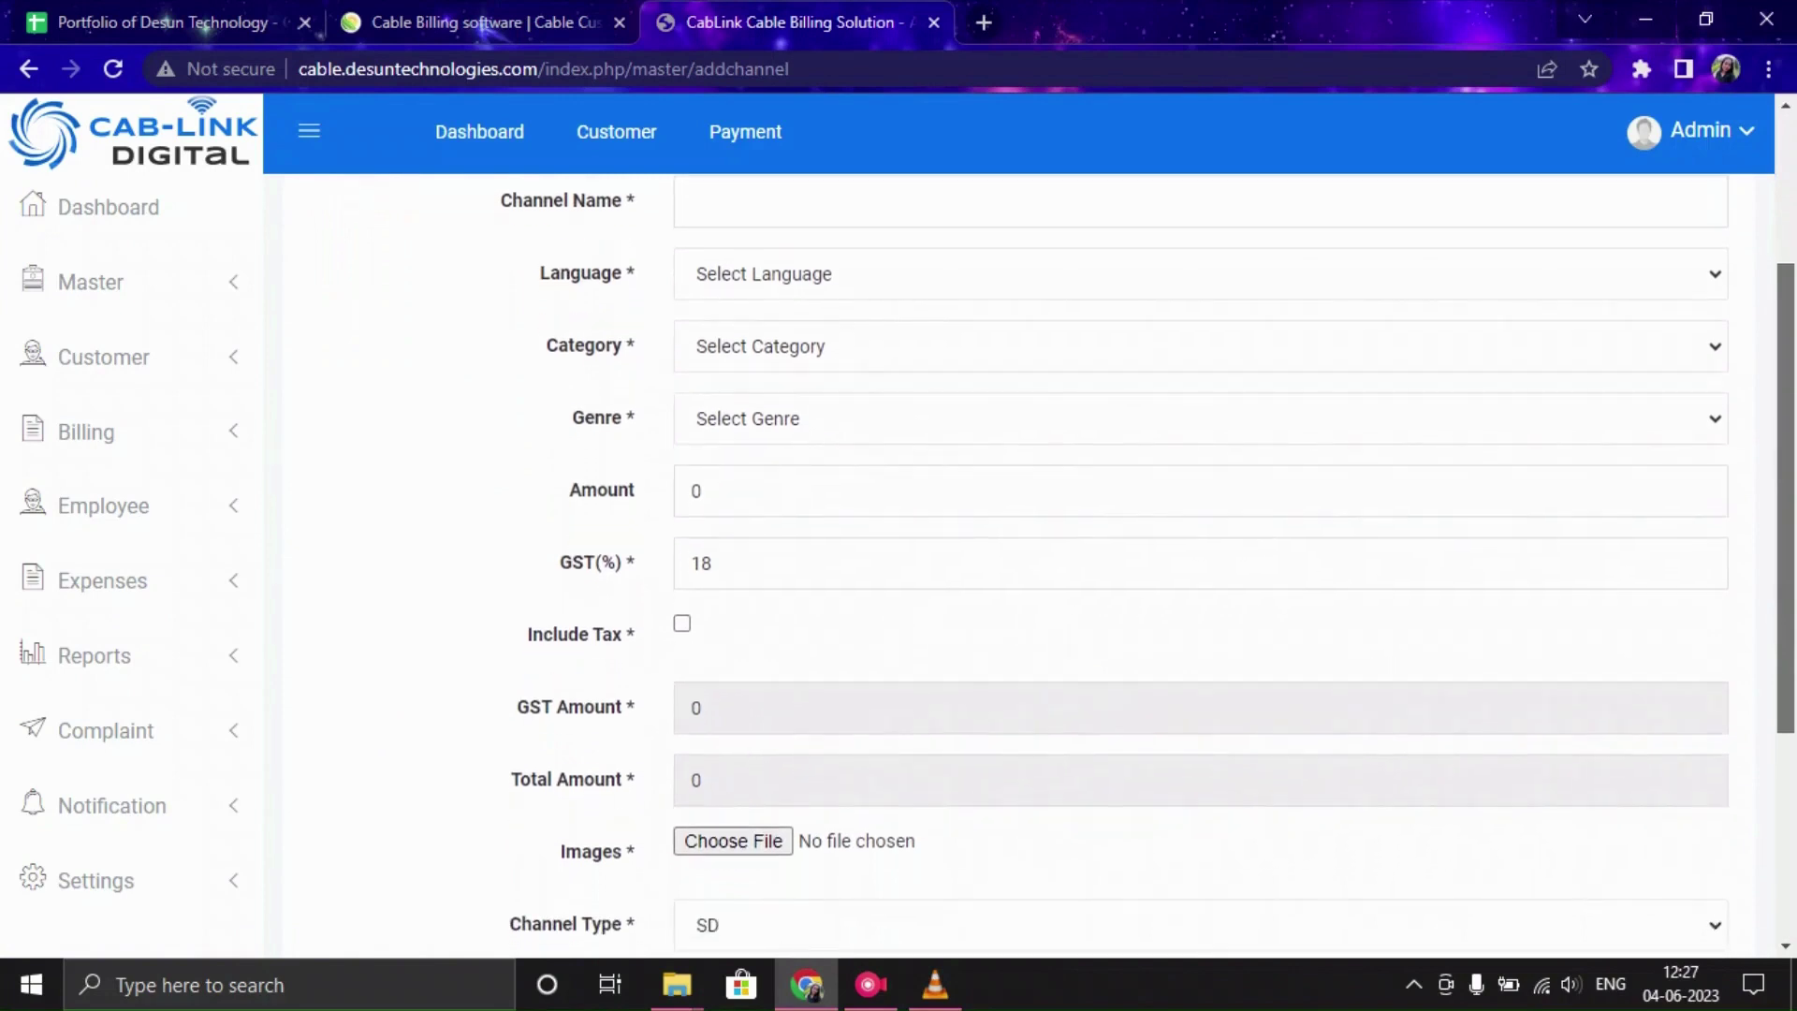
scroll(1029, 562, down, 1)
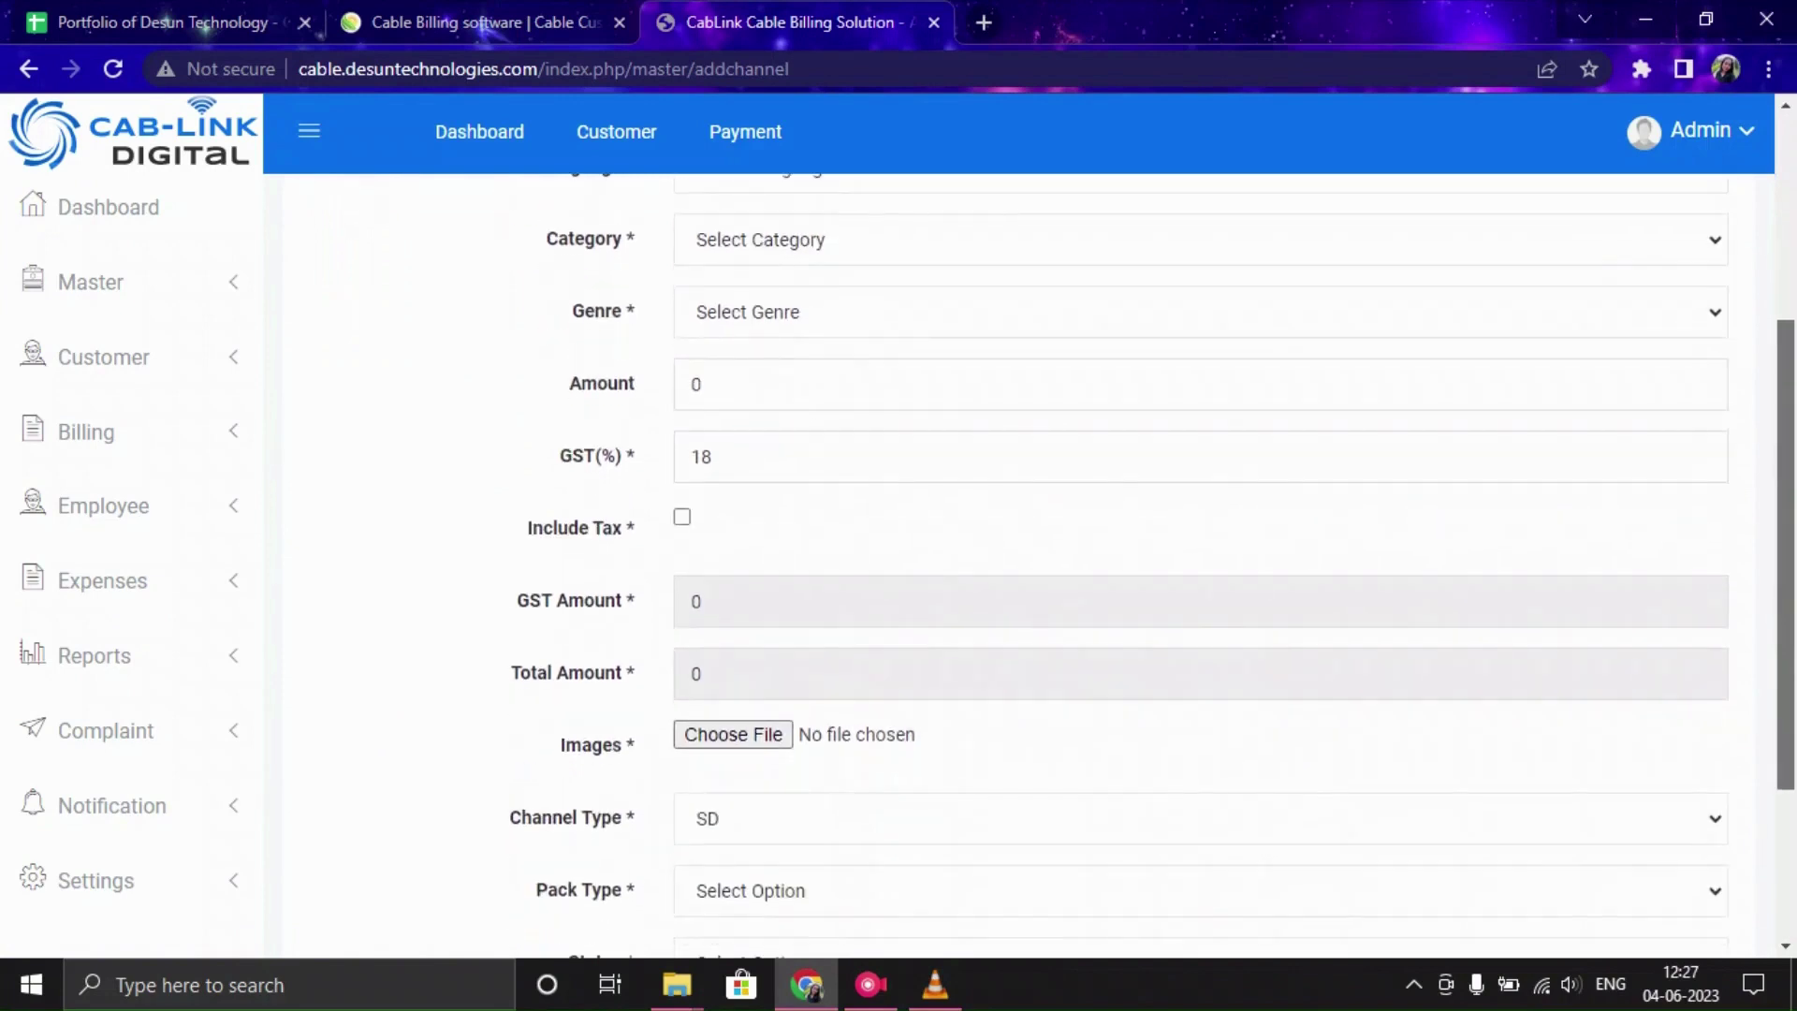
scroll(1029, 561, down, 2)
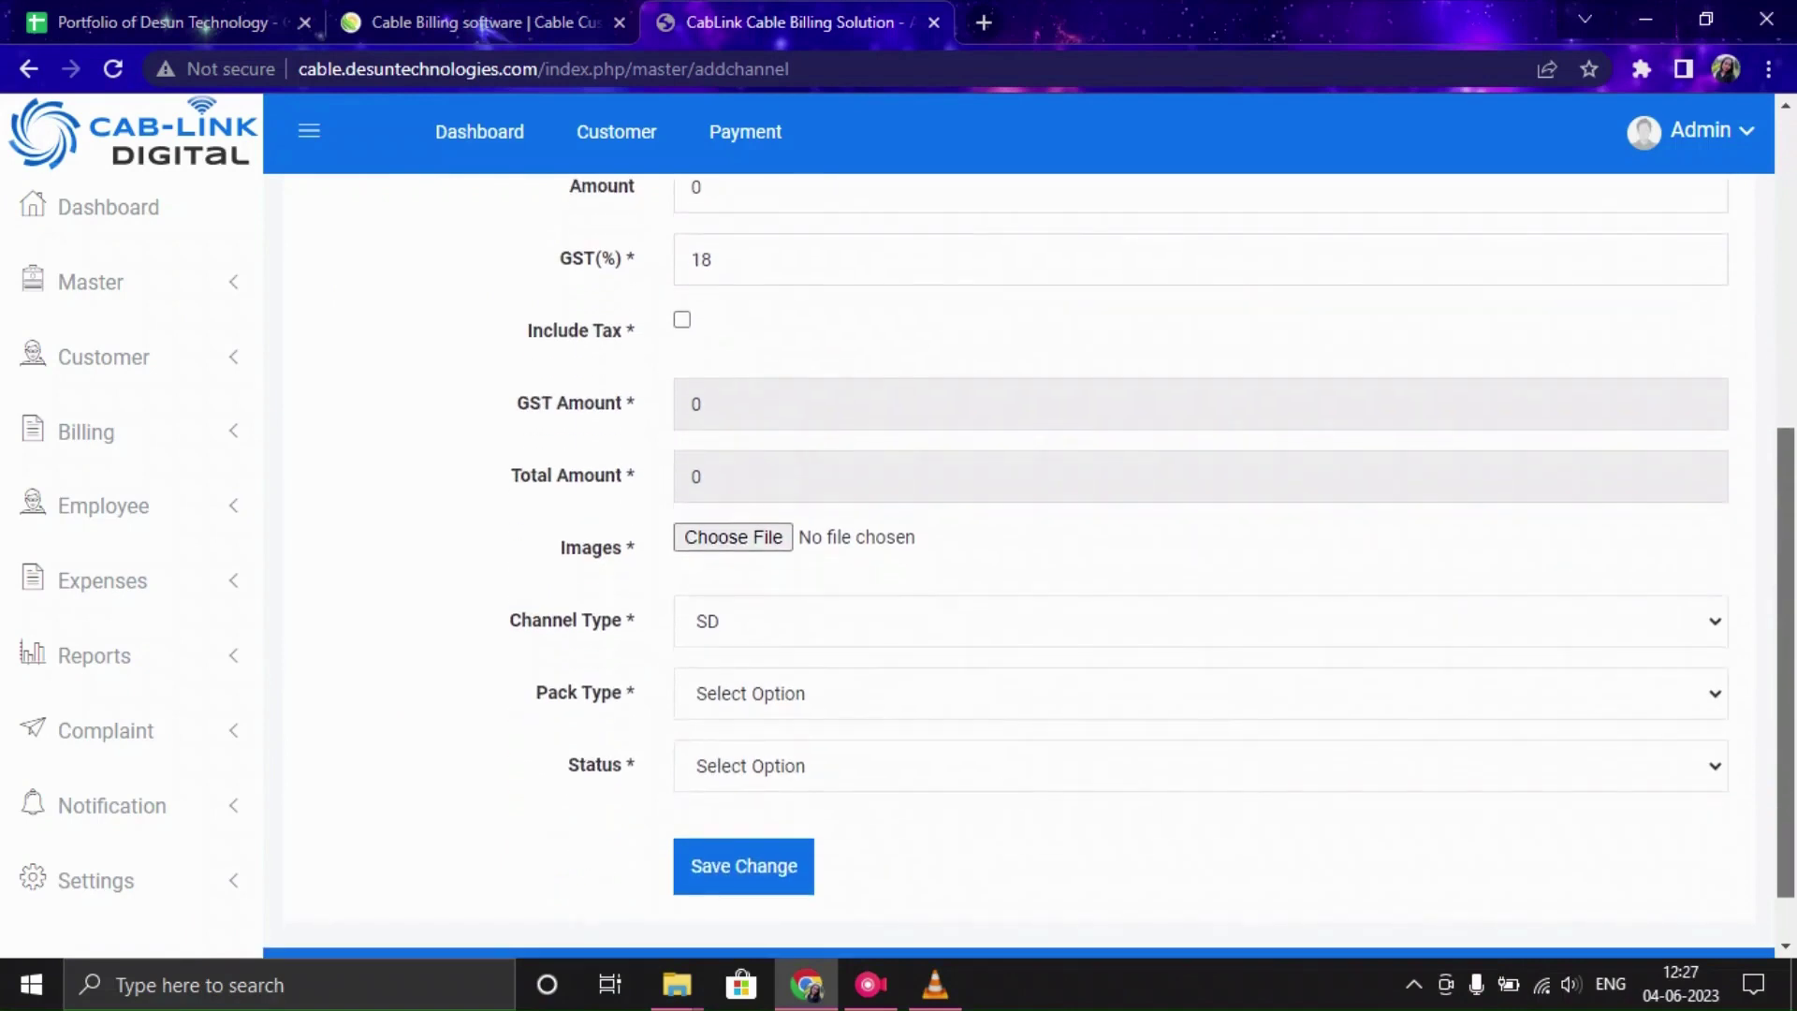
scroll(1030, 562, down, 1)
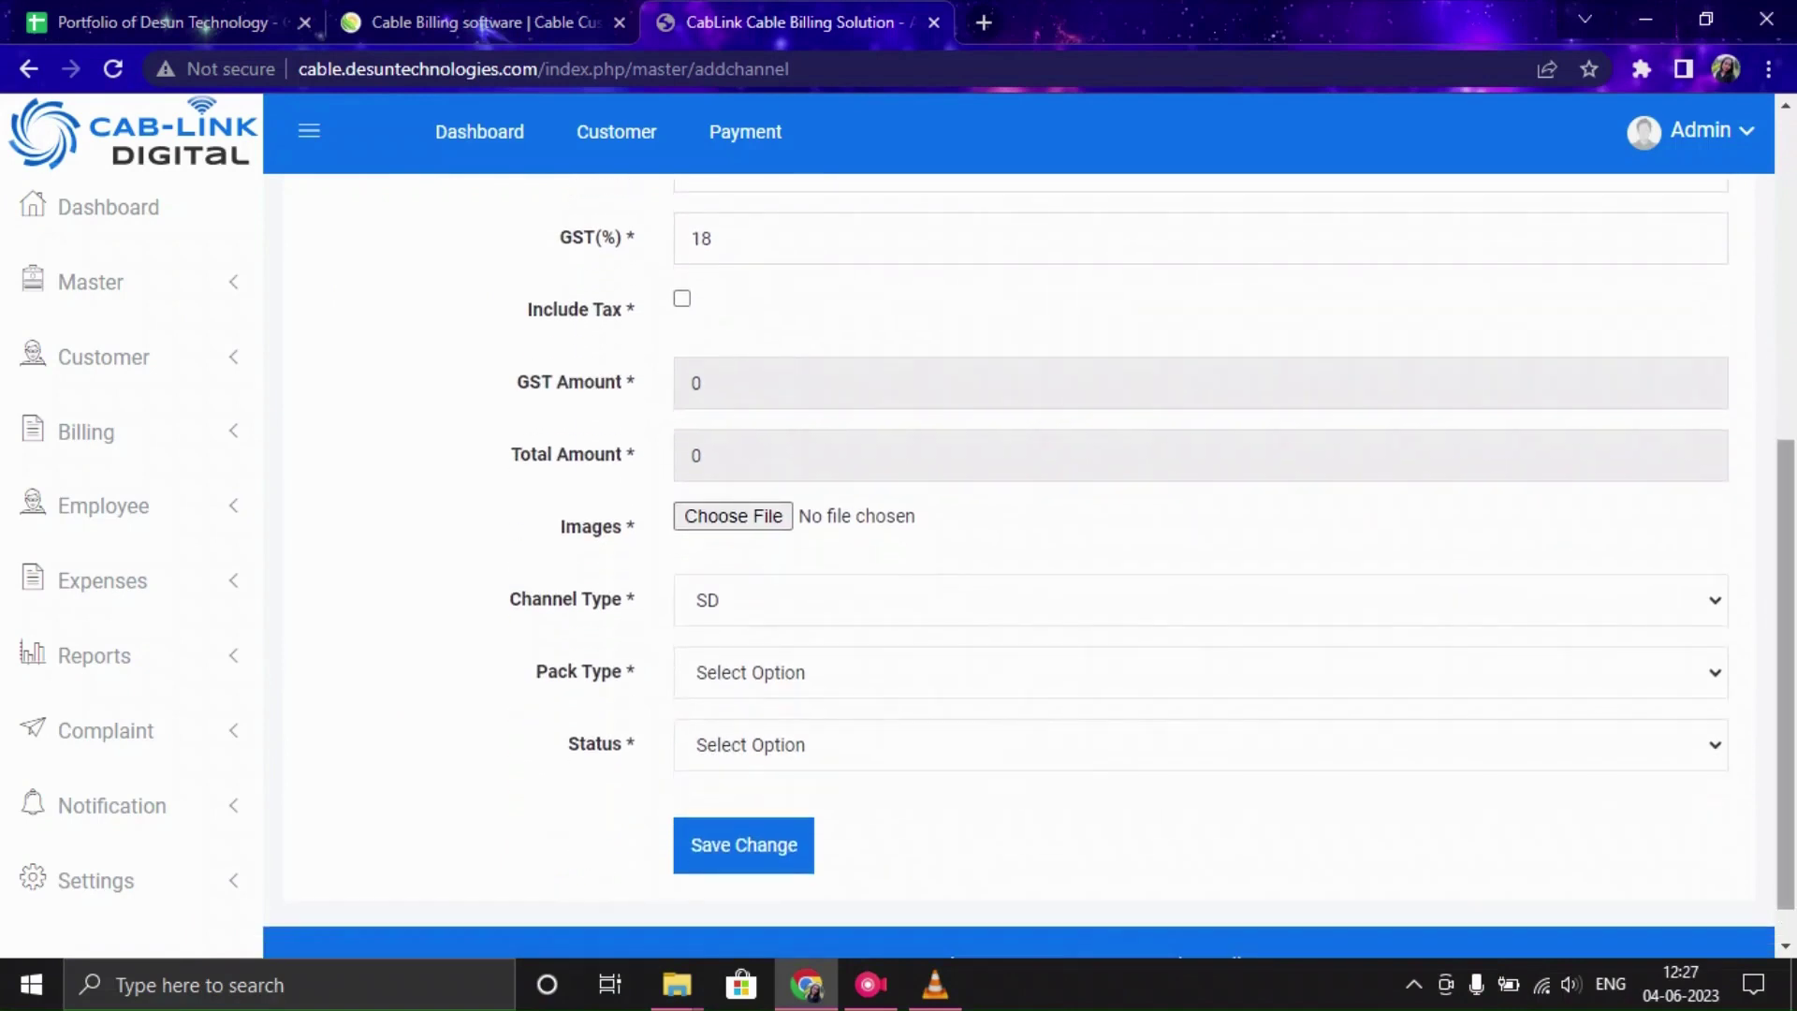
scroll(1030, 562, up, 1)
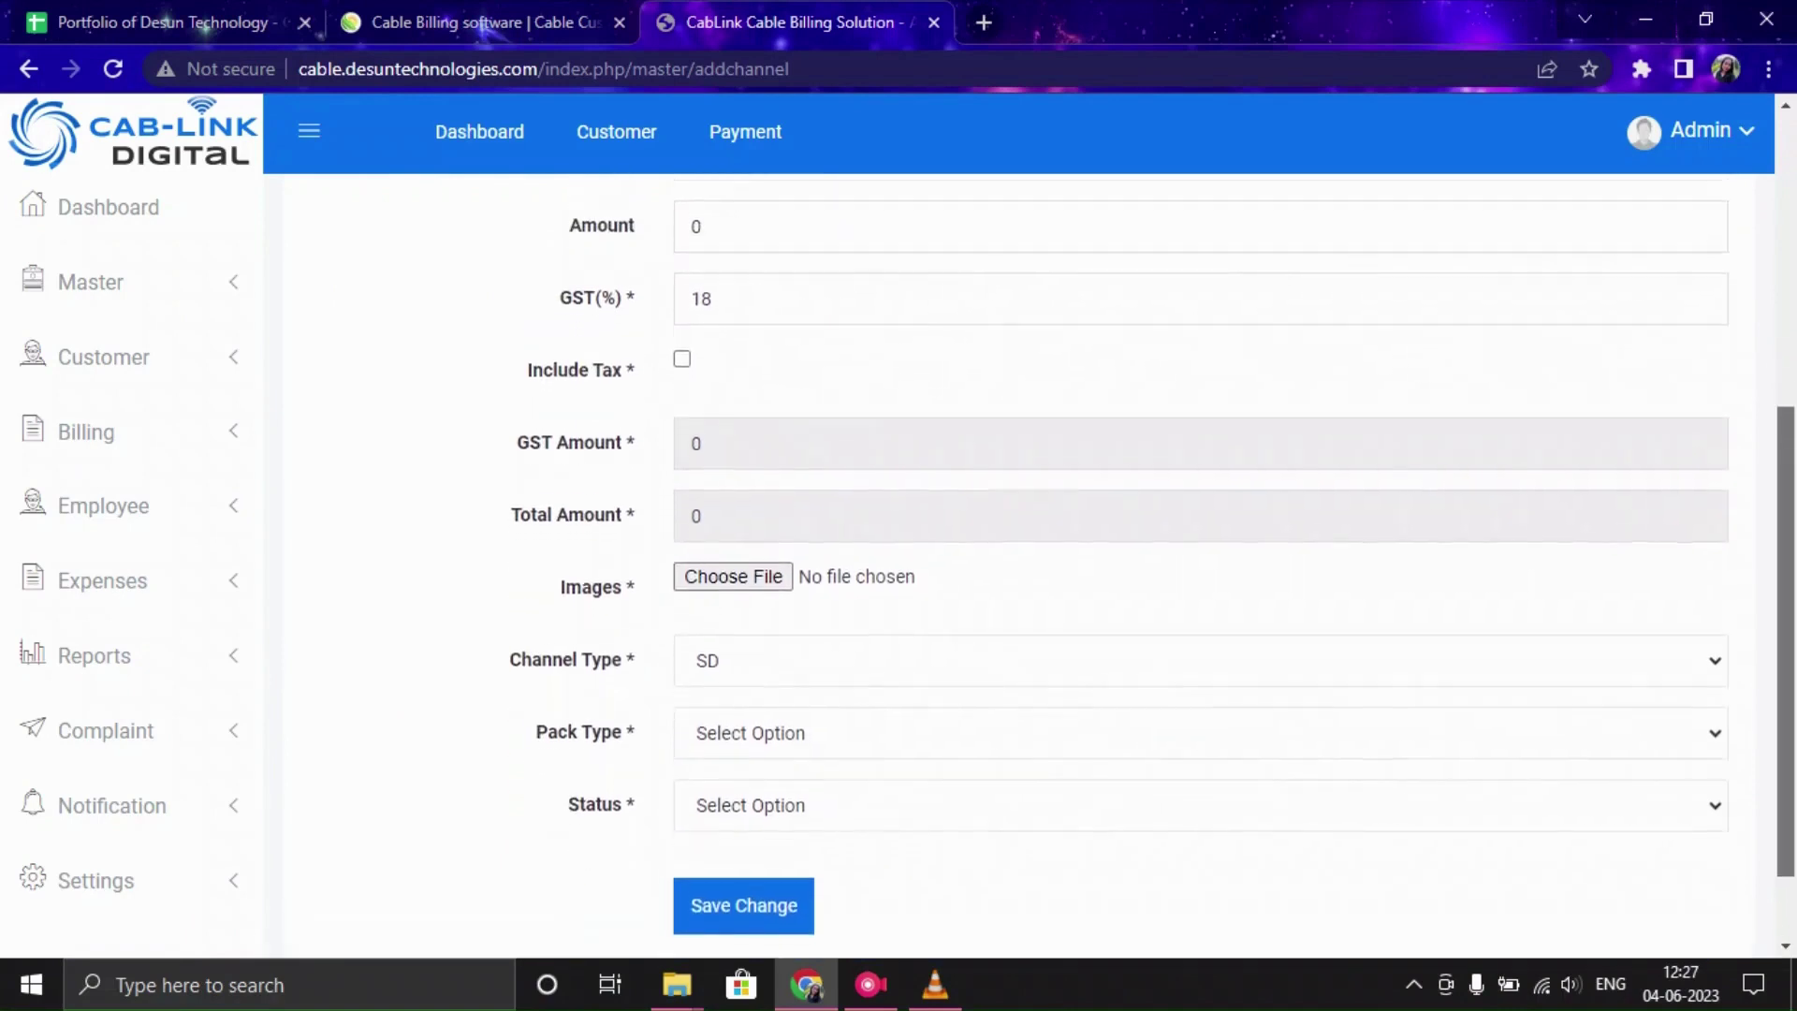
scroll(1029, 562, down, 1)
scroll(1030, 561, up, 6)
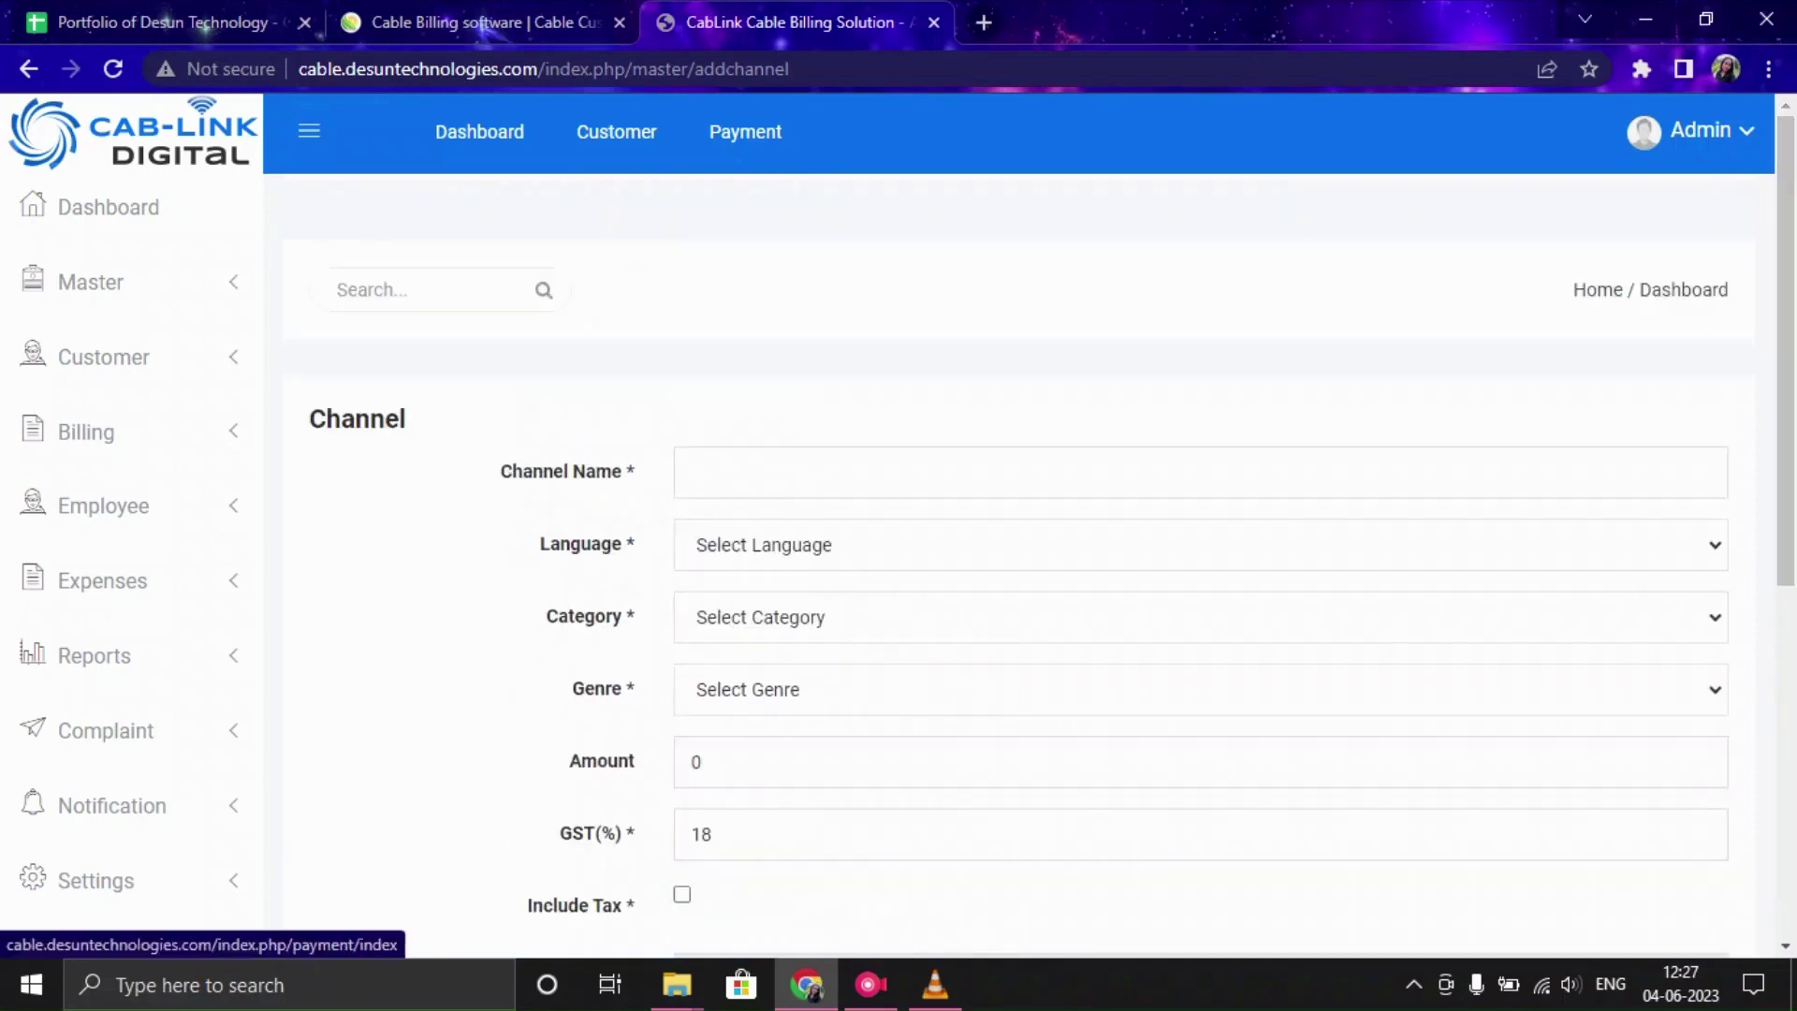
click(29, 68)
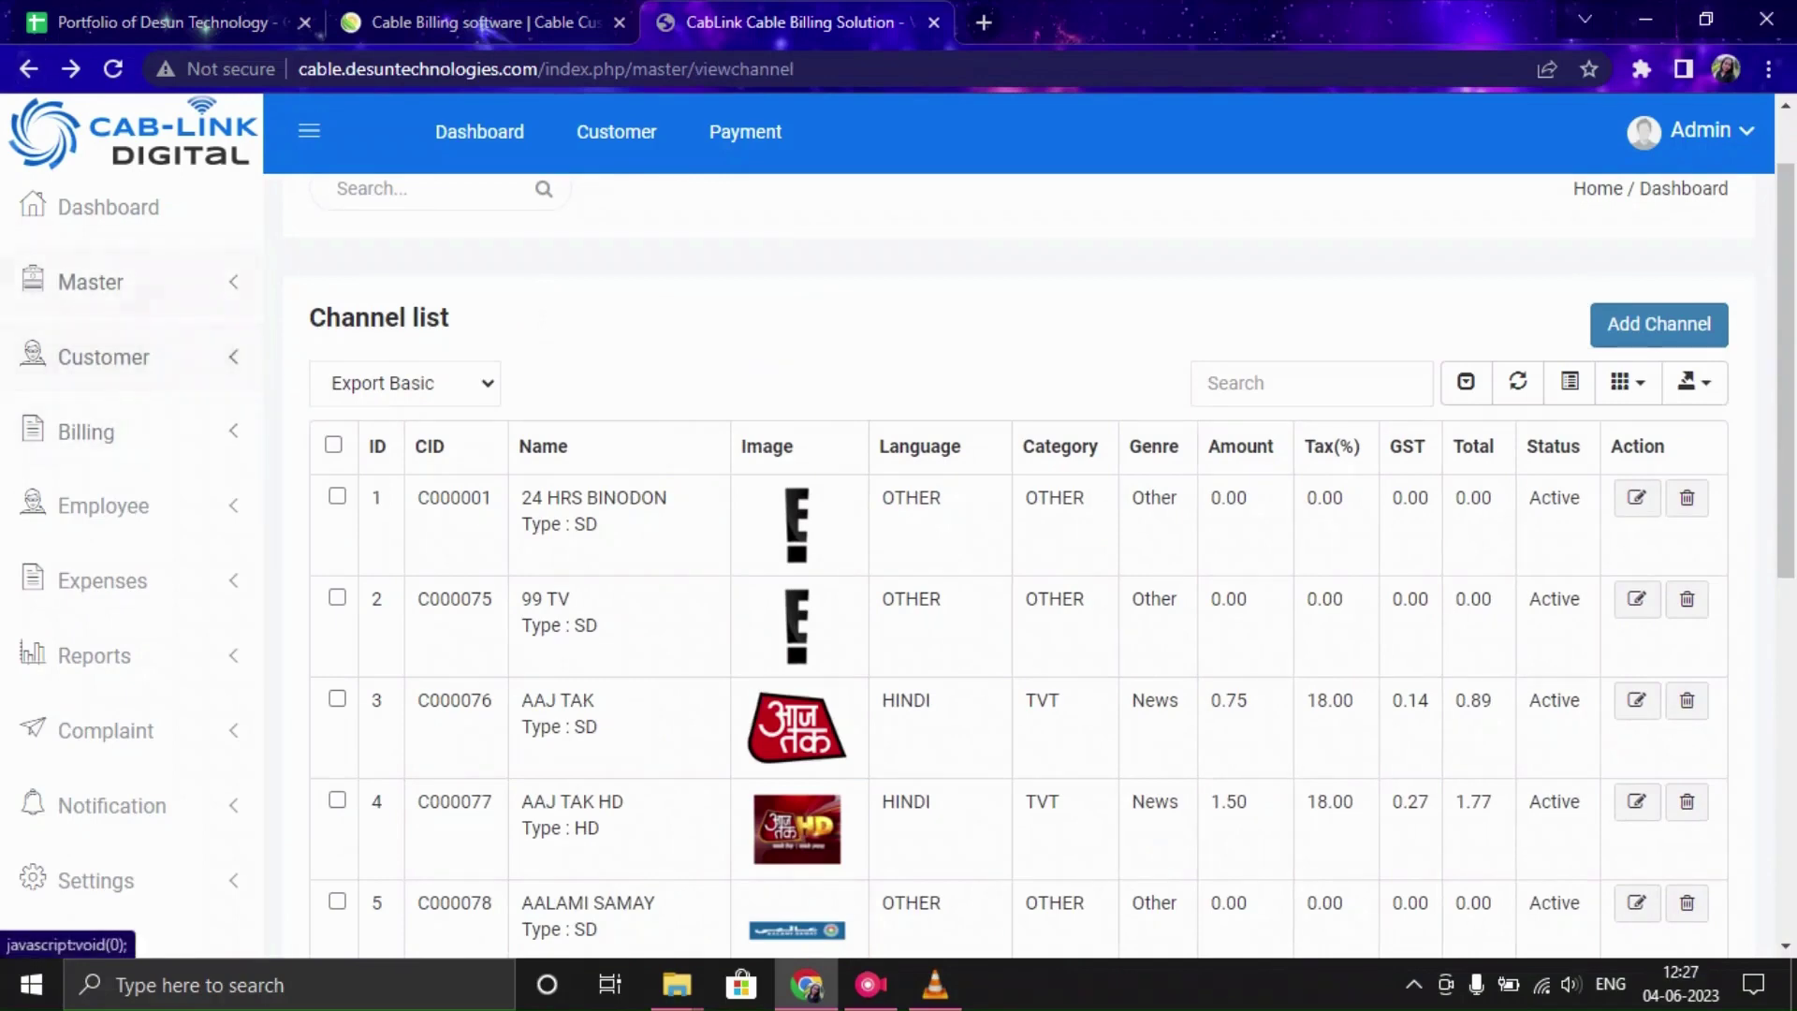
Open the Package list from Master, scroll it, and open the blank Add Package form
click(90, 282)
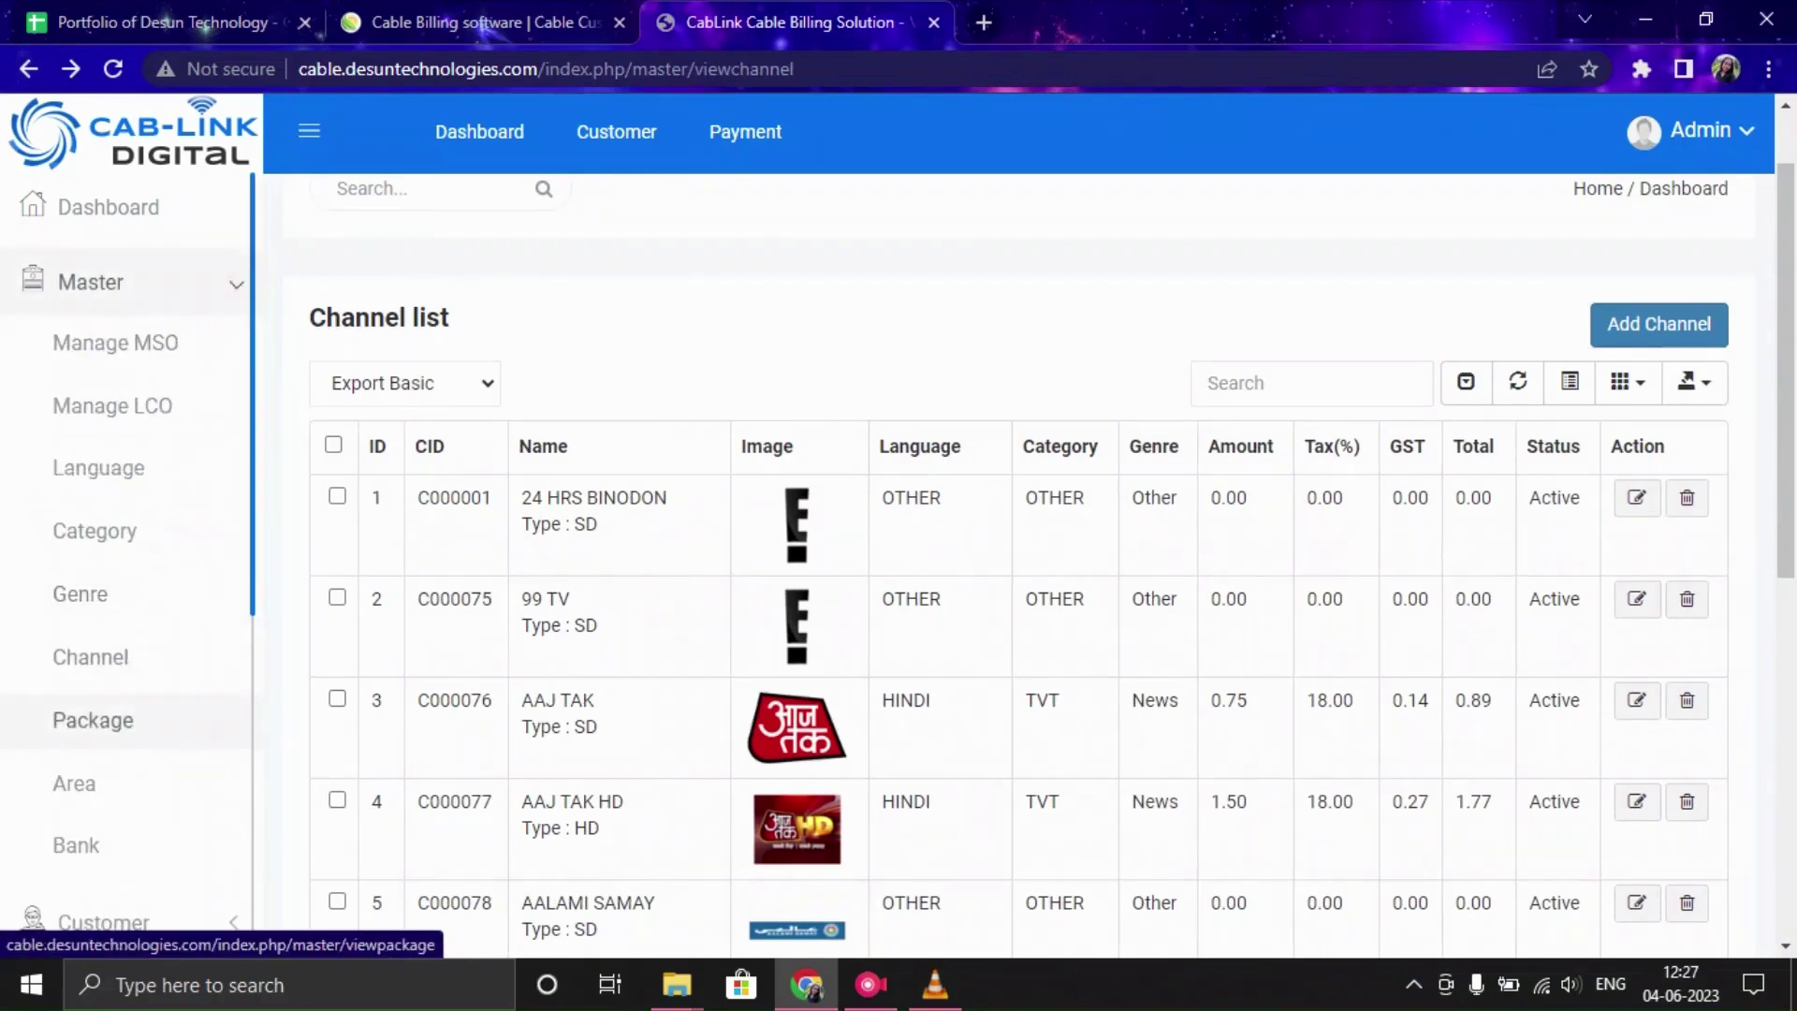
click(93, 720)
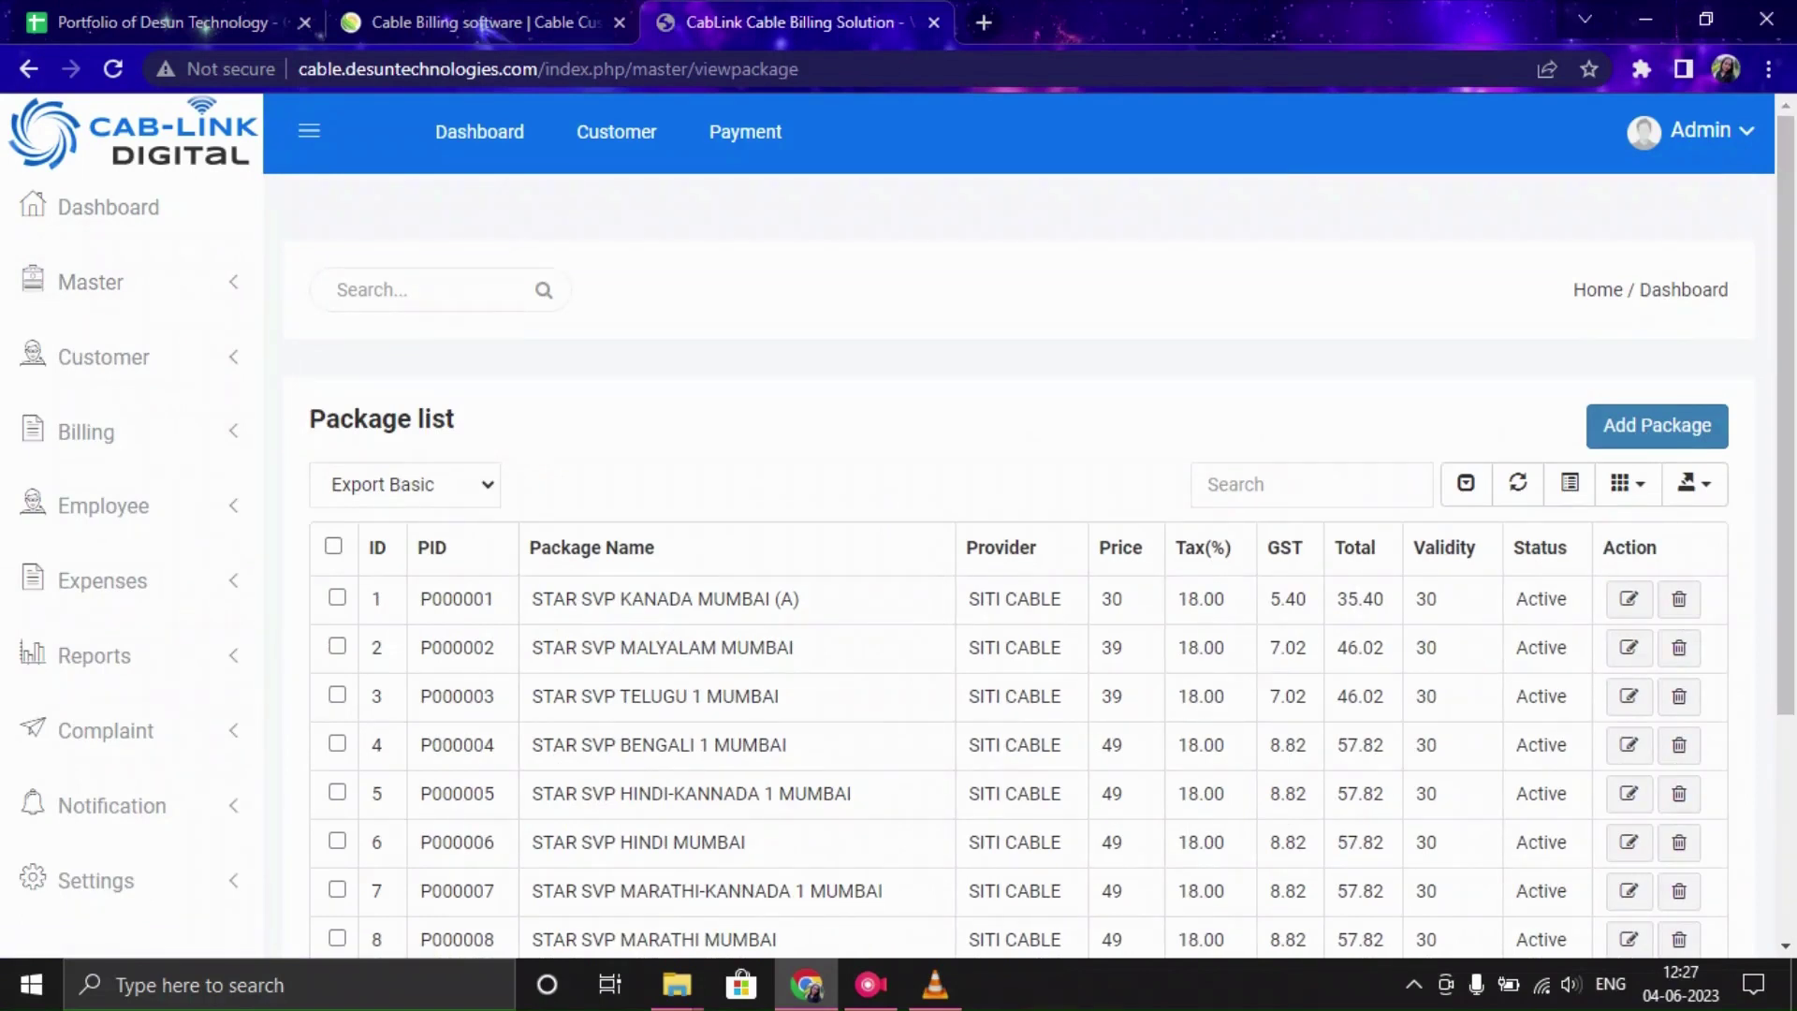
drag(1786, 416, 1786, 565)
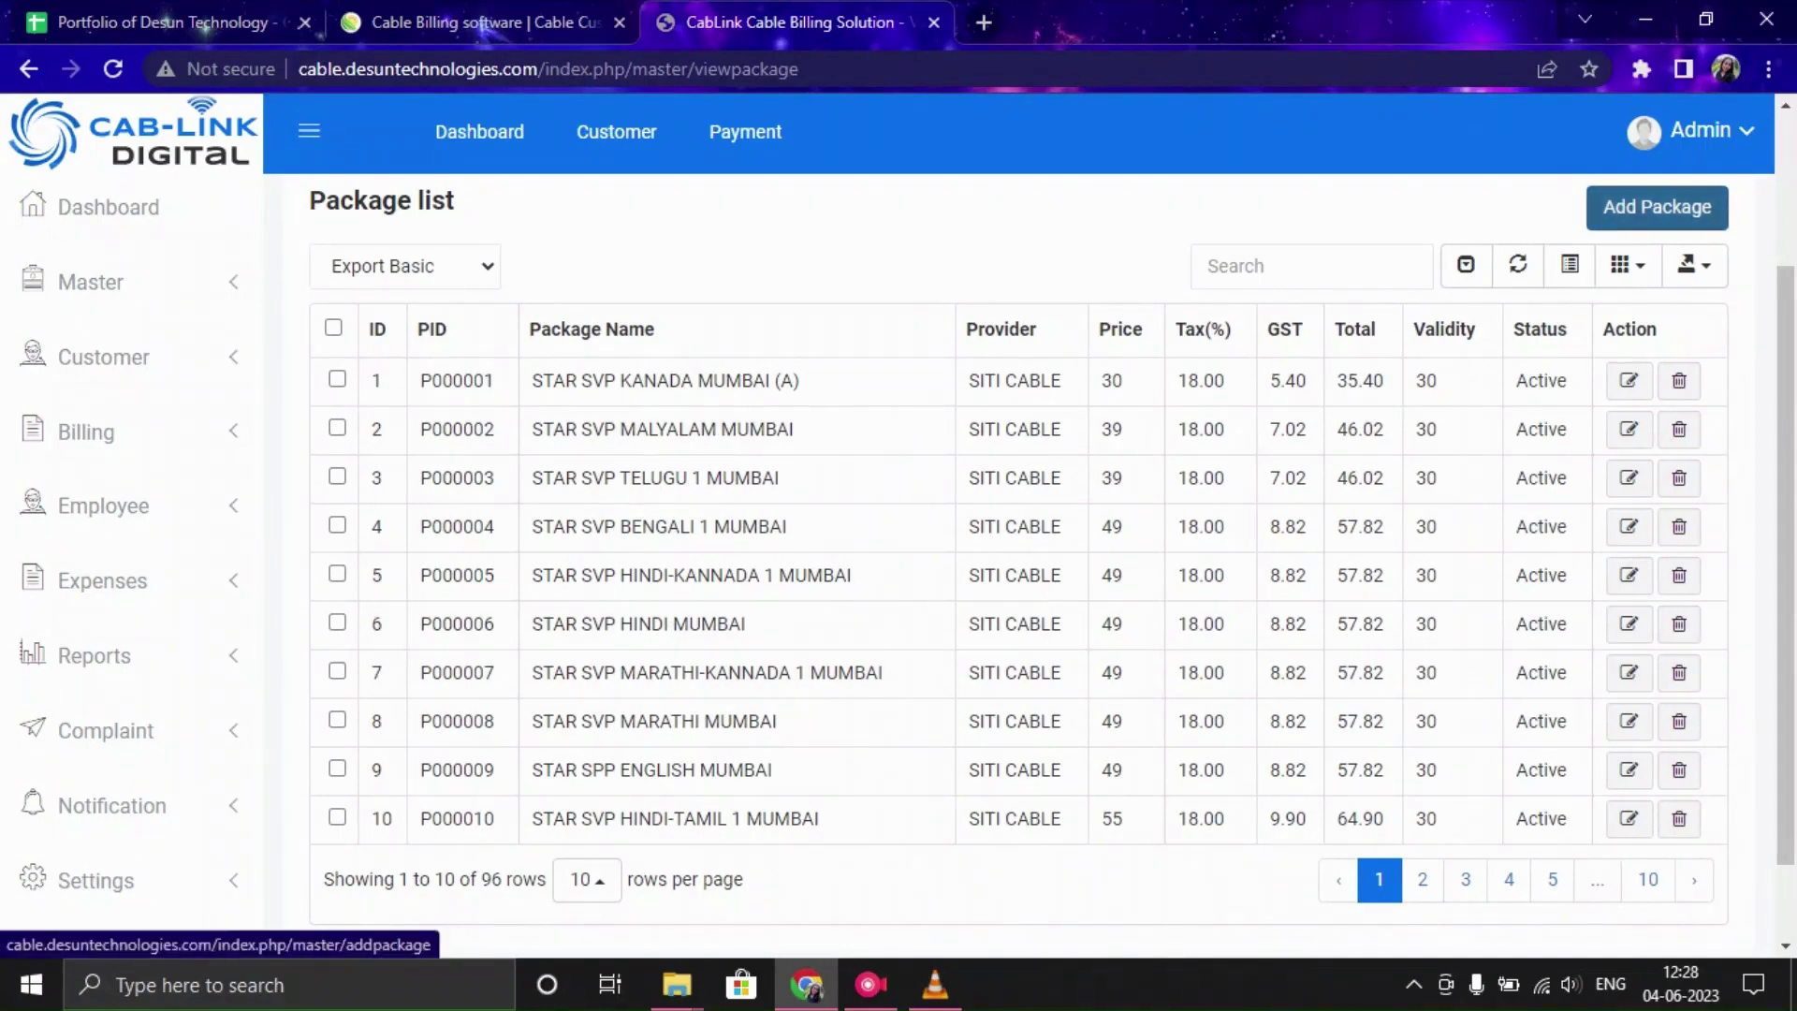
click(1657, 207)
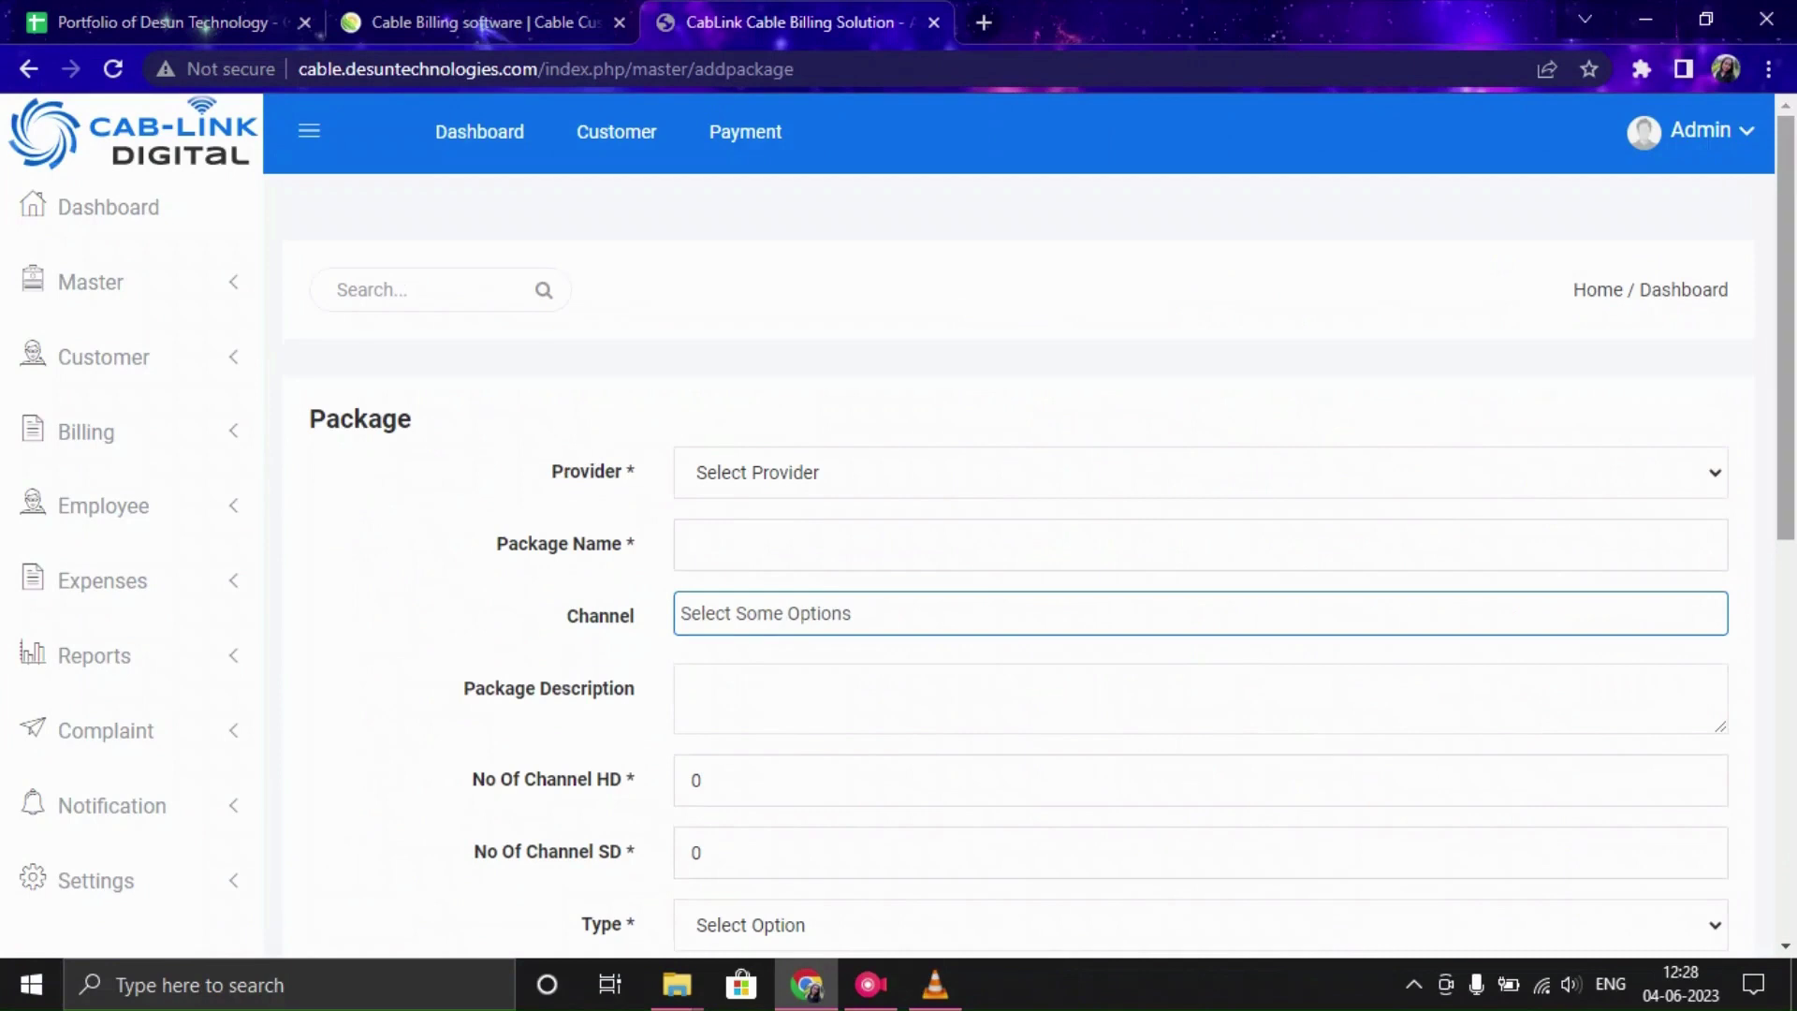
Scroll the package form from Provider to Status, then return unsaved to the 96-package list
scroll(1053, 534, down, 2)
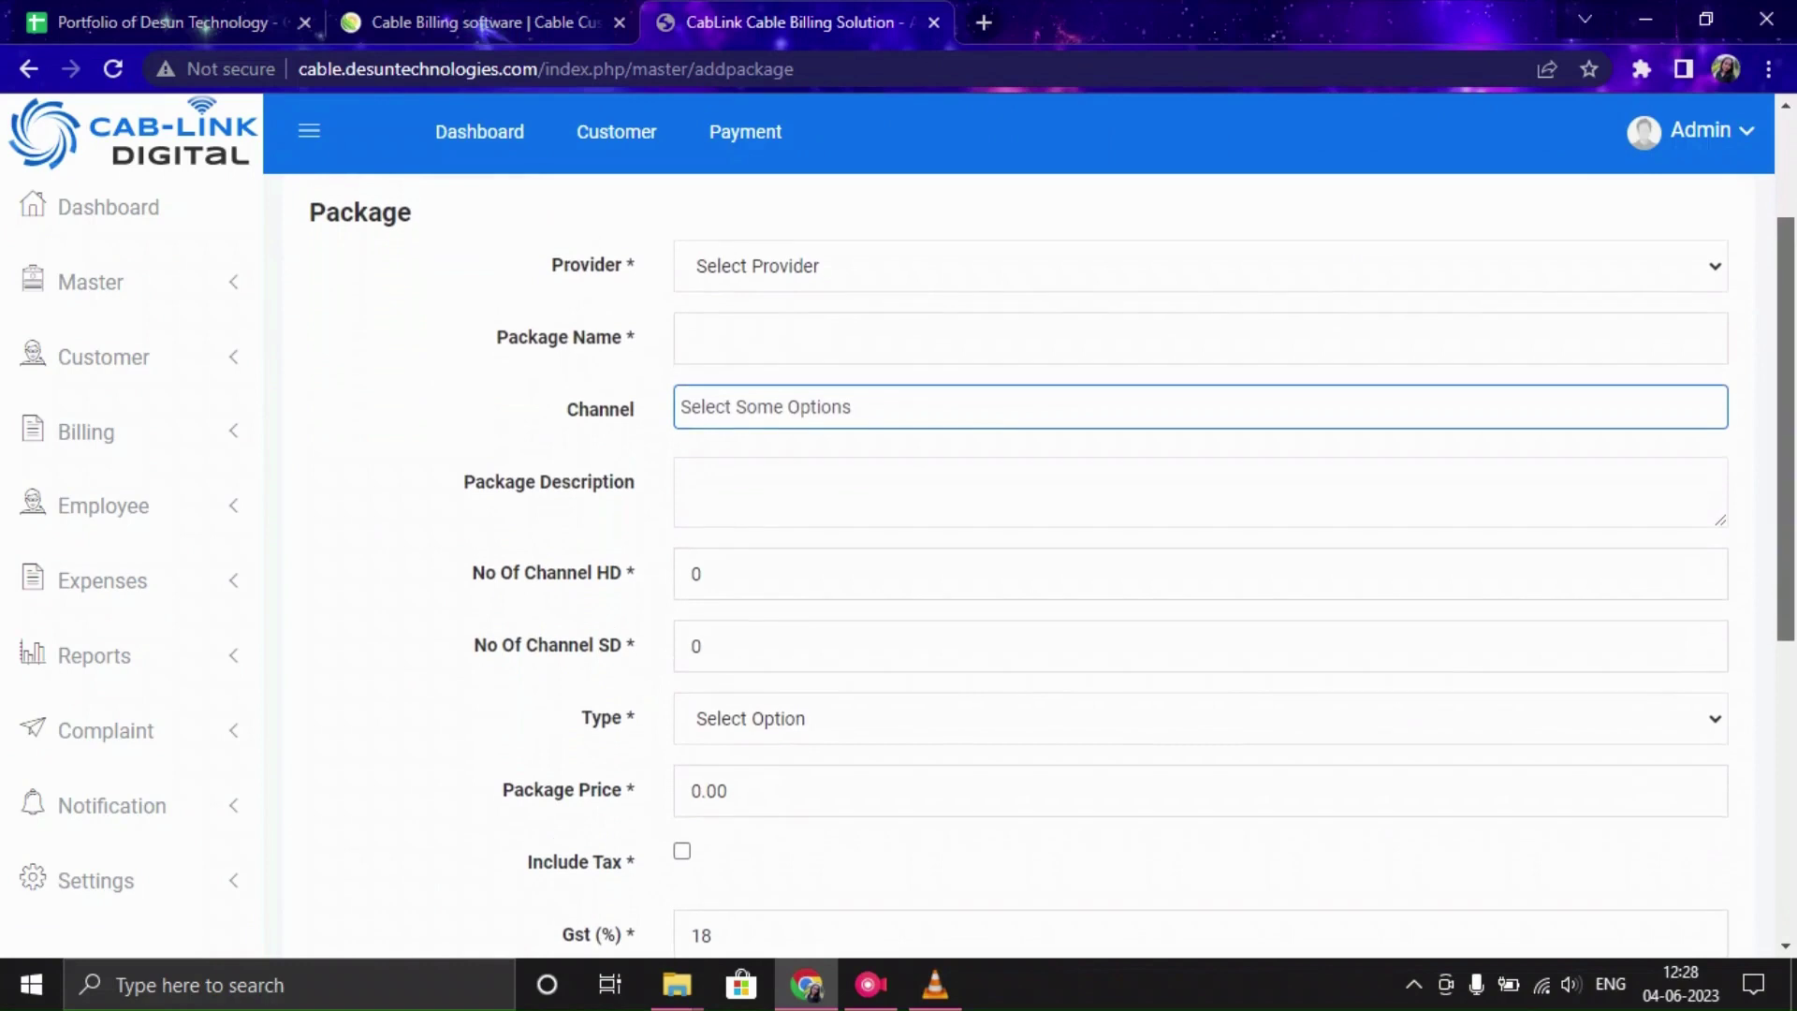
scroll(1053, 571, down, 1)
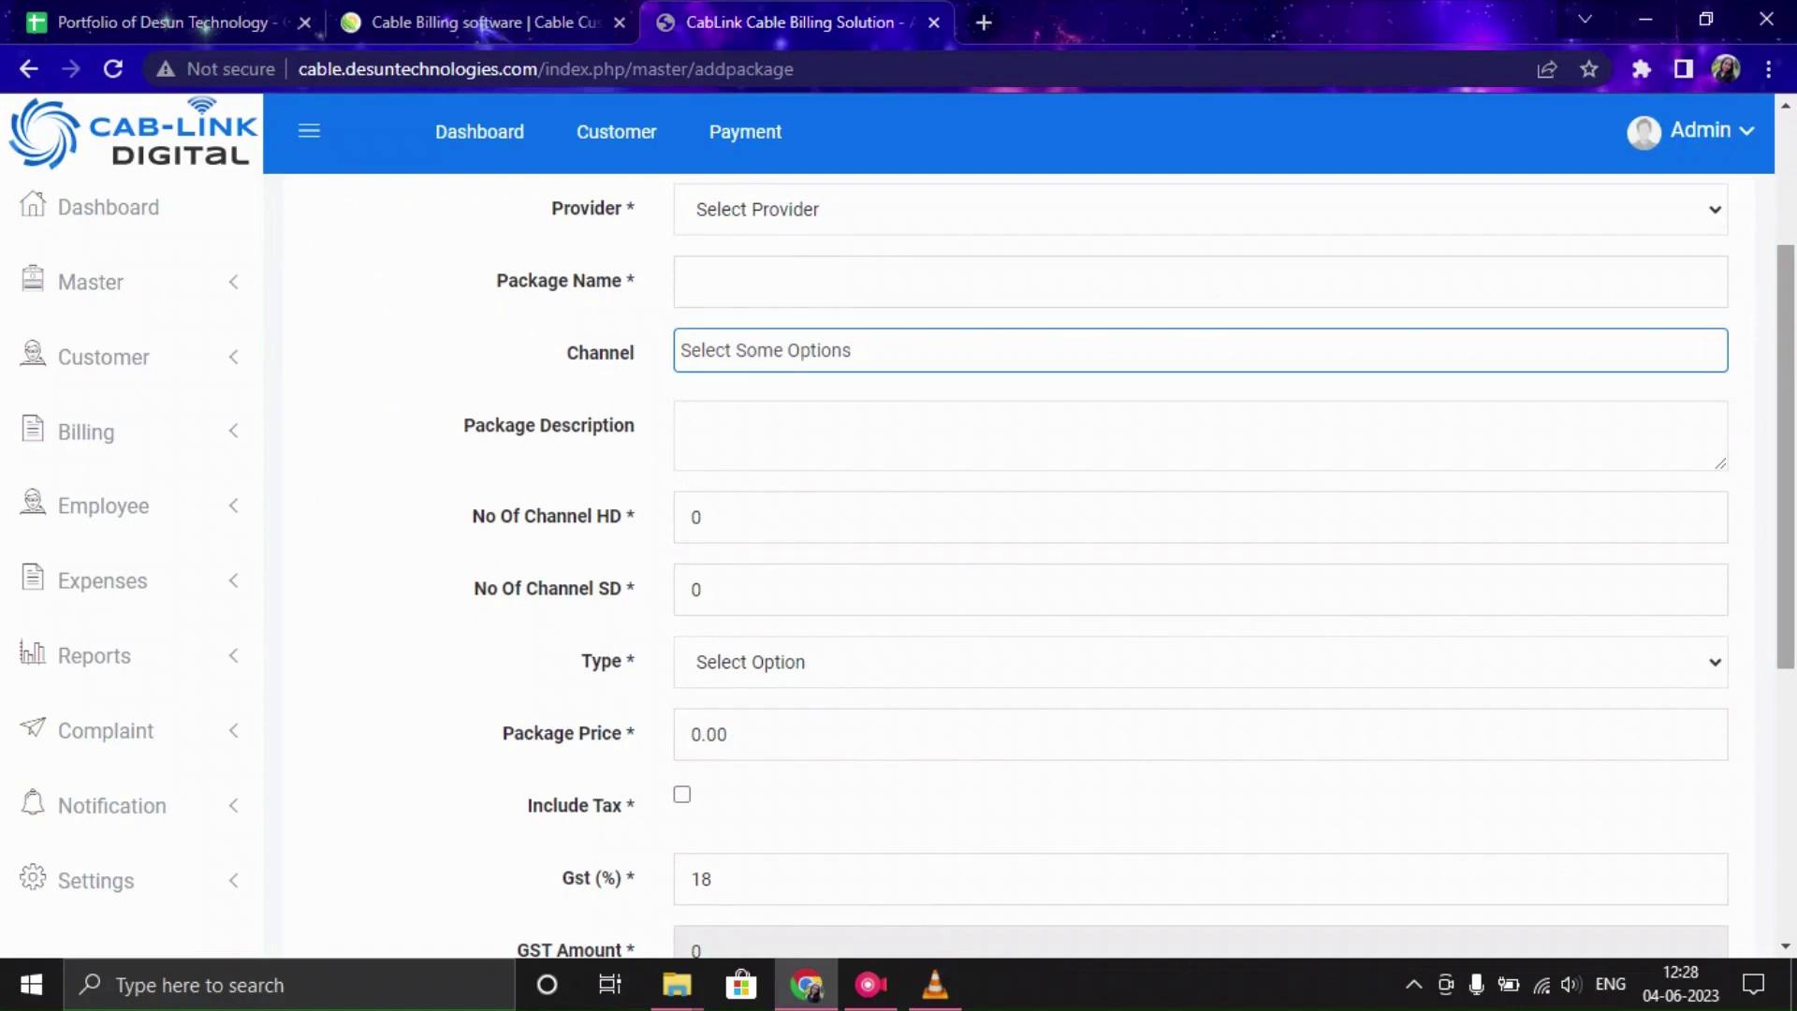
scroll(1030, 562, down, 4)
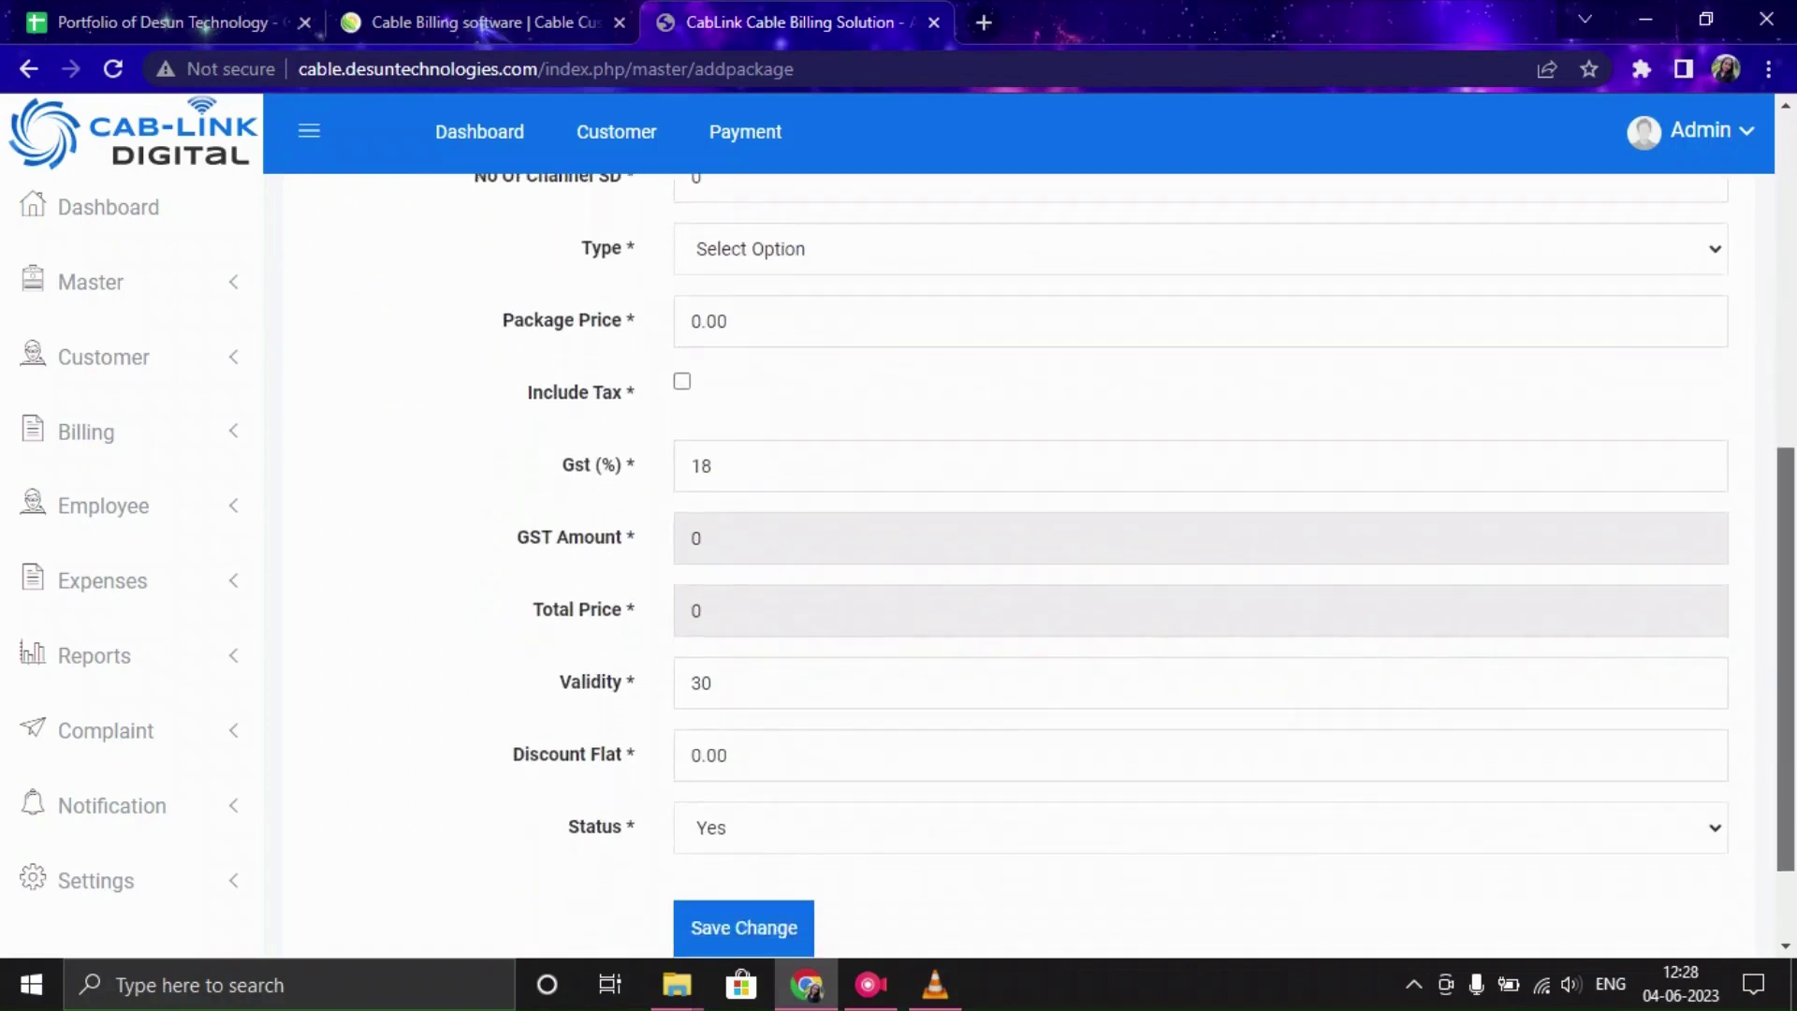
scroll(1030, 562, up, 4)
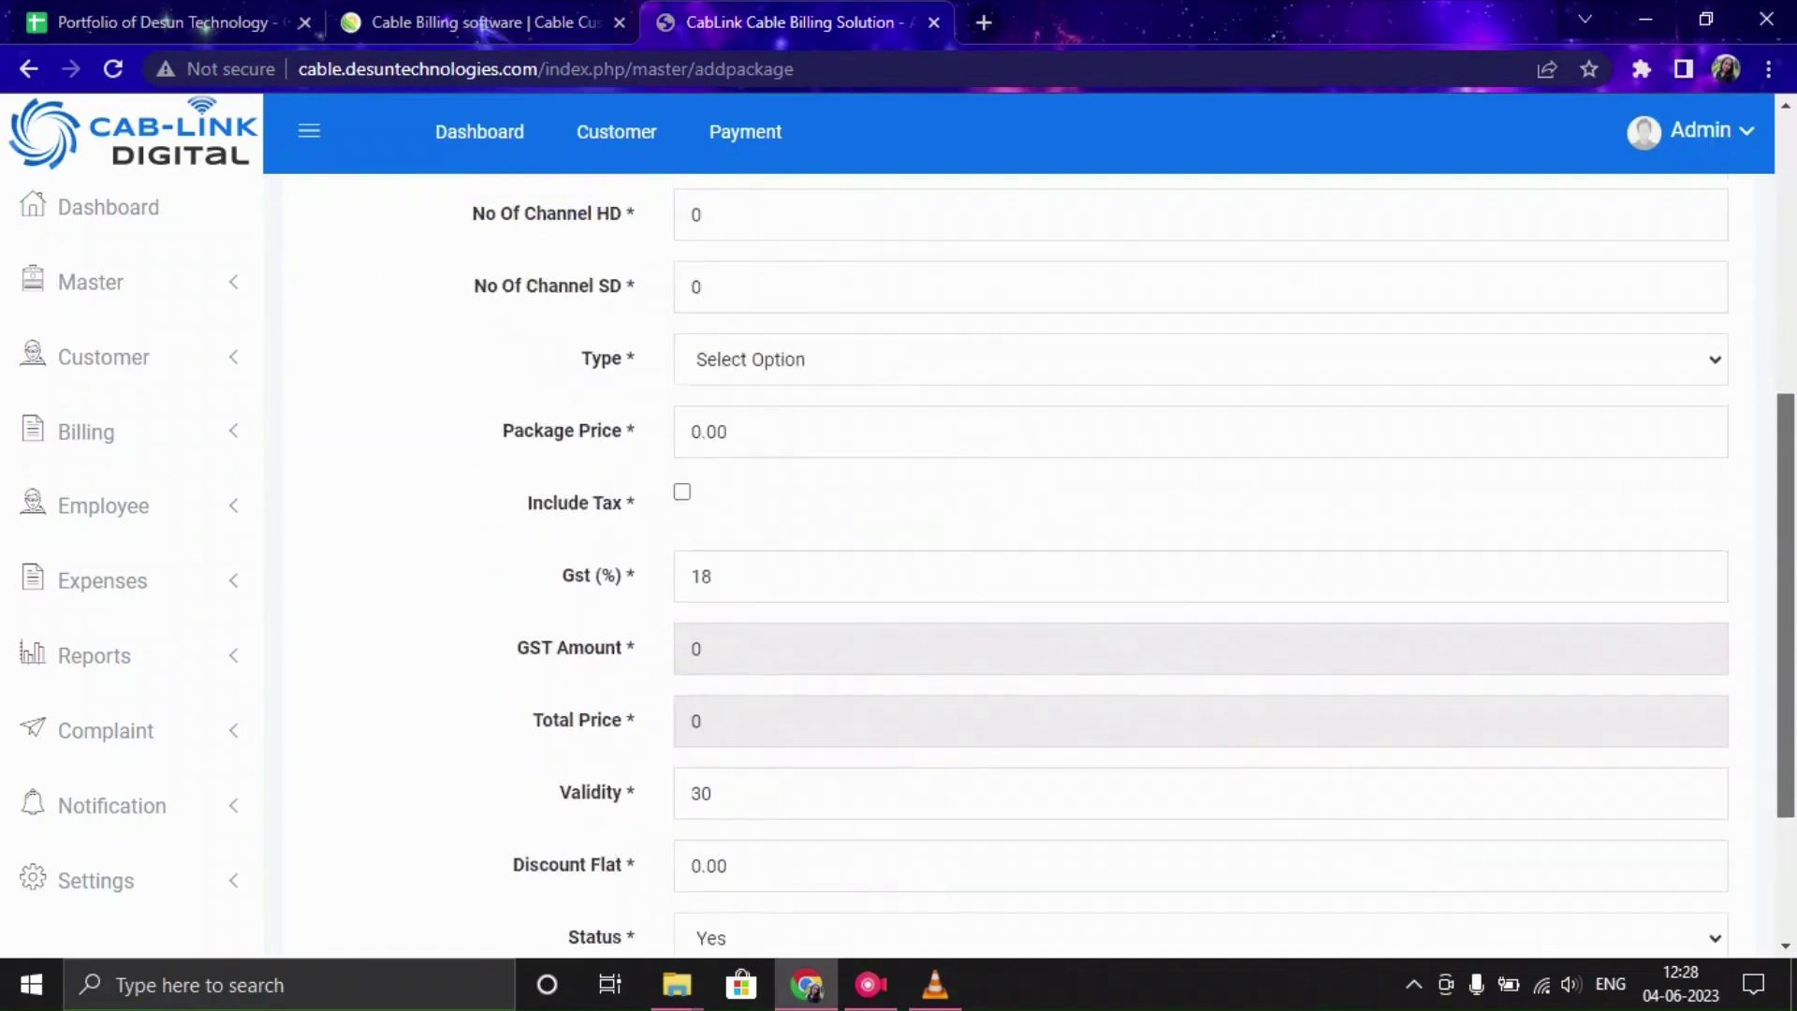
scroll(1030, 561, down, 3)
scroll(1030, 562, up, 6)
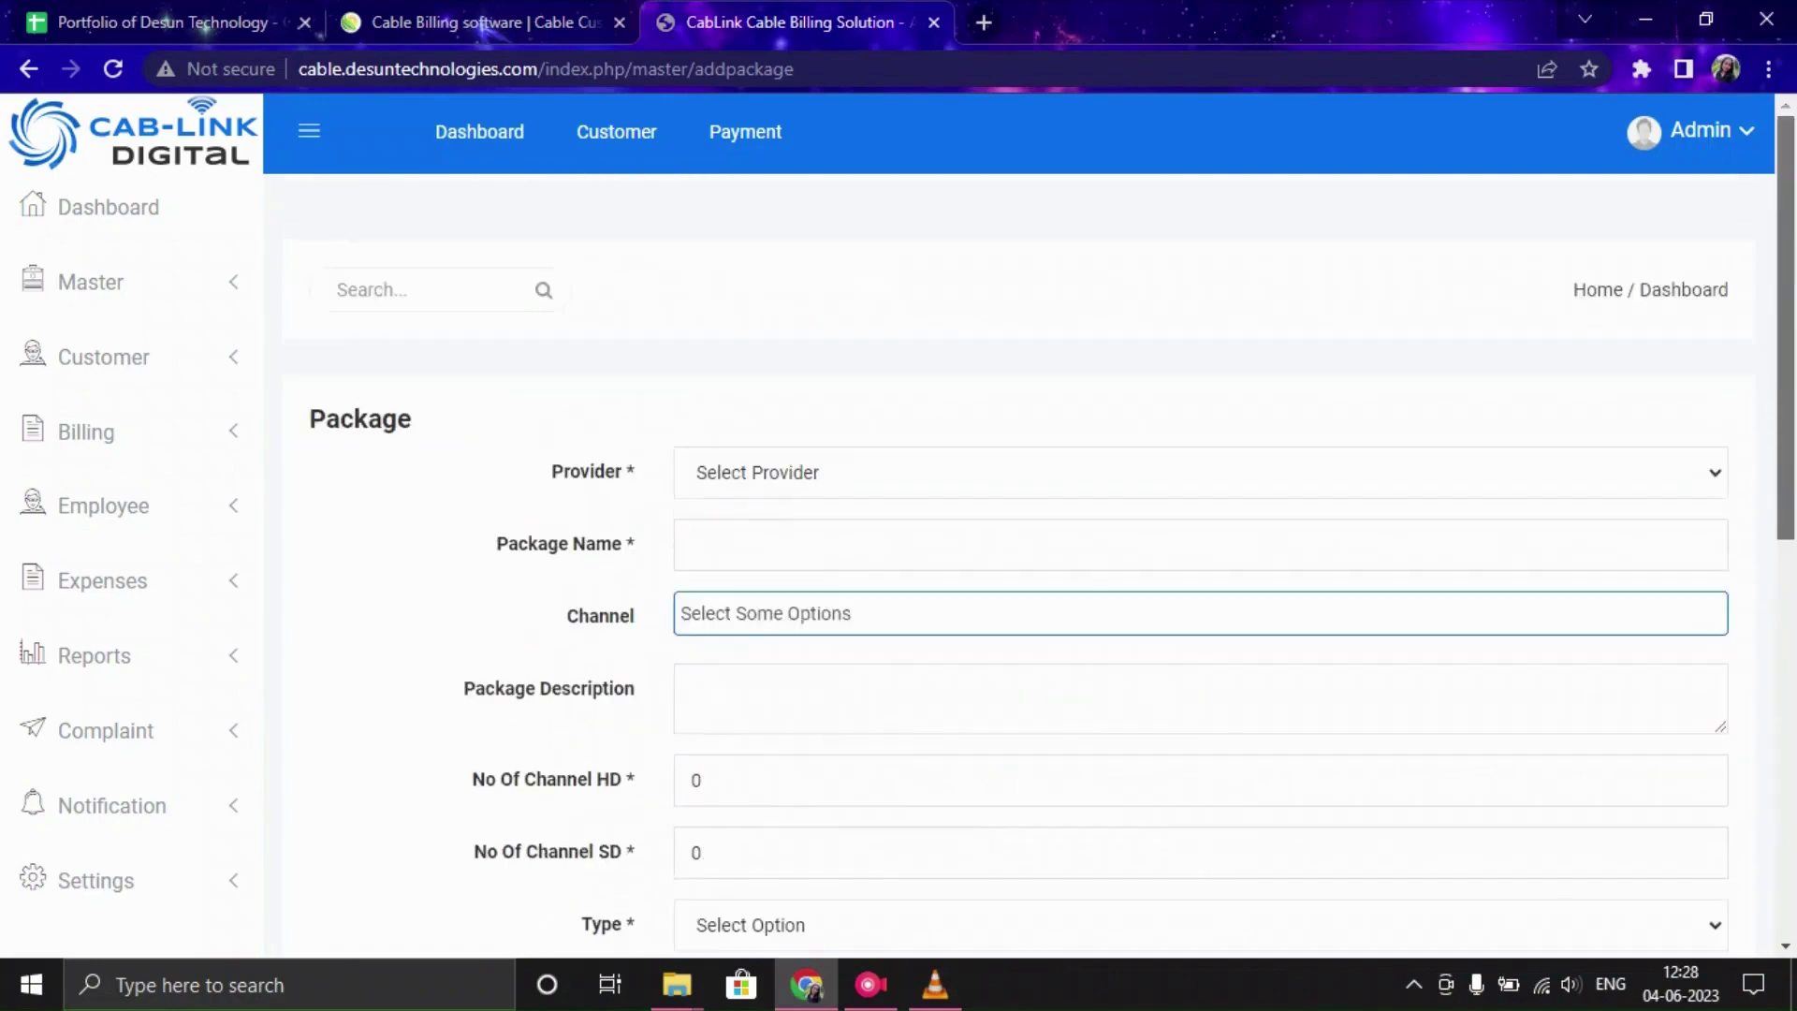
key(alt+Left)
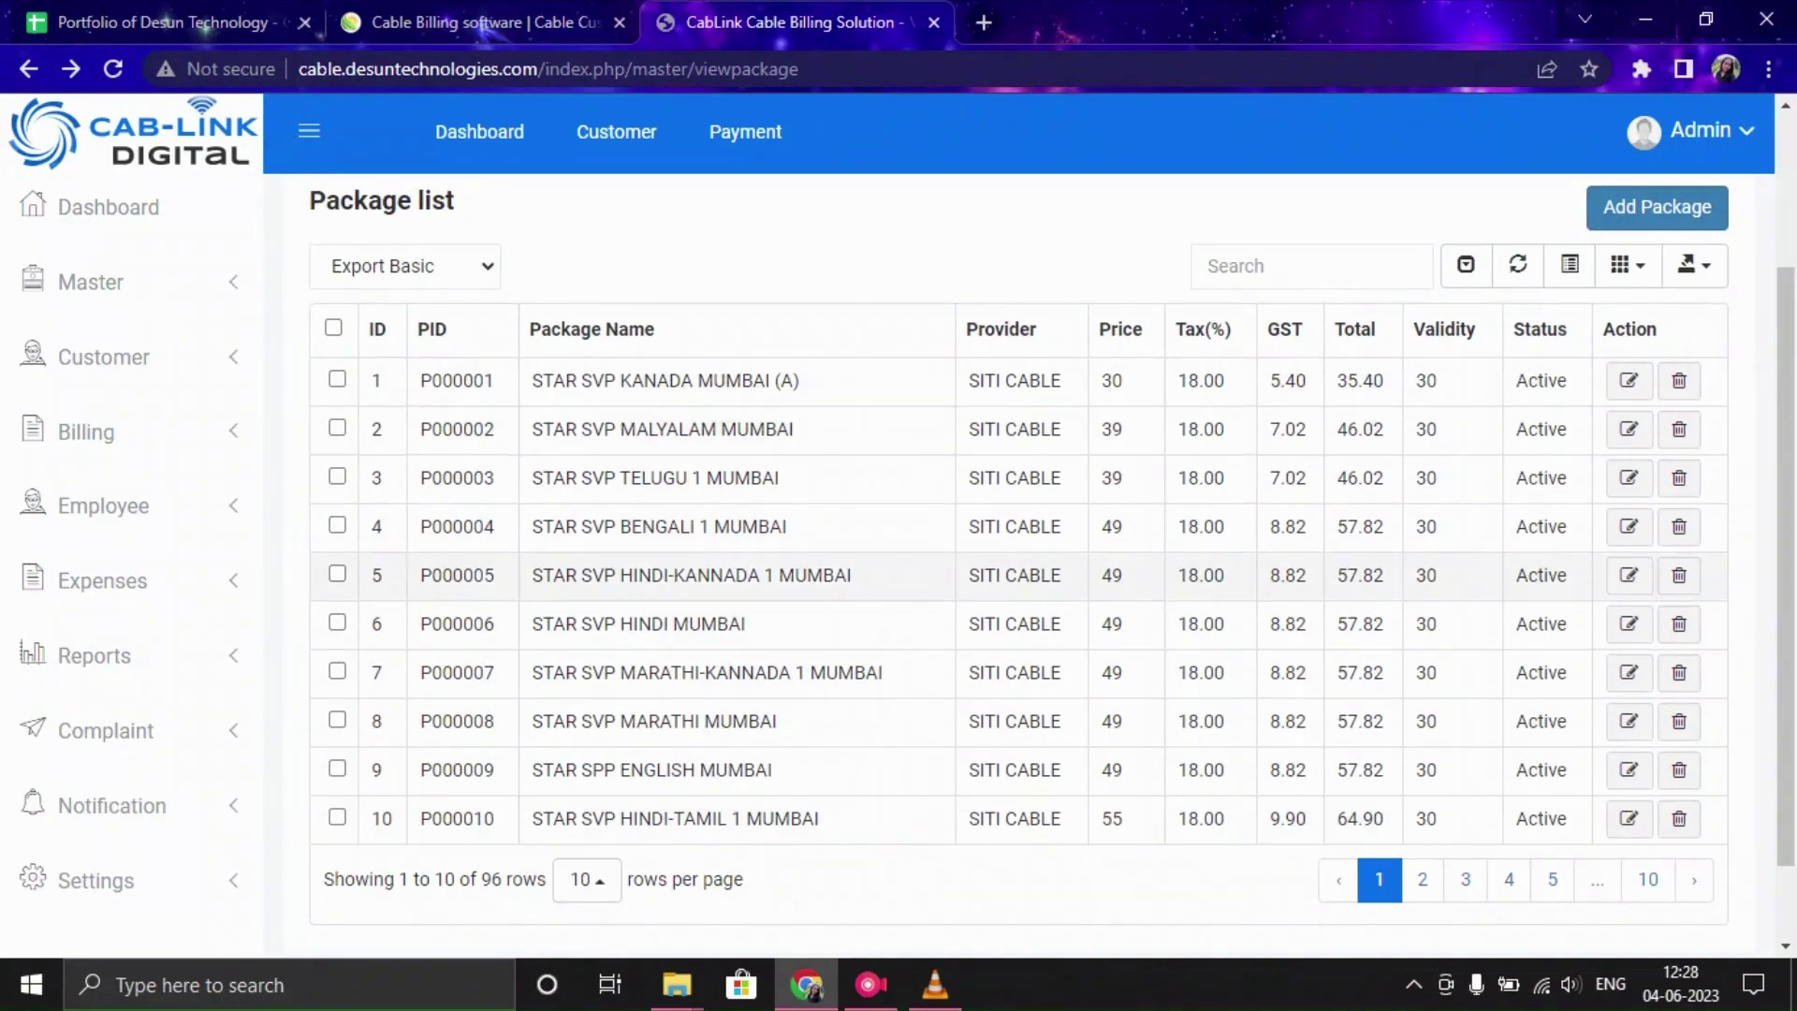
Open the Master > Area list showing Bhimnagar, Ambedkar Nagar and Tekadi, pincode 400084
click(91, 282)
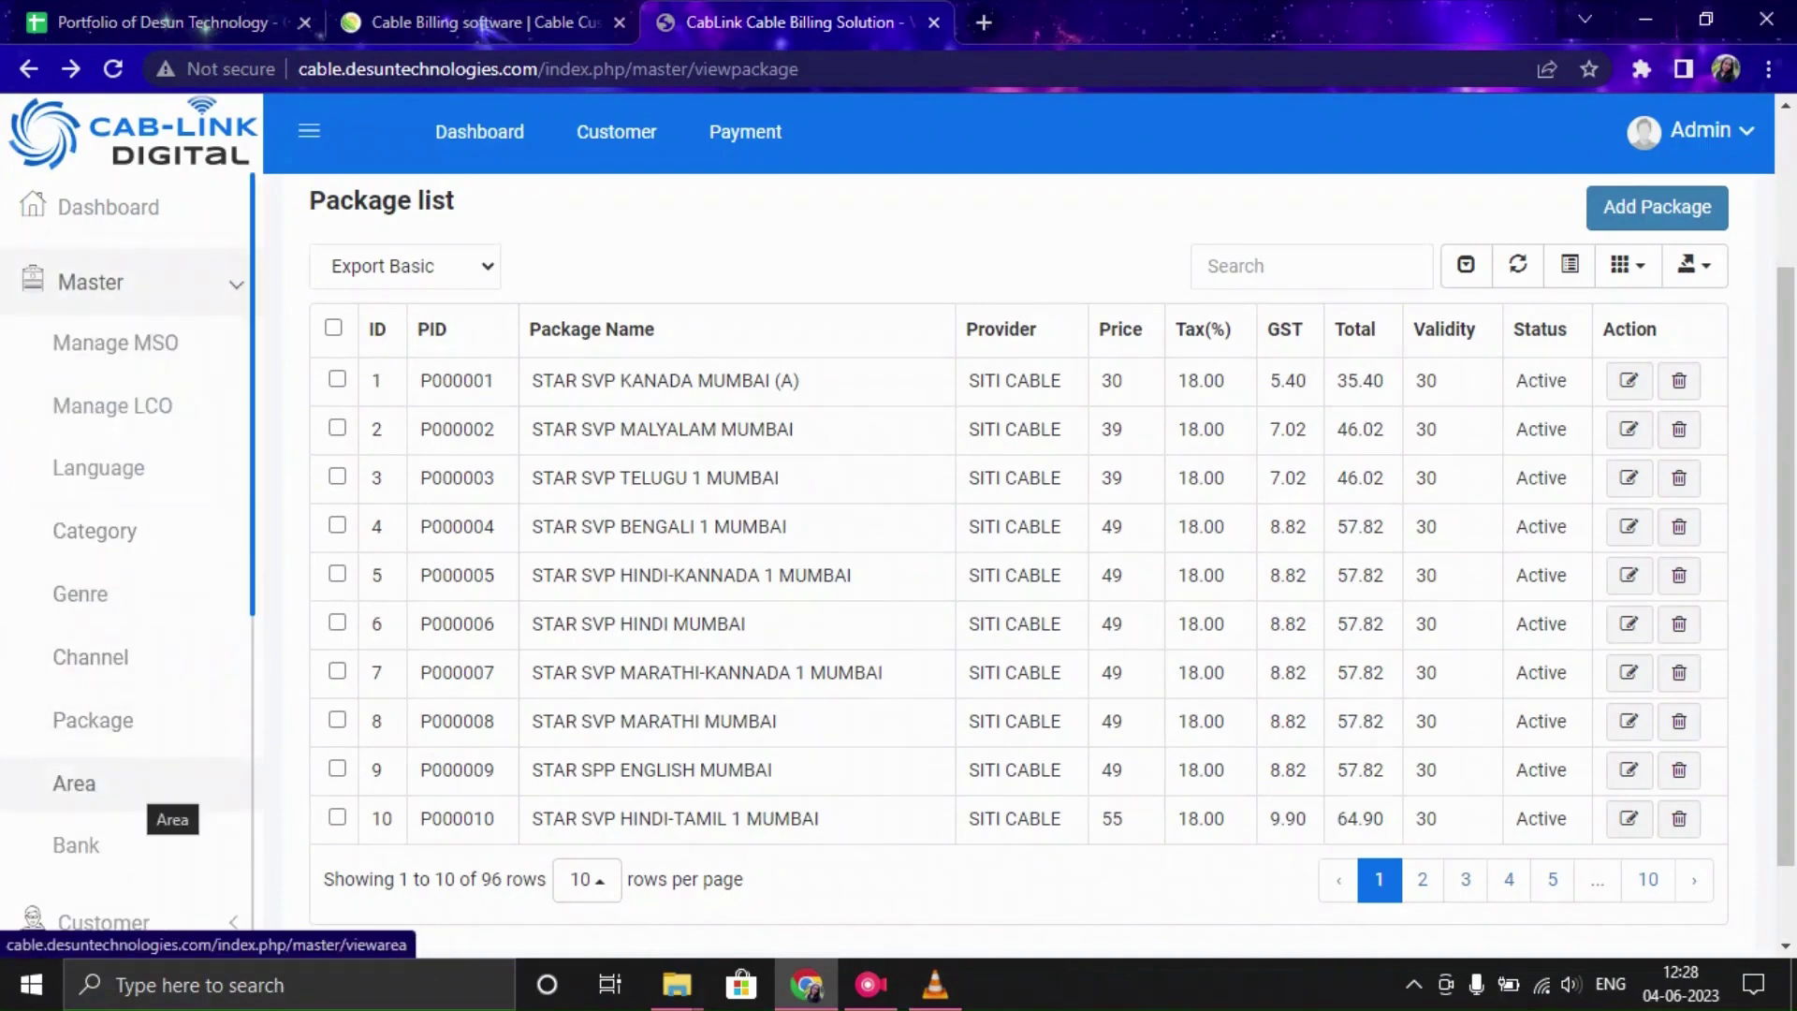
click(74, 783)
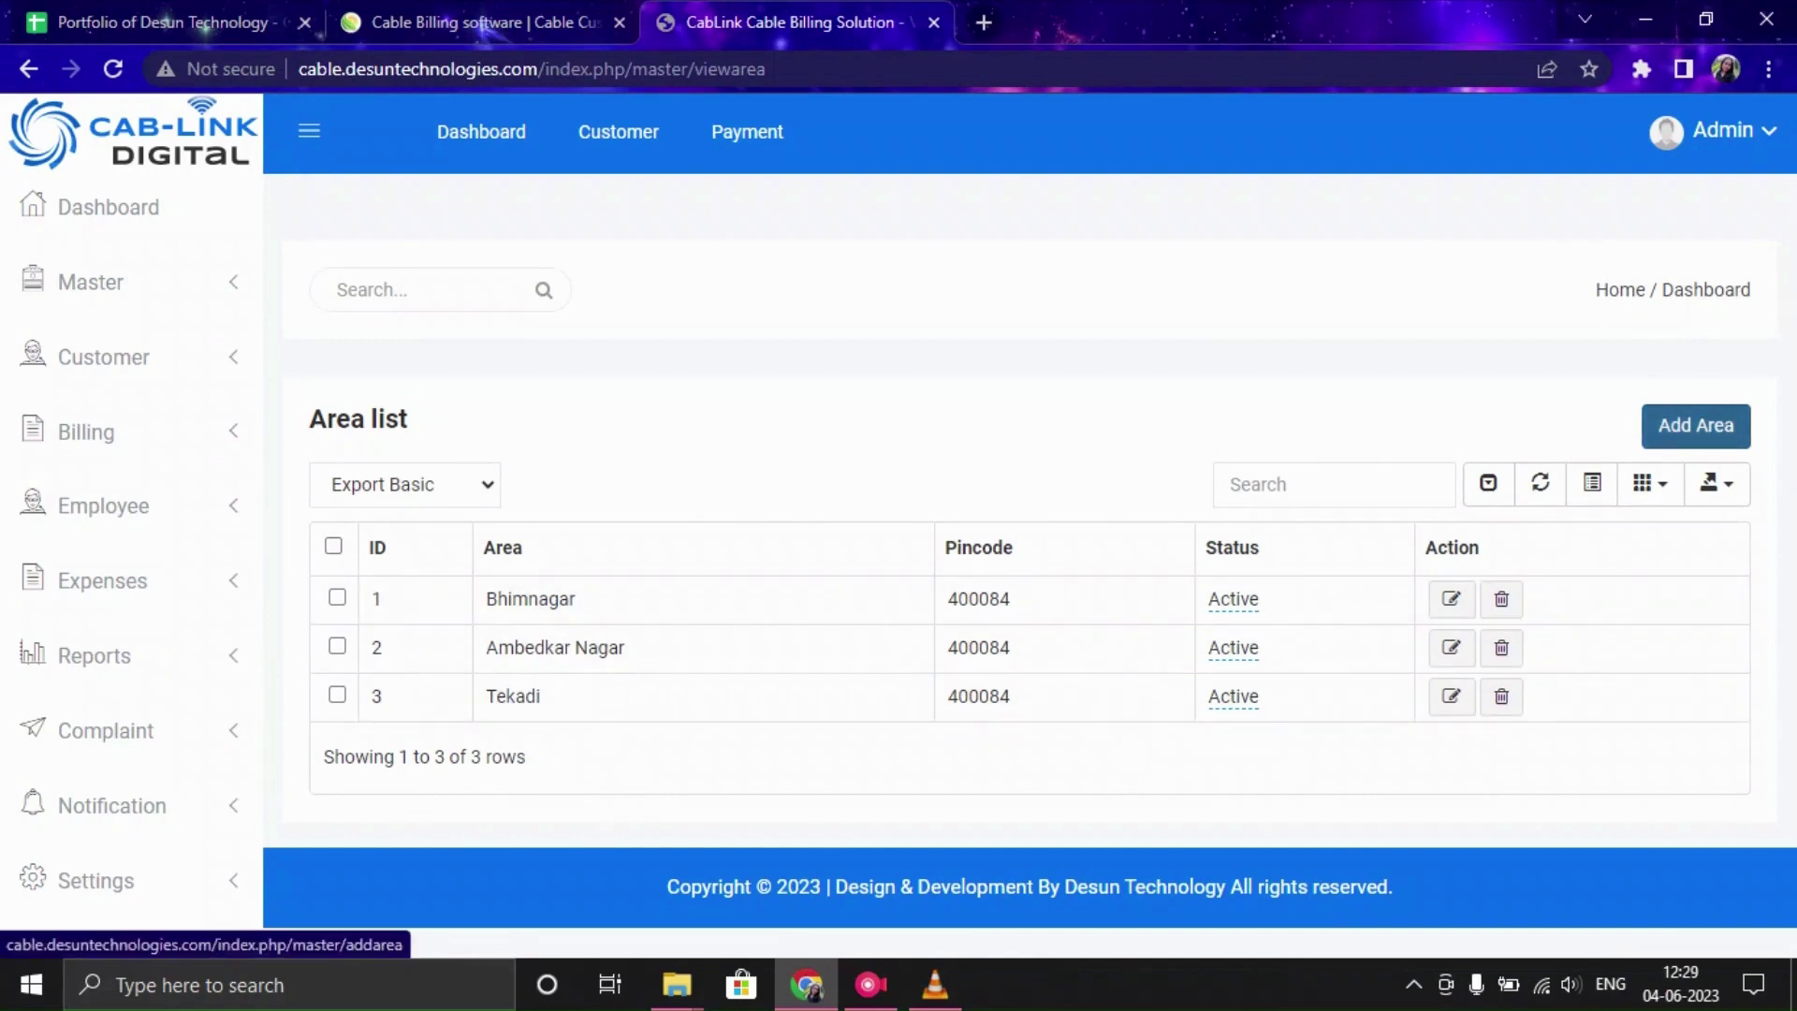
Open the Add Area form and view the Yes/No Status choices without selecting one
click(1695, 426)
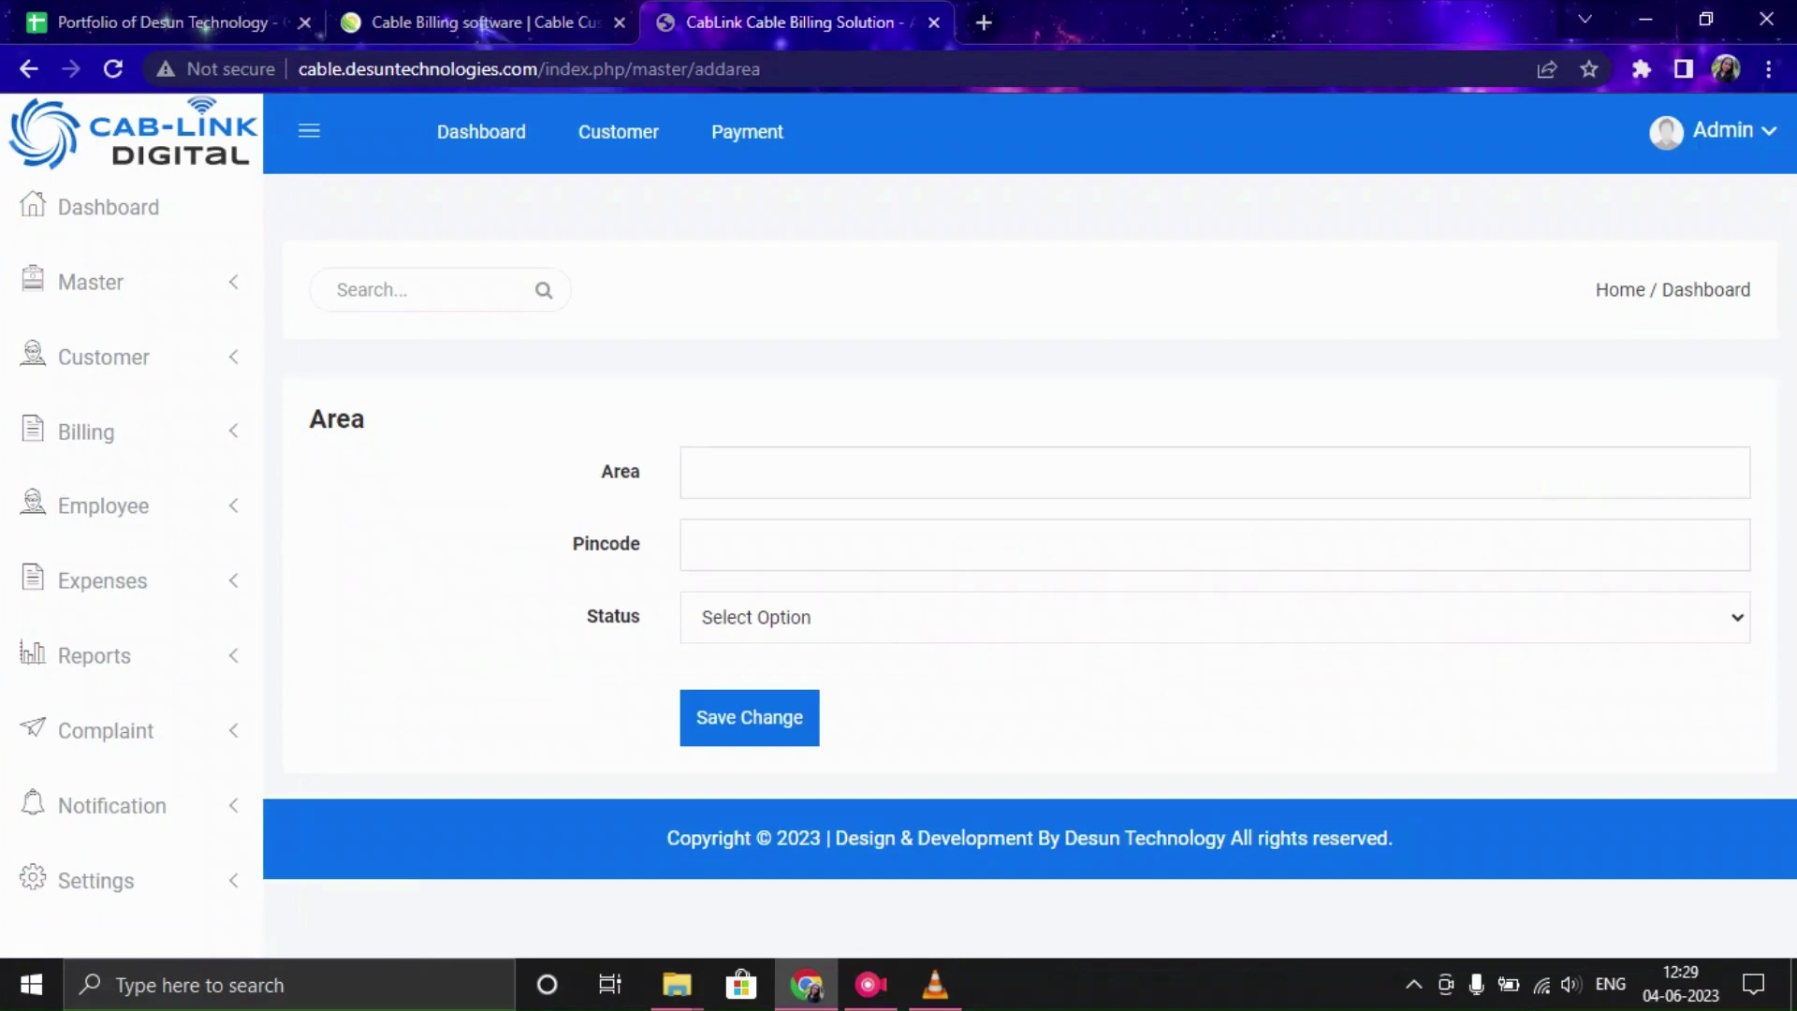
click(1207, 617)
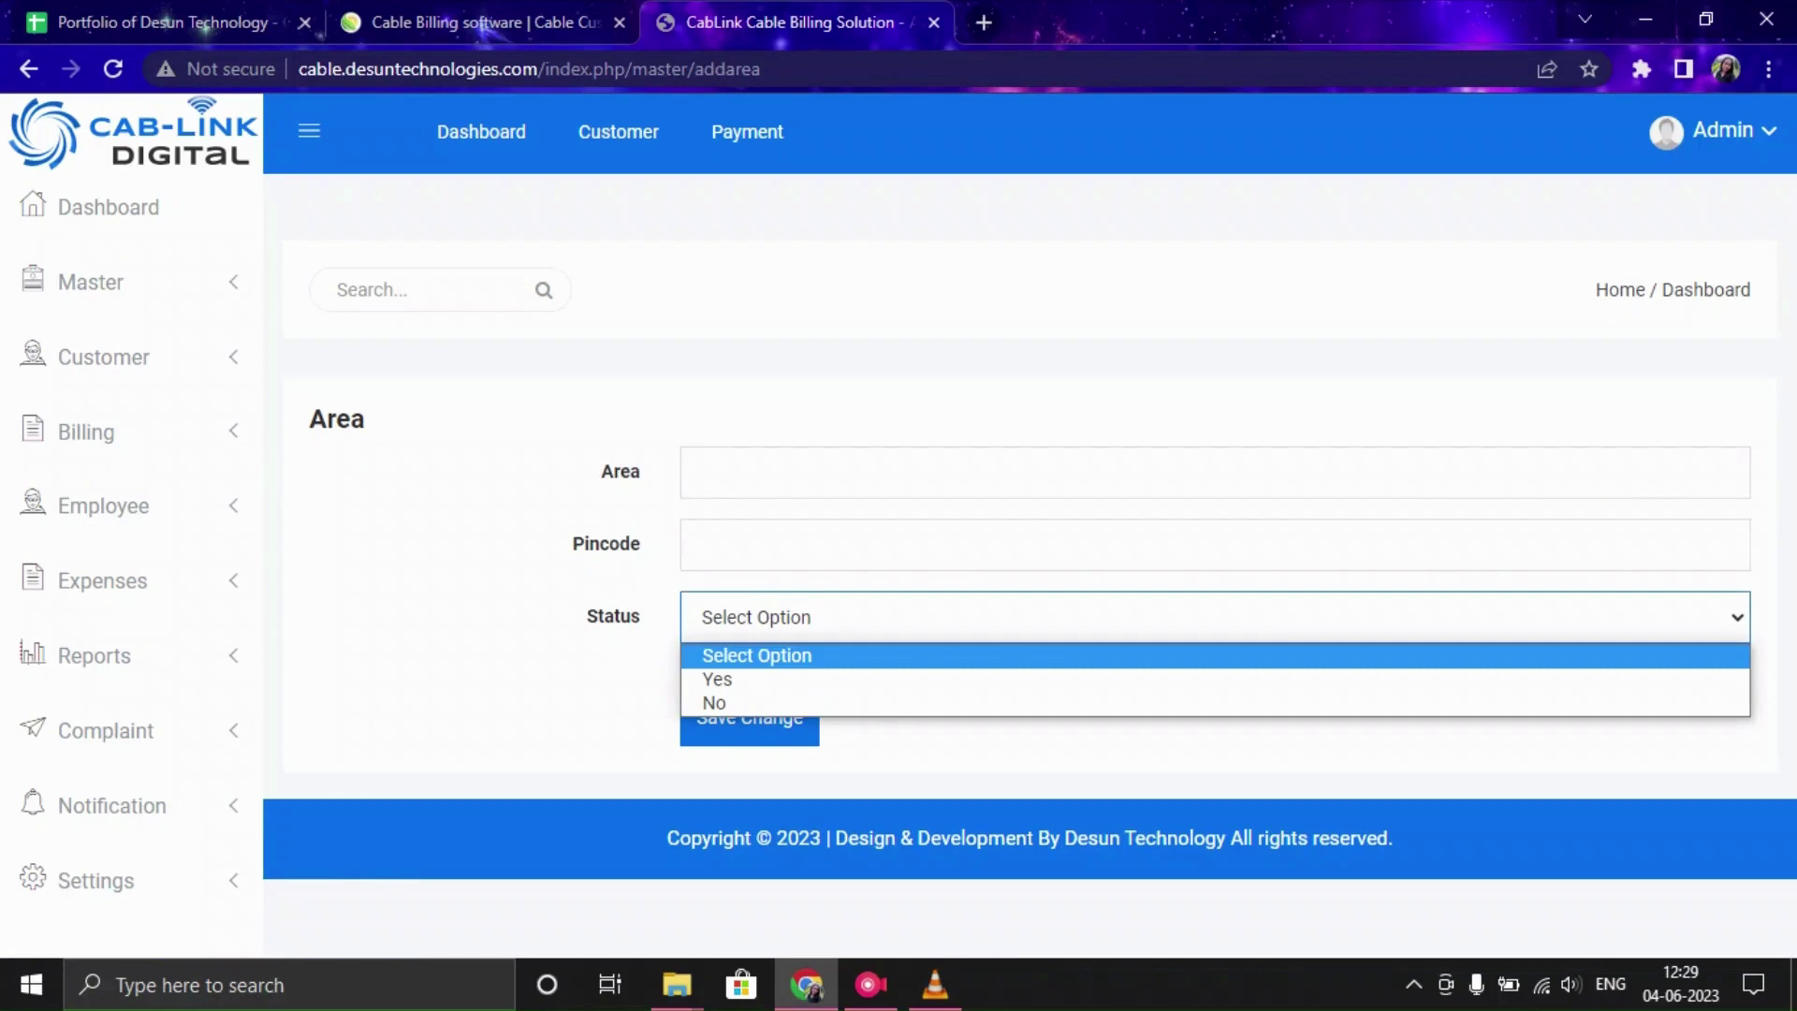
key(Escape)
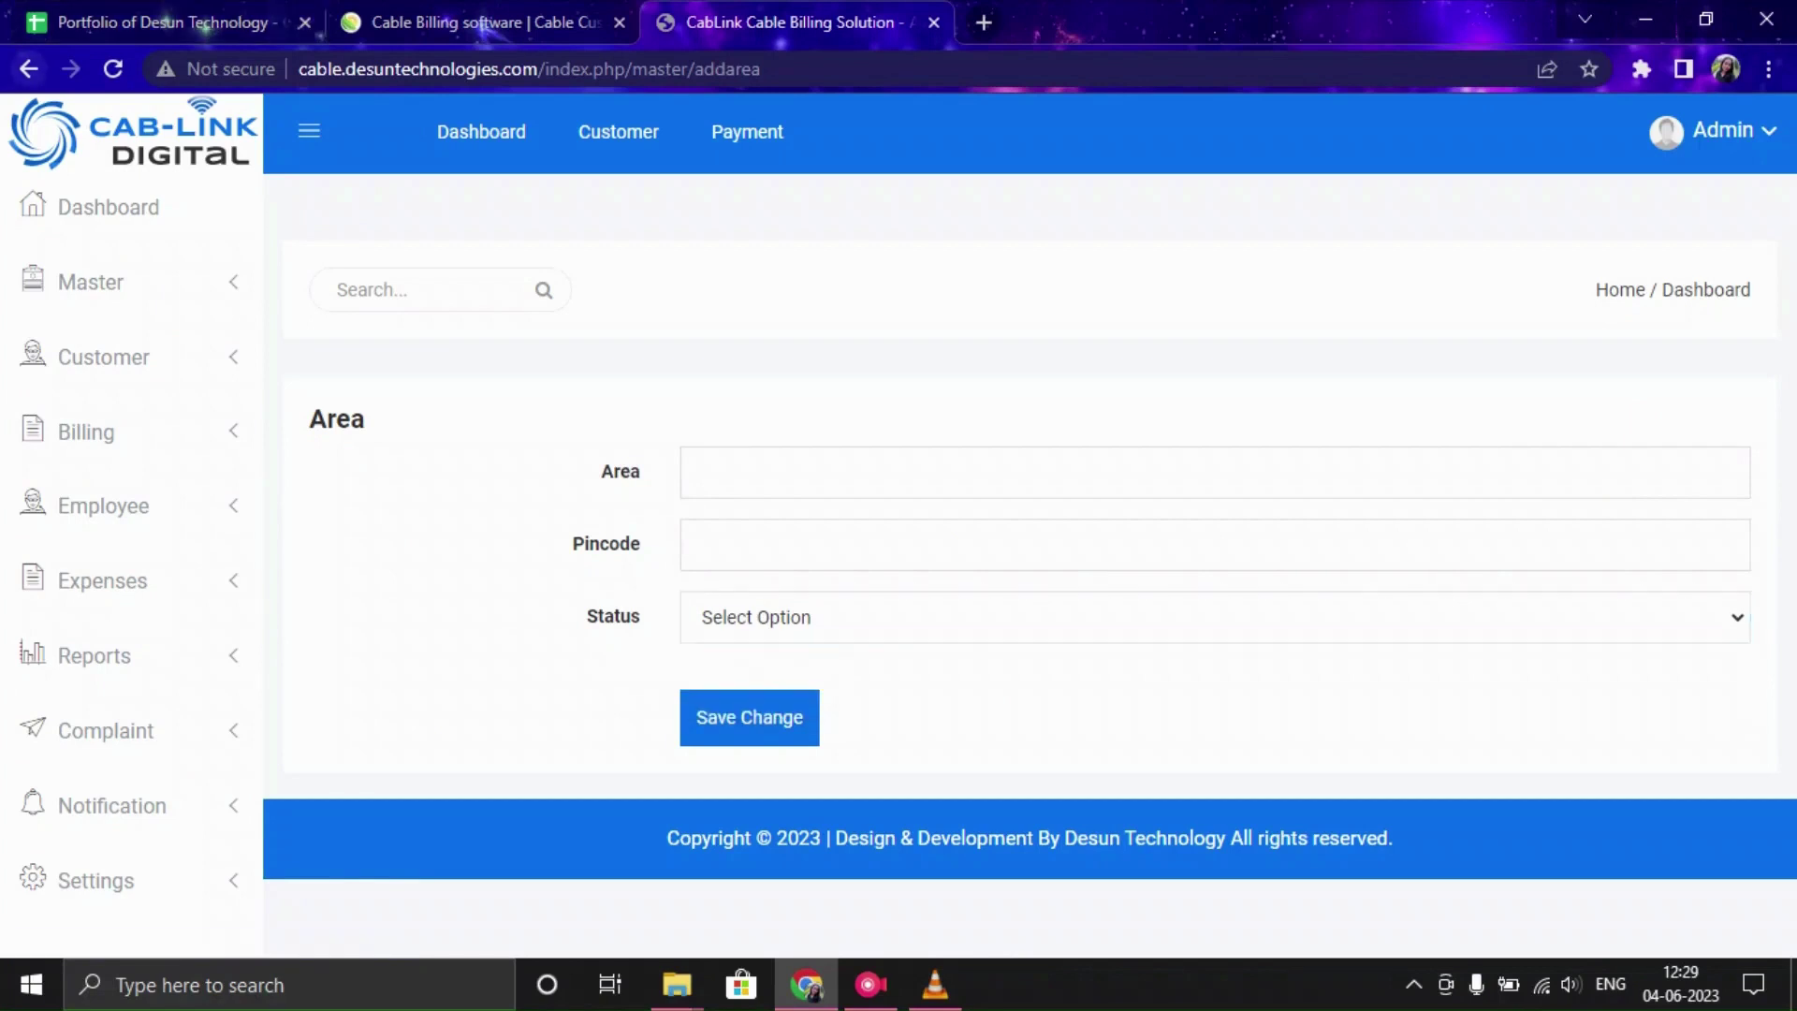
Leave the form and open the Bank Acc list with balances 9,662.00 and 0.00
click(28, 69)
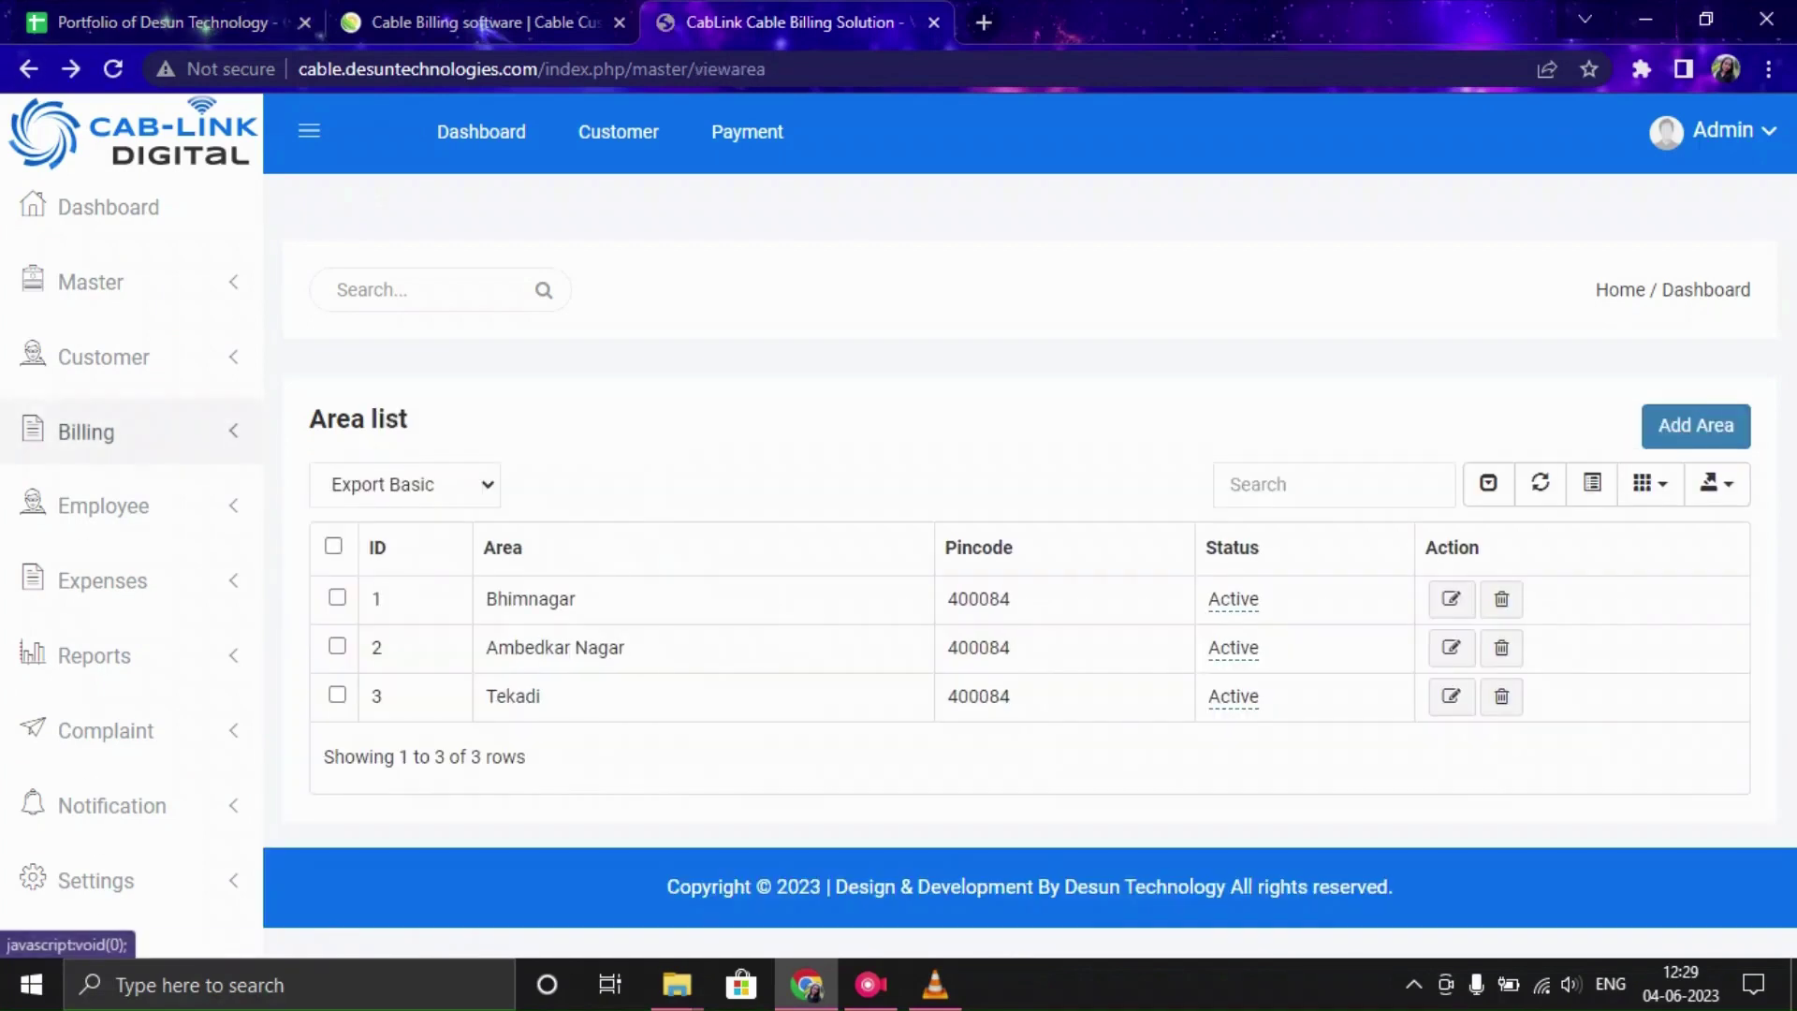
click(91, 282)
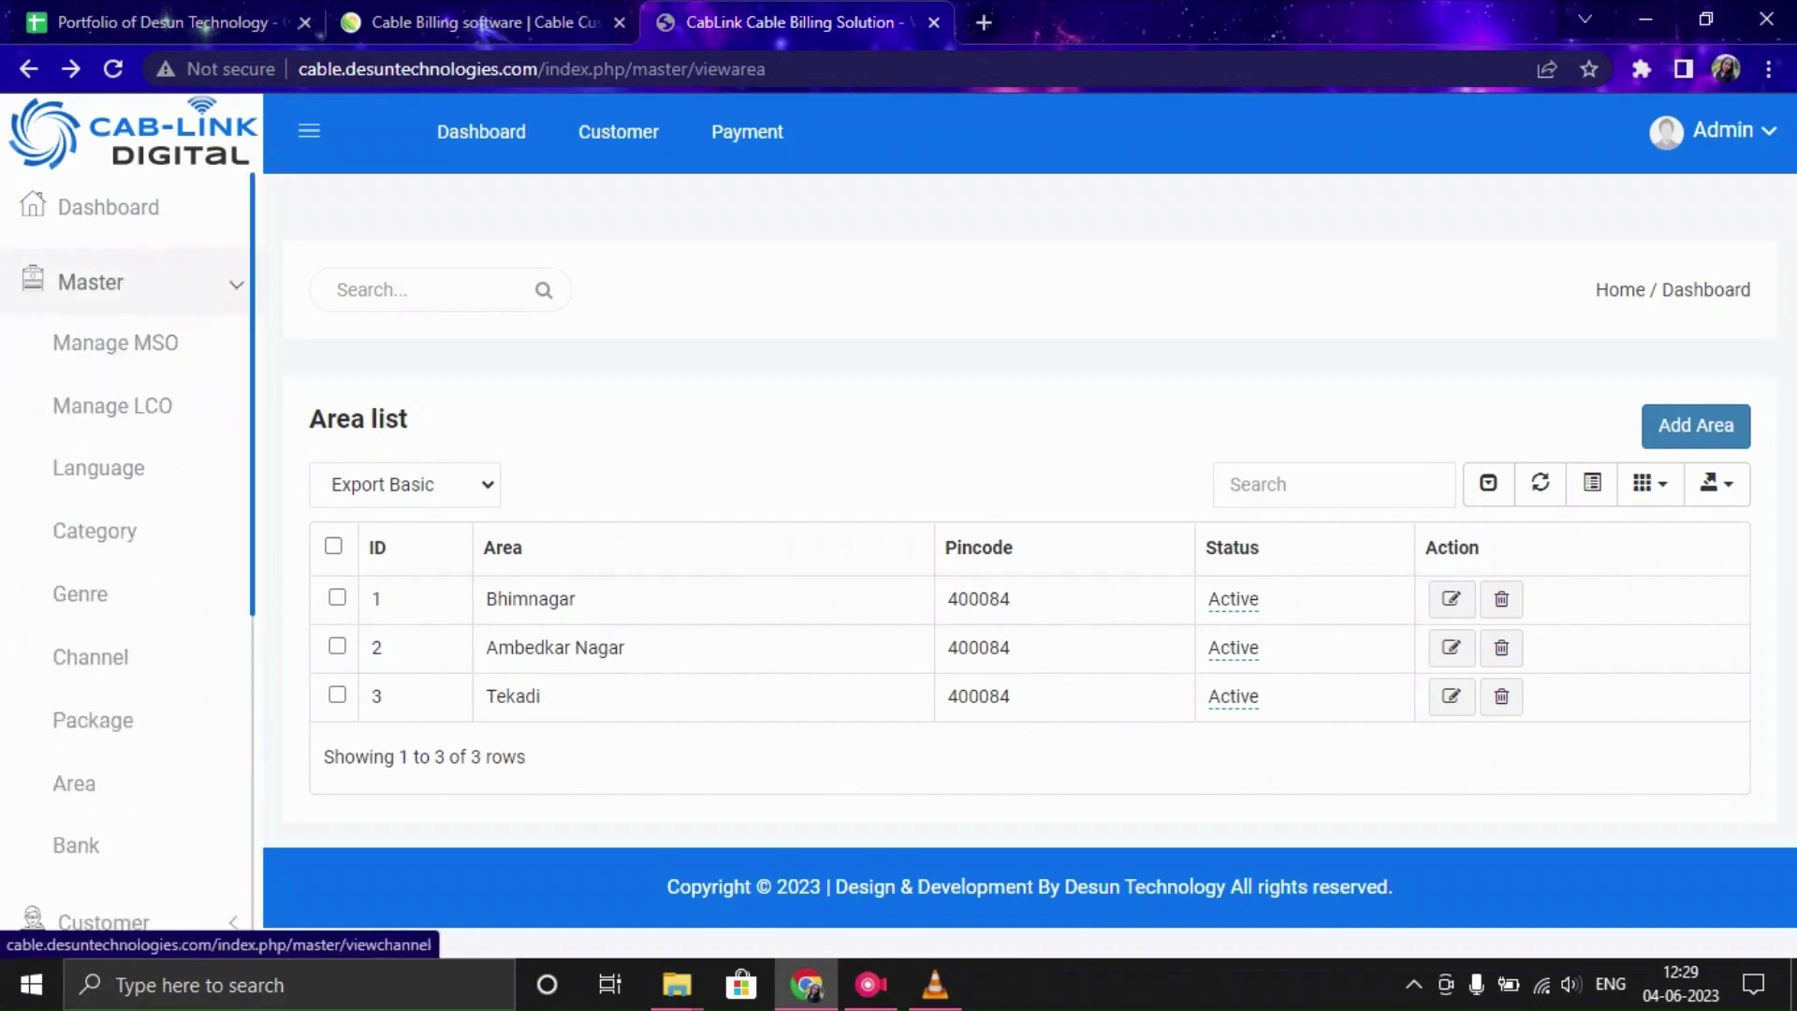
click(75, 845)
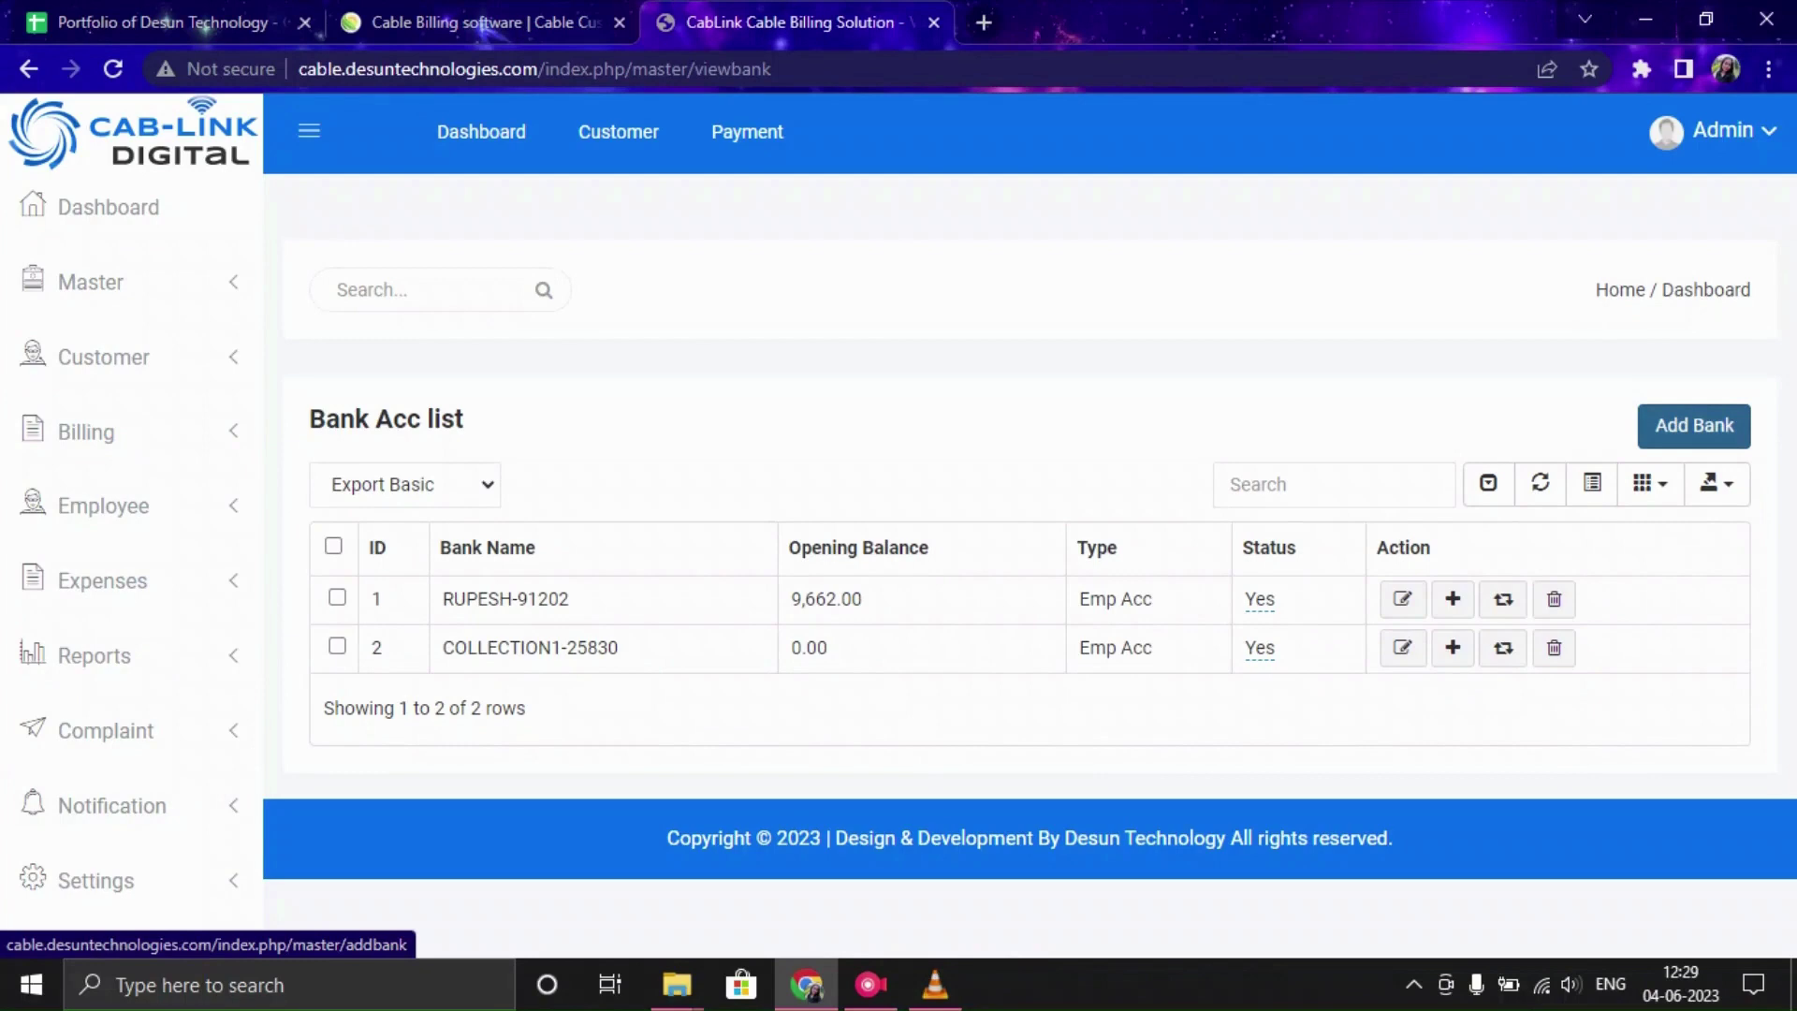
click(1694, 425)
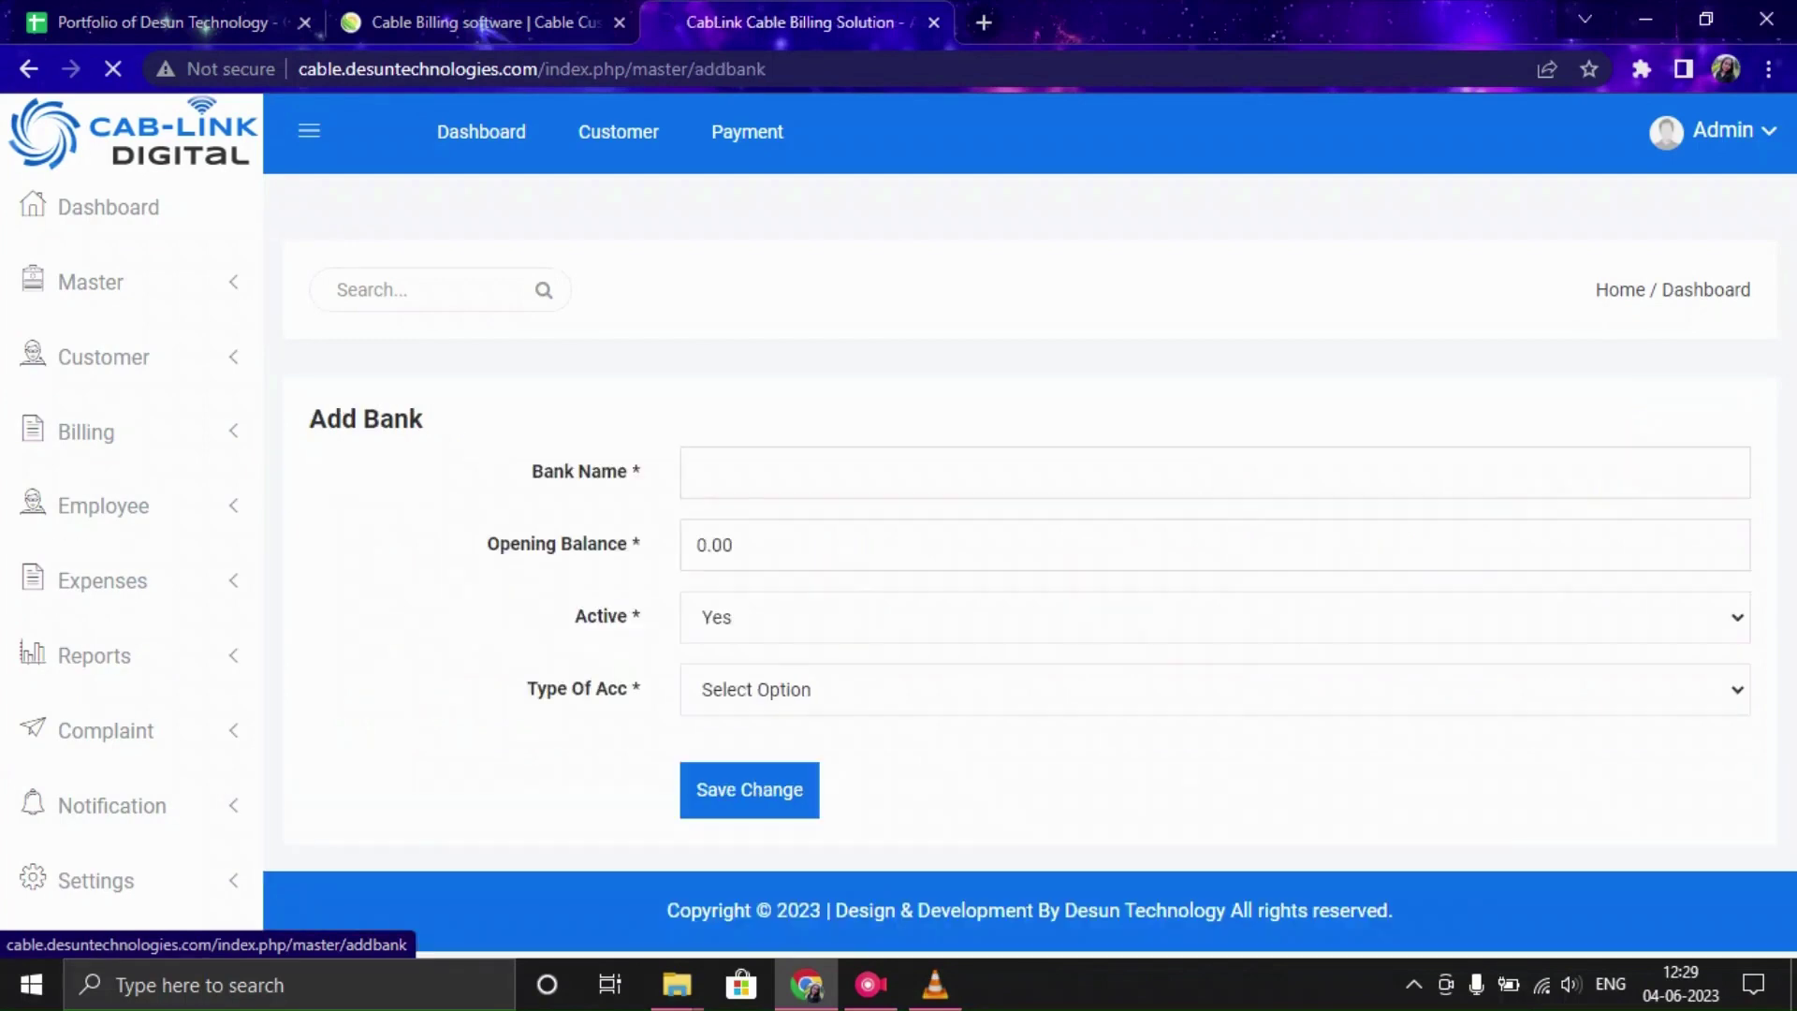
click(749, 473)
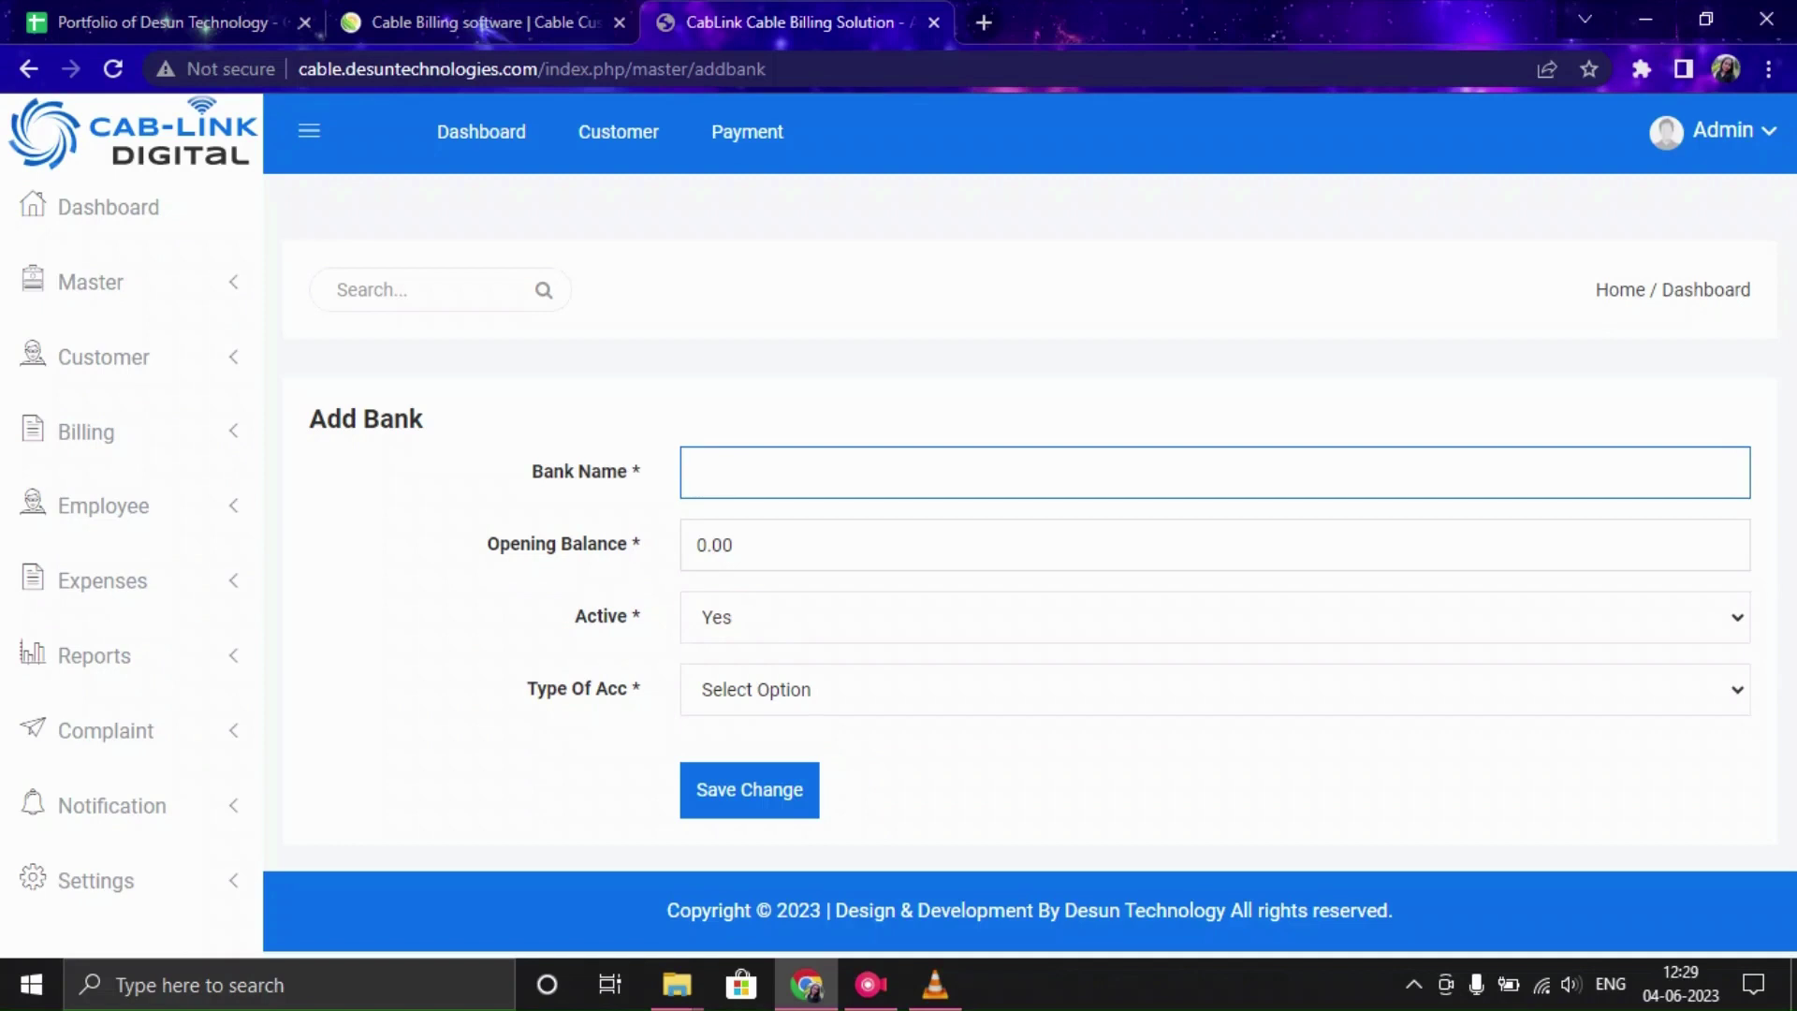
key(alt+Left)
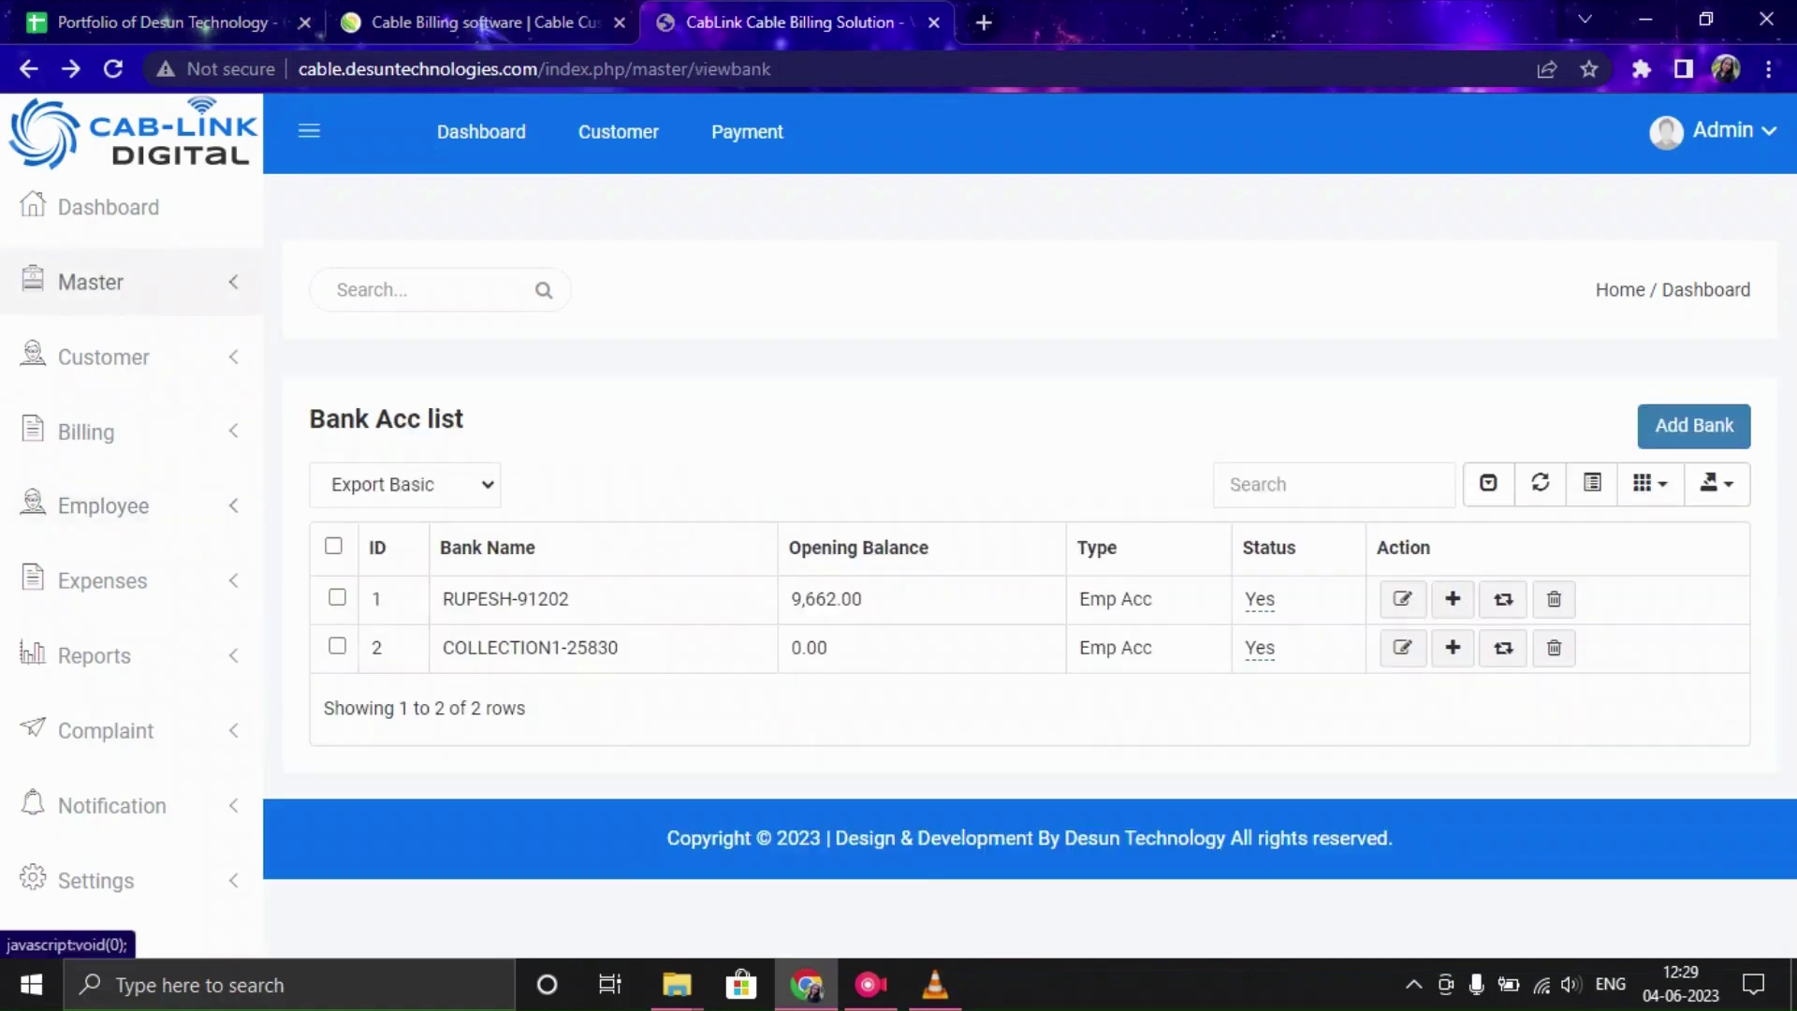
click(90, 281)
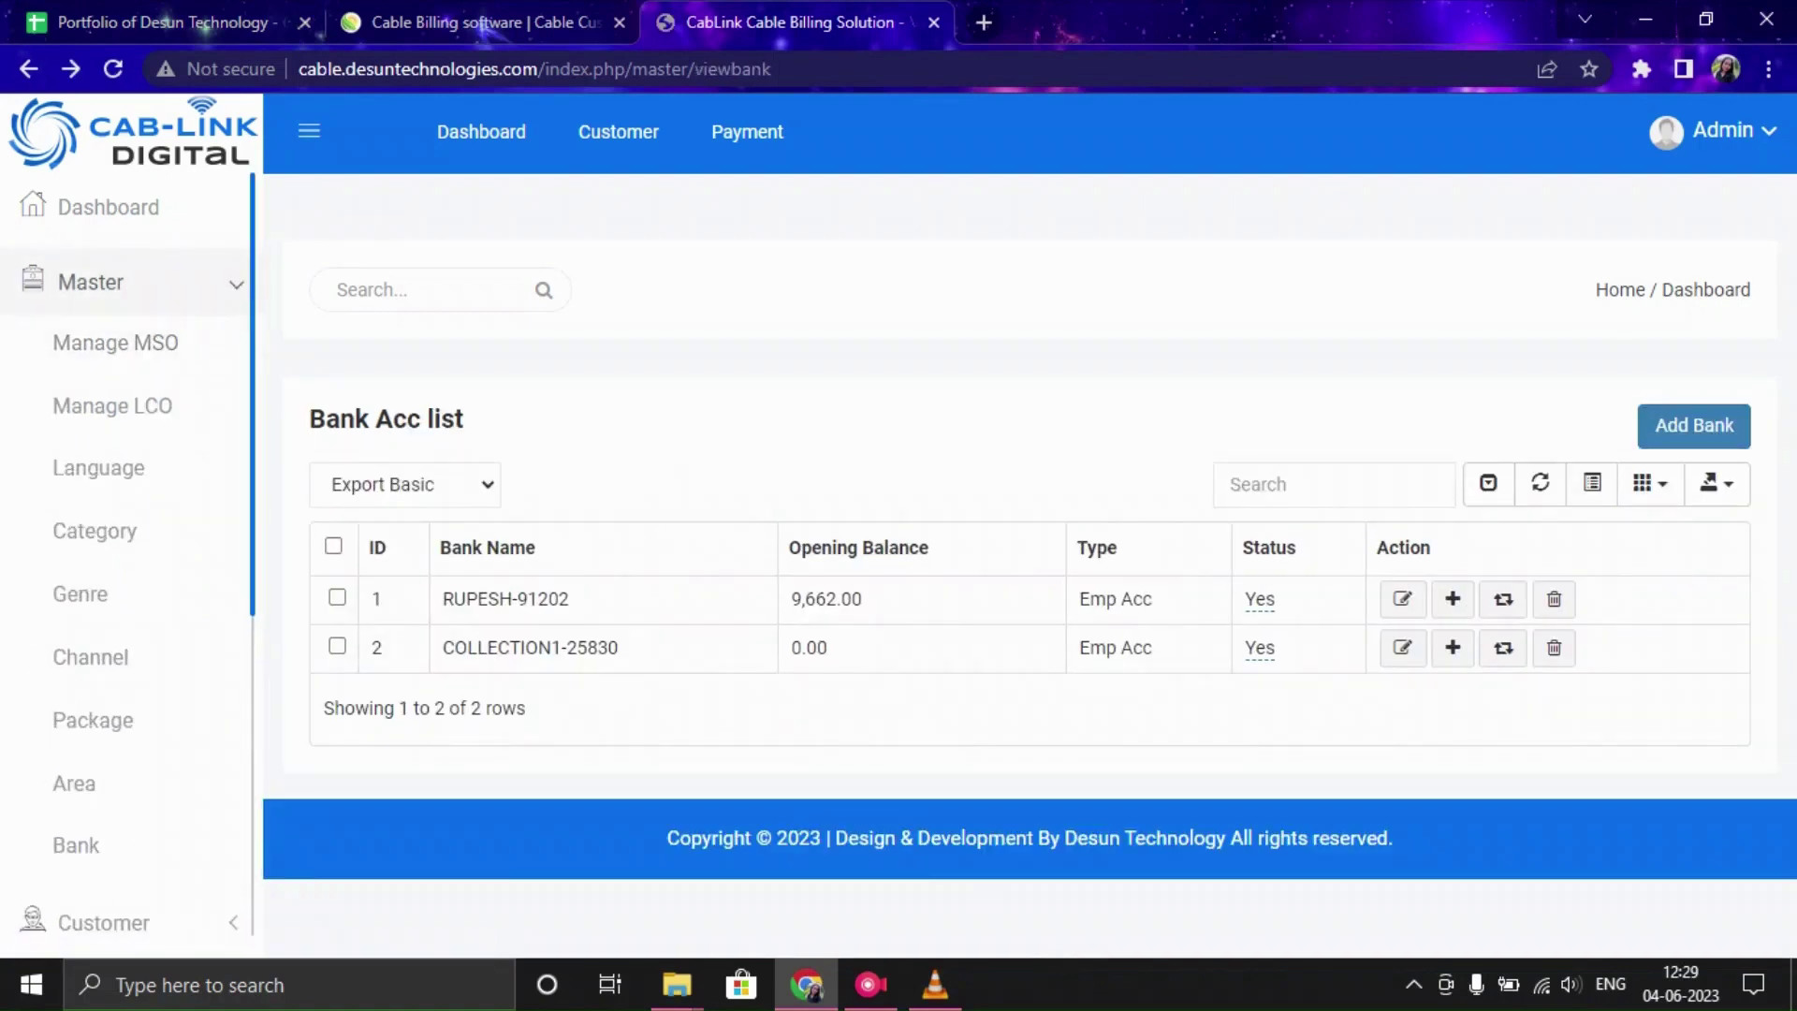
scroll(112, 327, down, 3)
scroll(113, 327, up, 2)
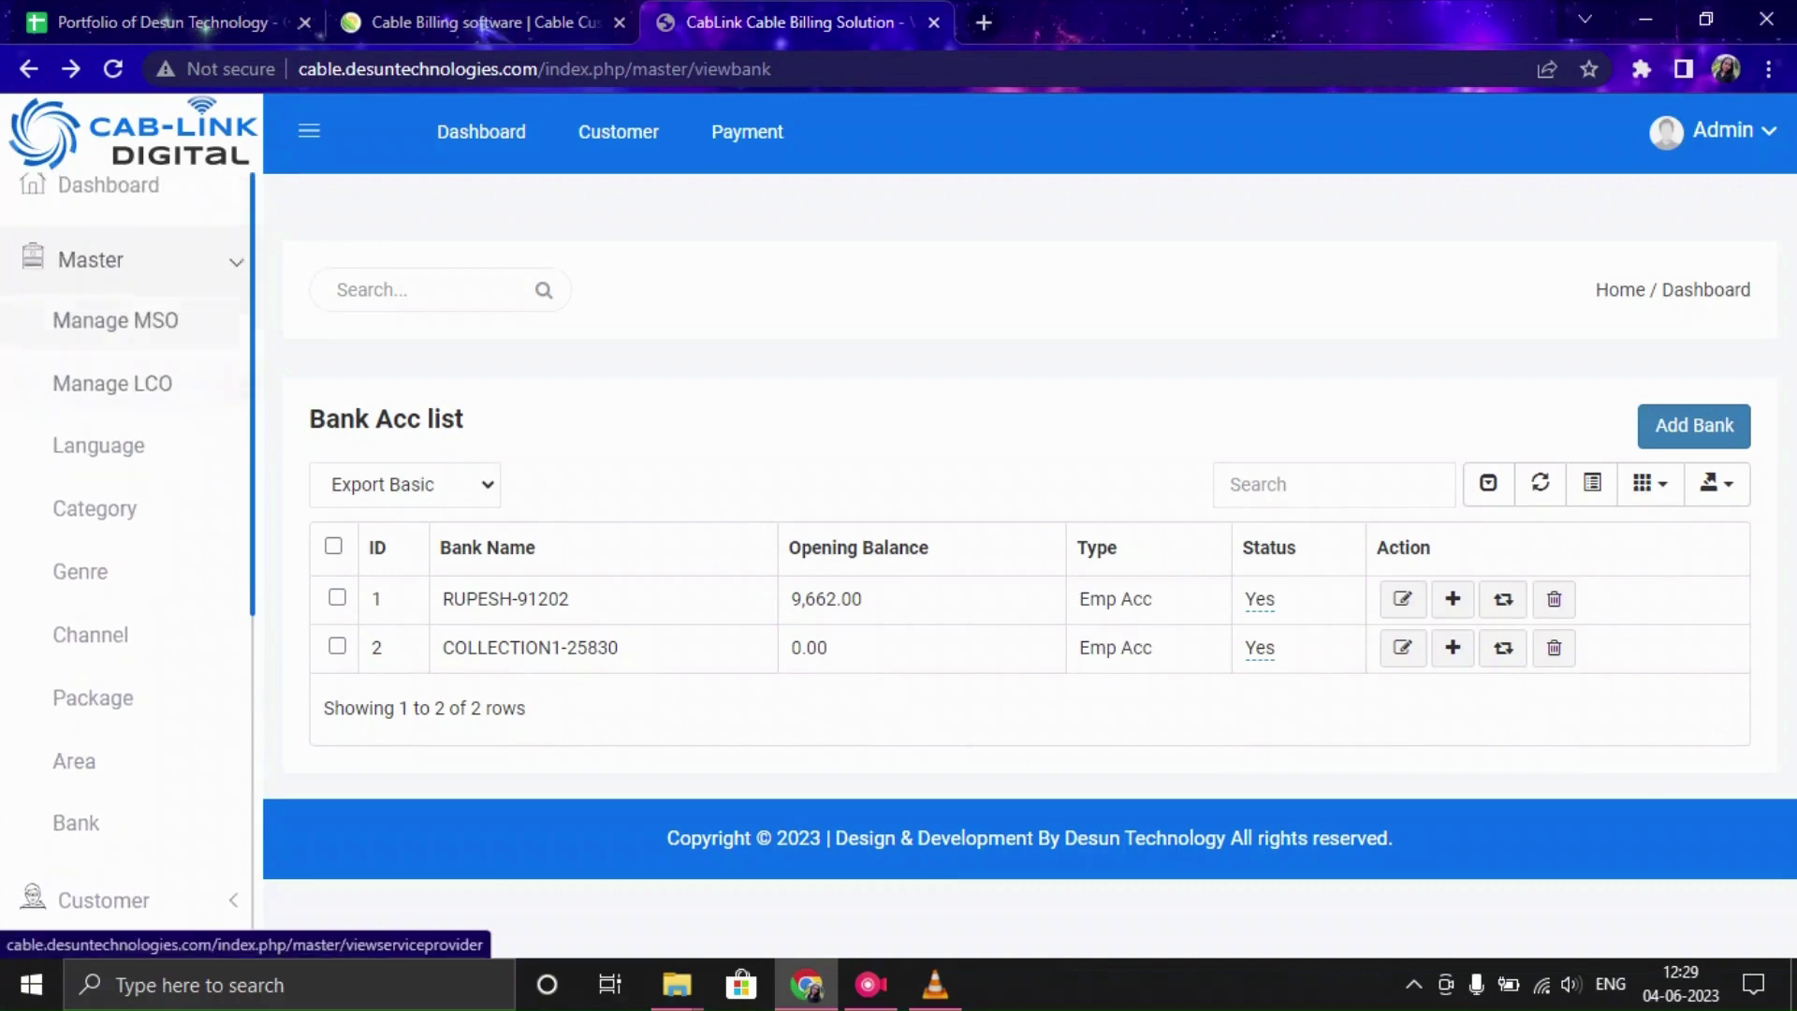
scroll(112, 327, up, 1)
click(91, 281)
Scroll through the Add Customer form, then open Manage Customer to see bill, net and paid amounts
click(103, 357)
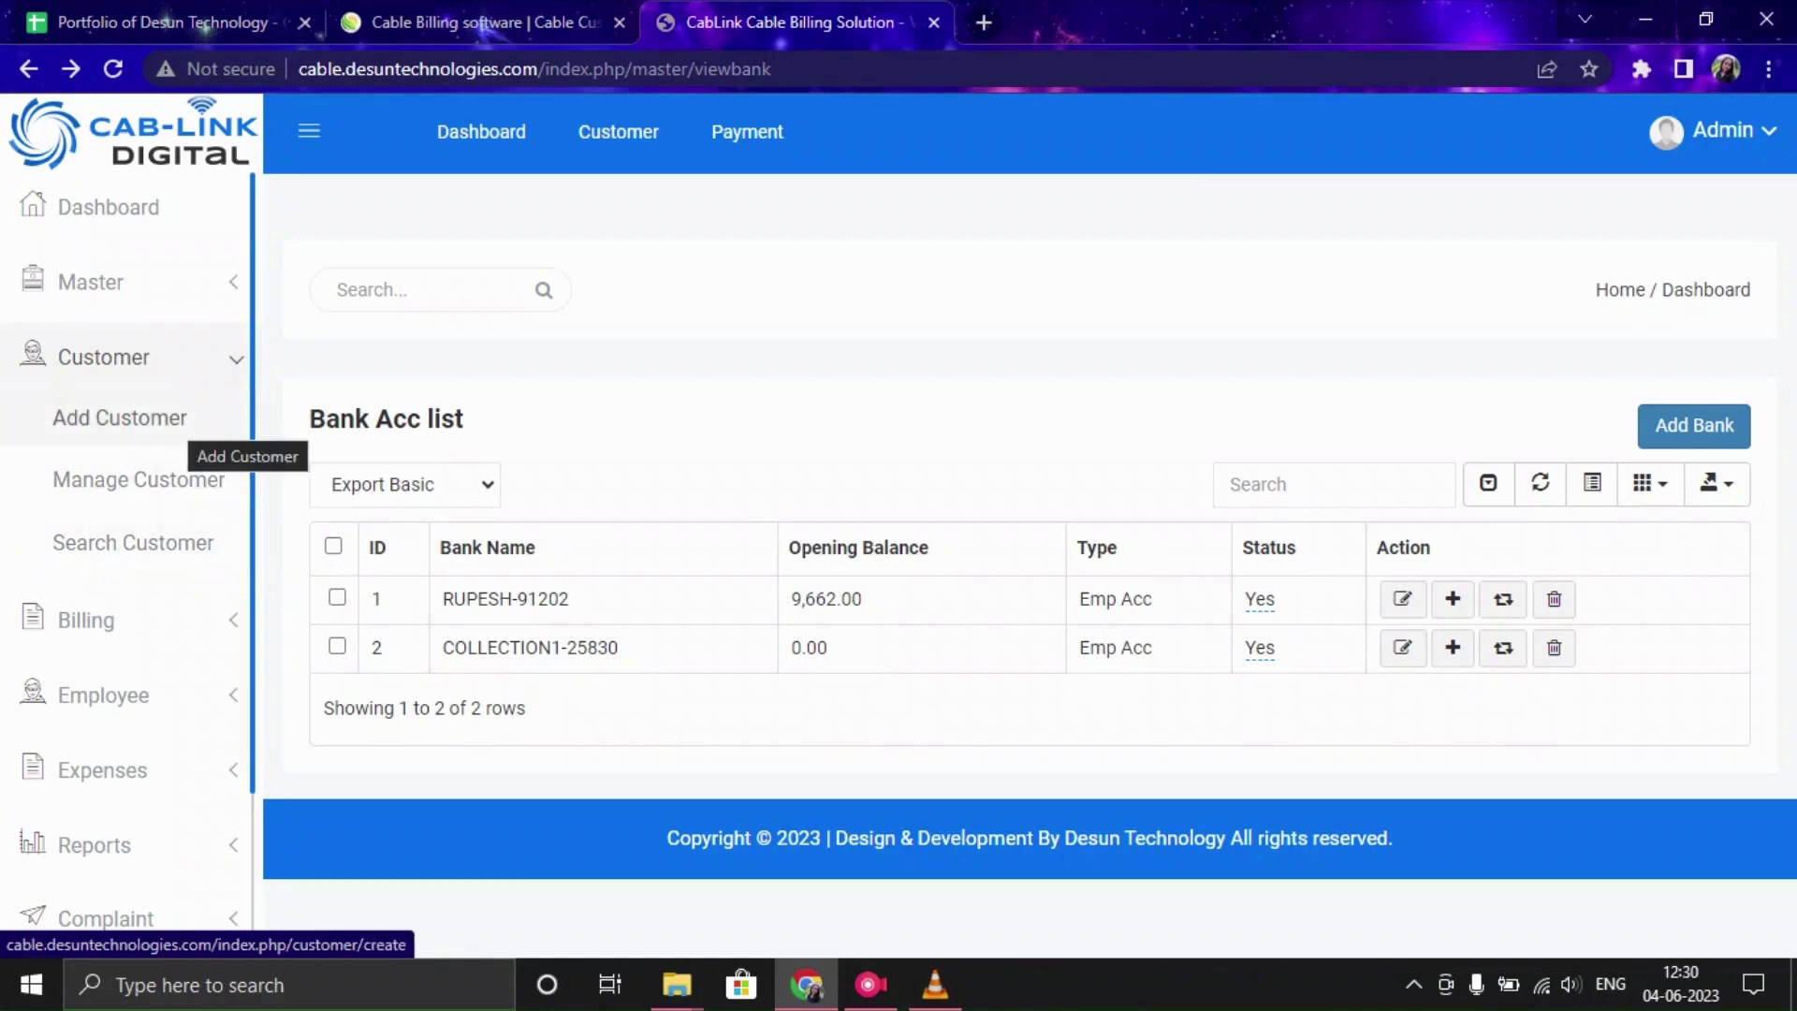
click(178, 423)
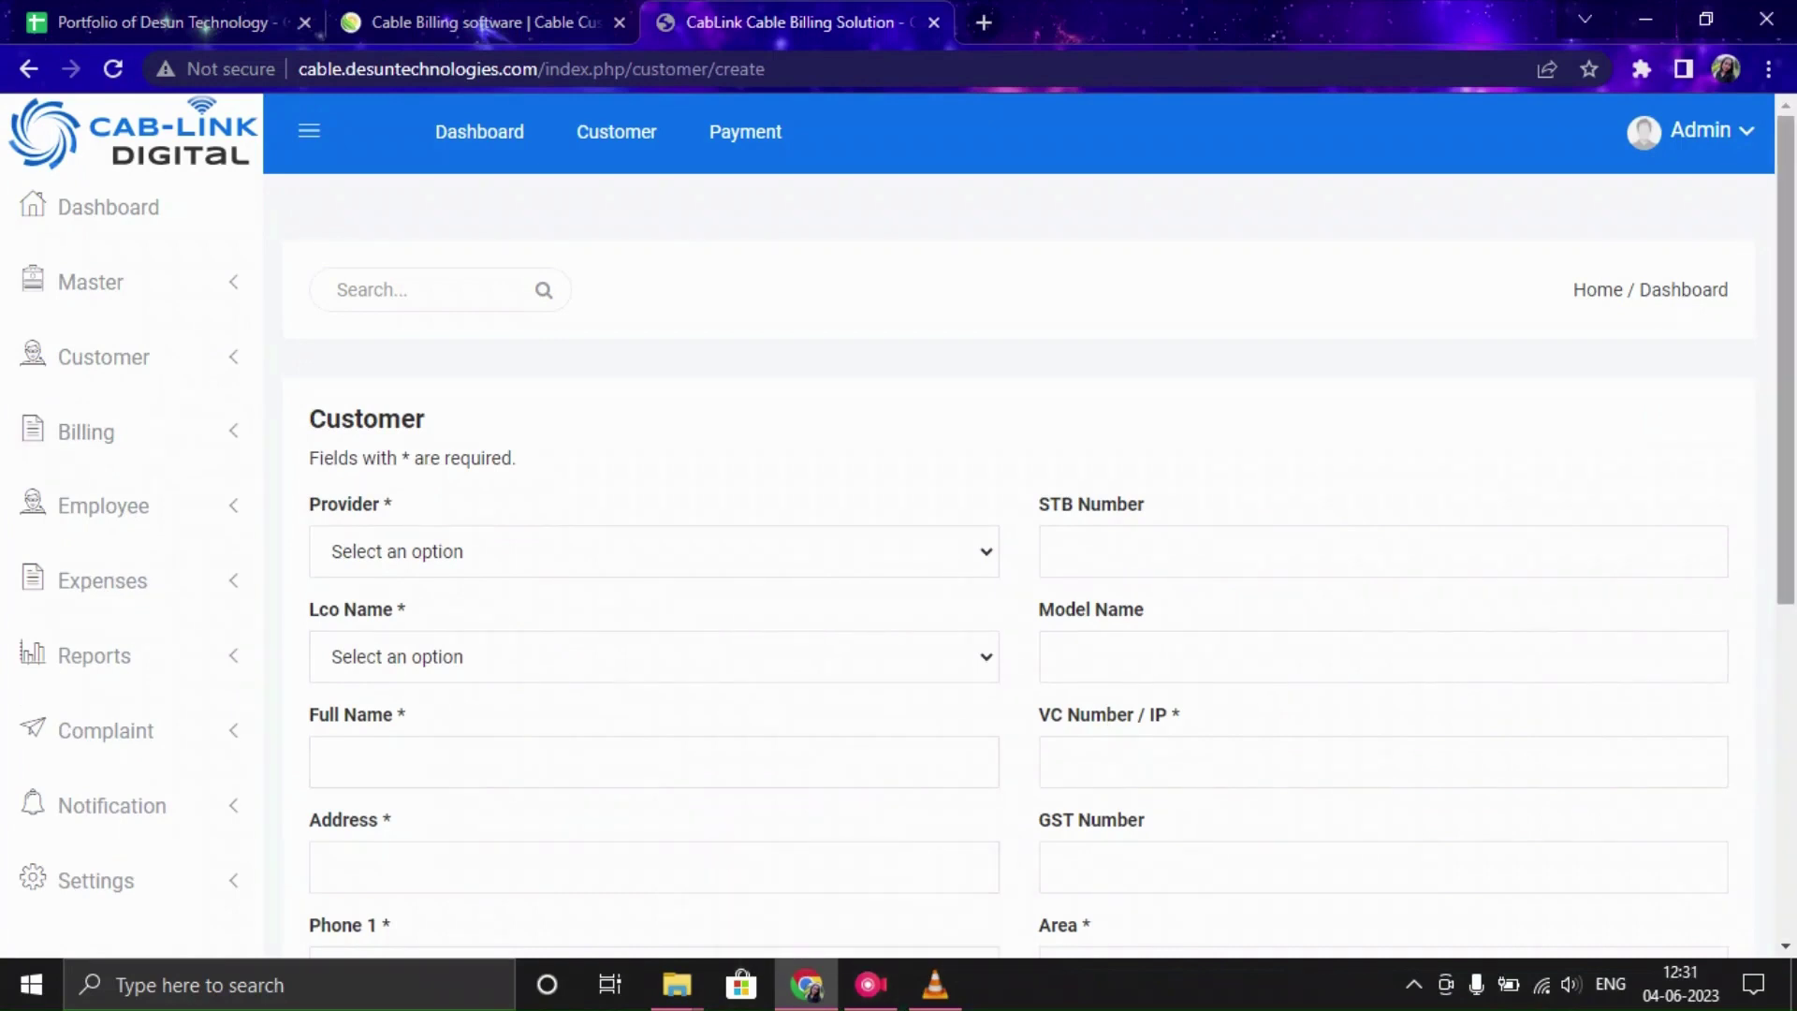
scroll(1018, 561, down, 1)
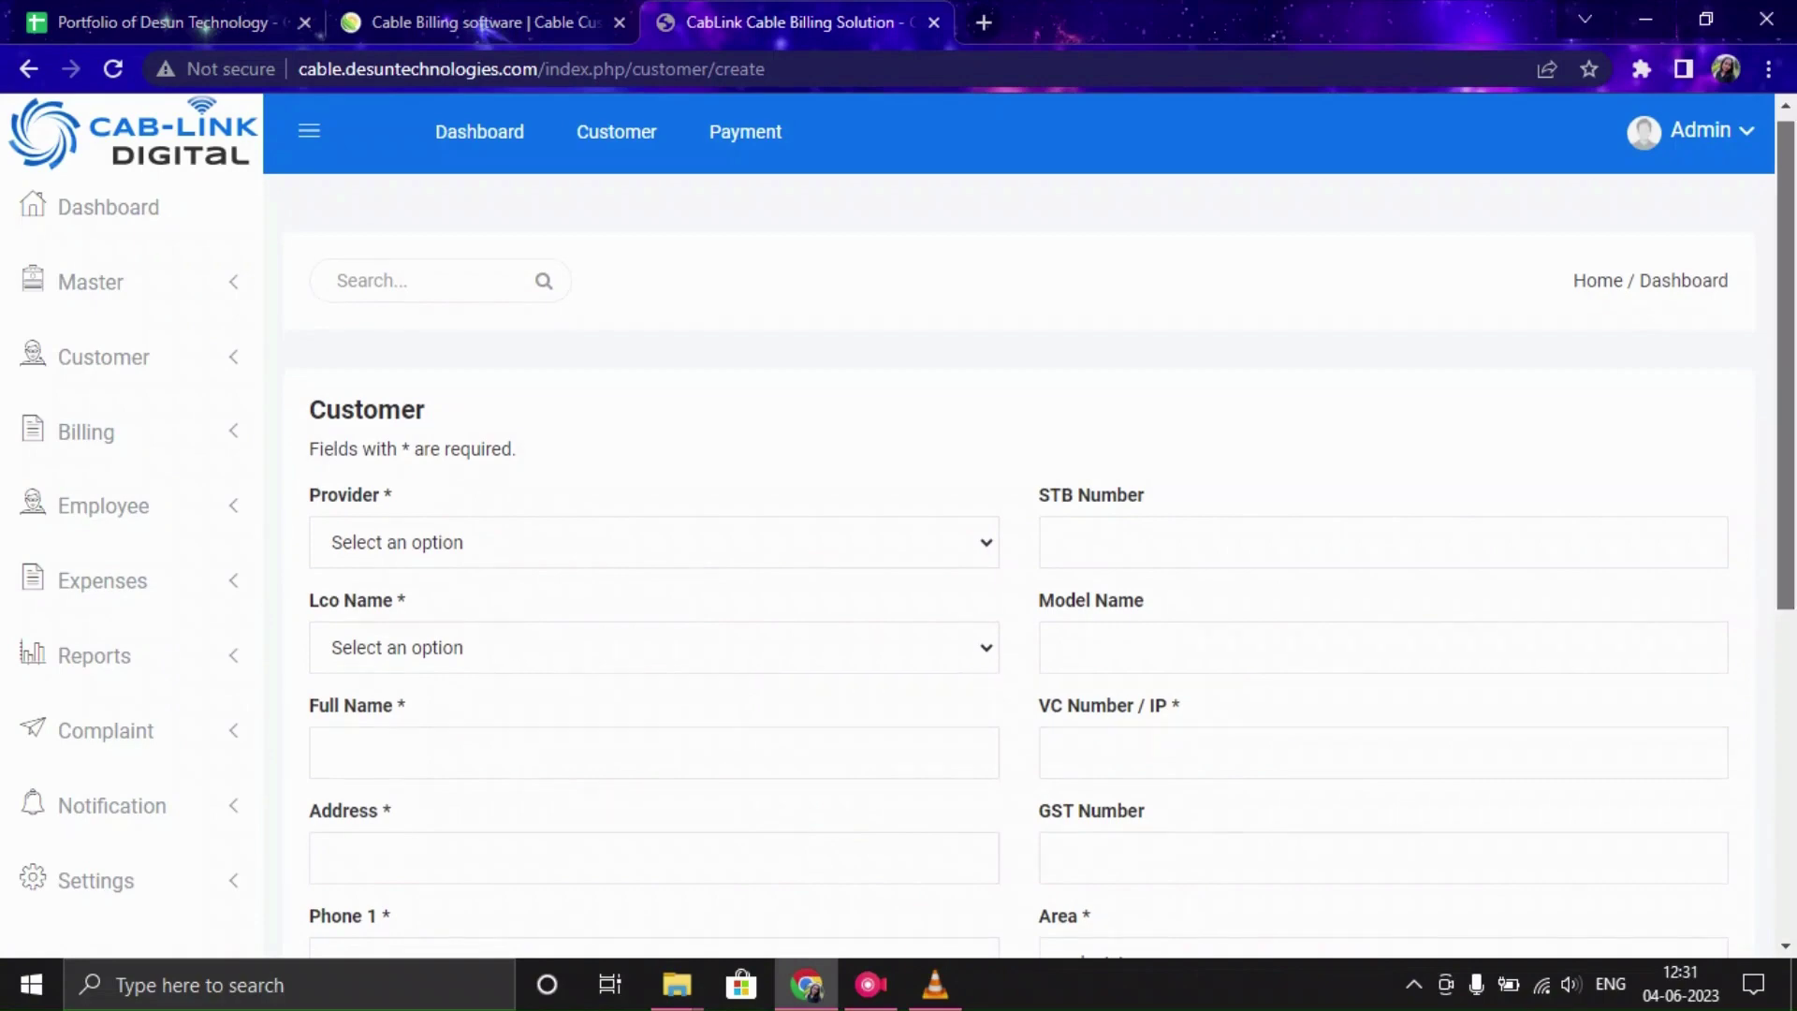
scroll(1018, 562, down, 5)
scroll(1018, 561, down, 1)
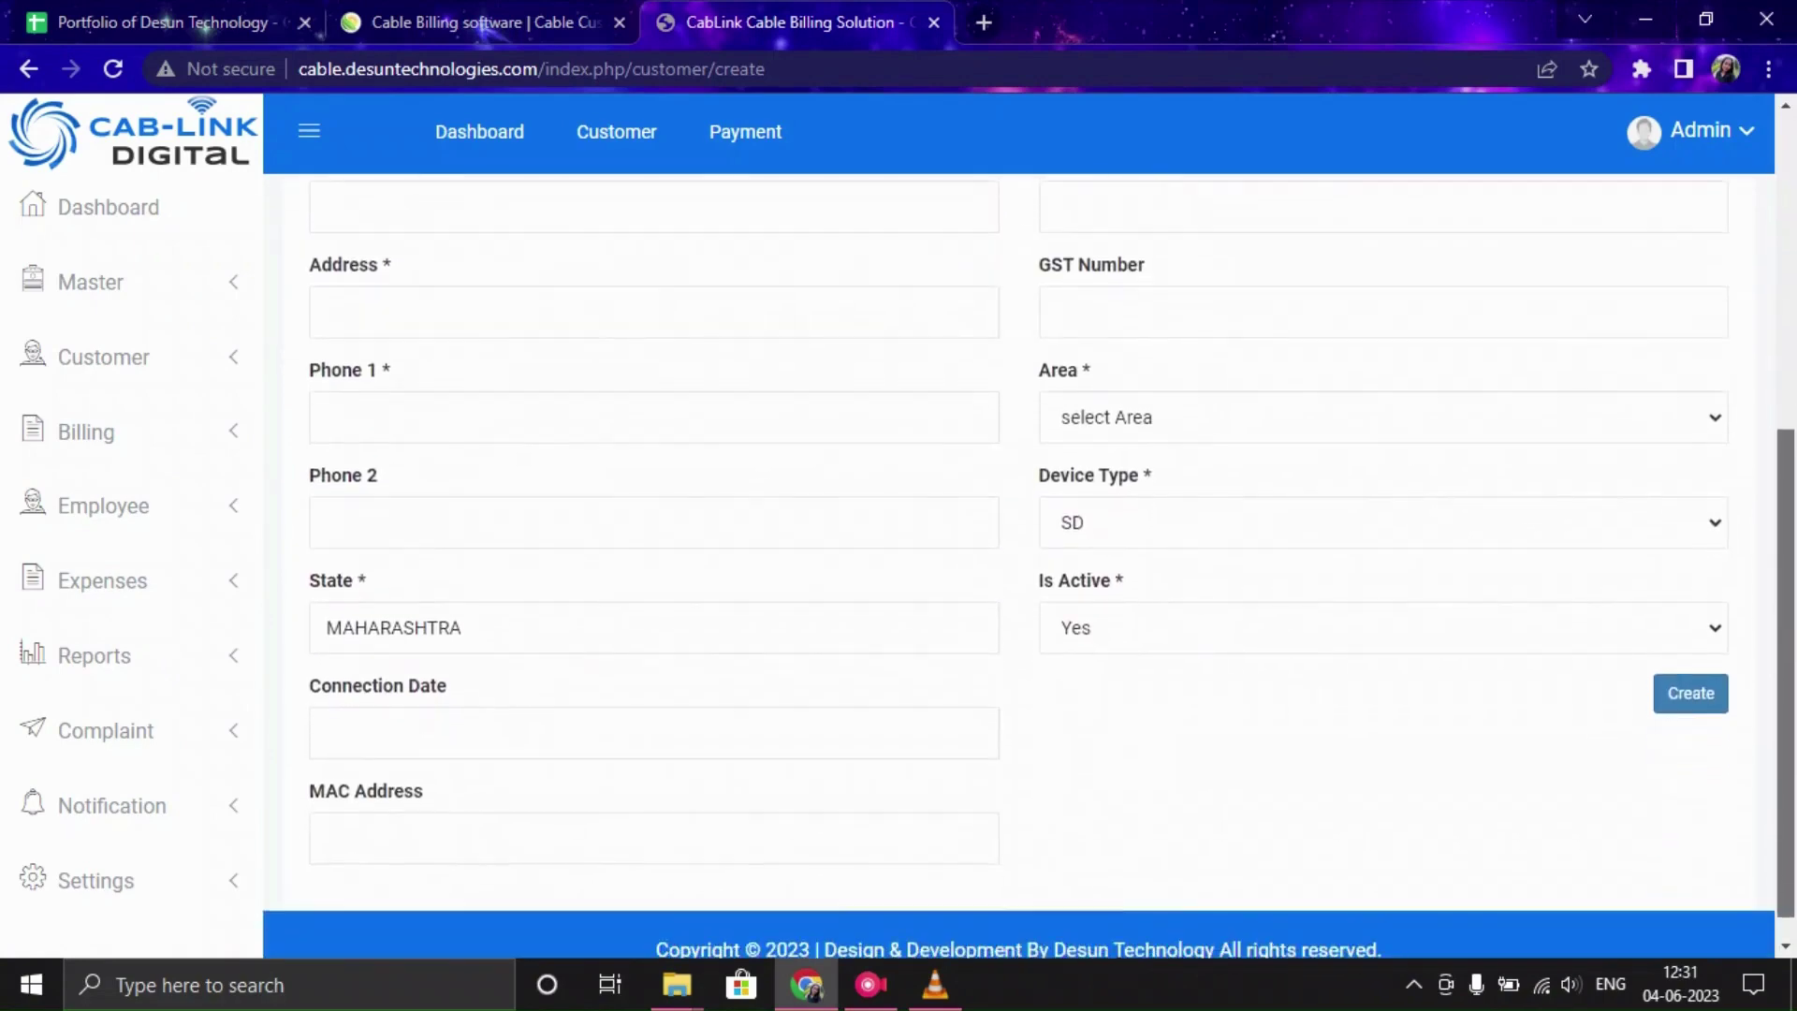
scroll(1019, 562, up, 10)
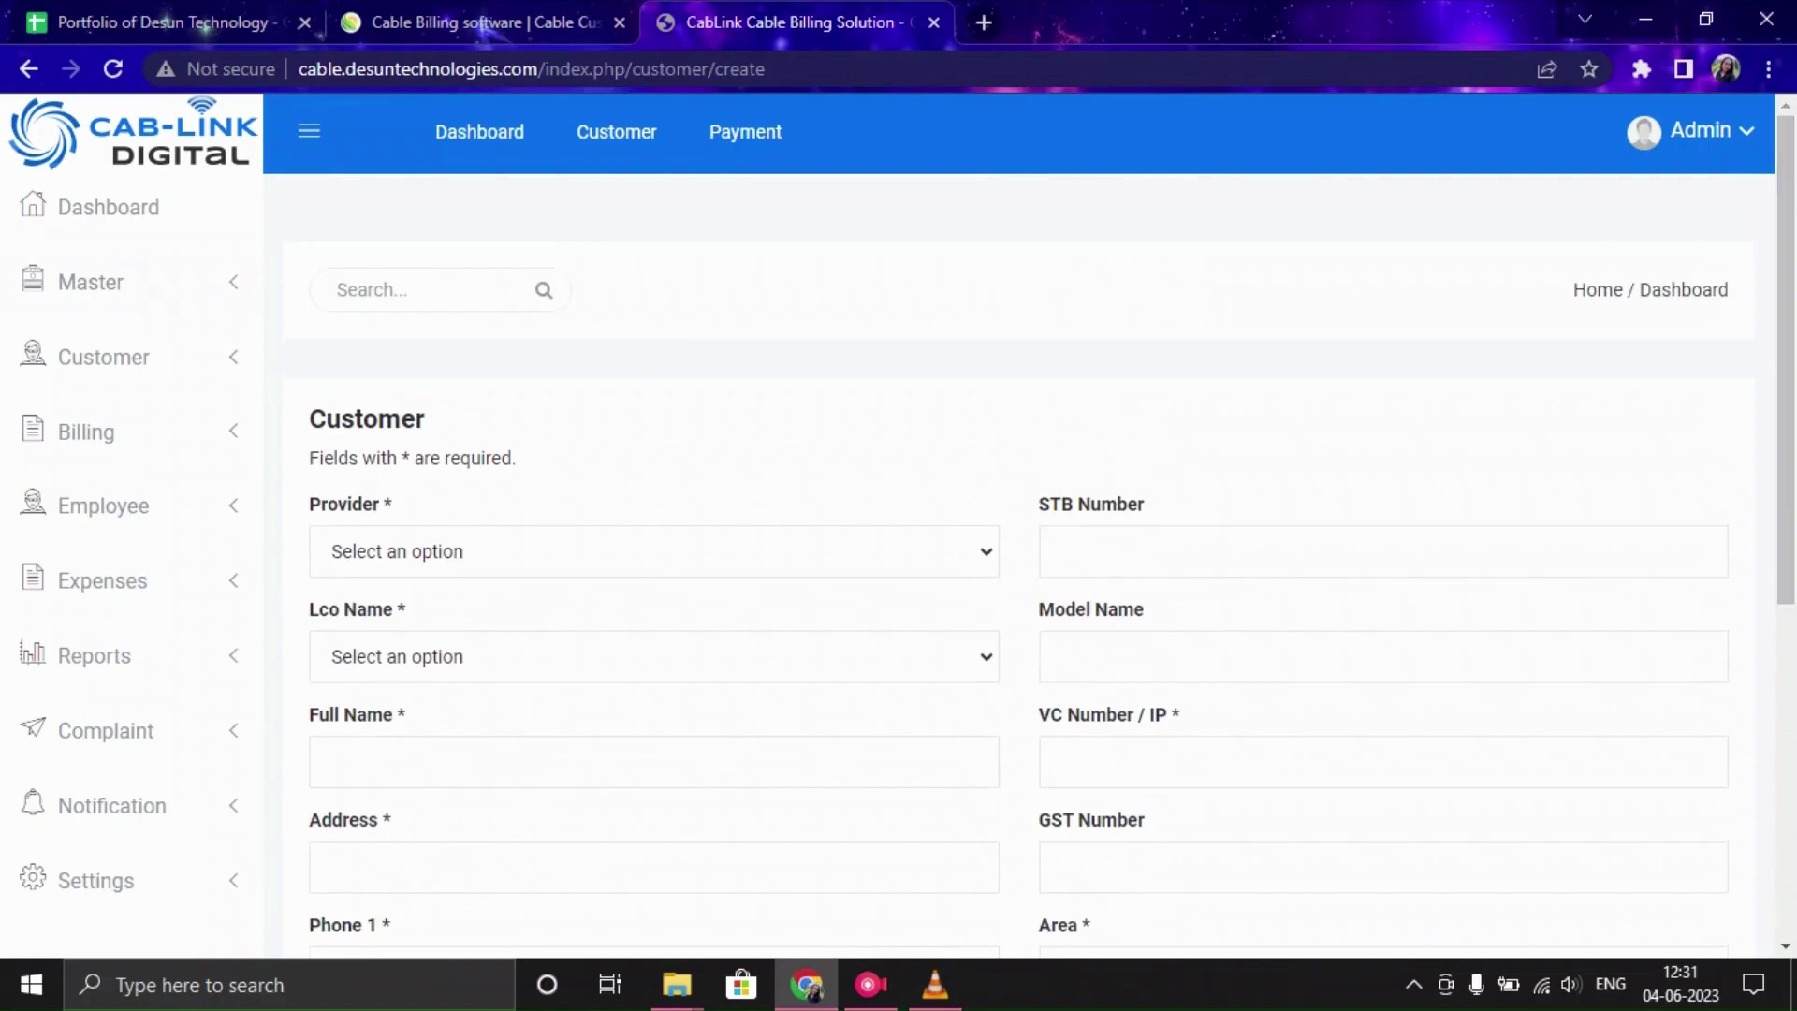
click(103, 357)
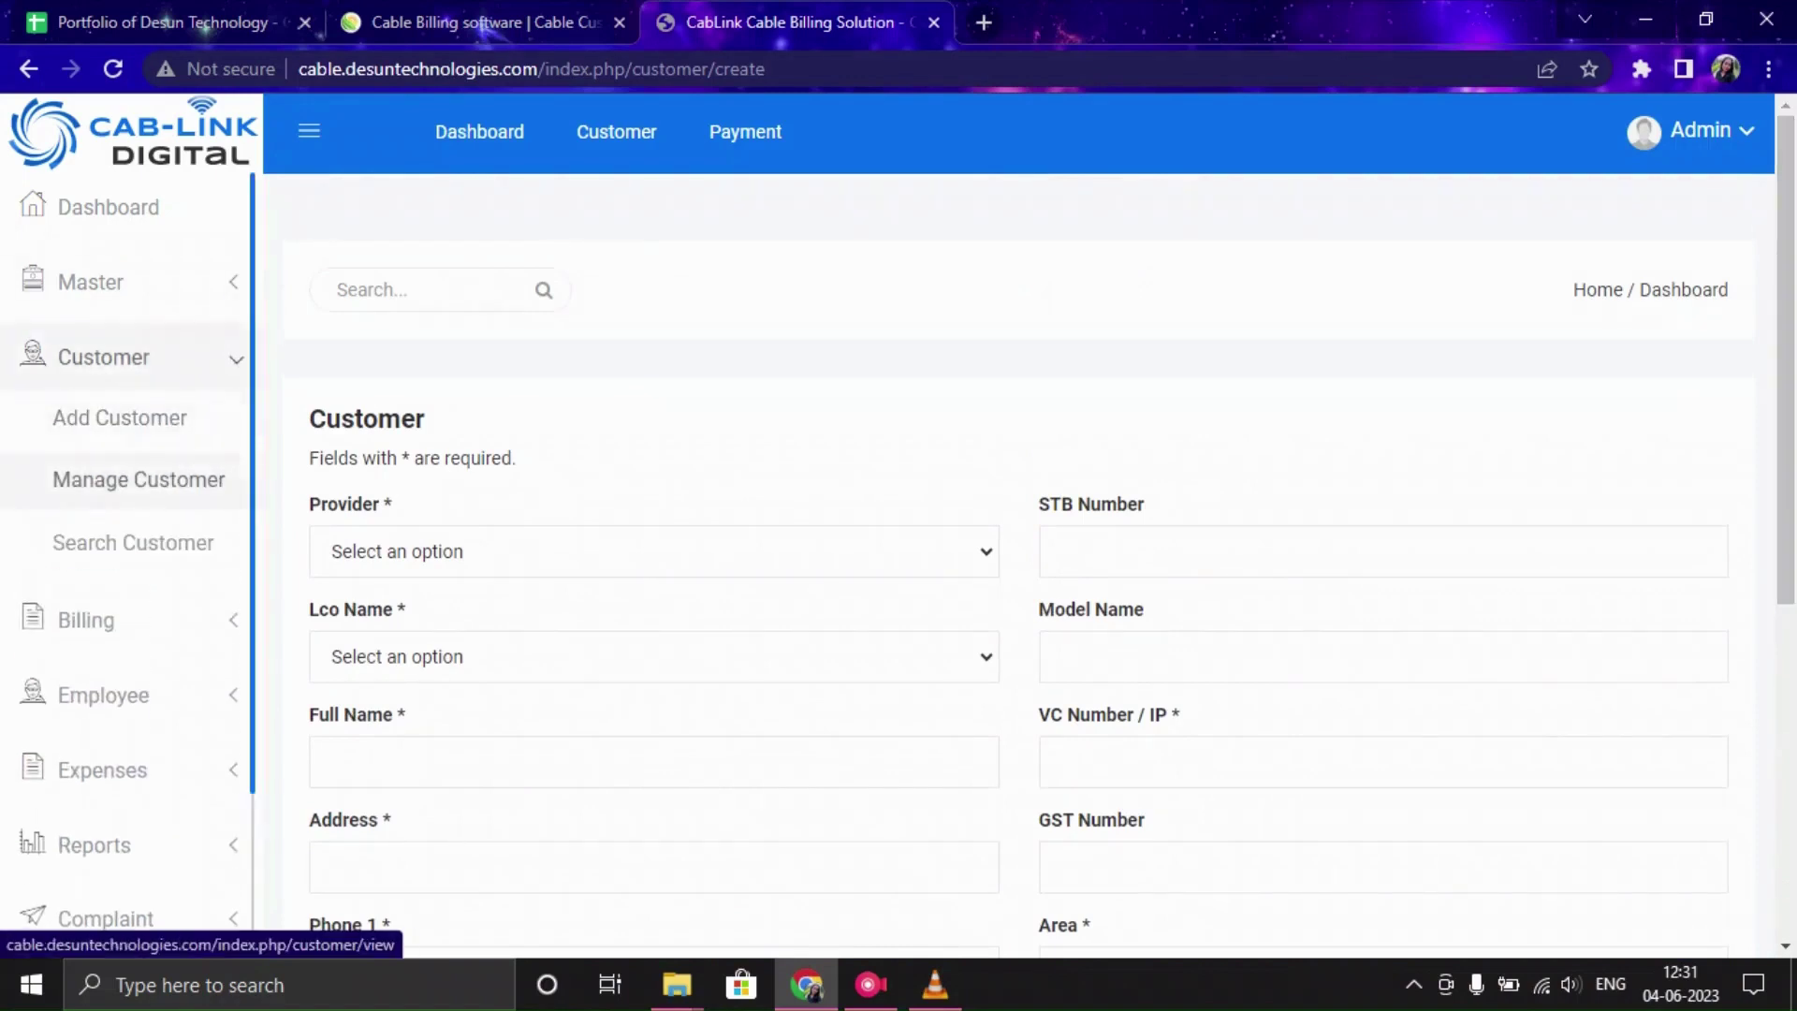
click(138, 479)
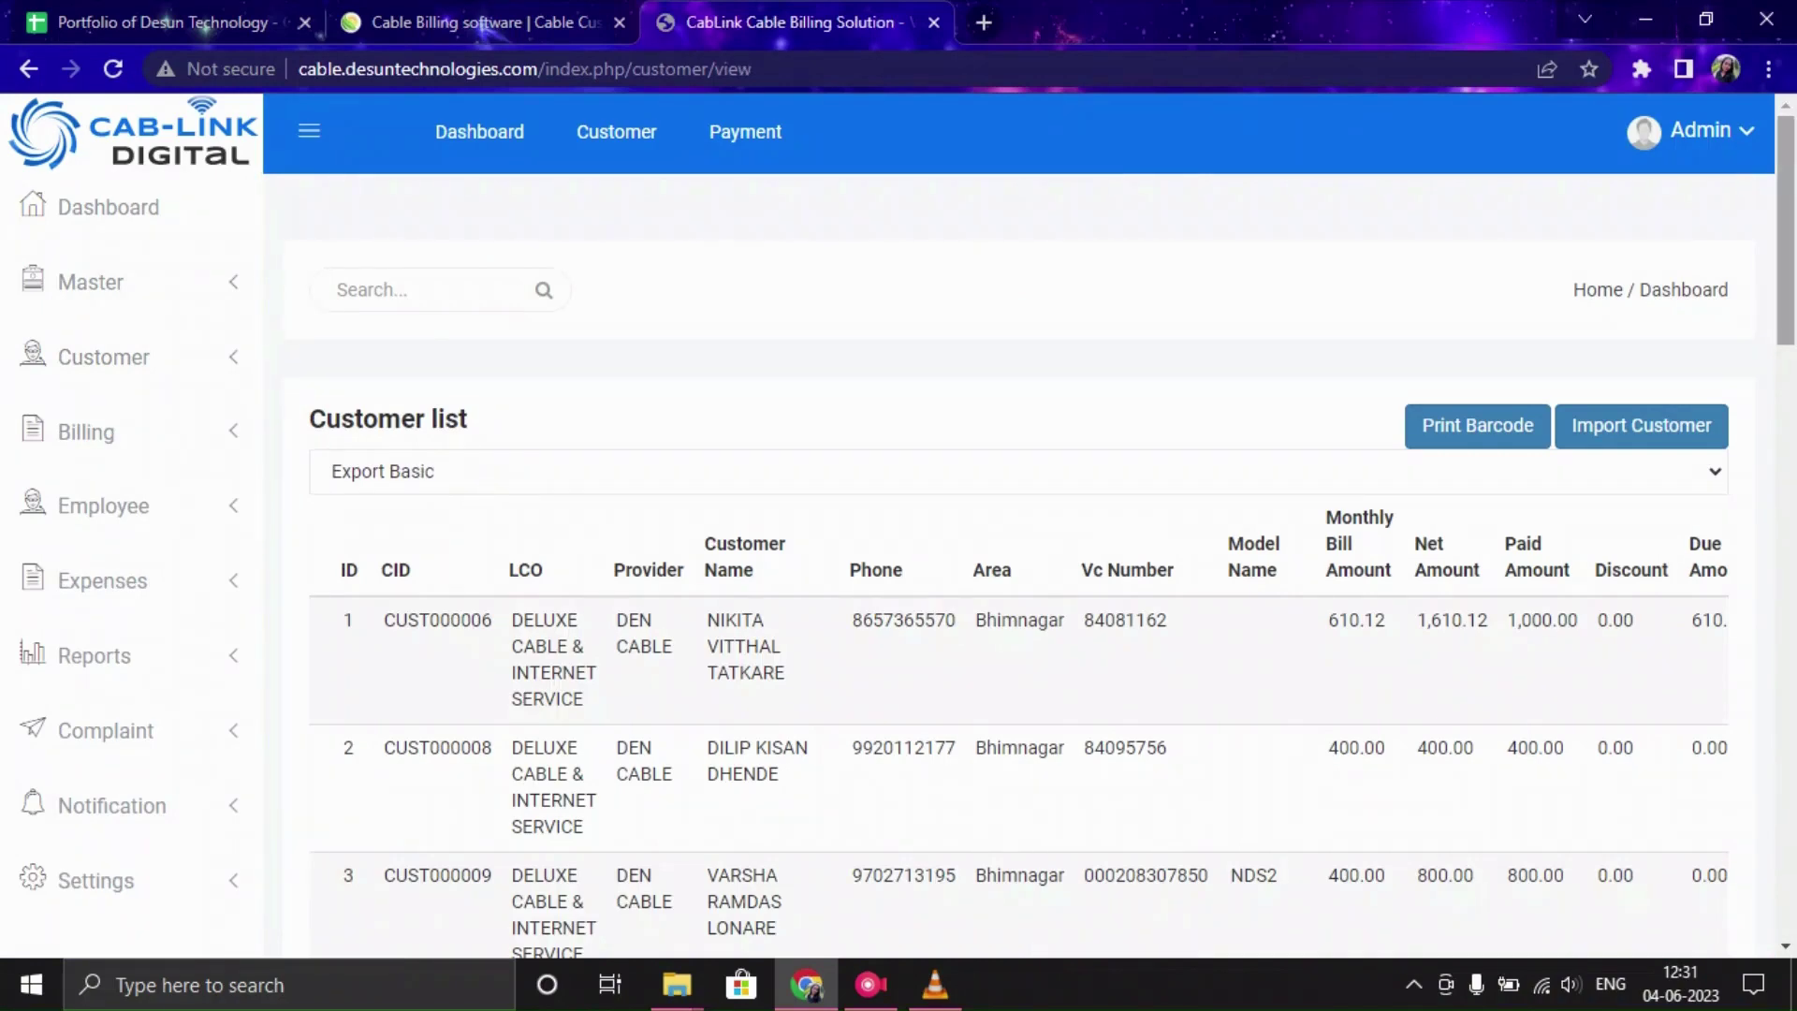
Preview the customer barcode print sheet, then cancel without printing
scroll(1030, 562, down, 7)
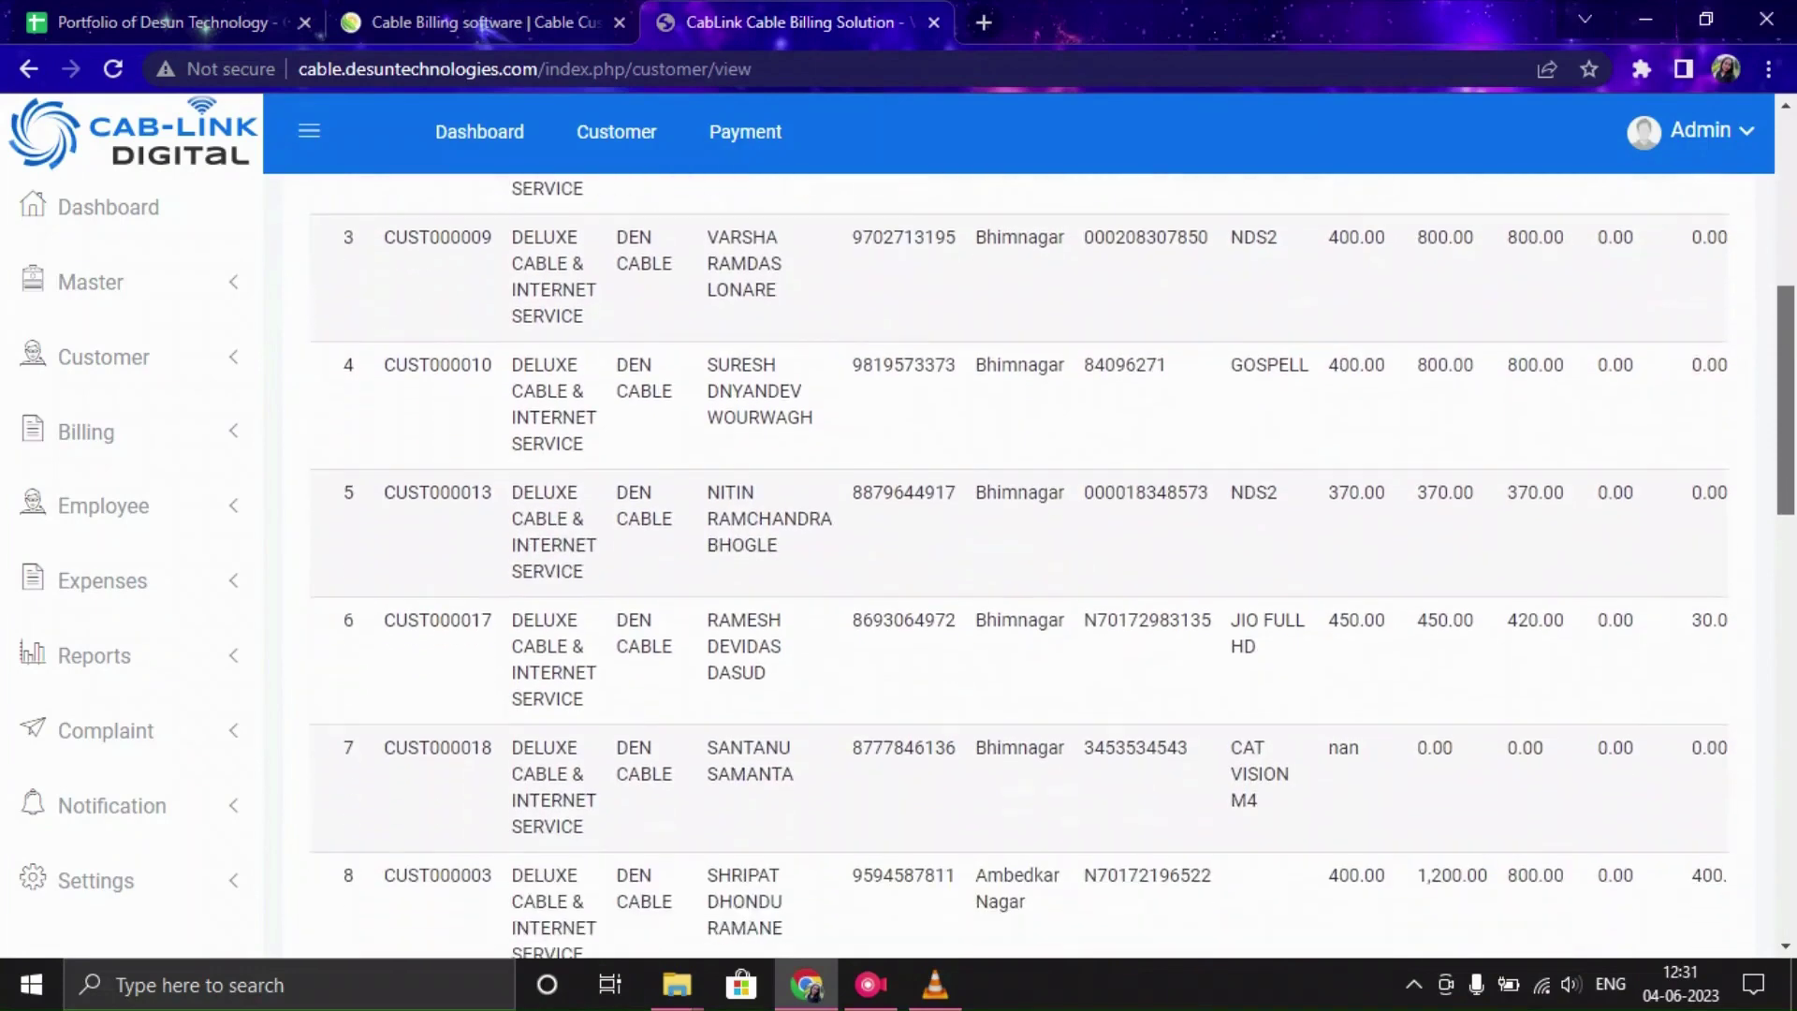
scroll(1030, 562, up, 7)
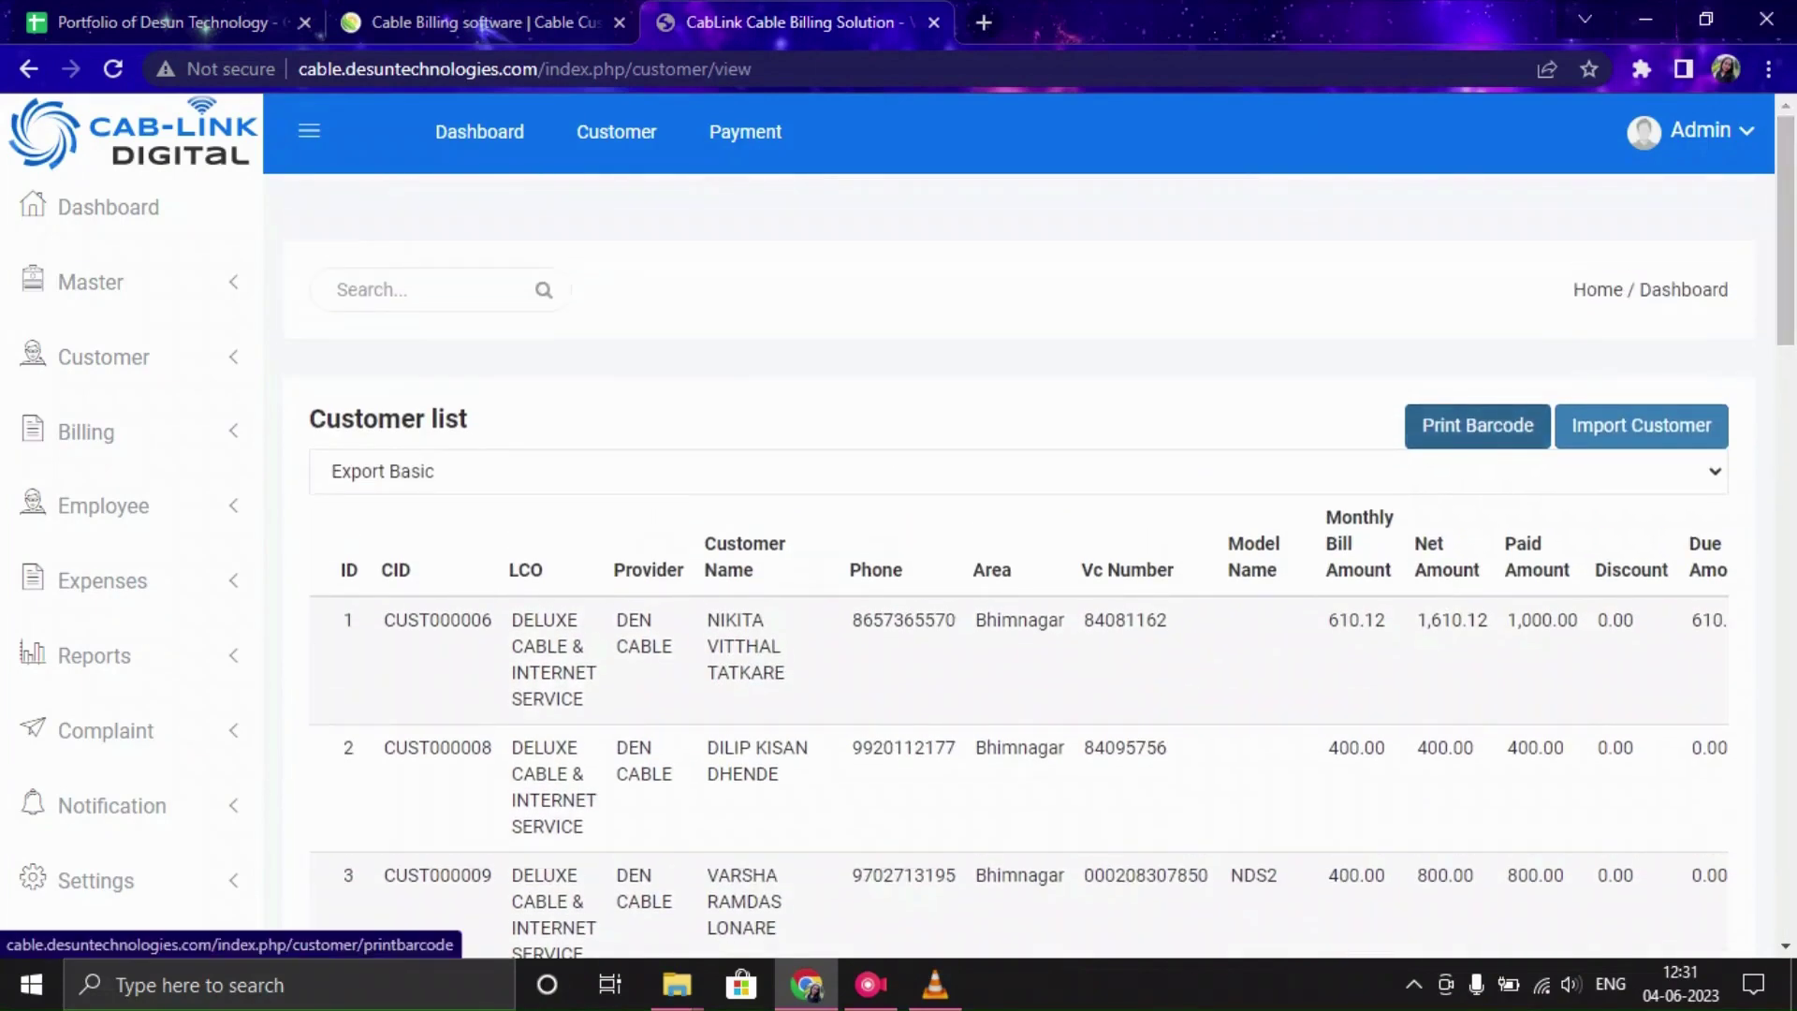
click(1478, 426)
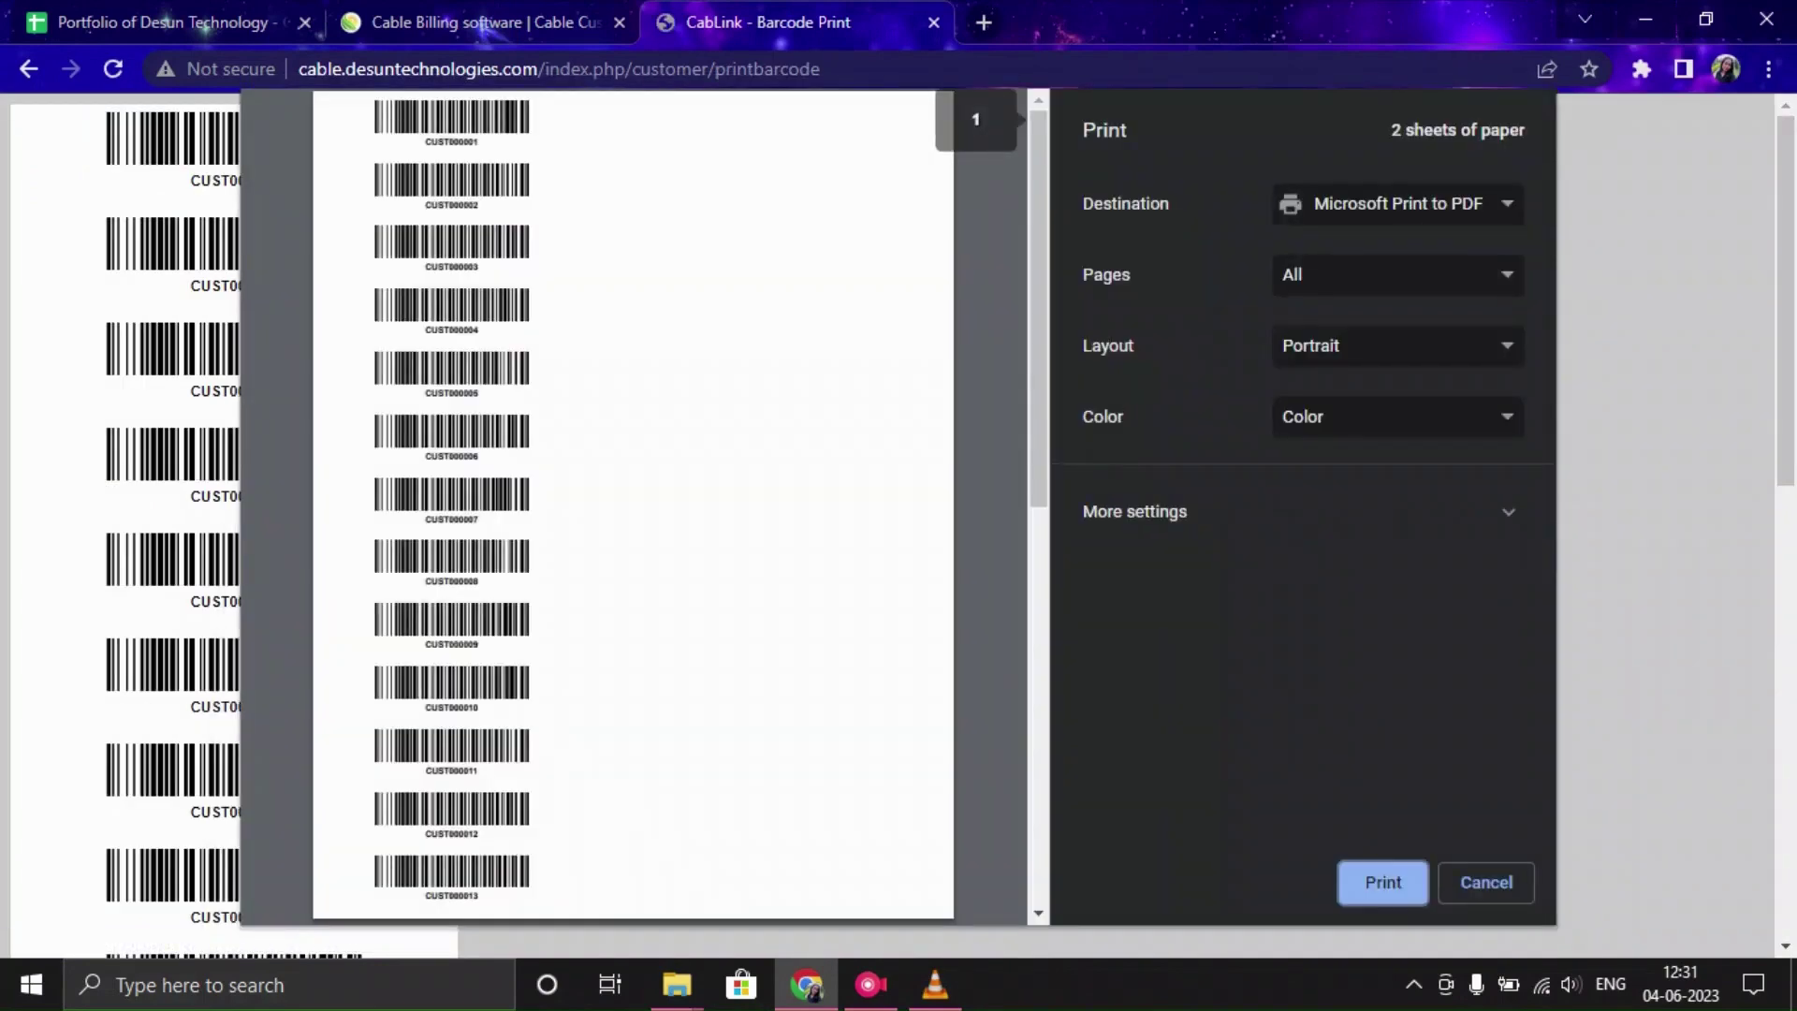
scroll(633, 506, down, 3)
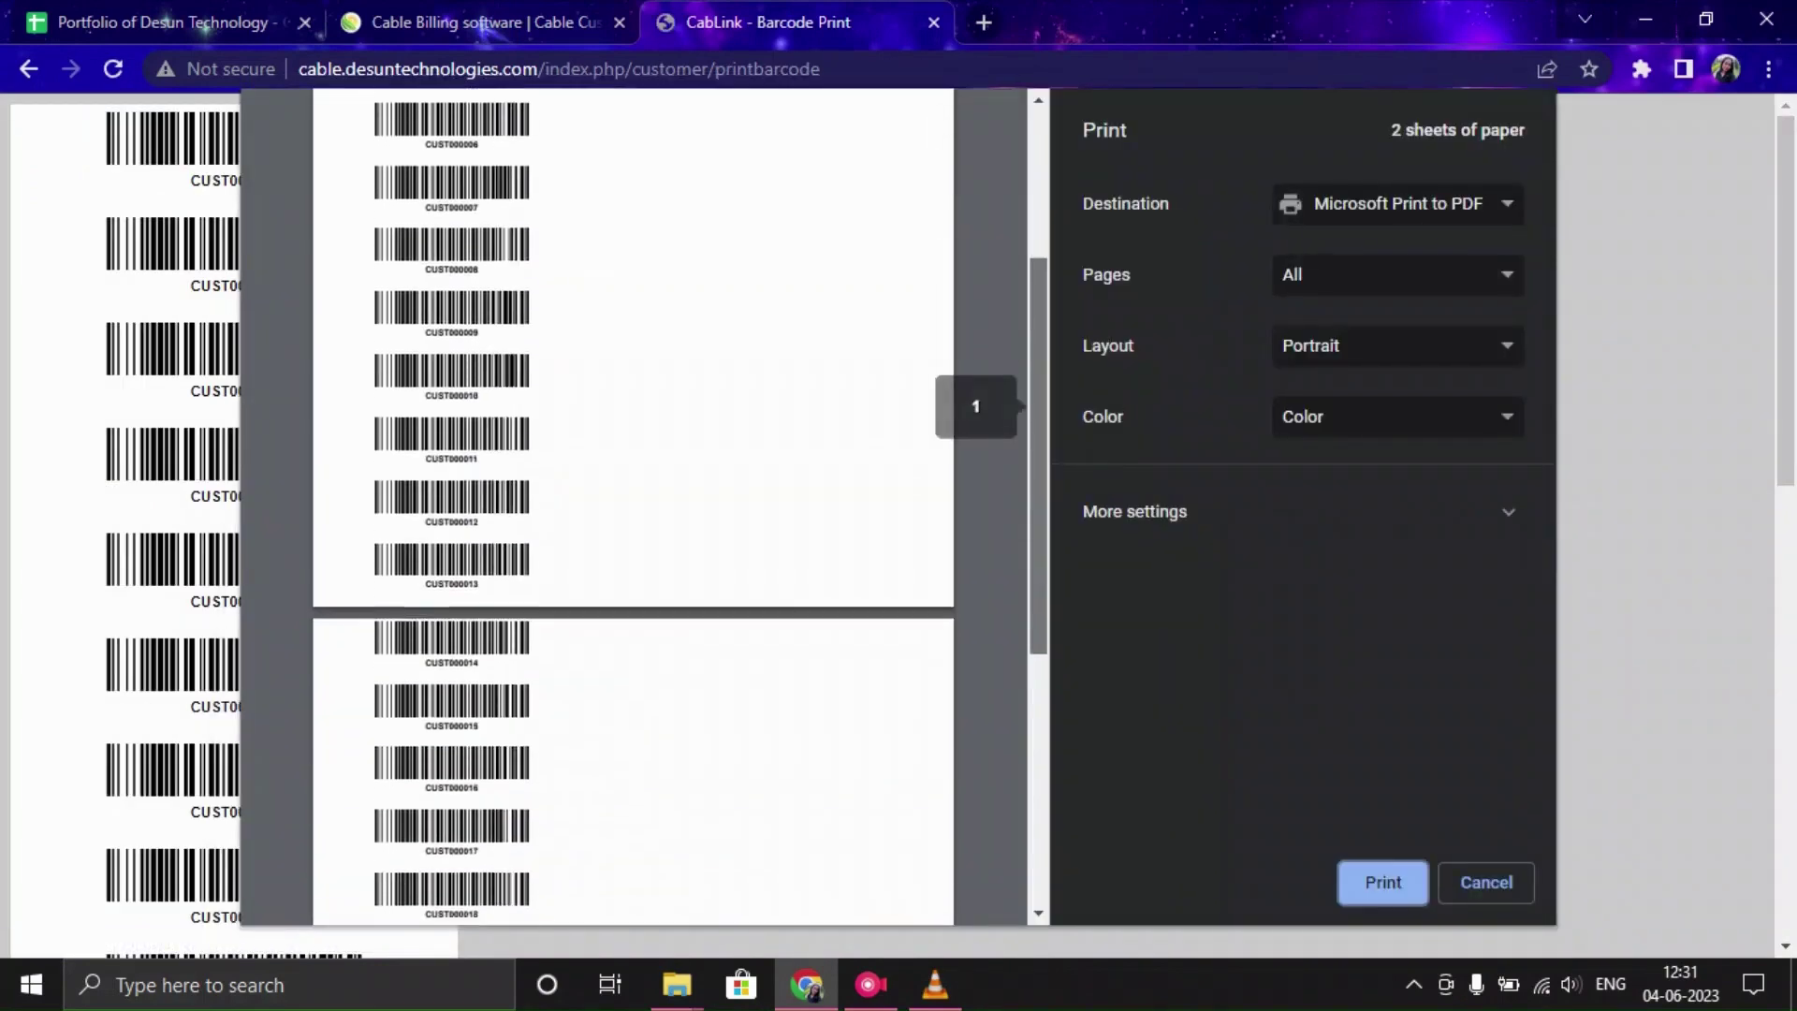
scroll(633, 505, up, 3)
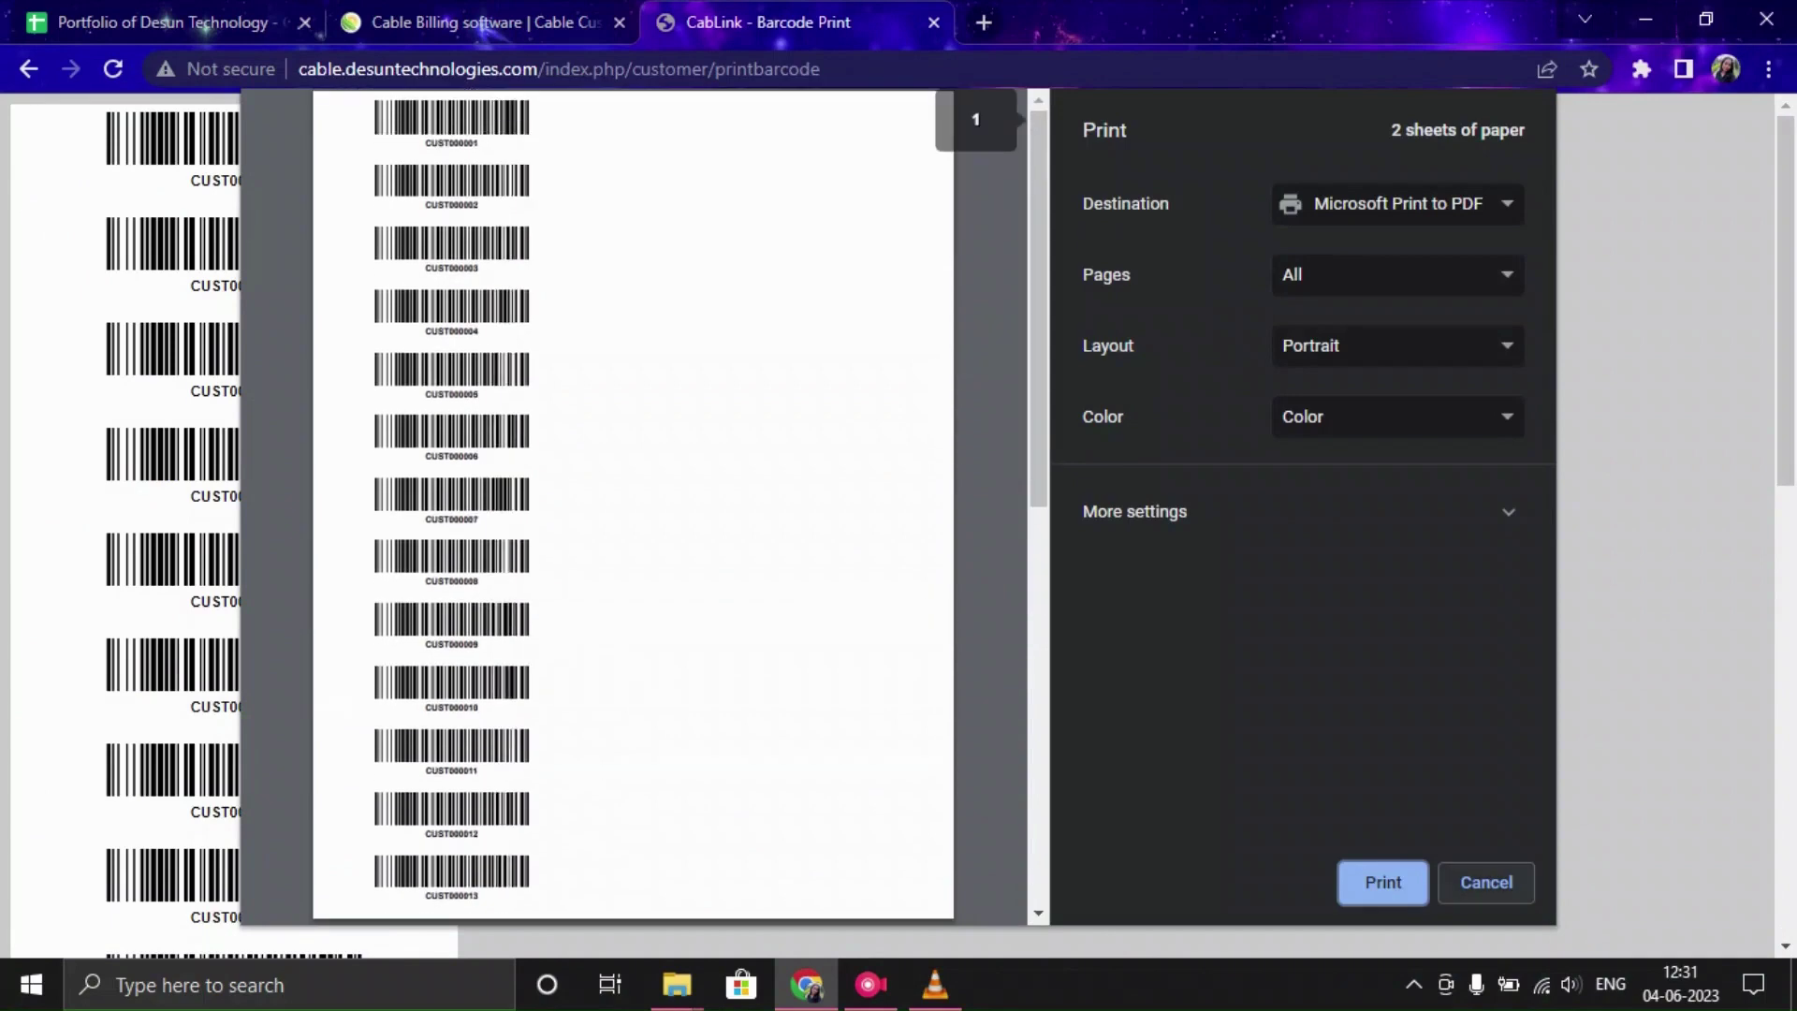
key(Escape)
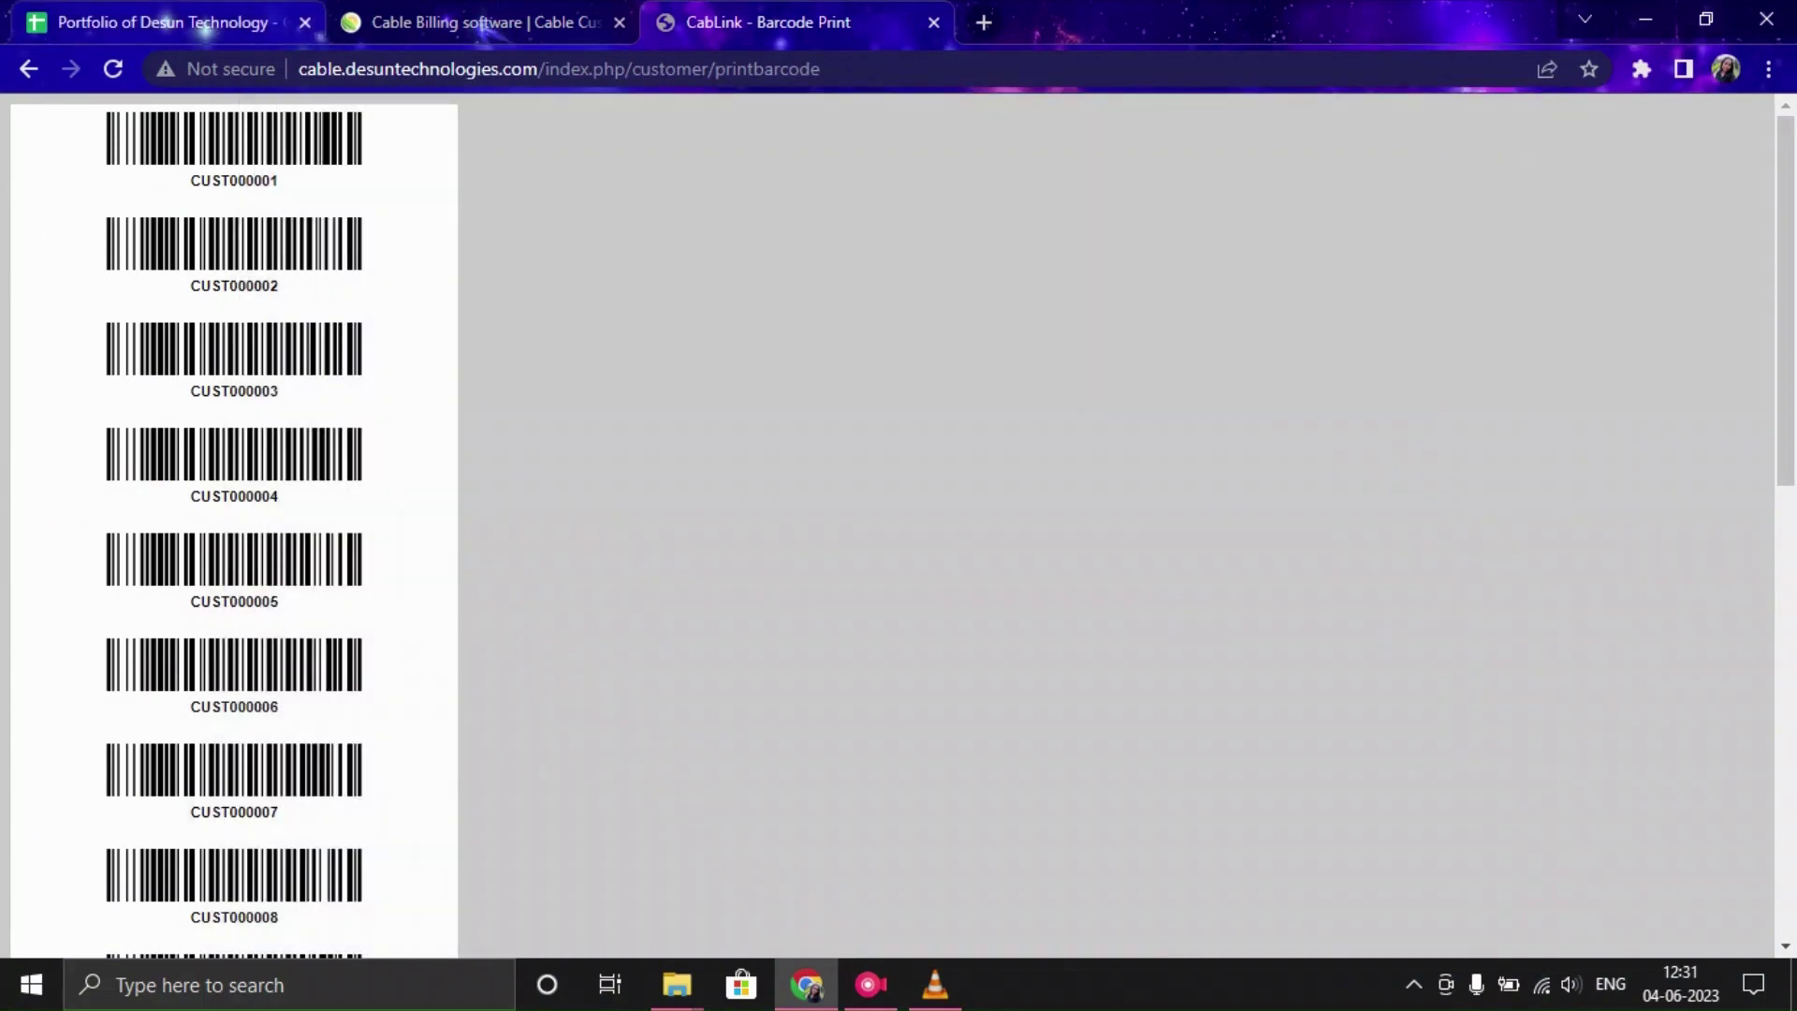
Return to the Customer list and expand the Billing options in the sidebar
click(28, 68)
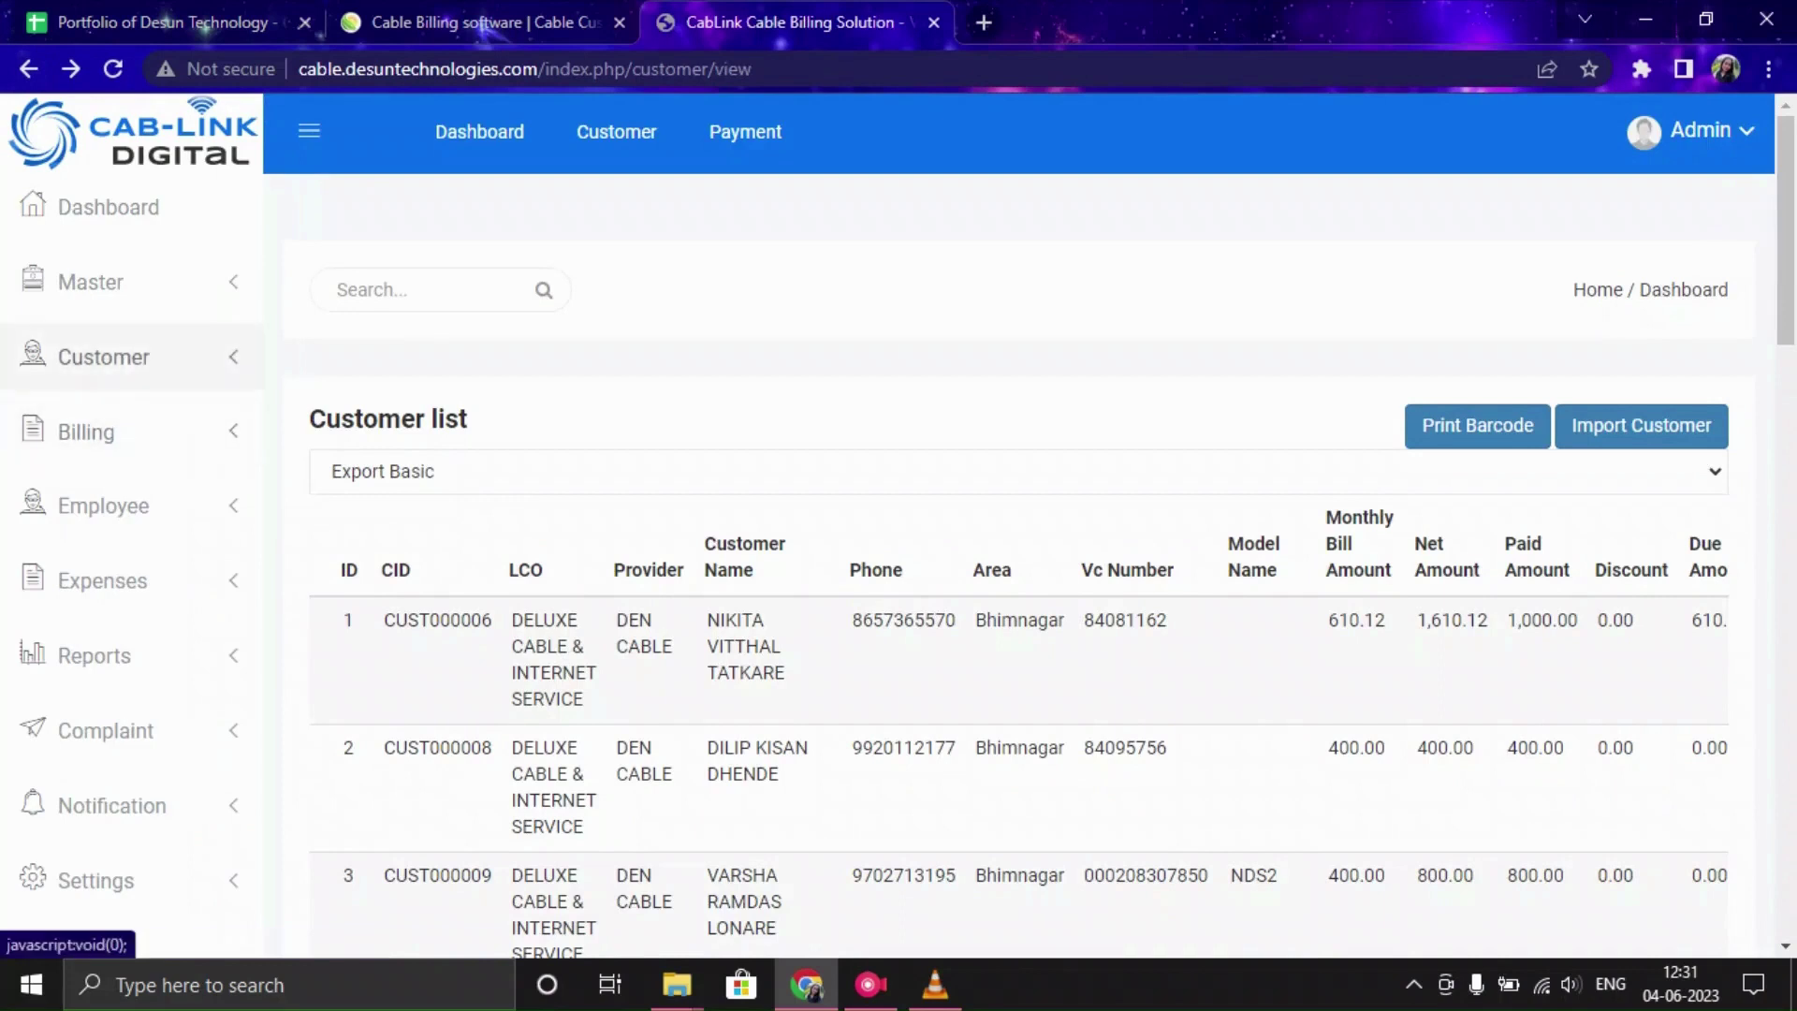
click(103, 357)
click(103, 356)
click(86, 433)
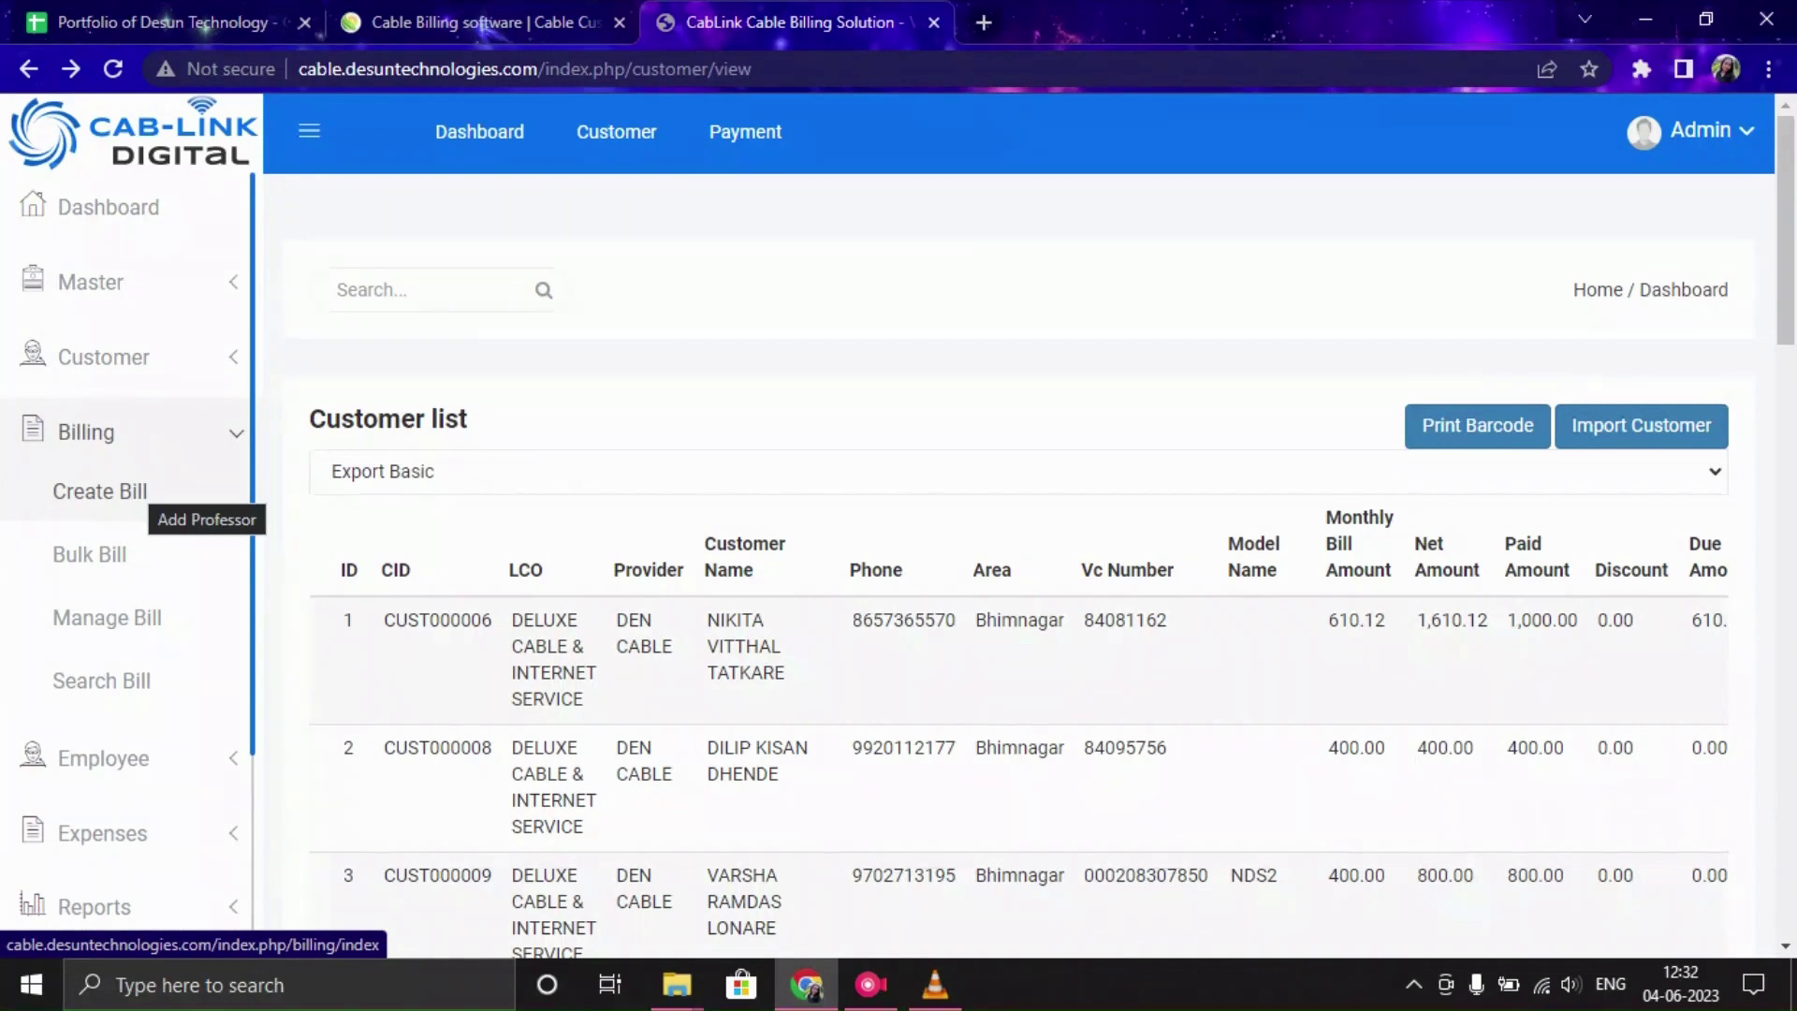
Open the Create Bill form and try submitting it empty twice
click(150, 495)
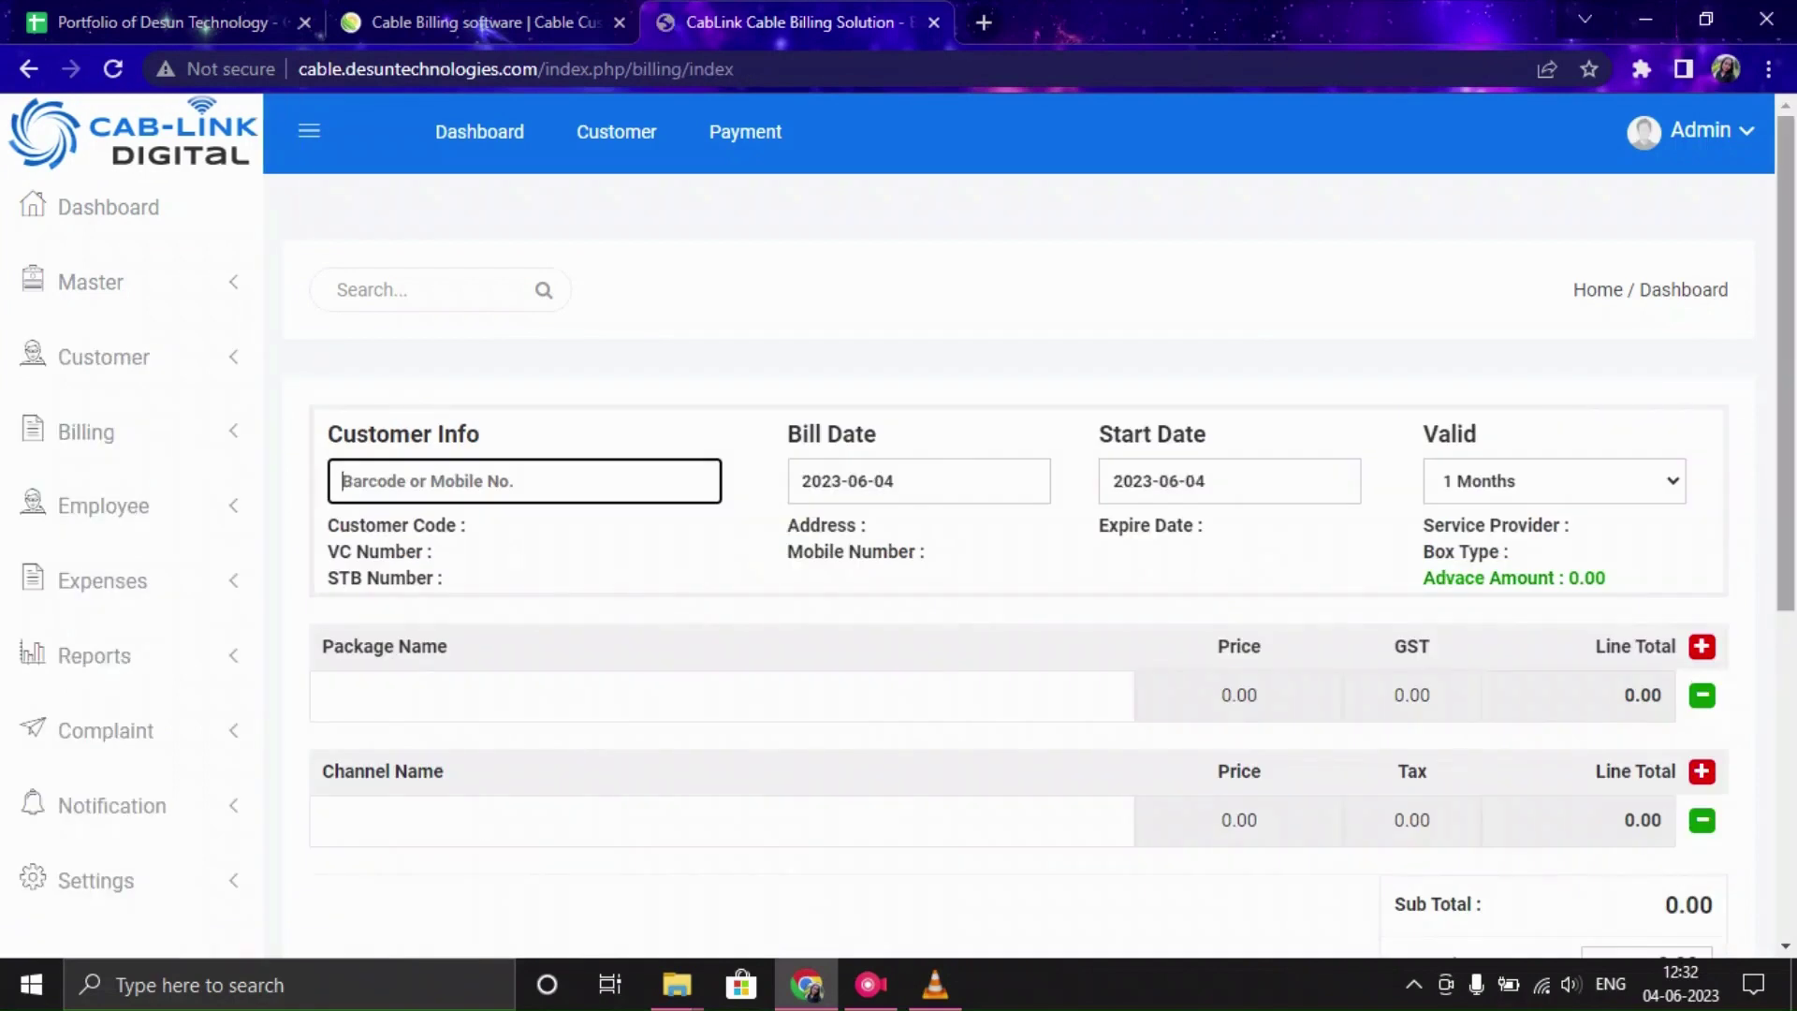
scroll(1030, 562, down, 2)
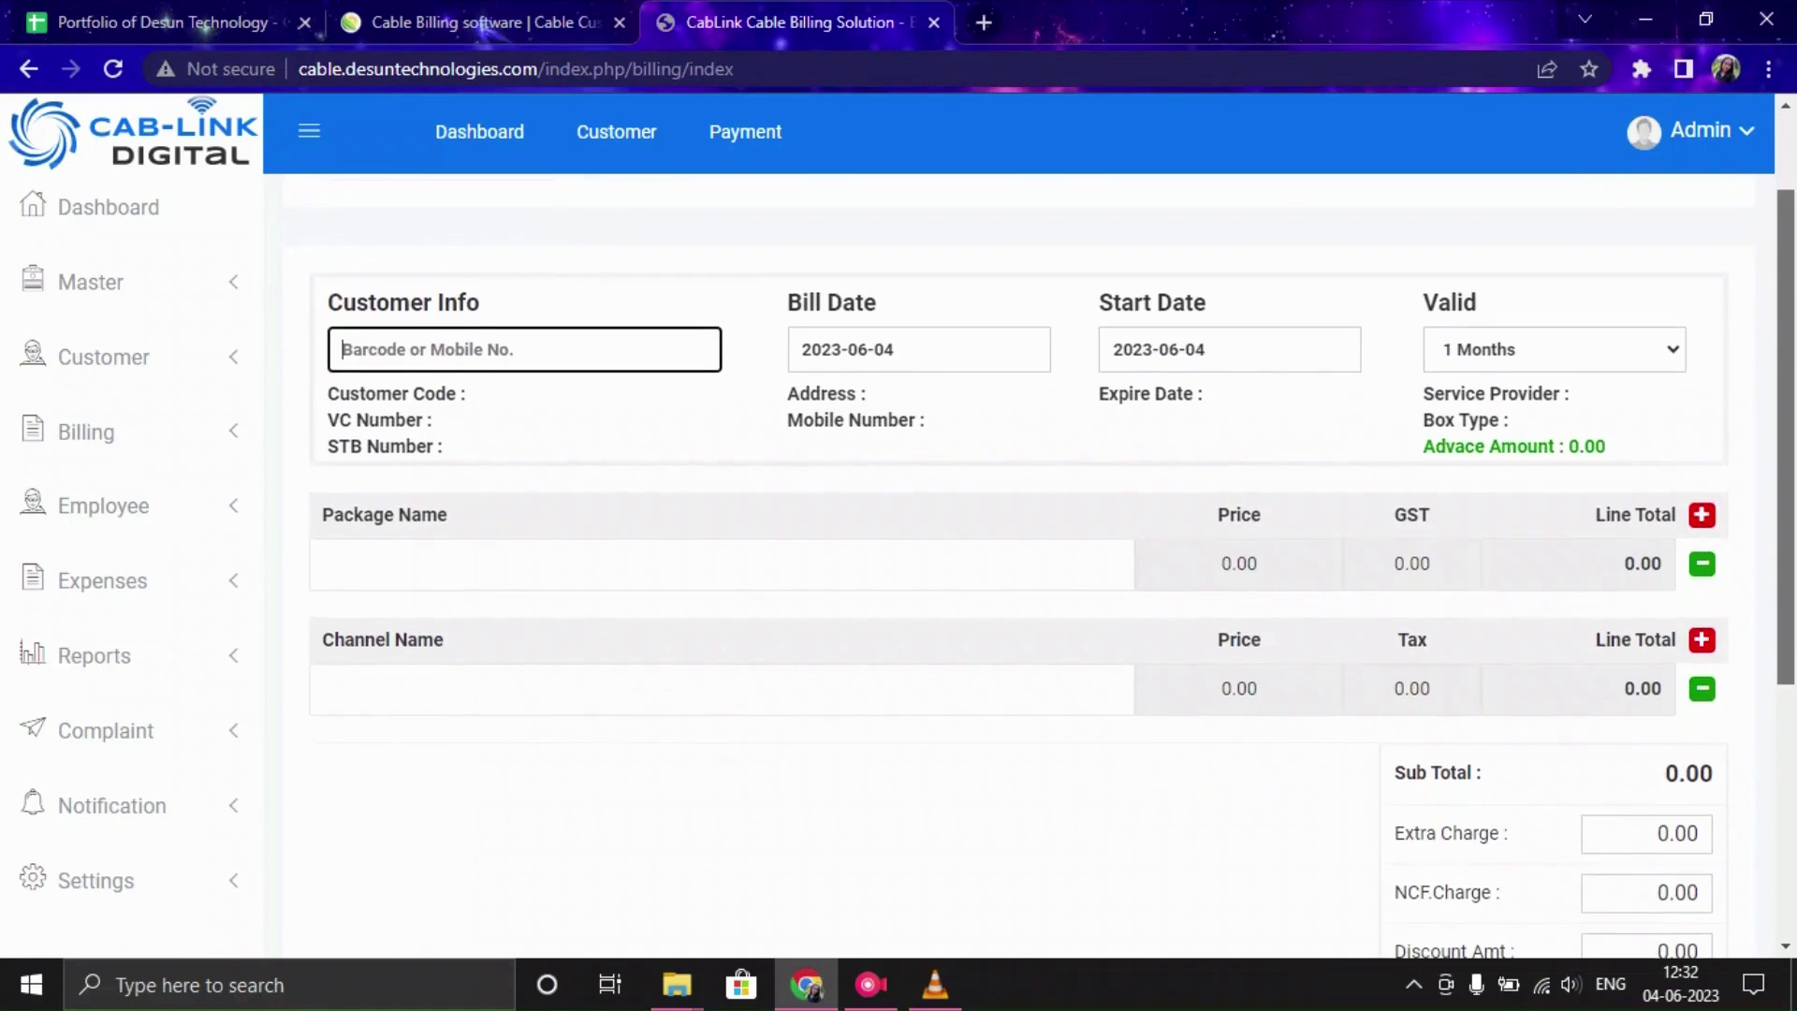
key(Return)
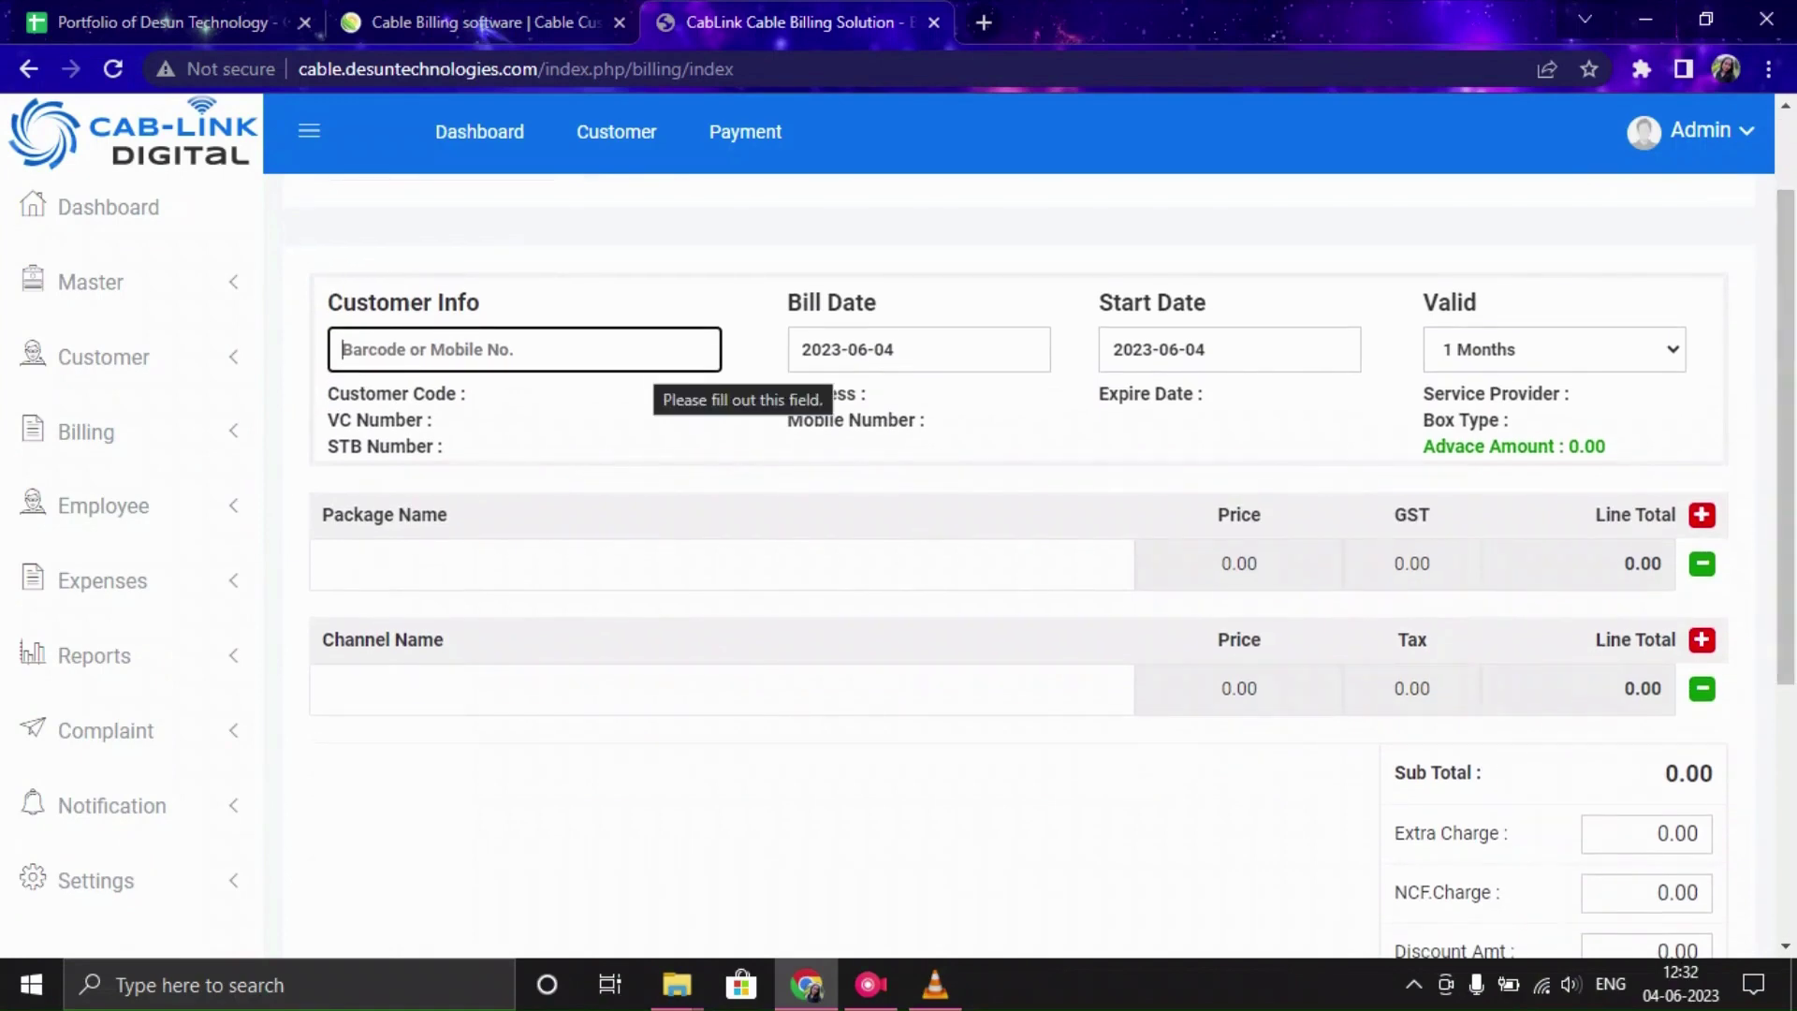
key(Return)
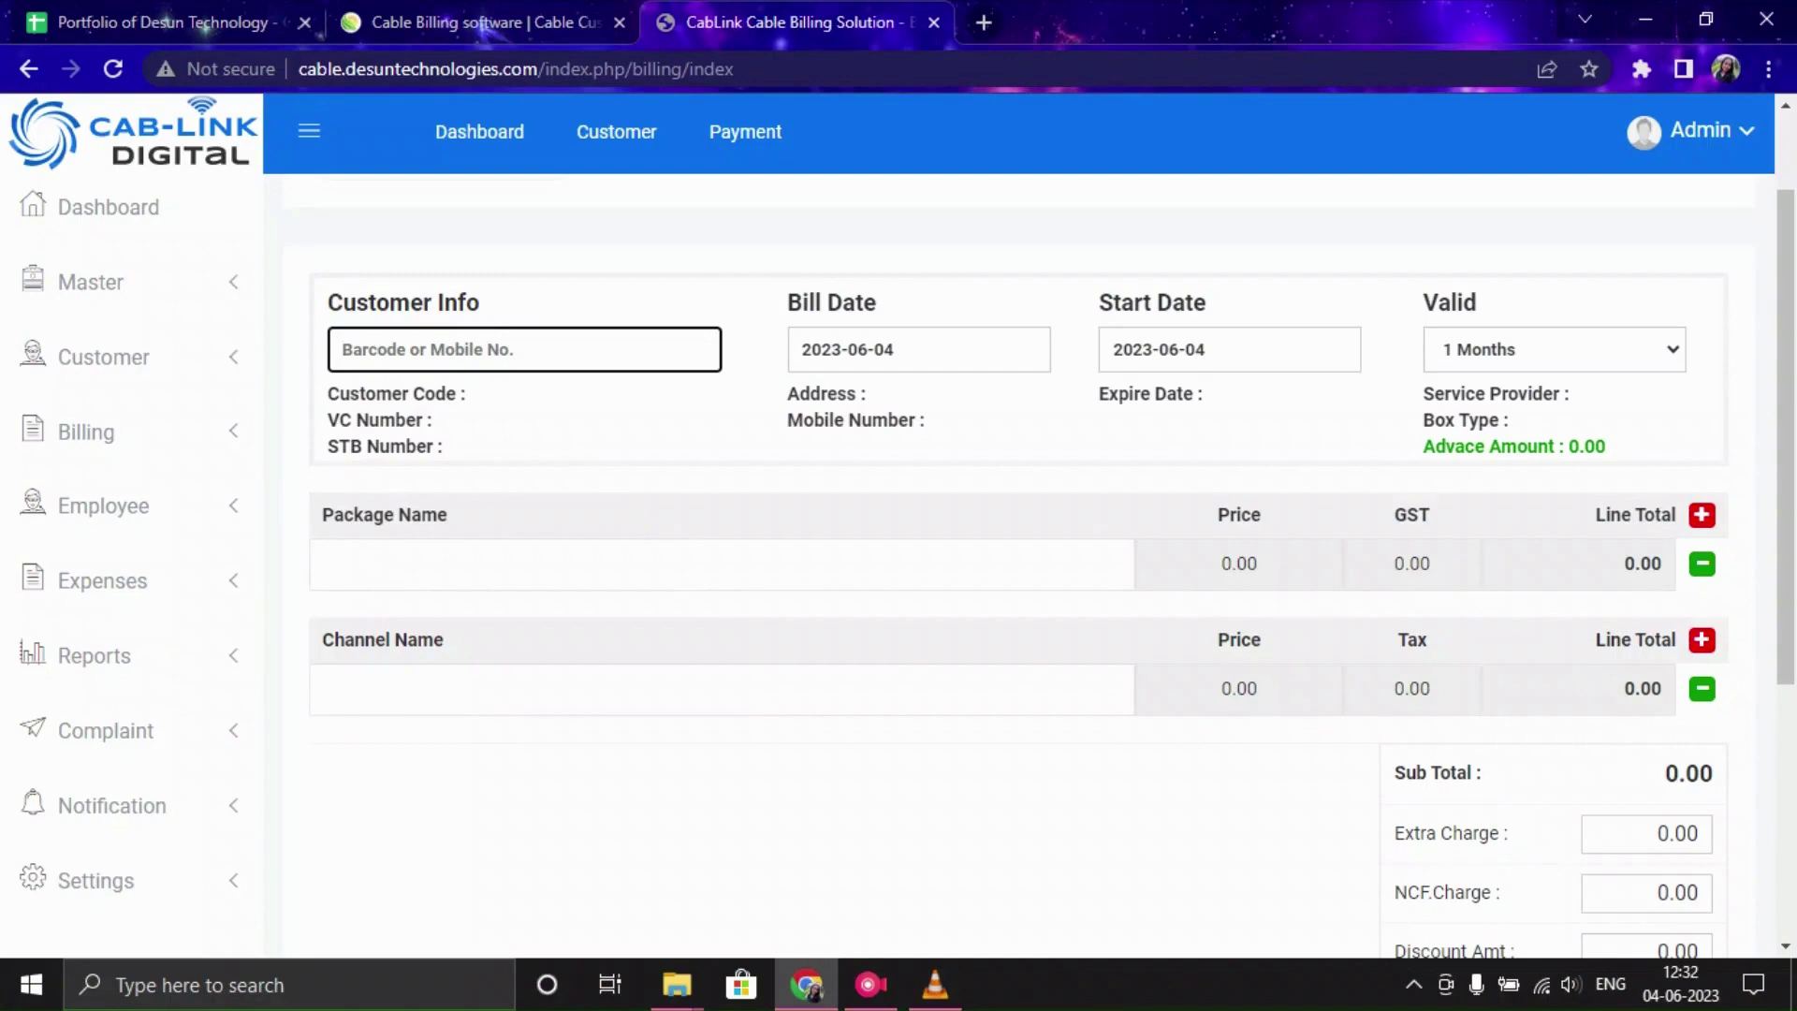
click(327, 563)
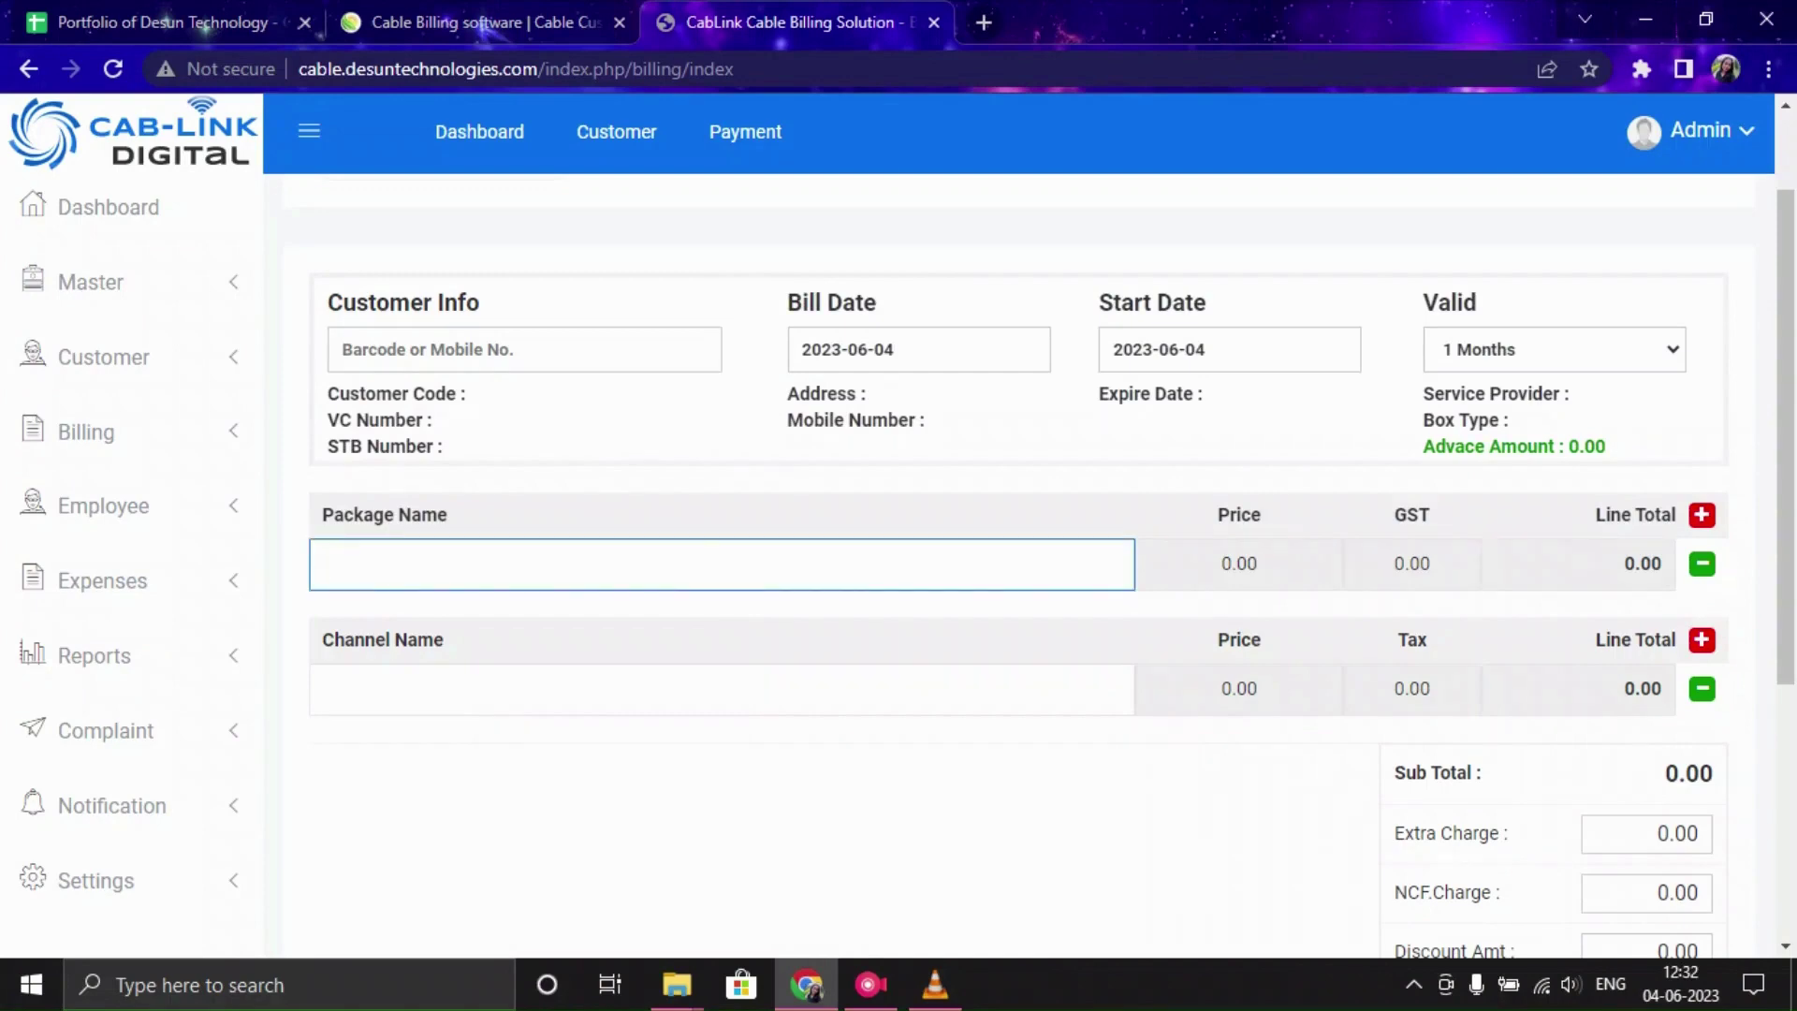
click(328, 689)
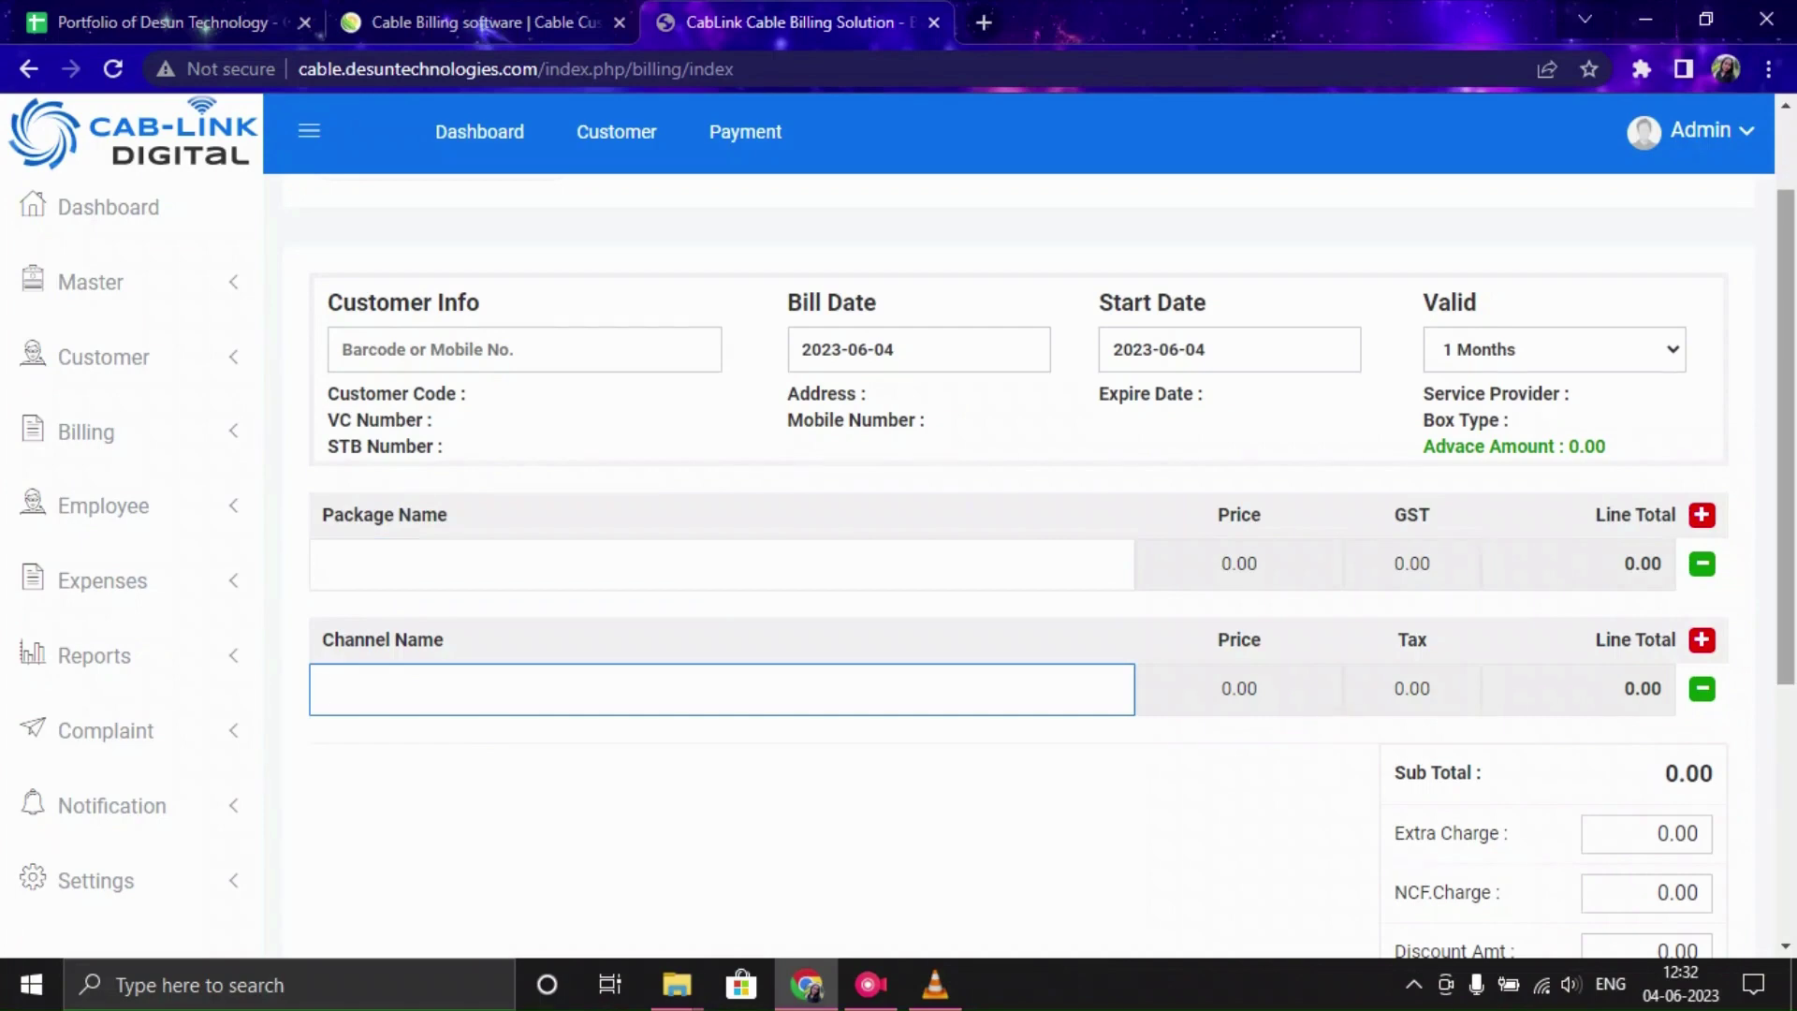
scroll(1039, 574, down, 3)
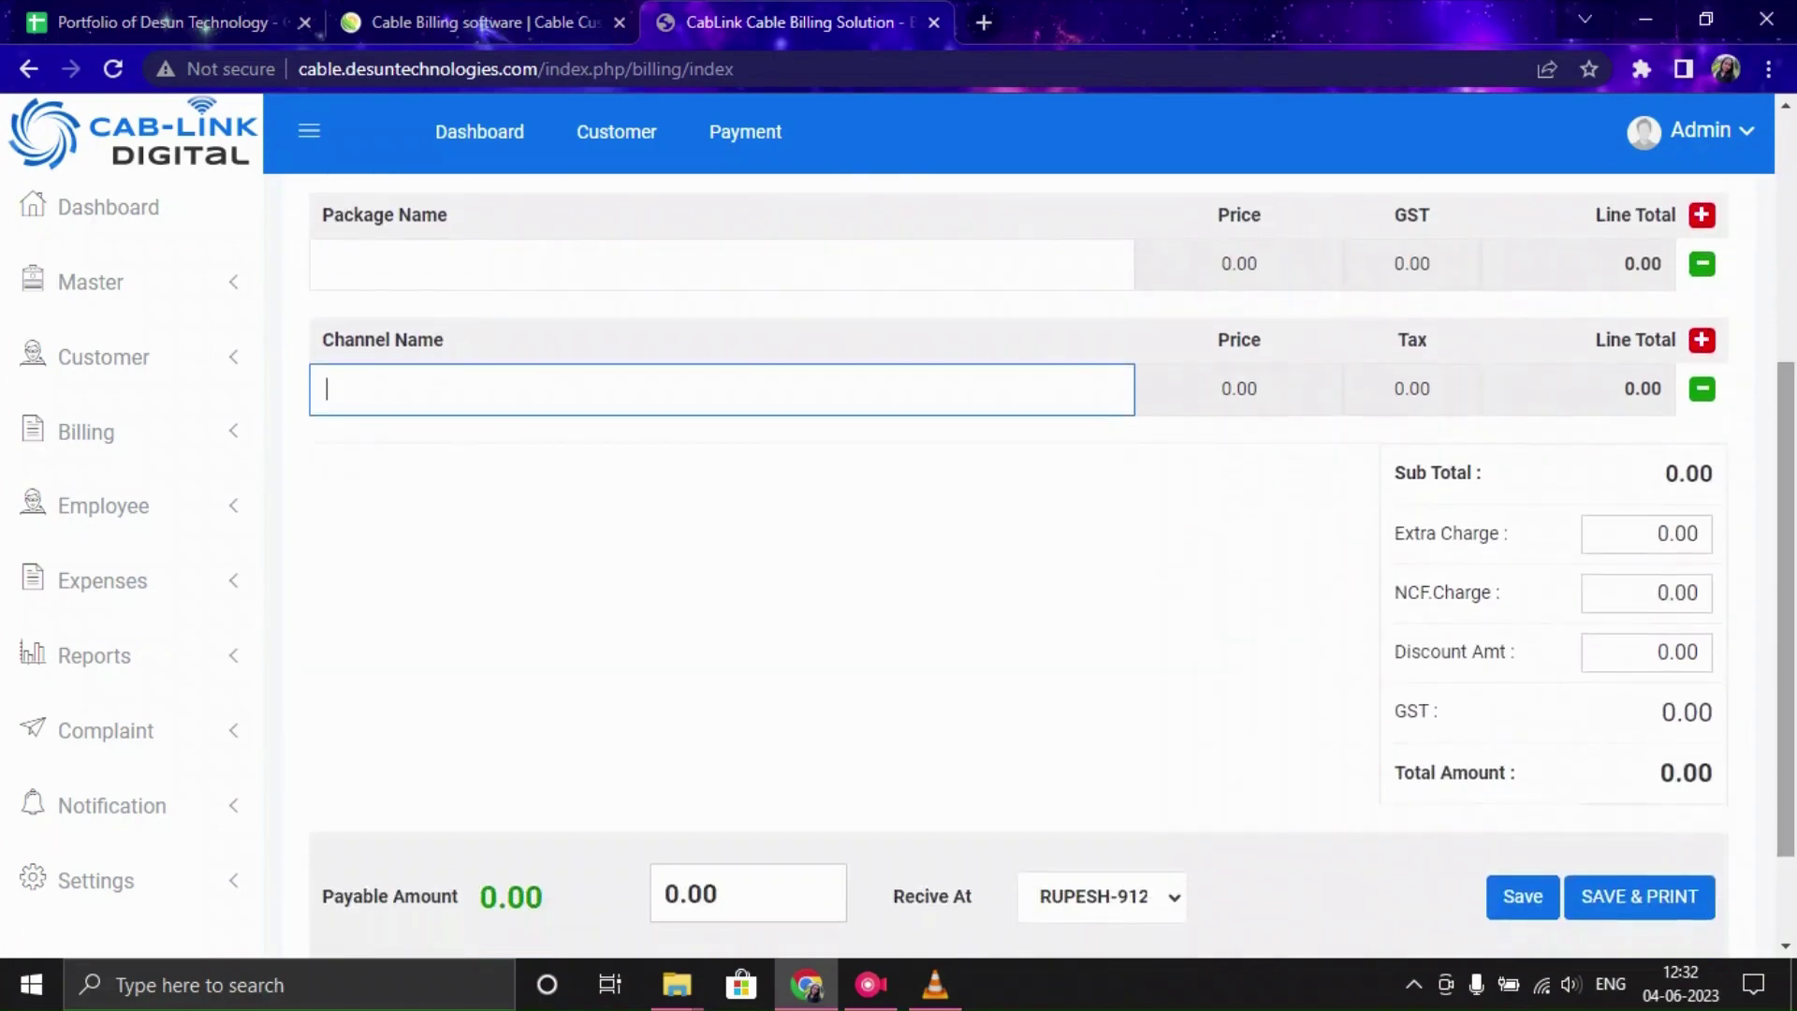
key(Tab)
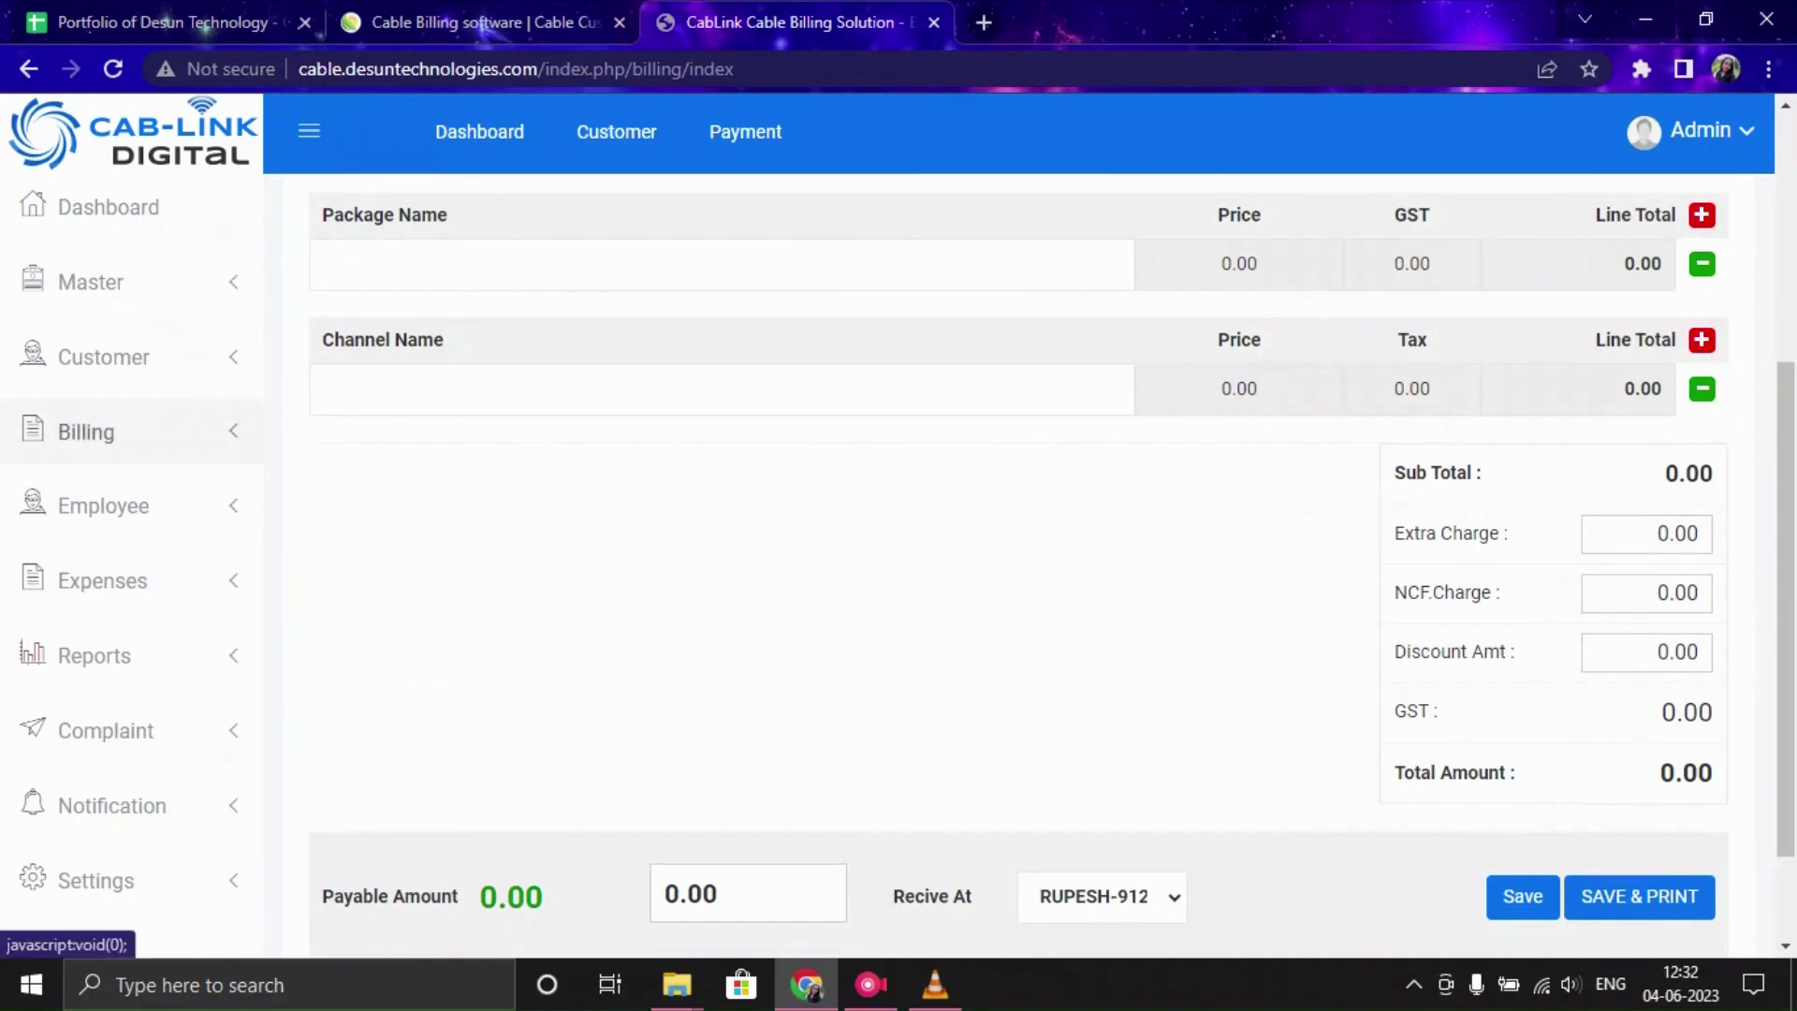
click(86, 431)
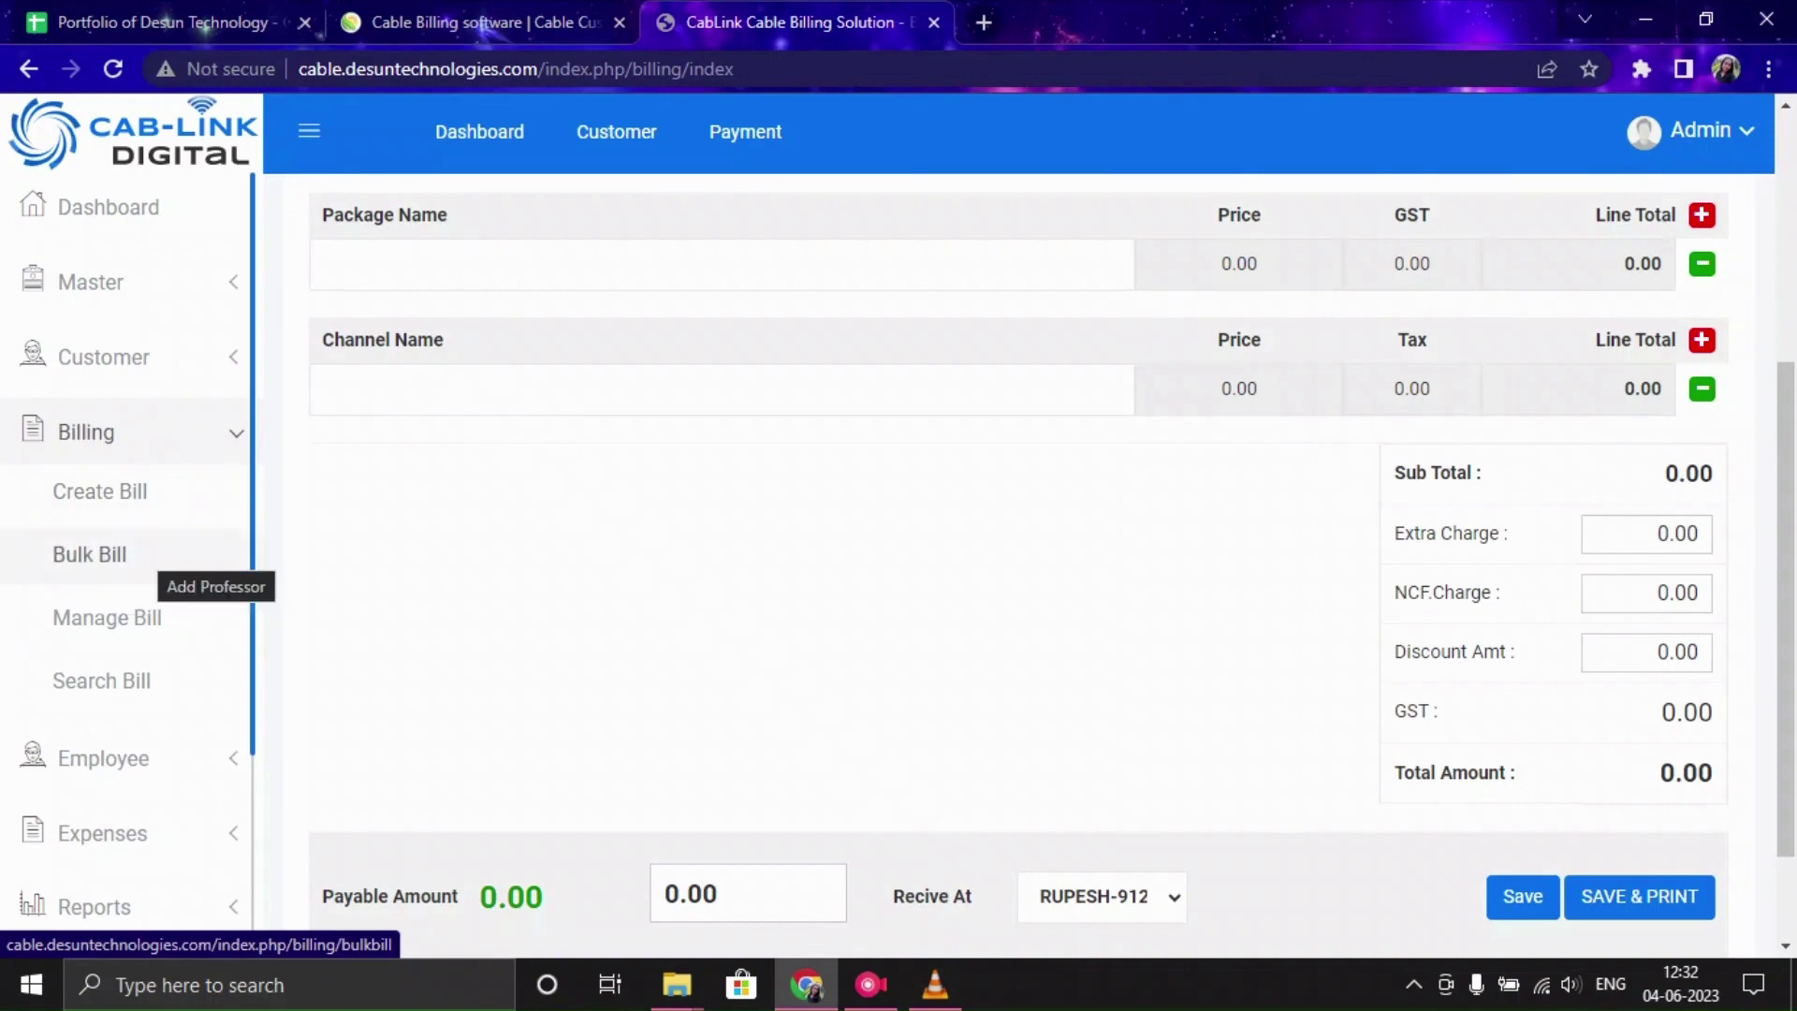
click(107, 617)
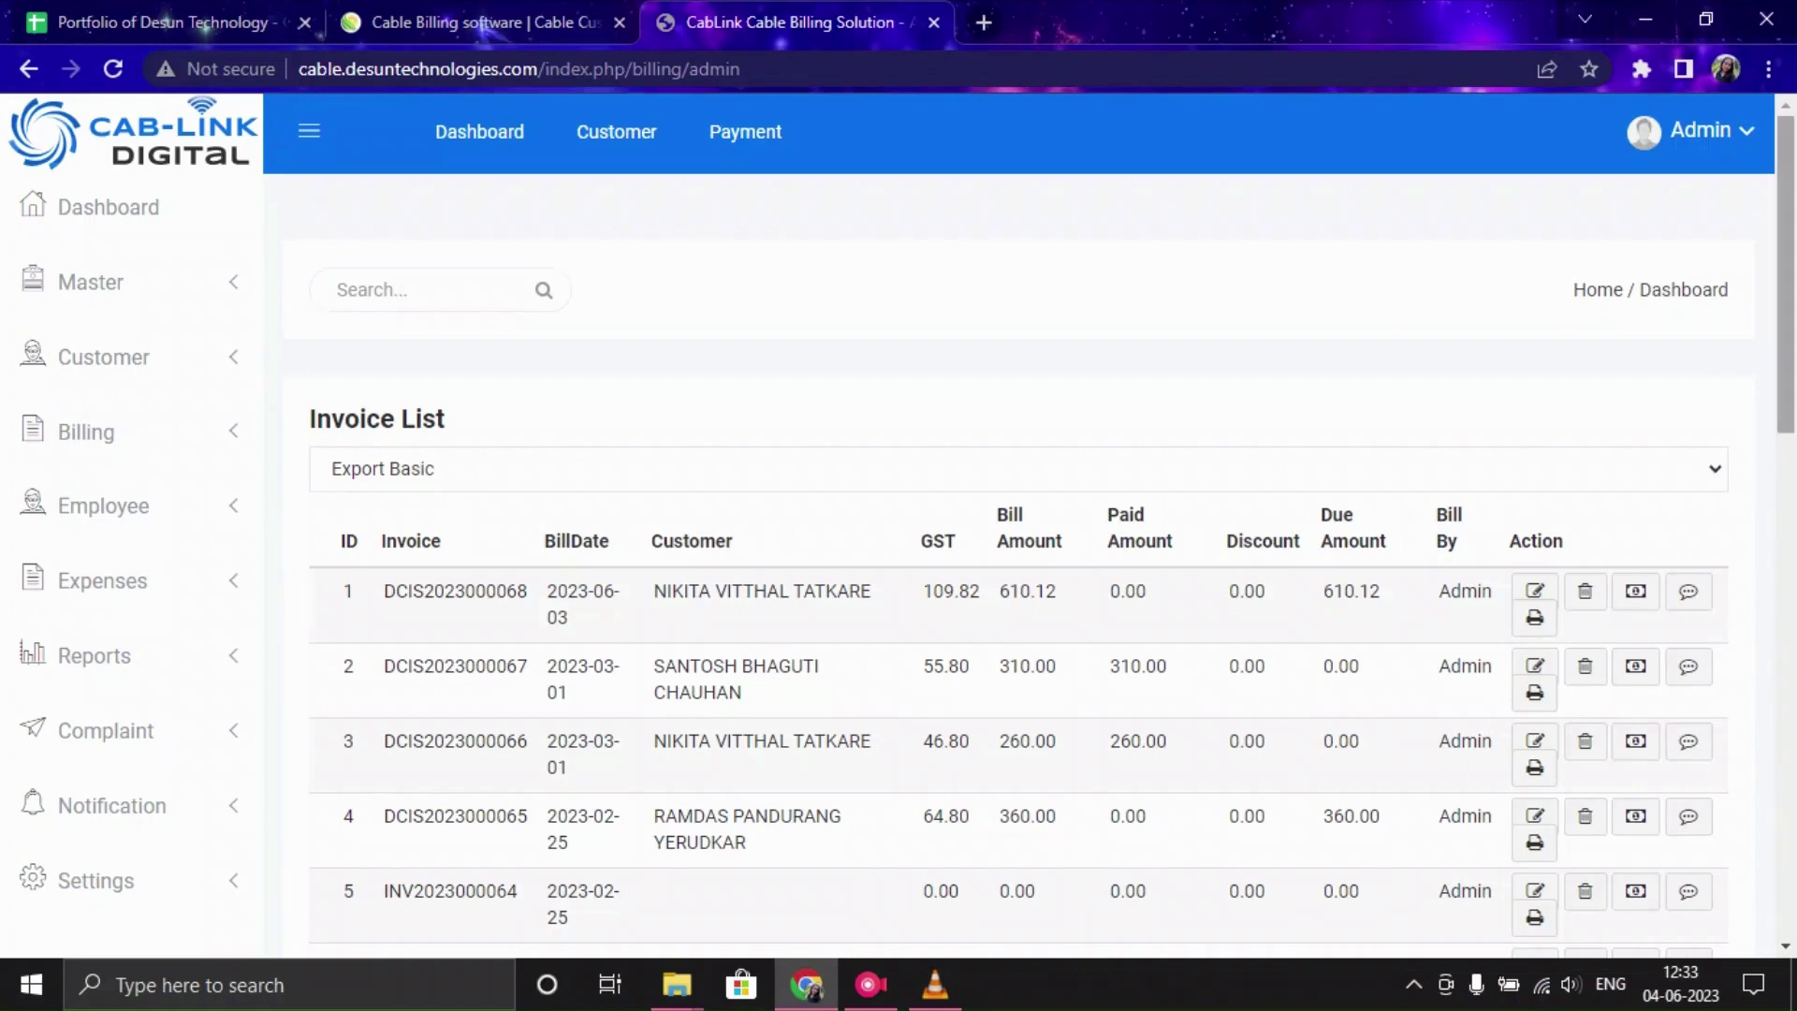
scroll(1053, 566, down, 6)
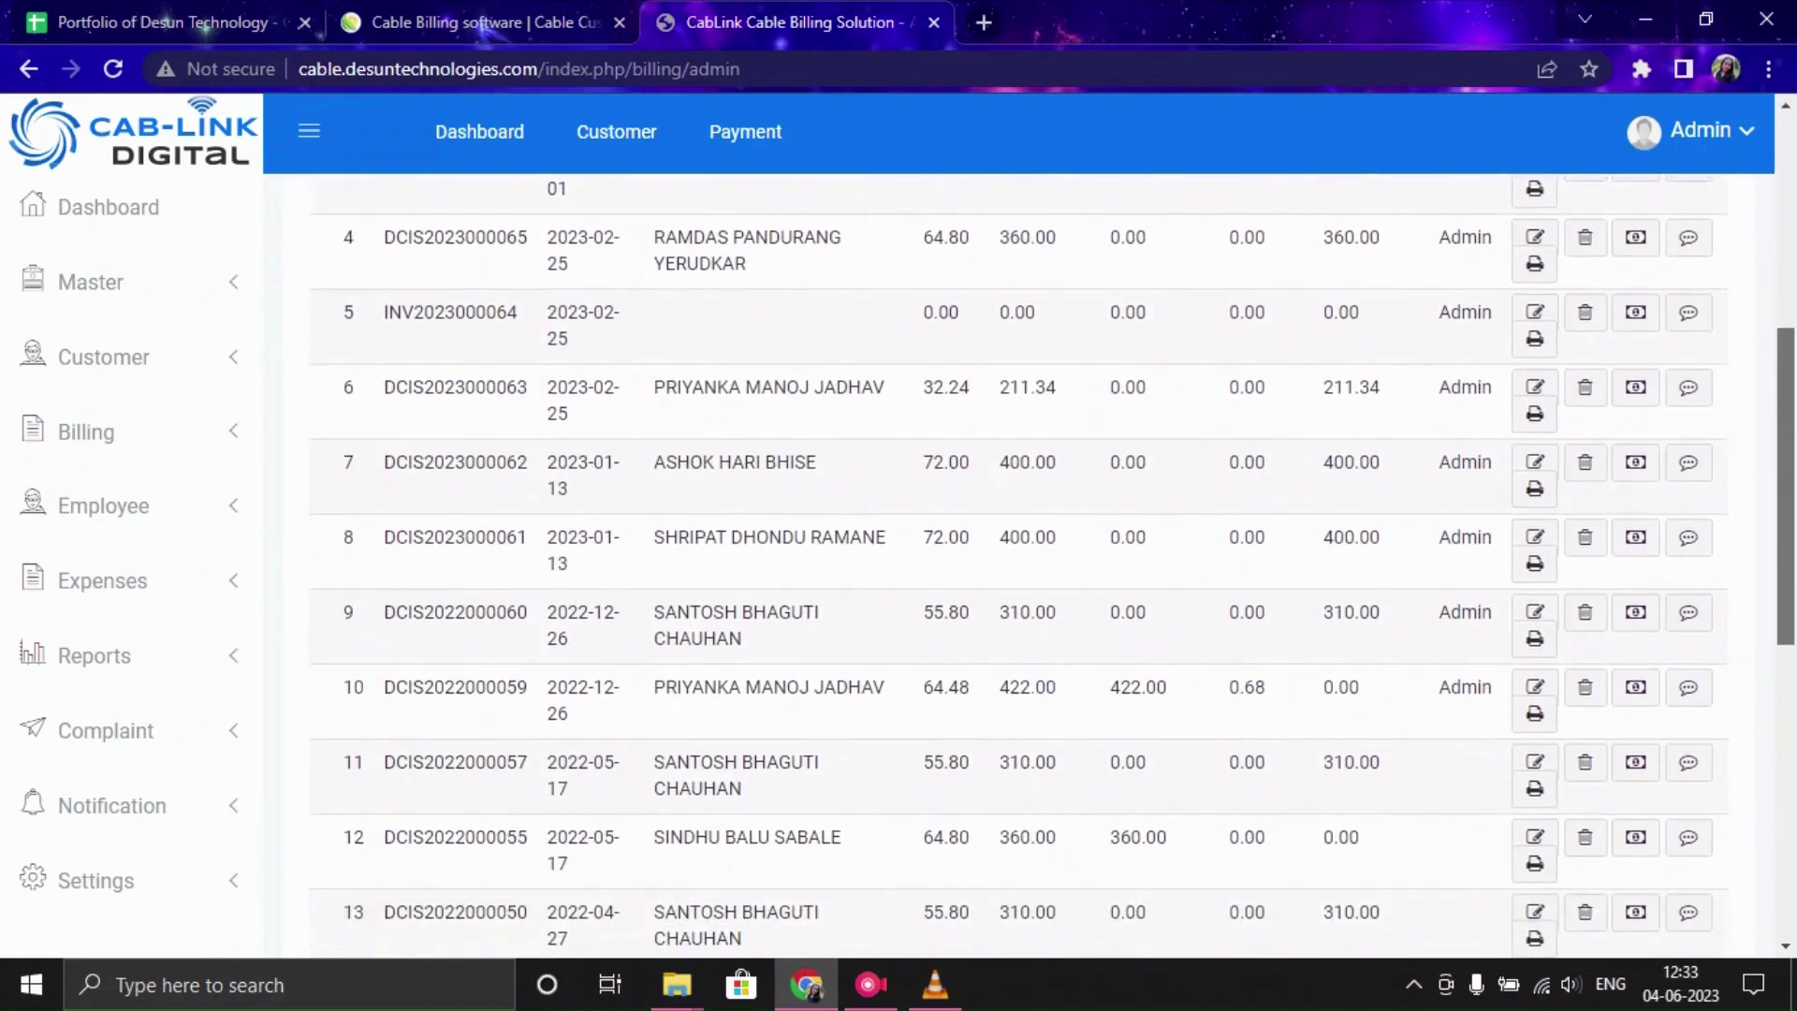
scroll(1053, 566, up, 3)
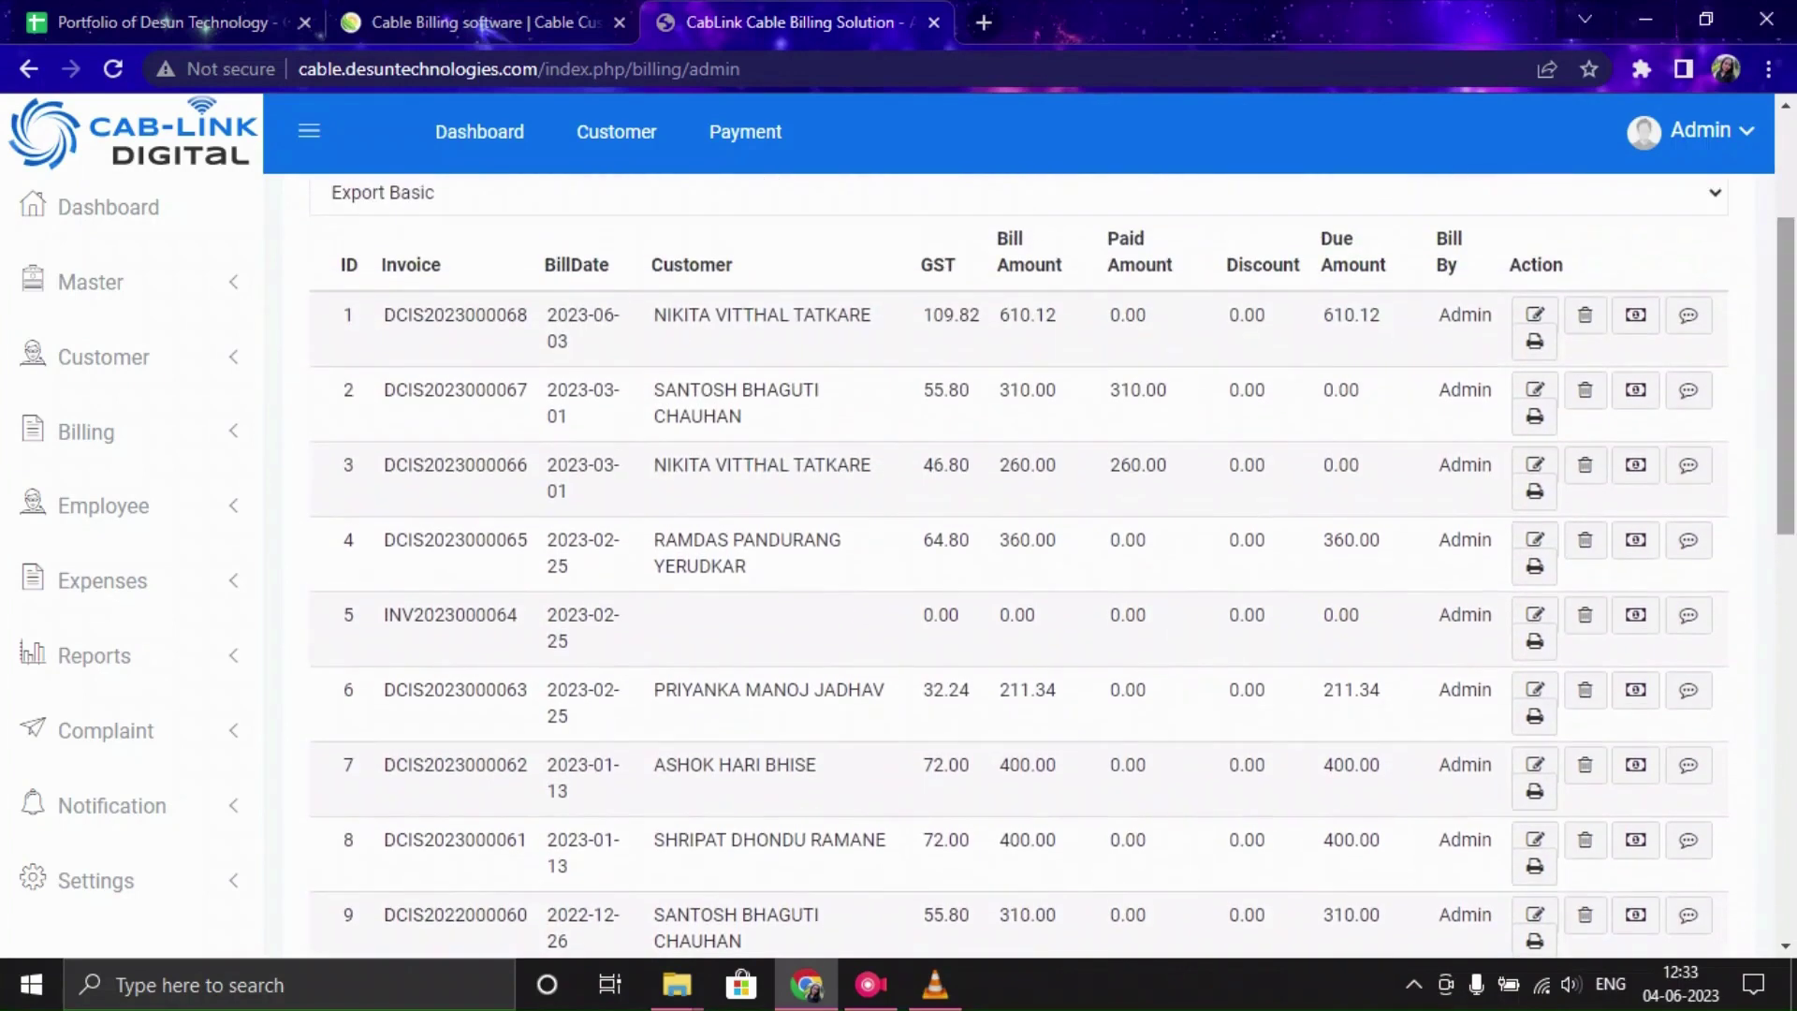
click(1535, 341)
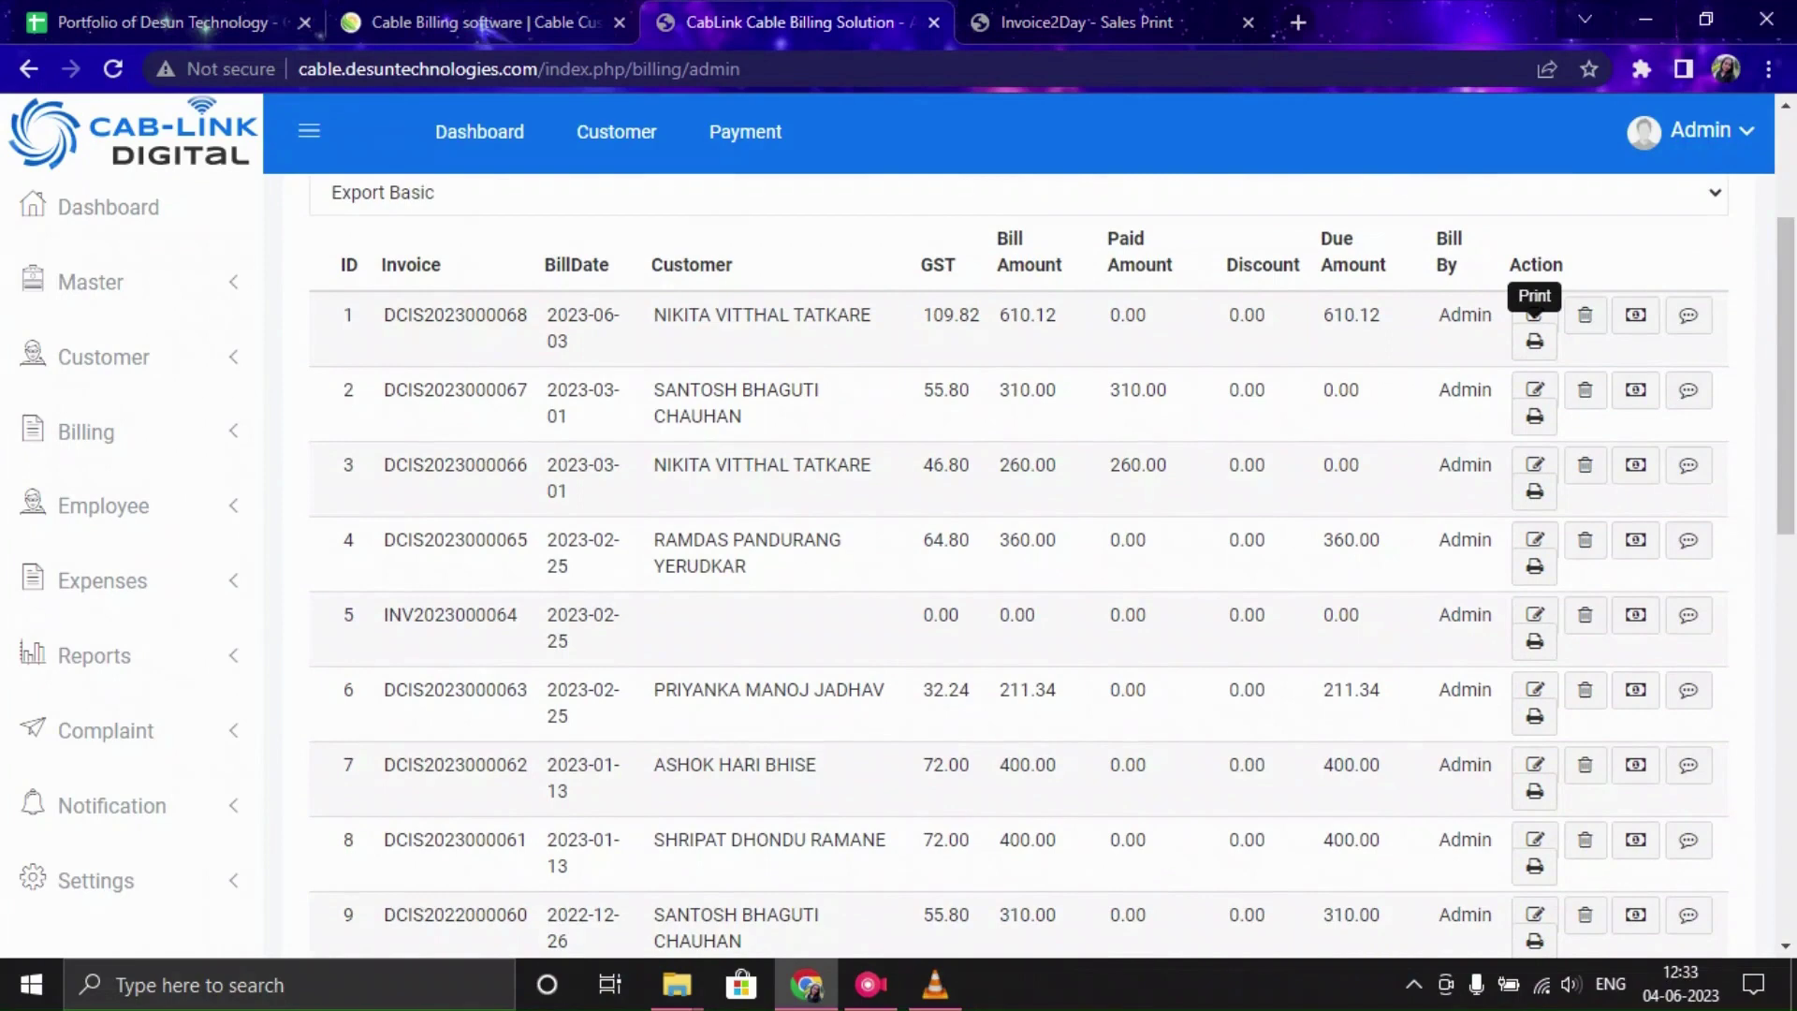
click(1536, 341)
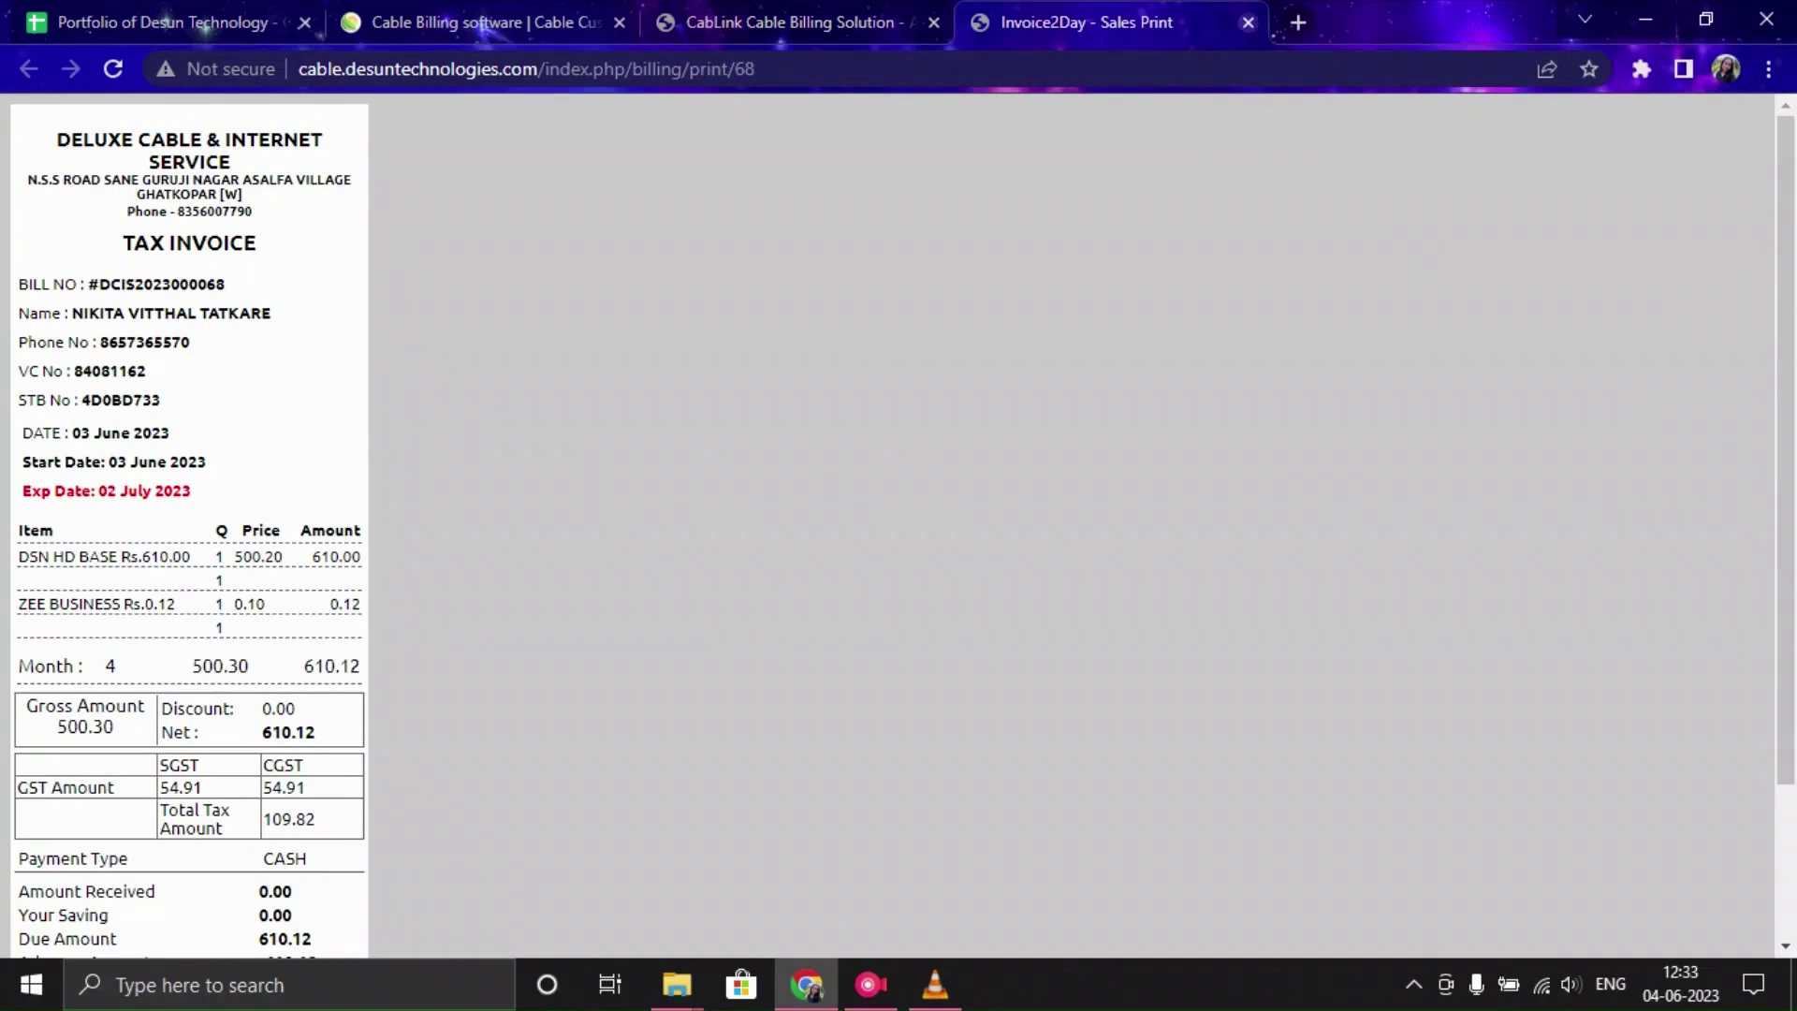
click(1247, 22)
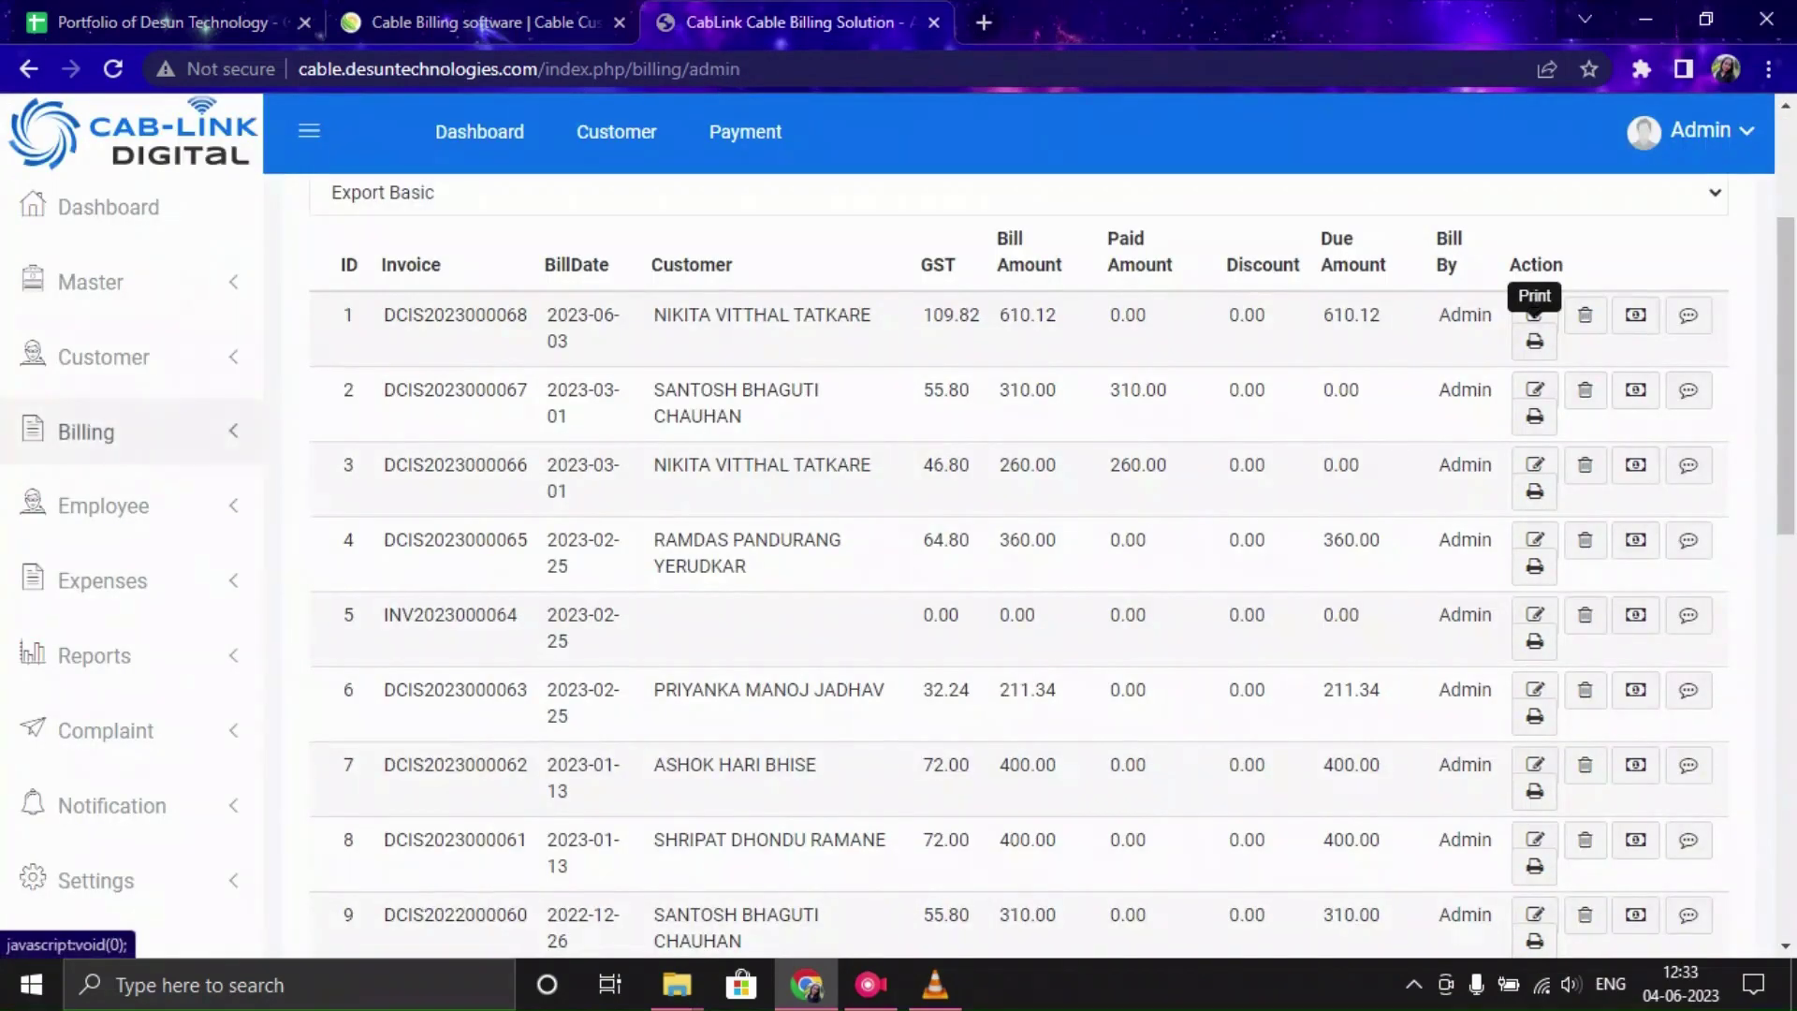